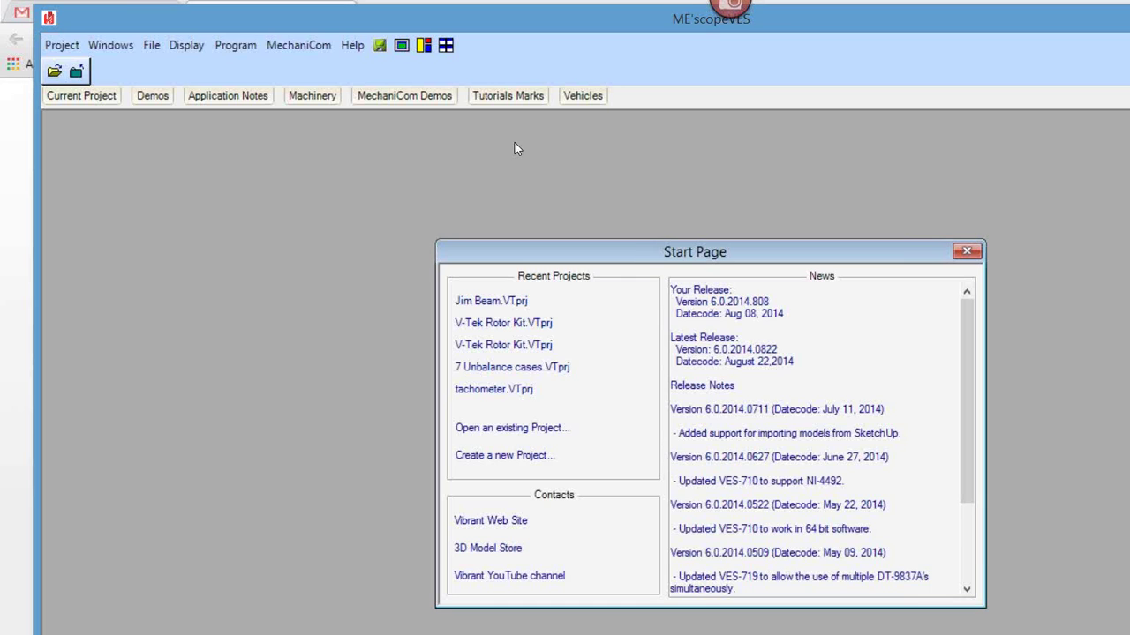
Step: View the thumbnails in the Tutorials Marks project collection
mouse_move(519, 102)
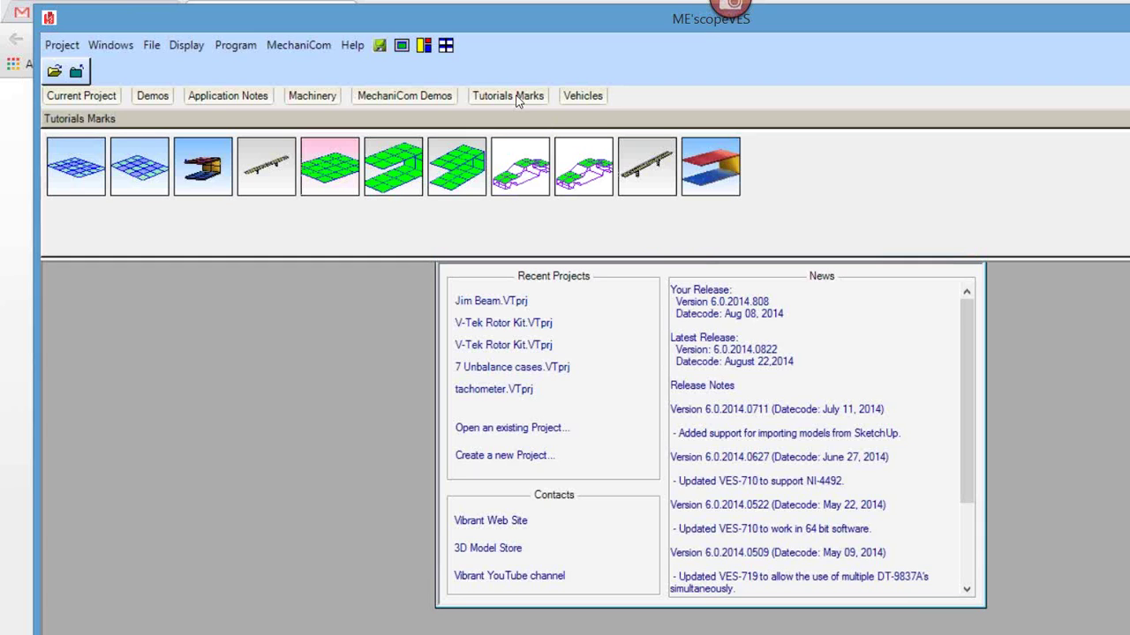
left_click(518, 101)
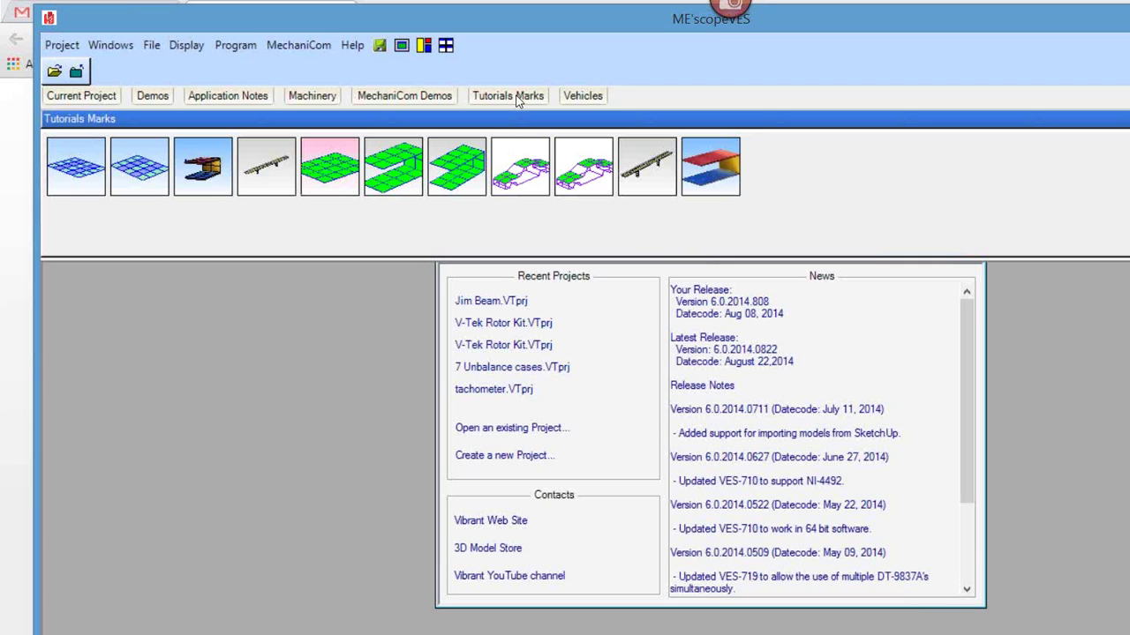
right_click(1126, 45)
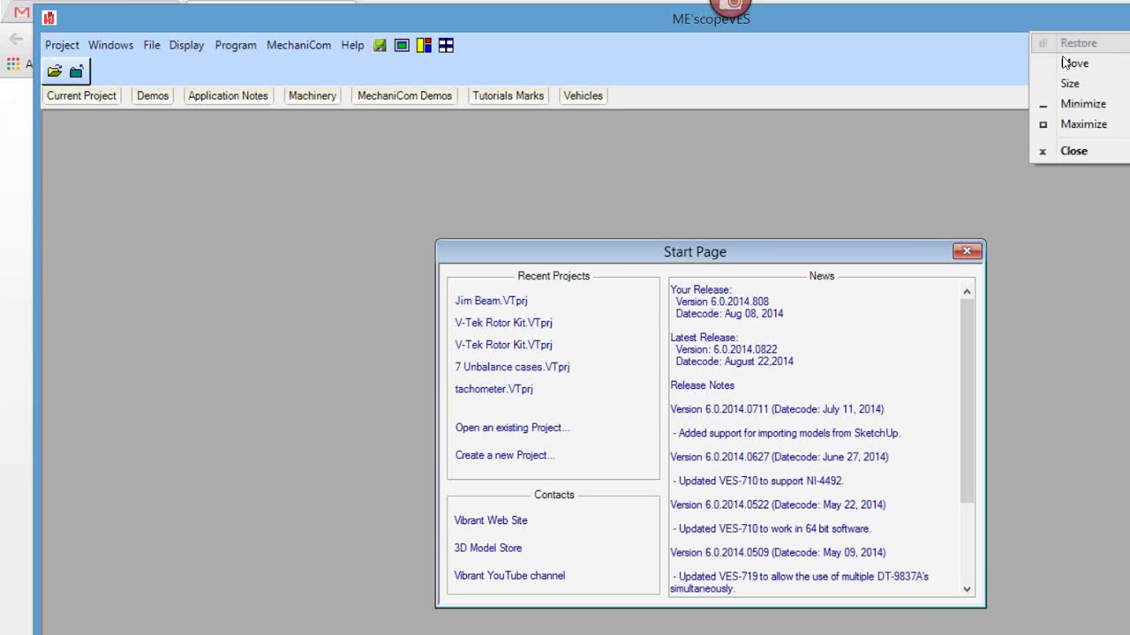
left_click(1108, 19)
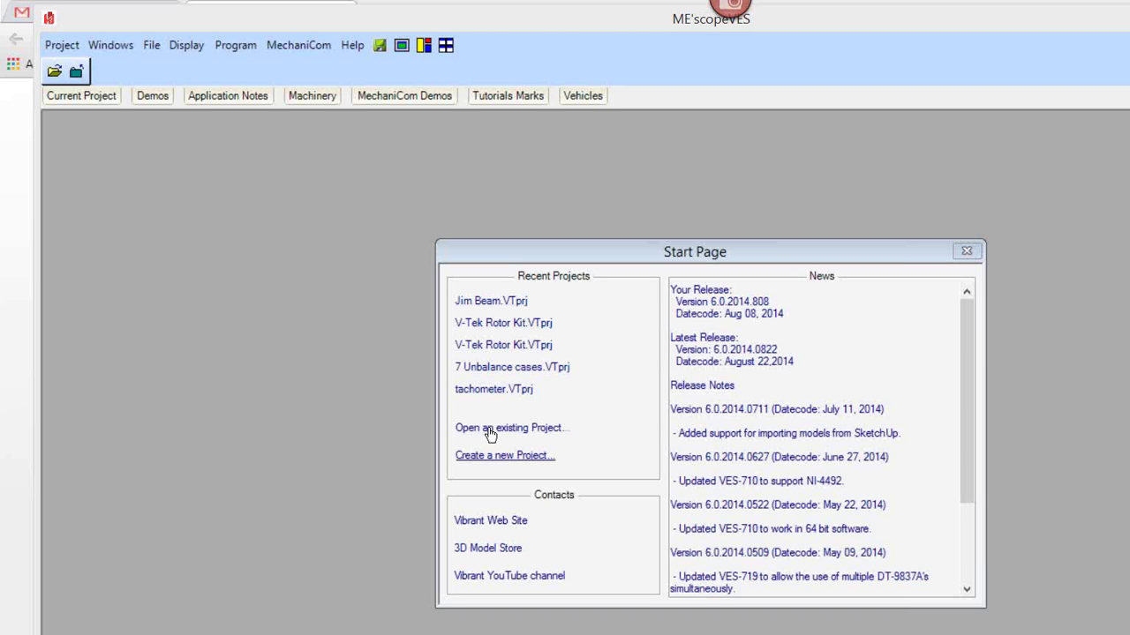
Step: Look over the Current Project file tree and the Demos and Application Notes project collections
left_click(85, 97)
mouse_move(99, 104)
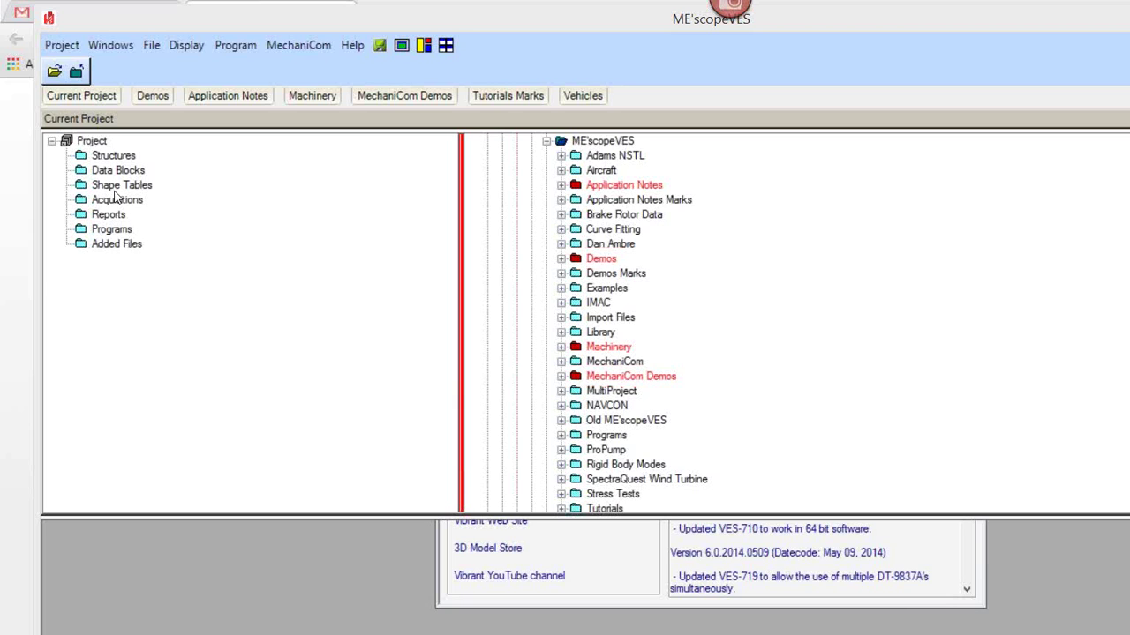
left_click(152, 96)
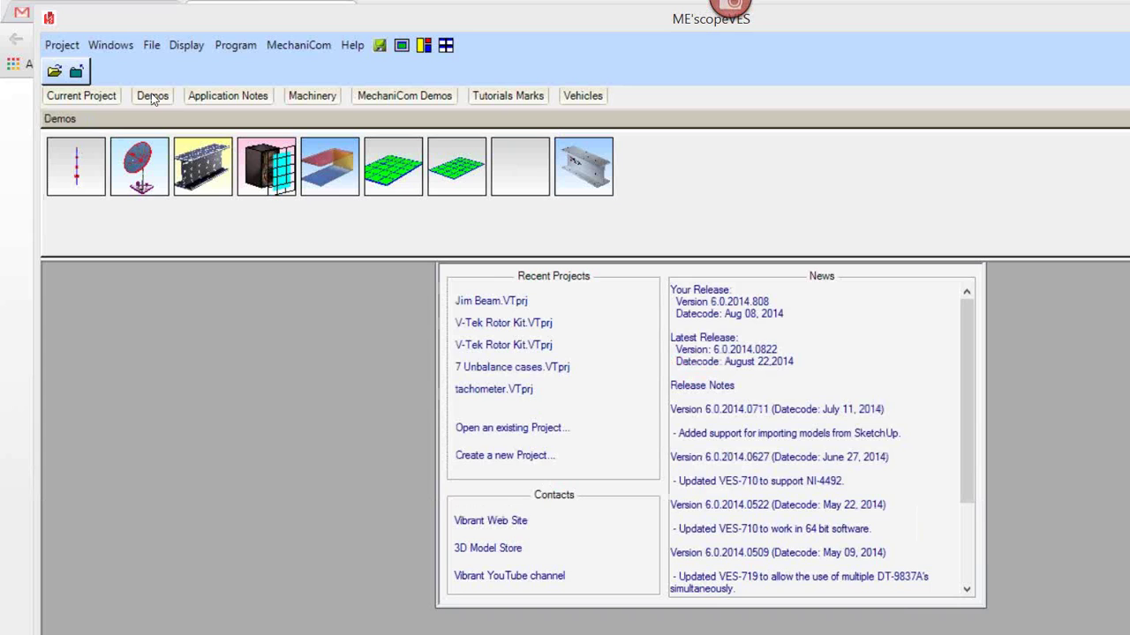
left_click(159, 168)
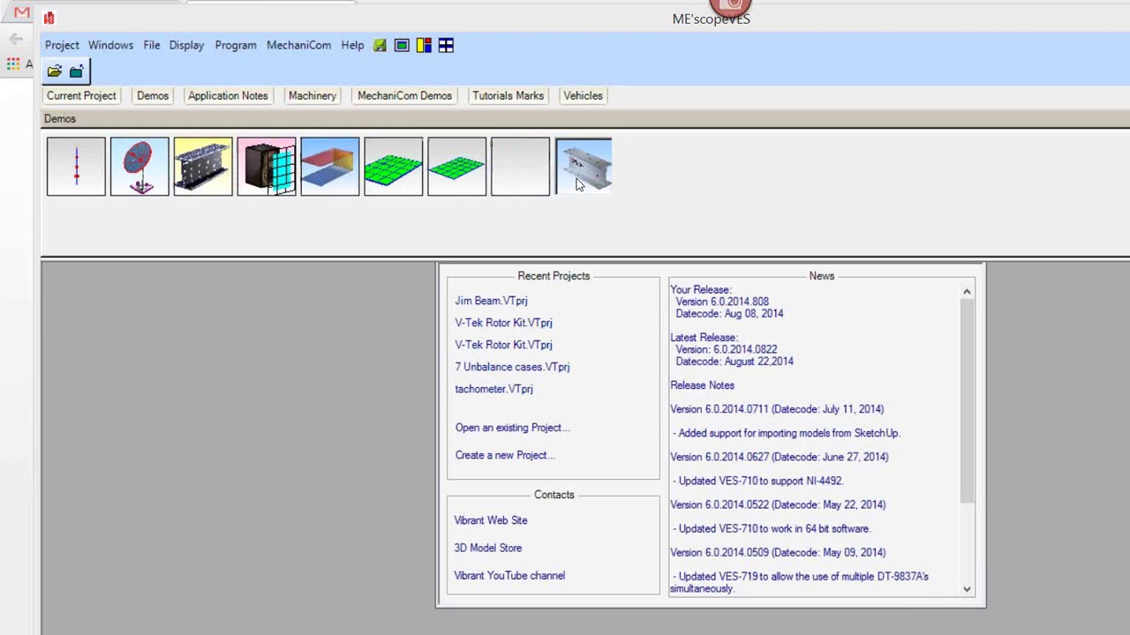
left_click(218, 98)
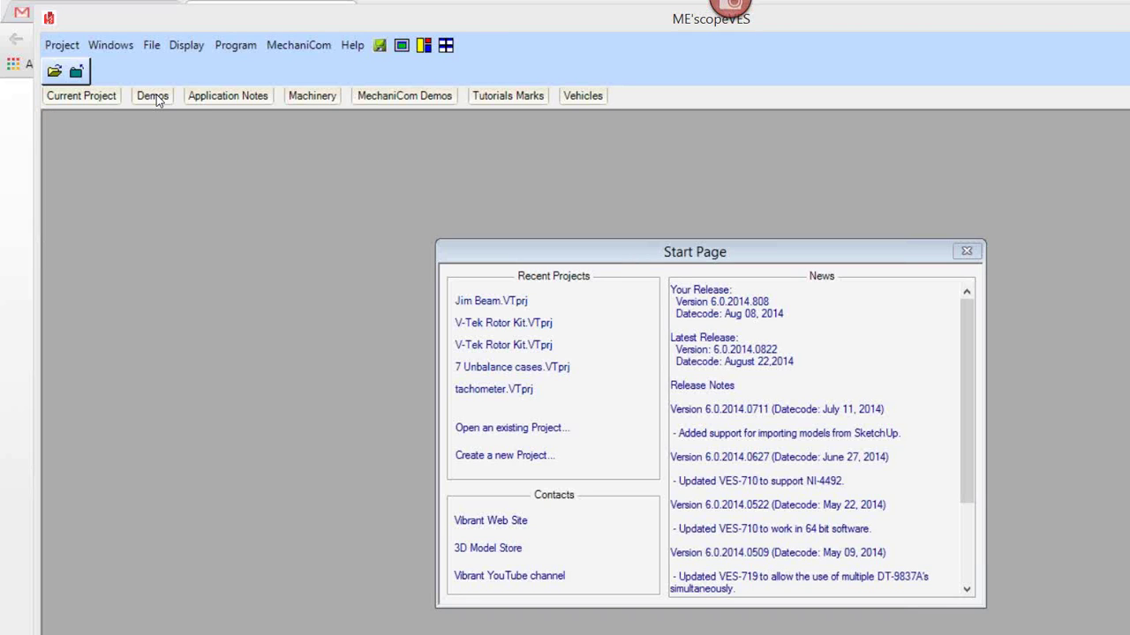
mouse_move(228, 97)
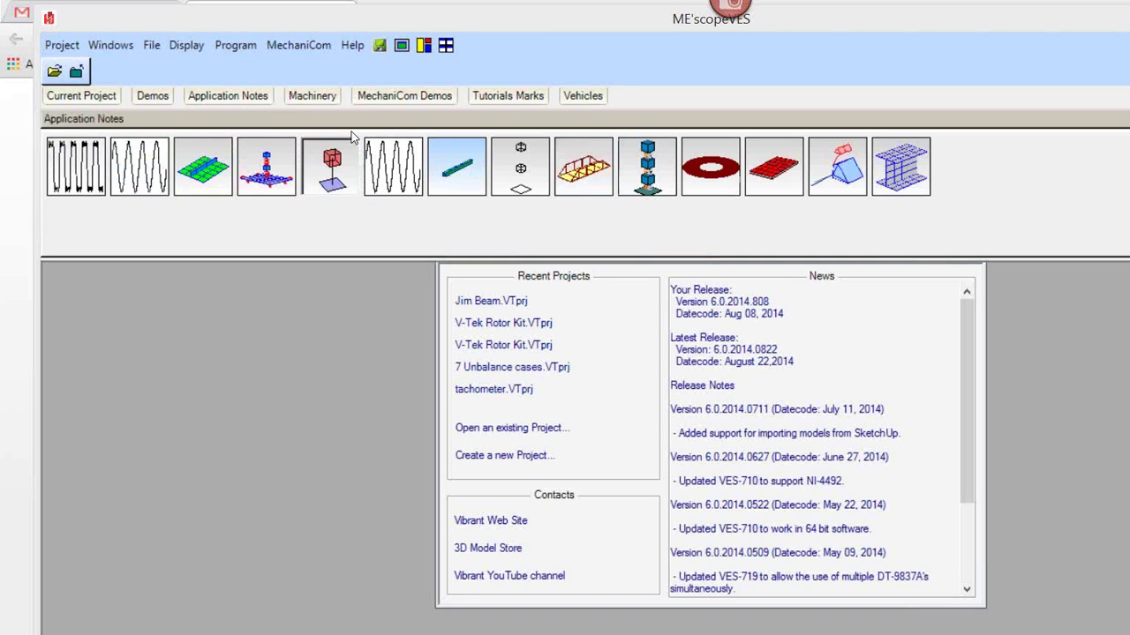
mouse_move(505, 99)
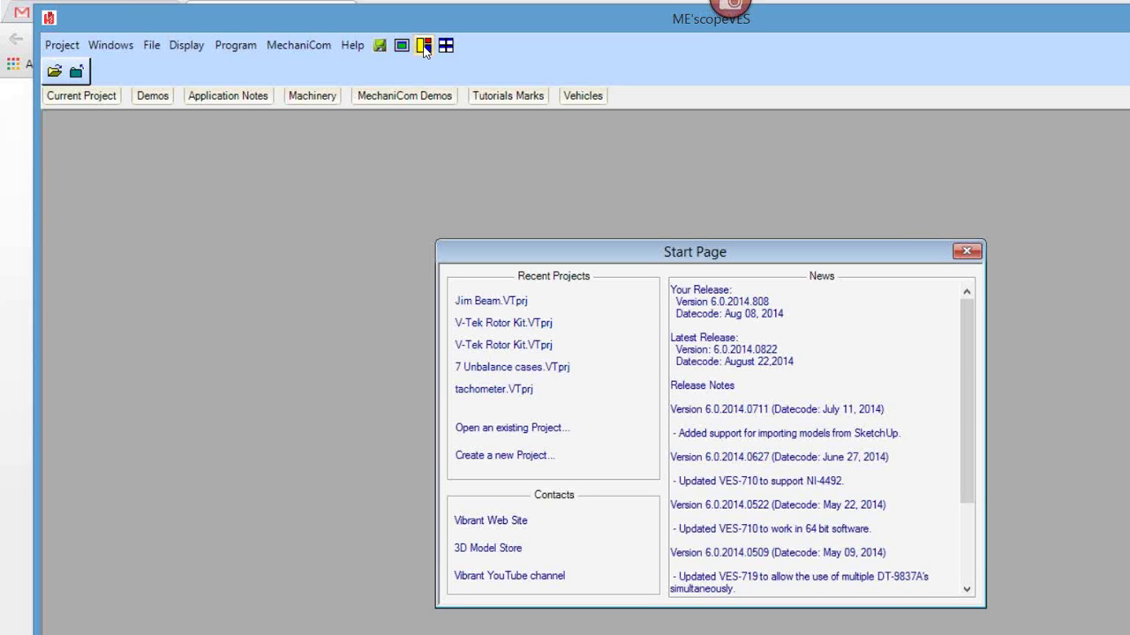
Step: Open the Tutorial Help and maximize its window
left_click(352, 46)
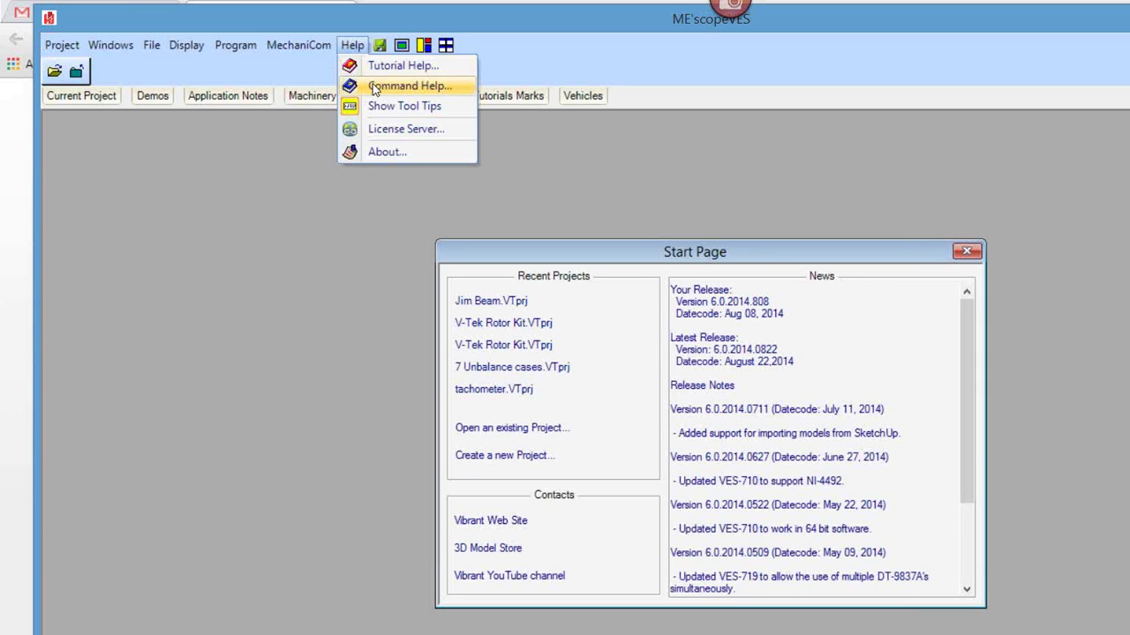
left_click(374, 72)
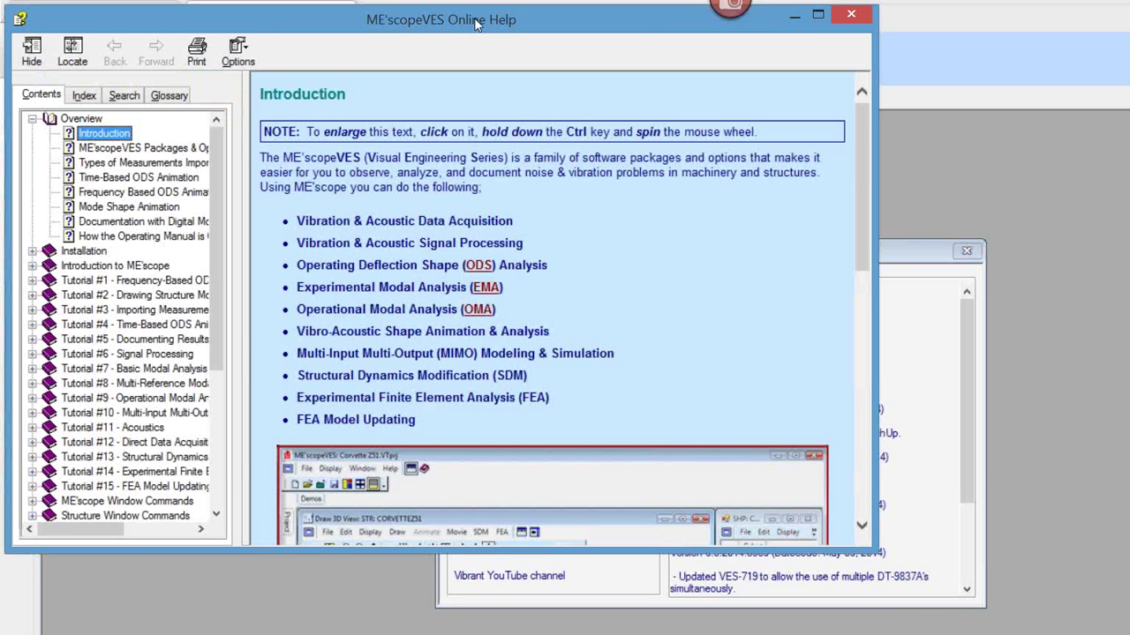
left_click(817, 17)
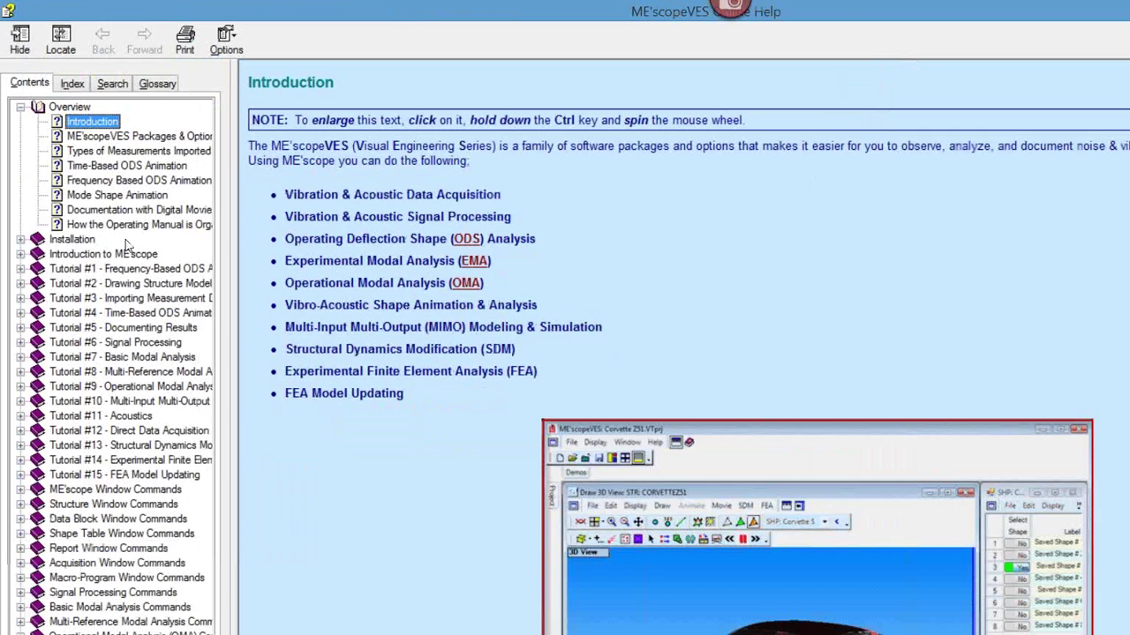
Step: Collapse the Overview chapter and widen the help contents list so the full tutorial titles can be read
left_click(19, 107)
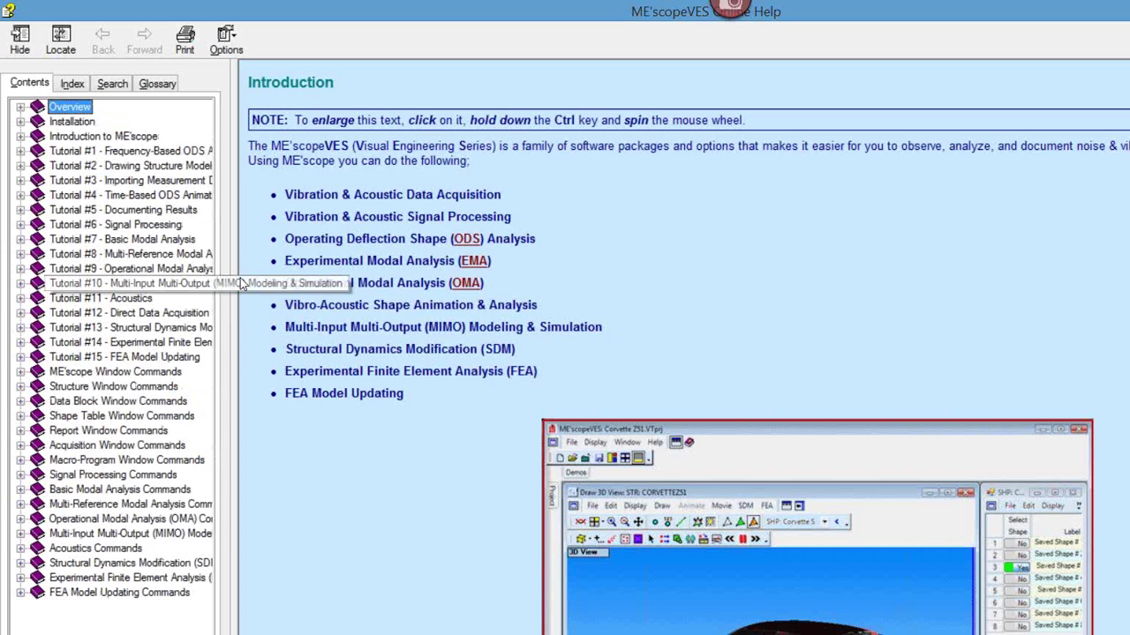
left_click_drag(276, 281, 461, 256)
left_click(199, 291)
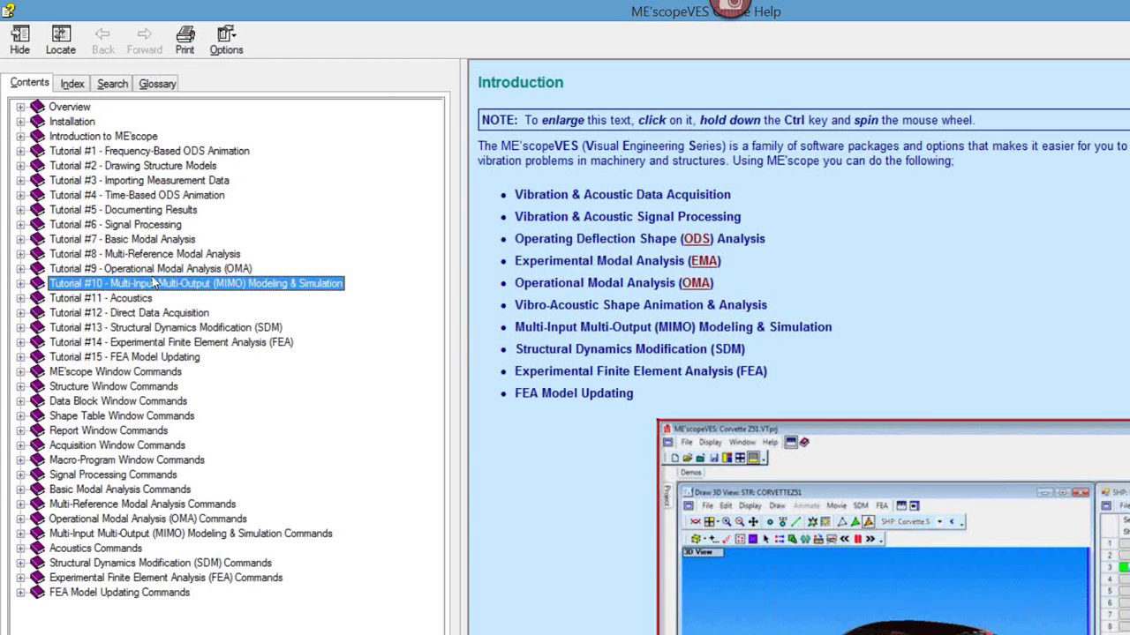
key("Up")
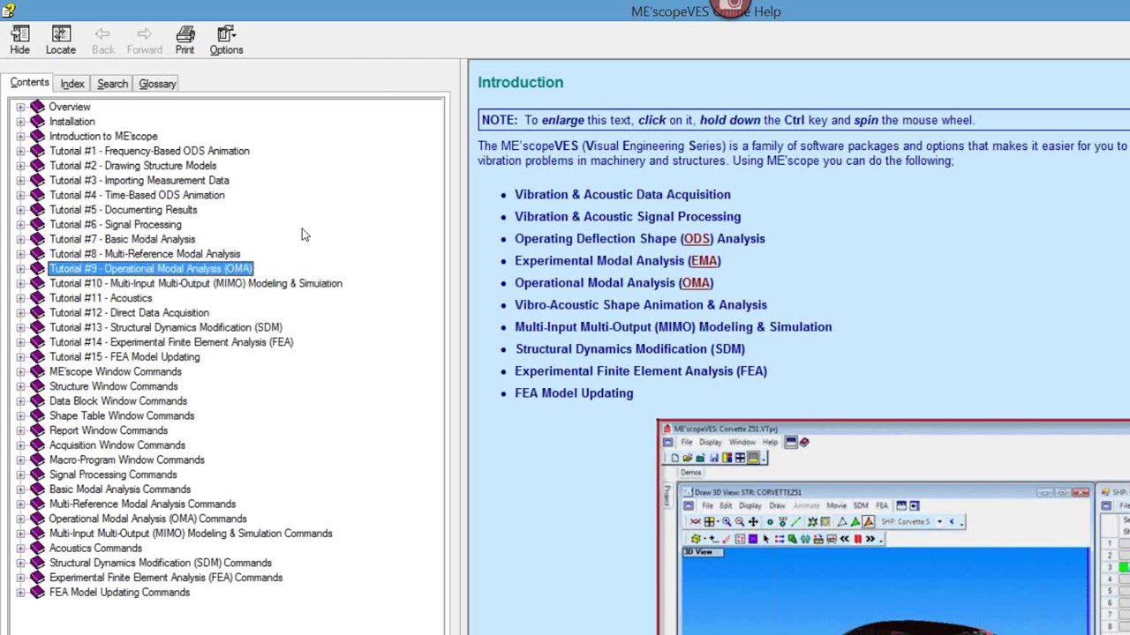
left_click(214, 282)
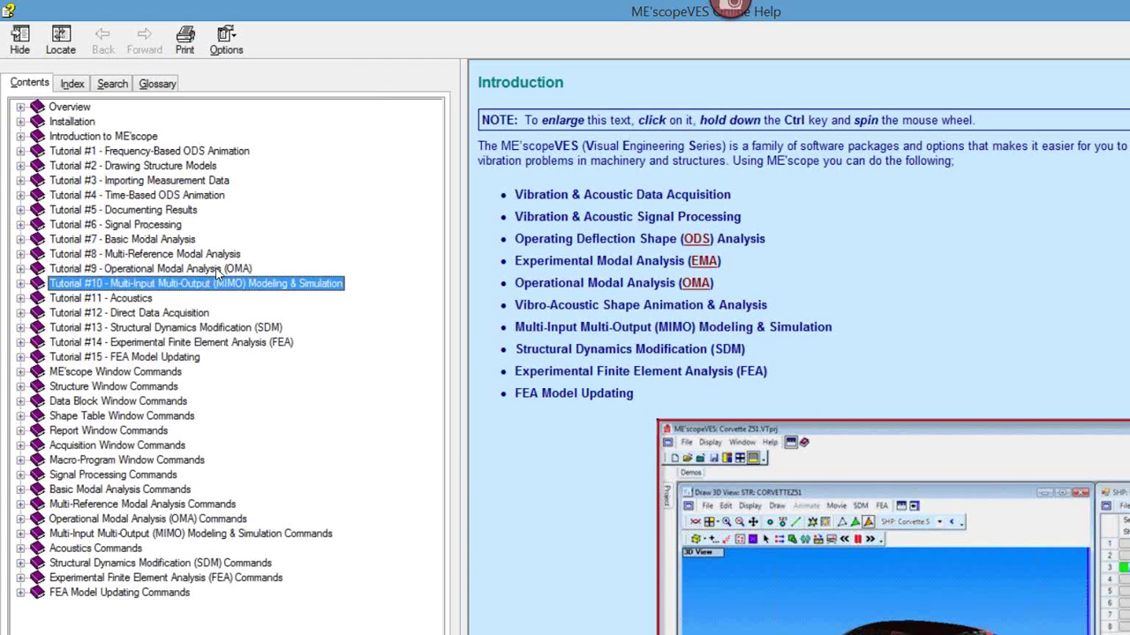
Step: Expand Tutorial #9 - Operational Modal Analysis (OMA) and look through its simulation, cross spectra, curve fitting and mode shape comparison topics
left_click(21, 269)
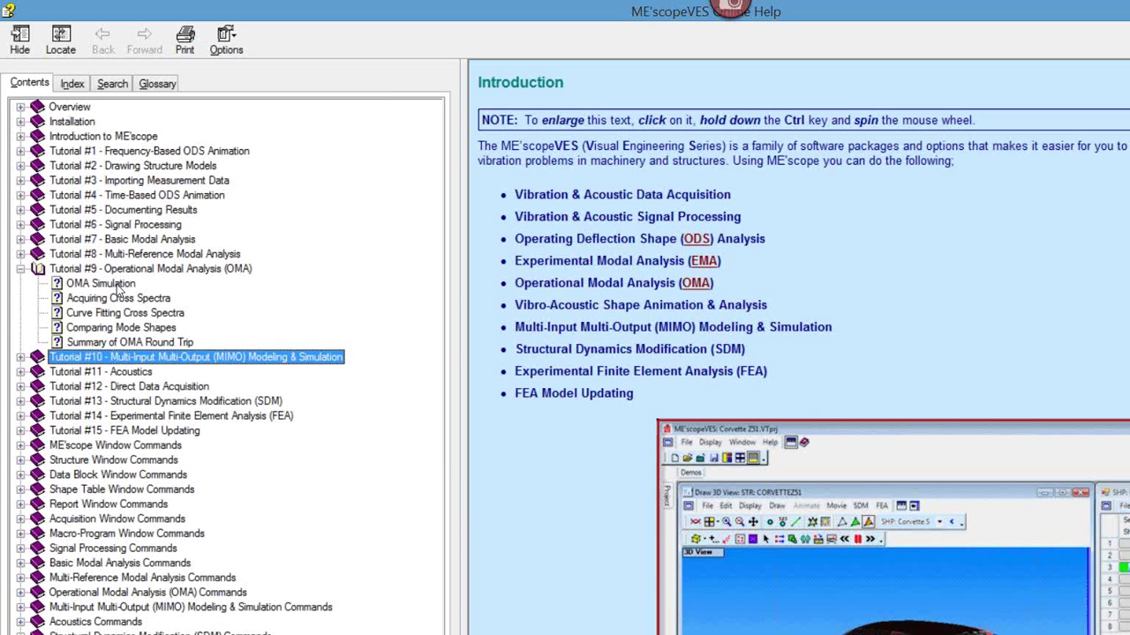
left_click(102, 284)
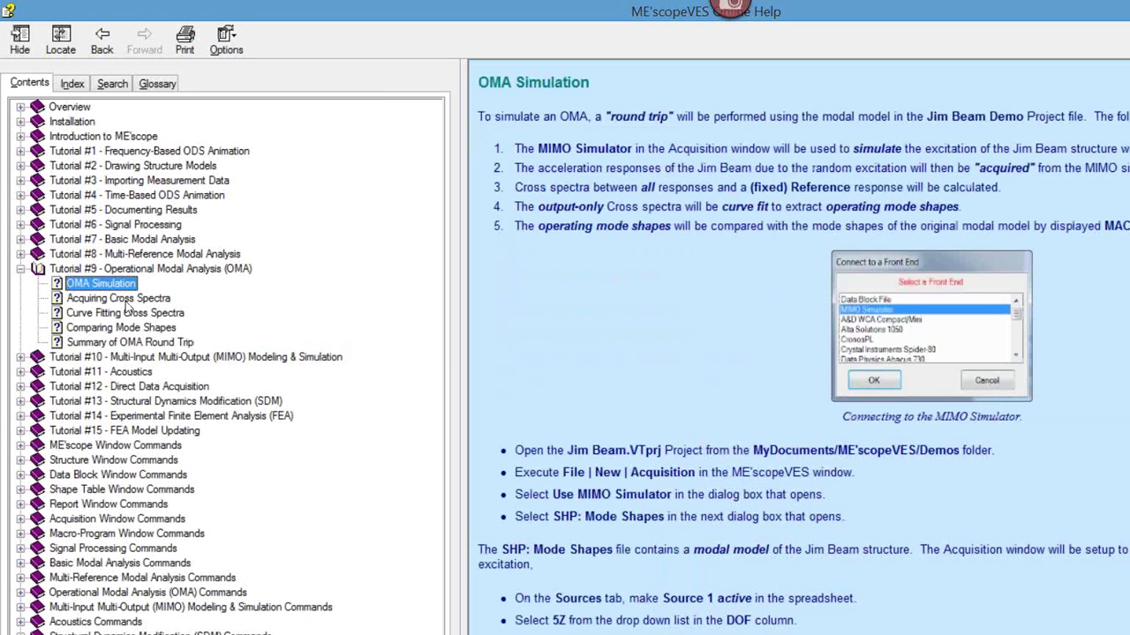
left_click(124, 299)
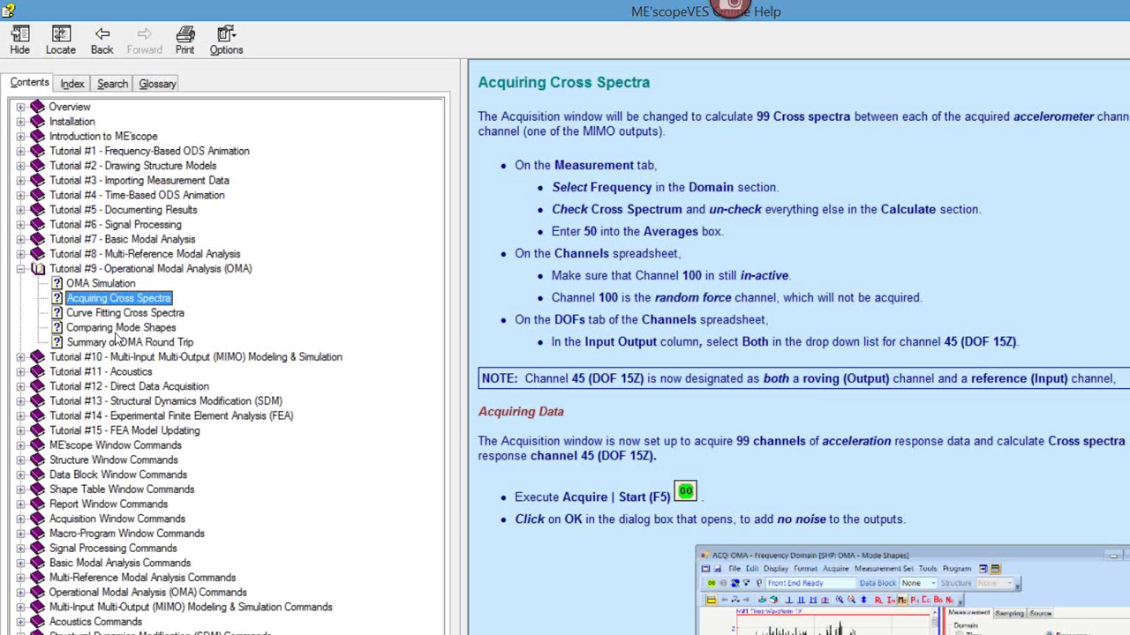
left_click(119, 315)
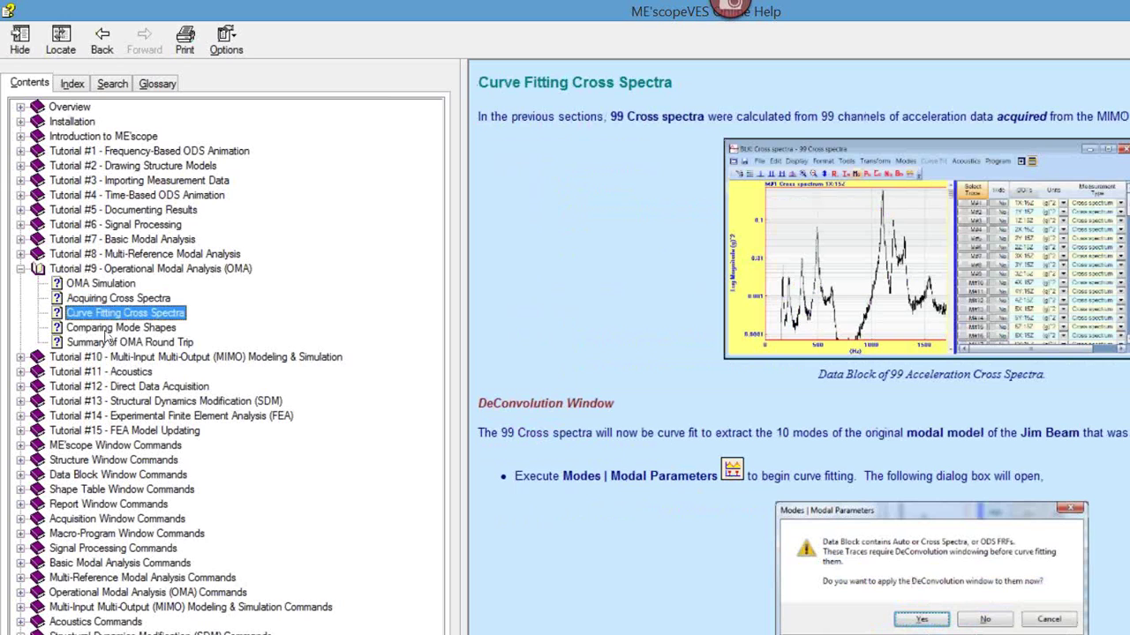
left_click(107, 328)
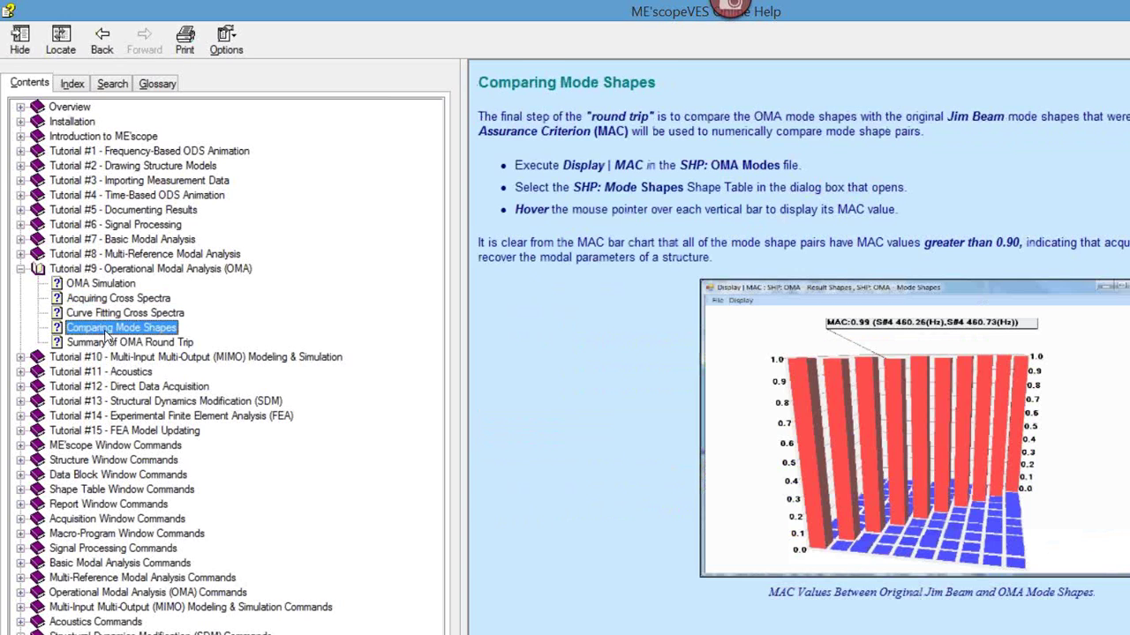
left_click(101, 283)
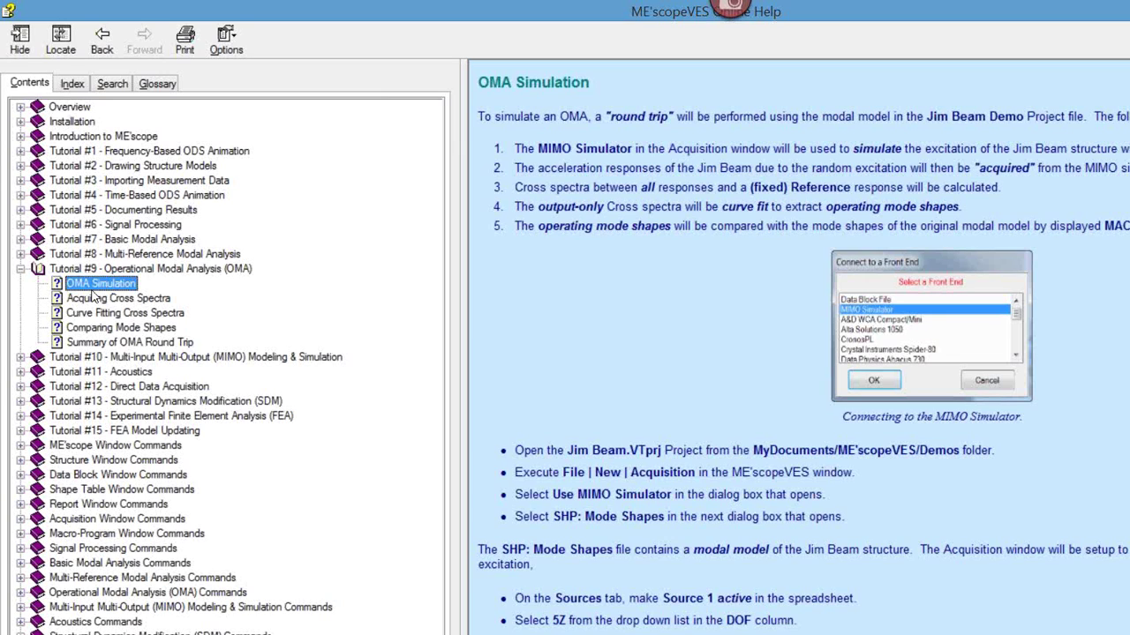
left_click(93, 297)
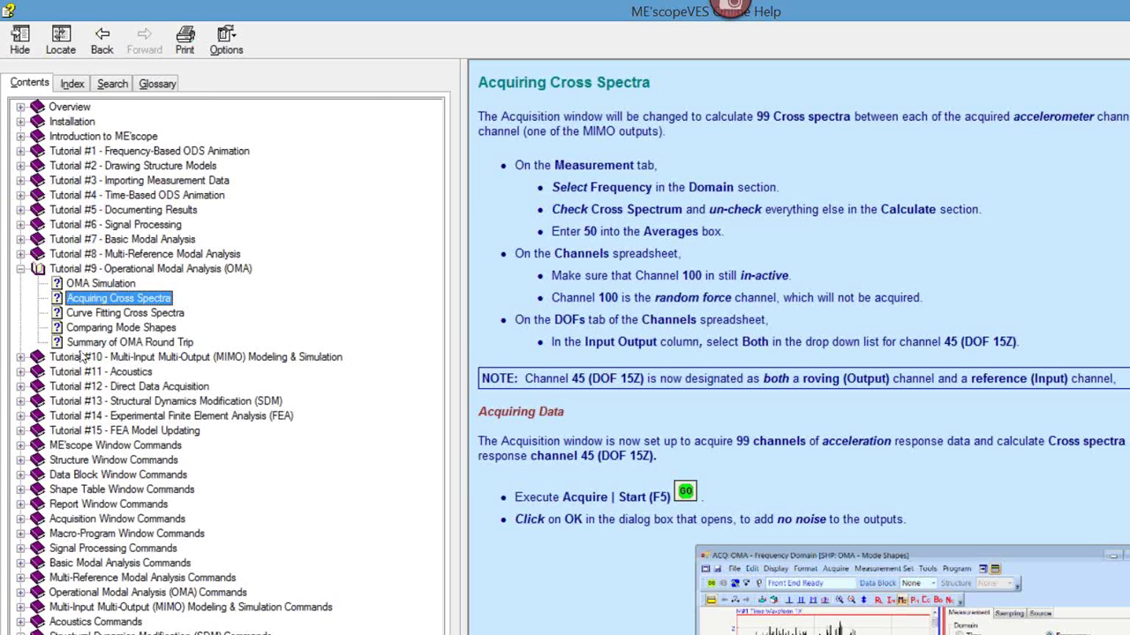
Step: Read the Summary of OMA Round Trip topic with a narrower contents list and enlarged help text
left_click(115, 343)
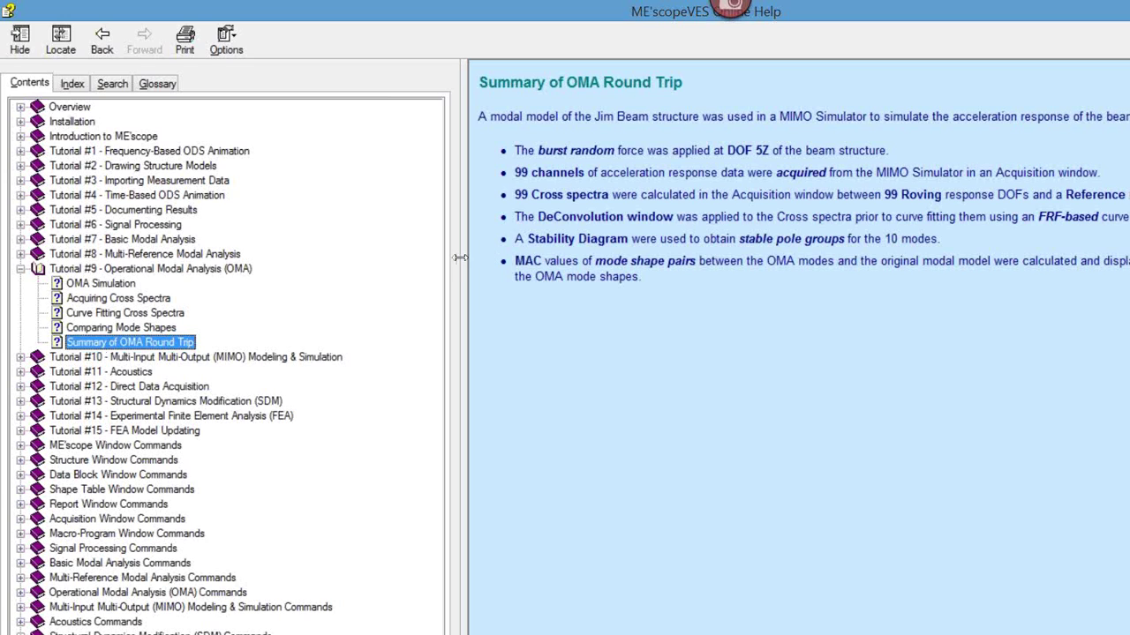
left_click_drag(460, 257, 301, 257)
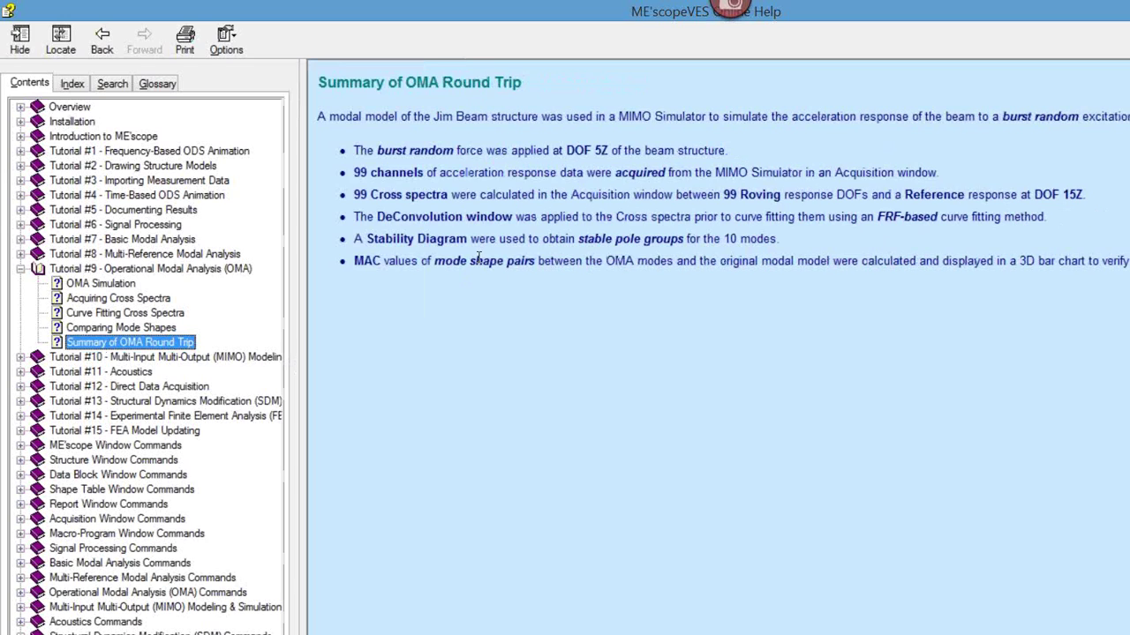
left_click(477, 258)
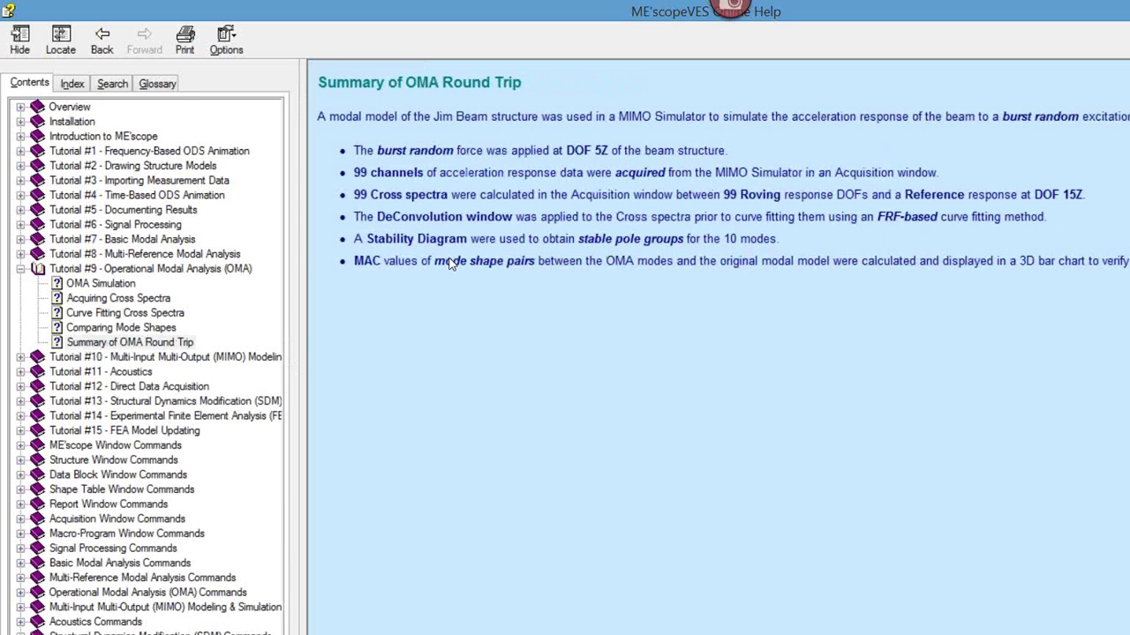
scroll(450, 258, "up", 1, "ctrl")
scroll(450, 258, "up", 1, "ctrl")
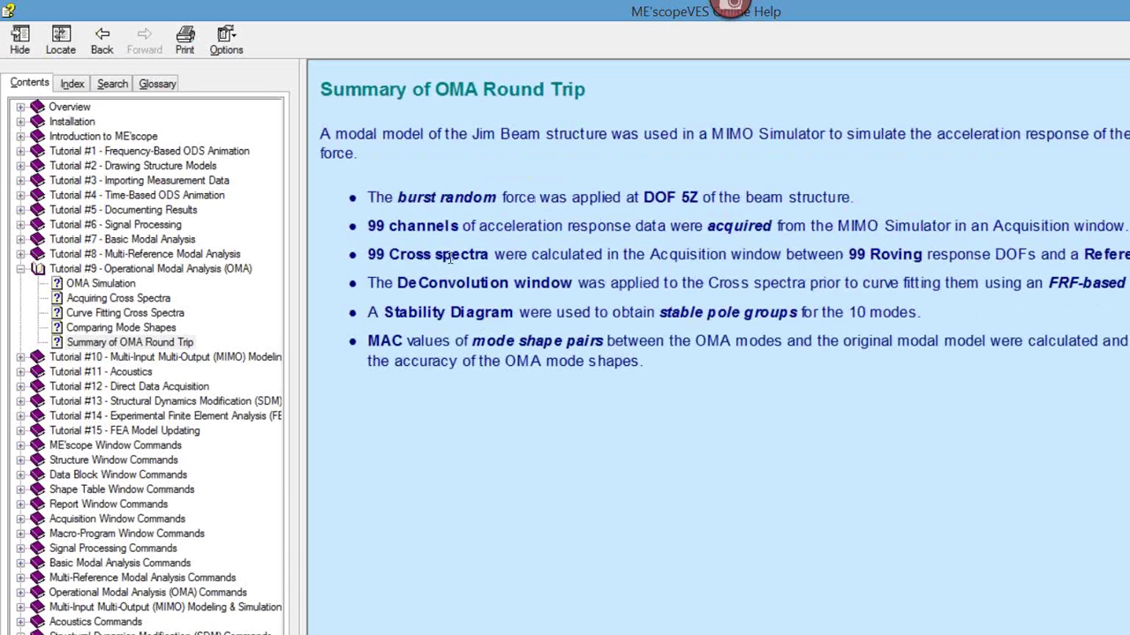
scroll(420, 279, "down", 1, "ctrl")
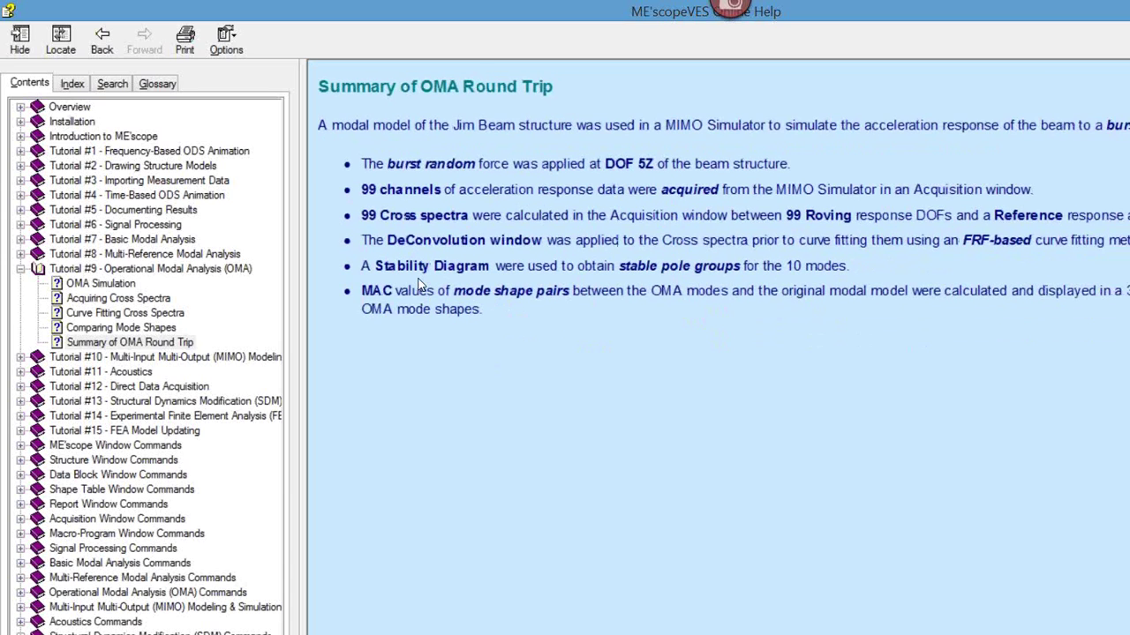
scroll(420, 281, "up", 1, "ctrl")
scroll(420, 279, "up", 1)
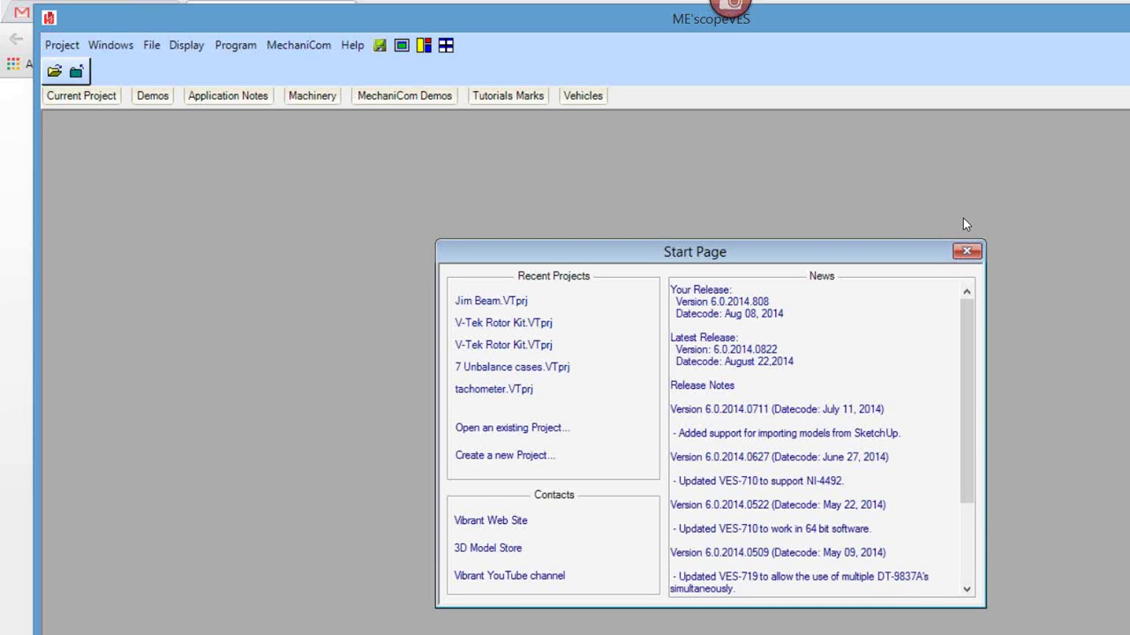
Step: Open the Tutorial #9 - OMA Curve Fitting project from the Tutorials Marks collection
left_click(528, 98)
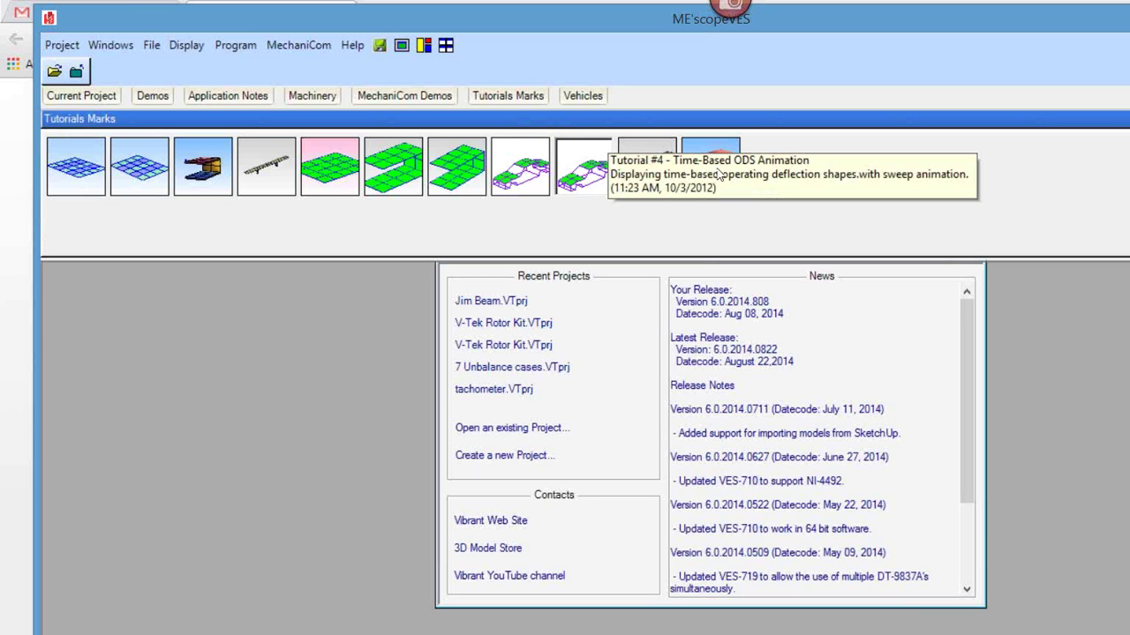
left_click(720, 174)
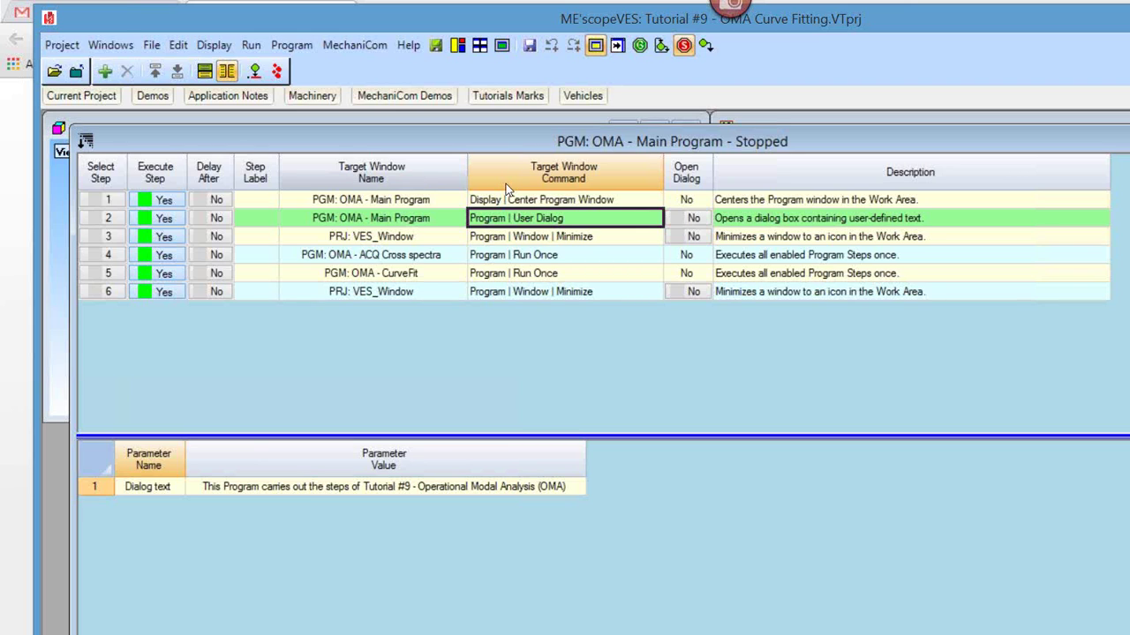
Step: Review the steps of the OMA - Main Program and open the OMA - ACQ Cross spectra program called in step 4
left_click(538, 188)
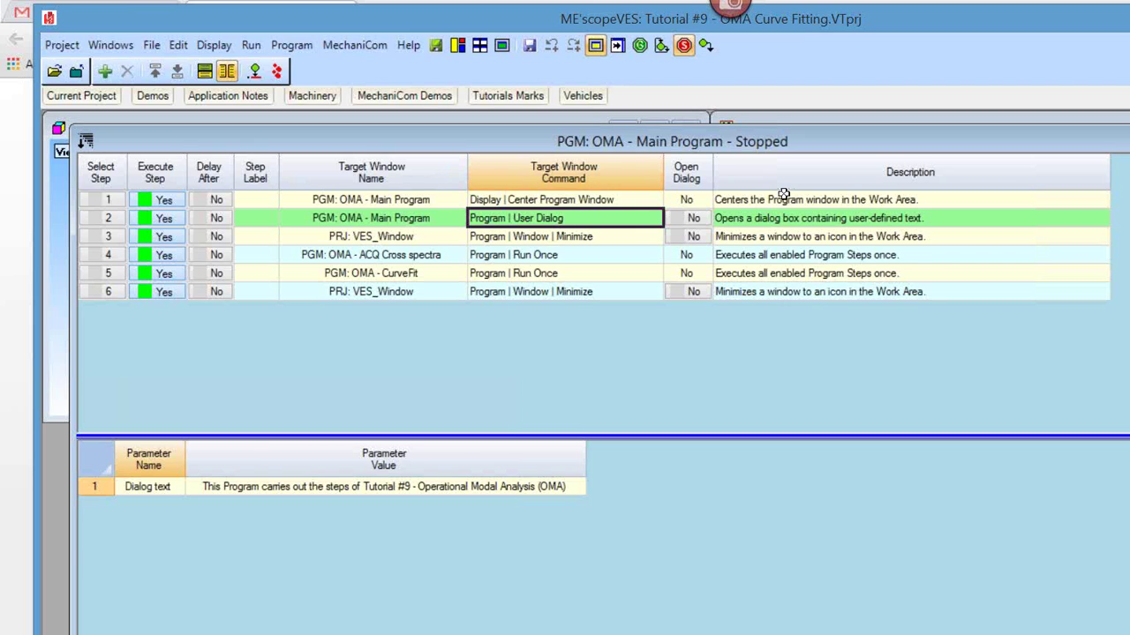
left_click(490, 238)
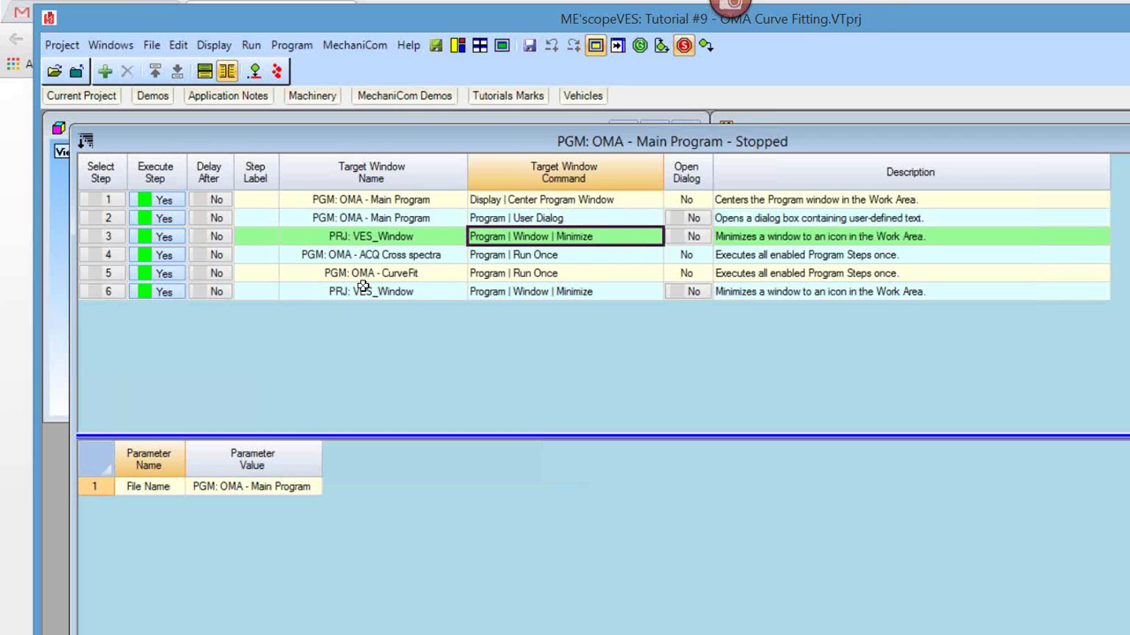
double_click(371, 255)
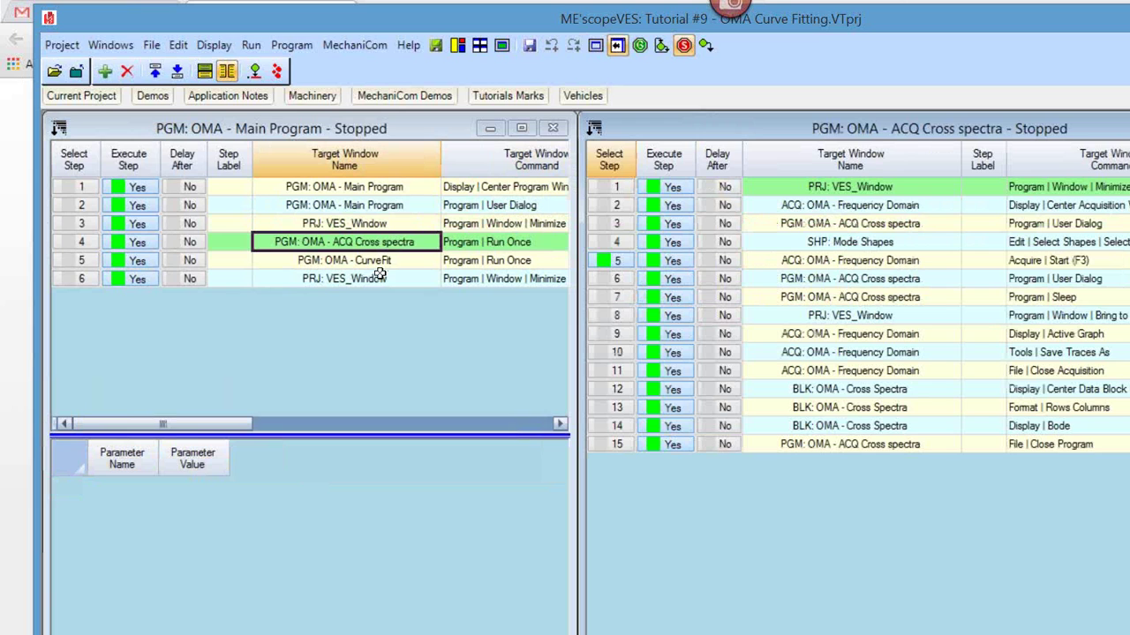
Step: Open the OMA - CurveFit program called in step 5, review its steps and close the OMA - Main Program
left_click_drag(382, 263, 378, 281)
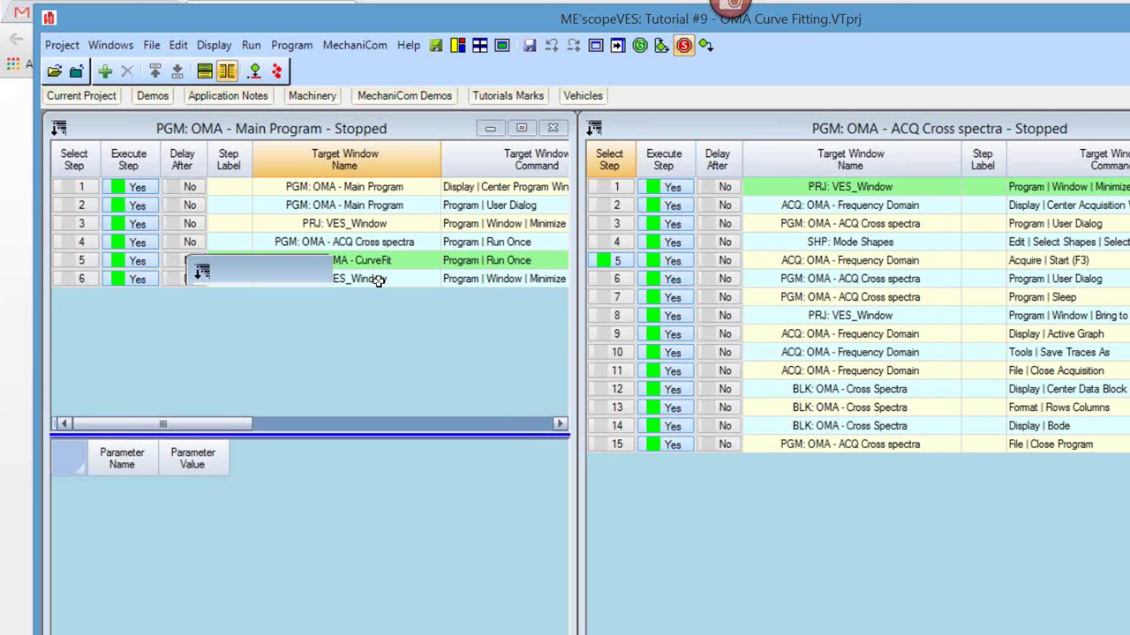
left_click(378, 280)
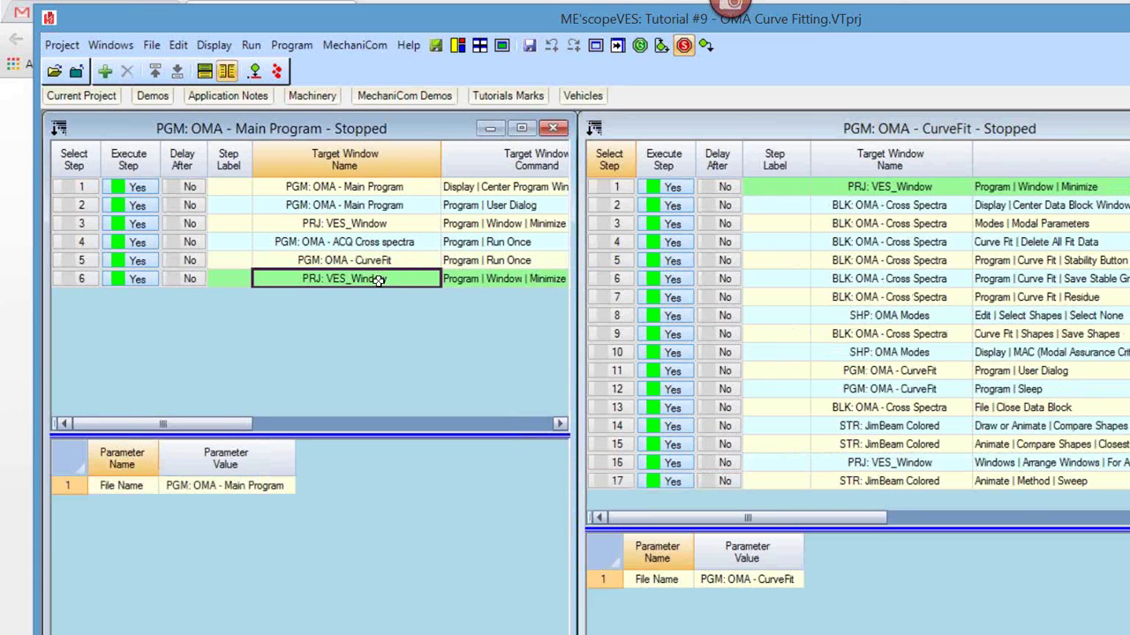
left_click(554, 129)
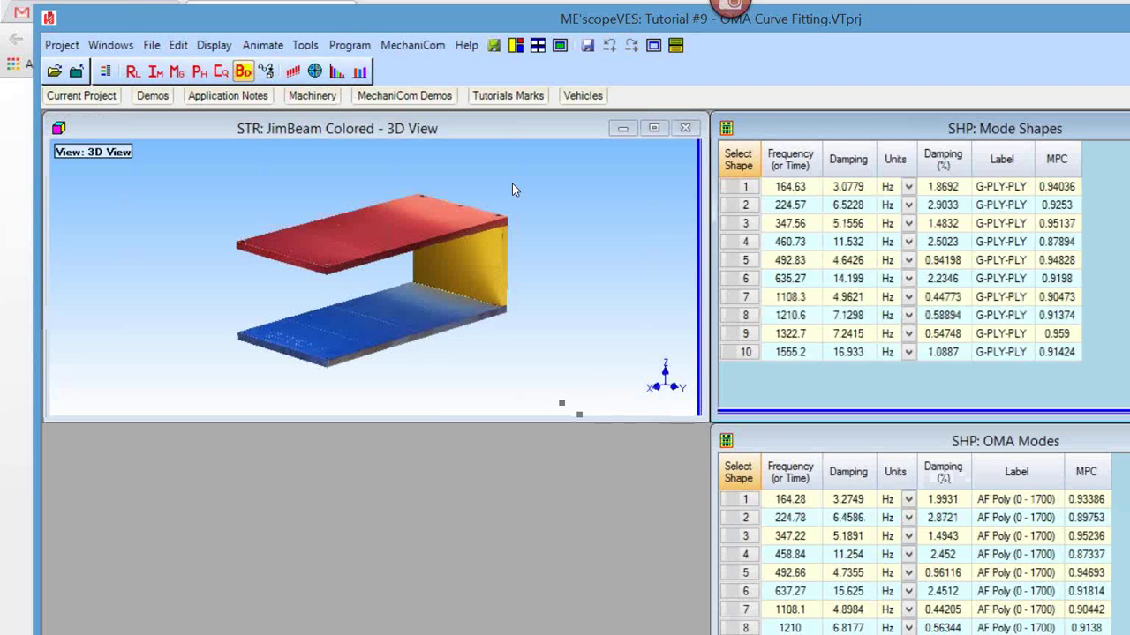
Step: Enlarge the JimBeam structure window, sweep-animate it with the Mode Shapes table and show only the 3D view
left_click(654, 129)
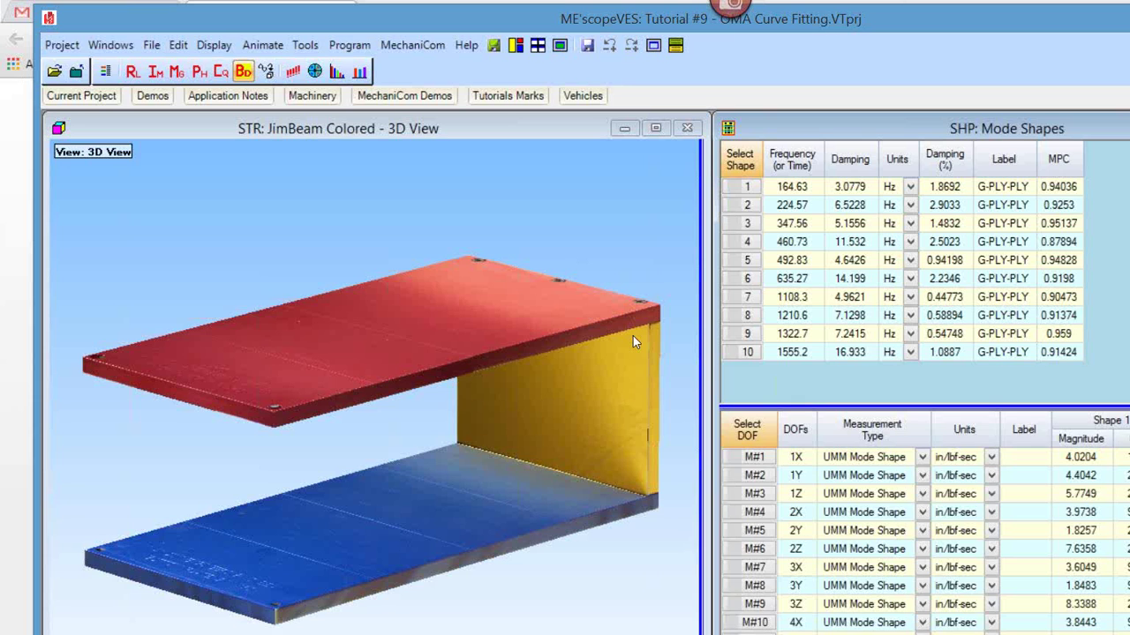
right_click(633, 335)
mouse_move(706, 345)
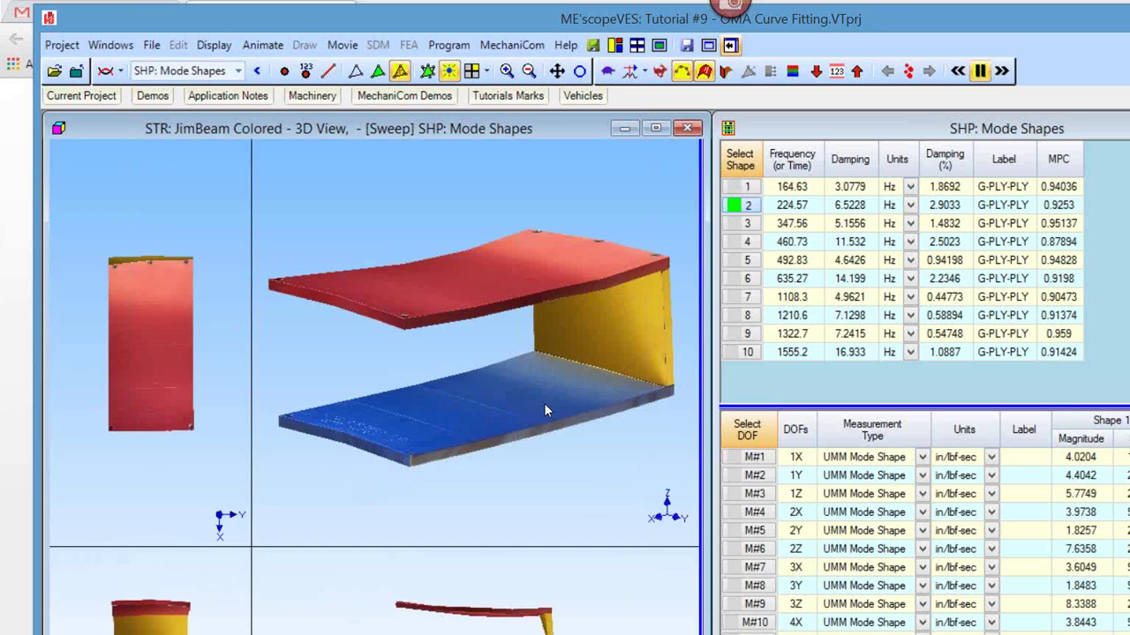
double_click(544, 408)
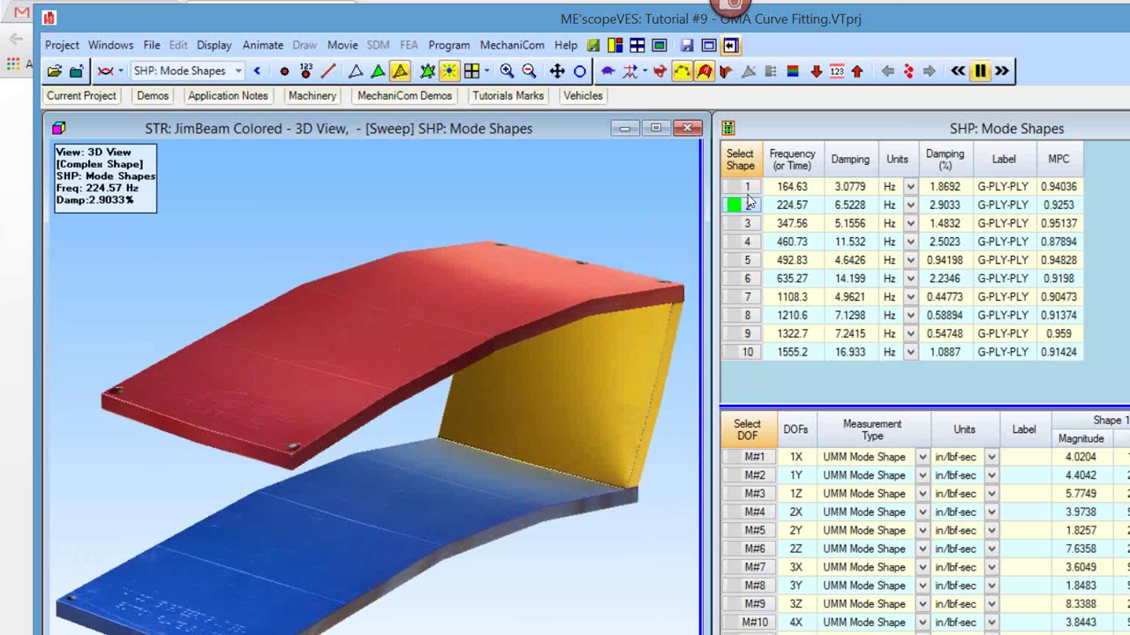
Step: Watch the JimBeam sweep animation cycle through mode shapes 1 to 10 and start again from the first shape
left_click(747, 188)
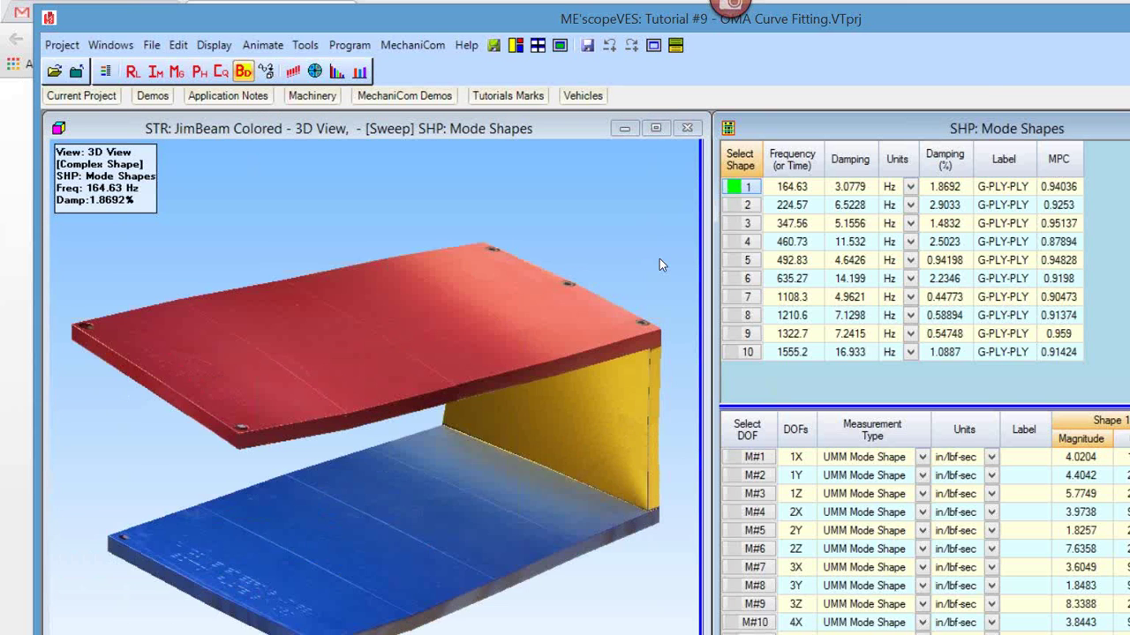
left_click(743, 209)
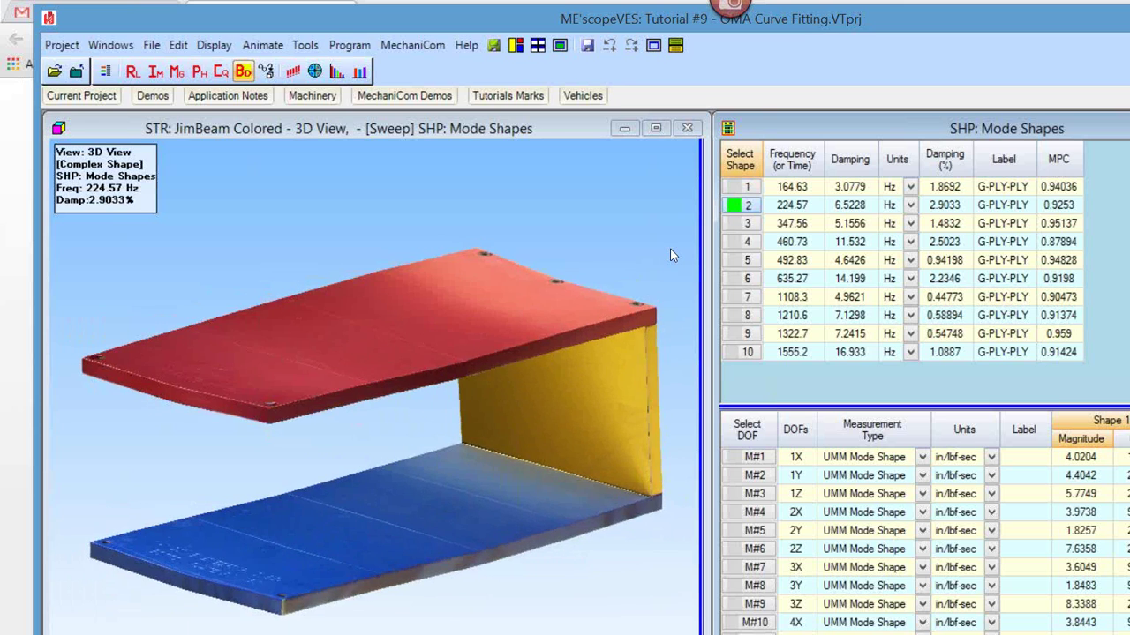
key("Down")
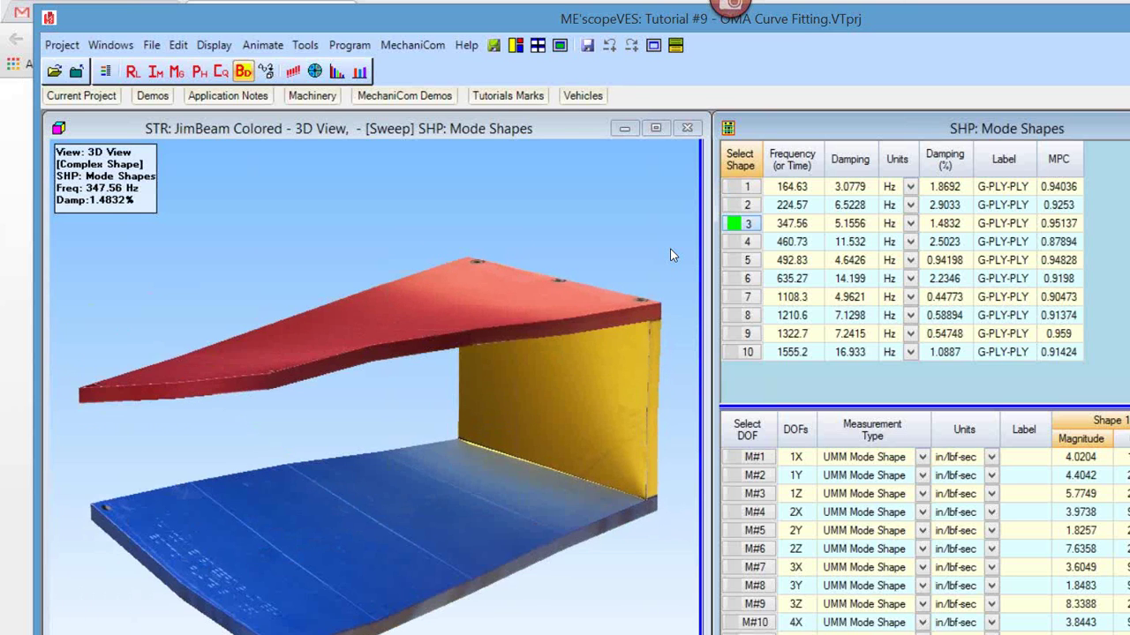
key("Down")
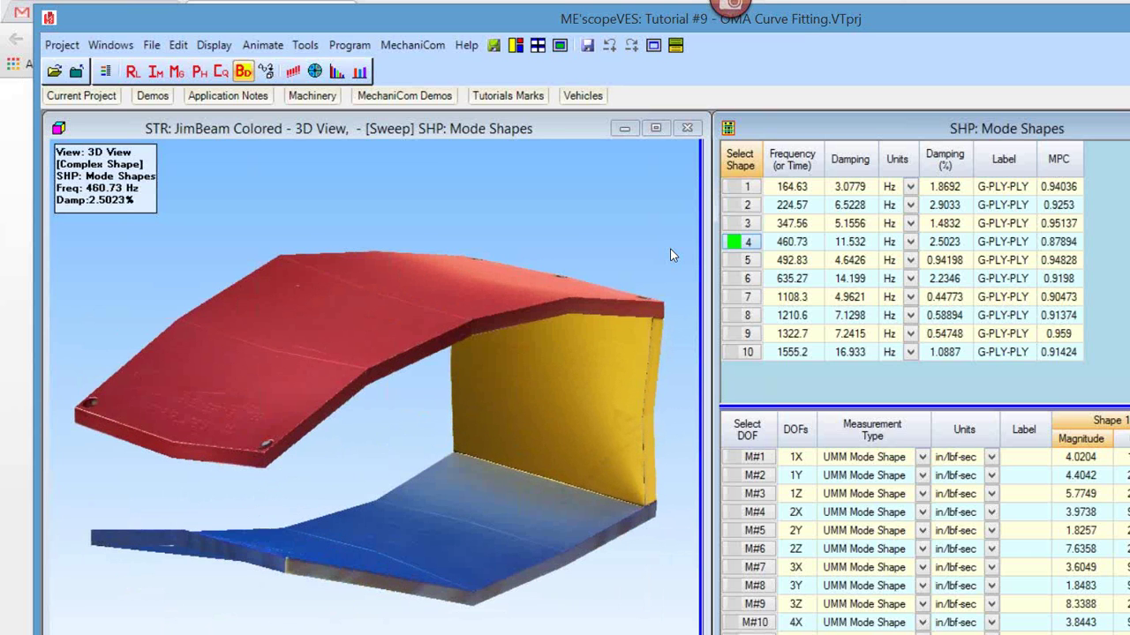
key("Down")
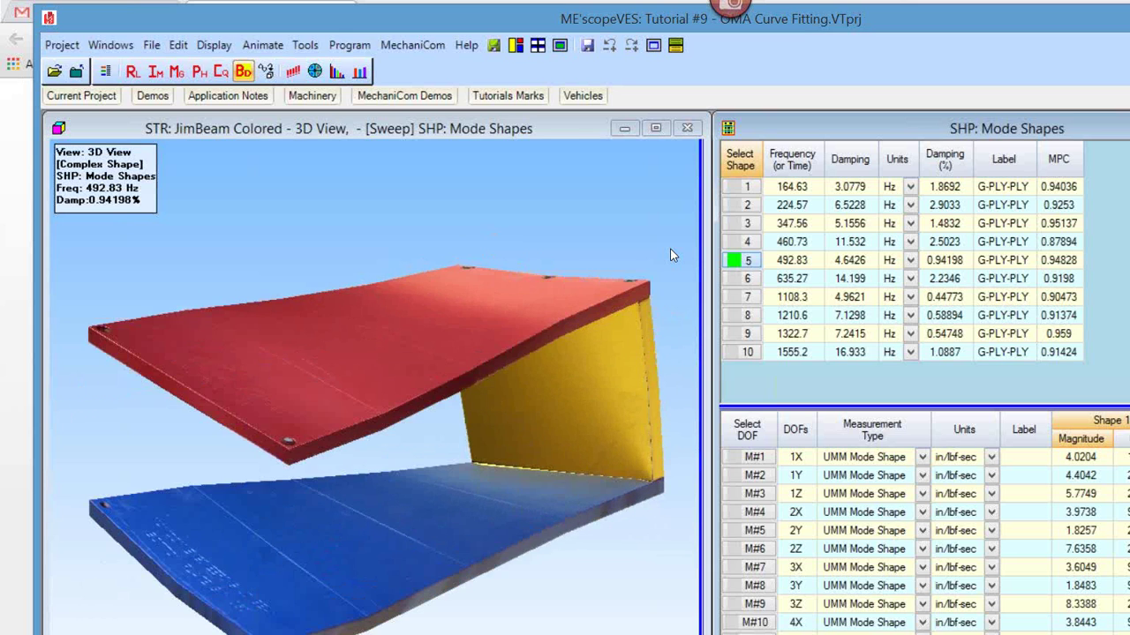
key("Down")
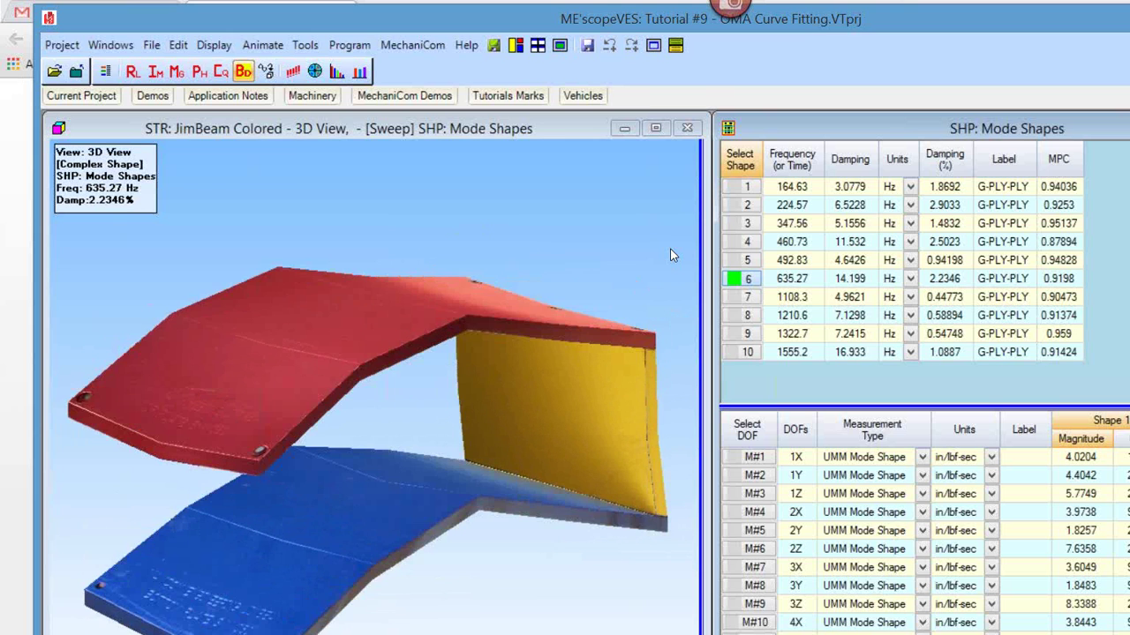
key("Down")
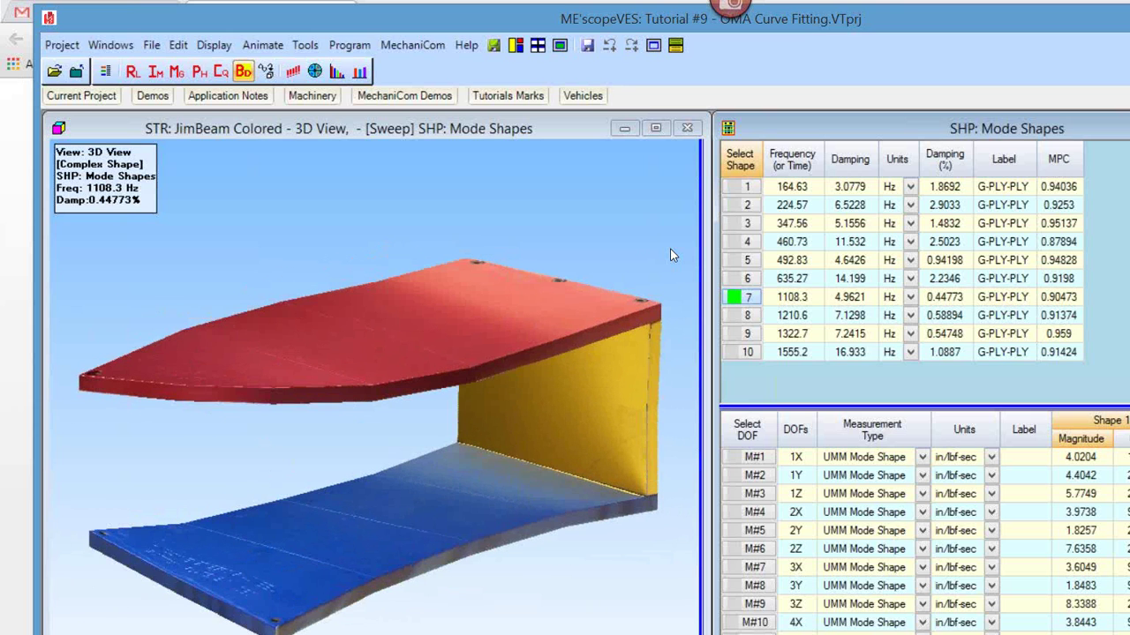
key("Down")
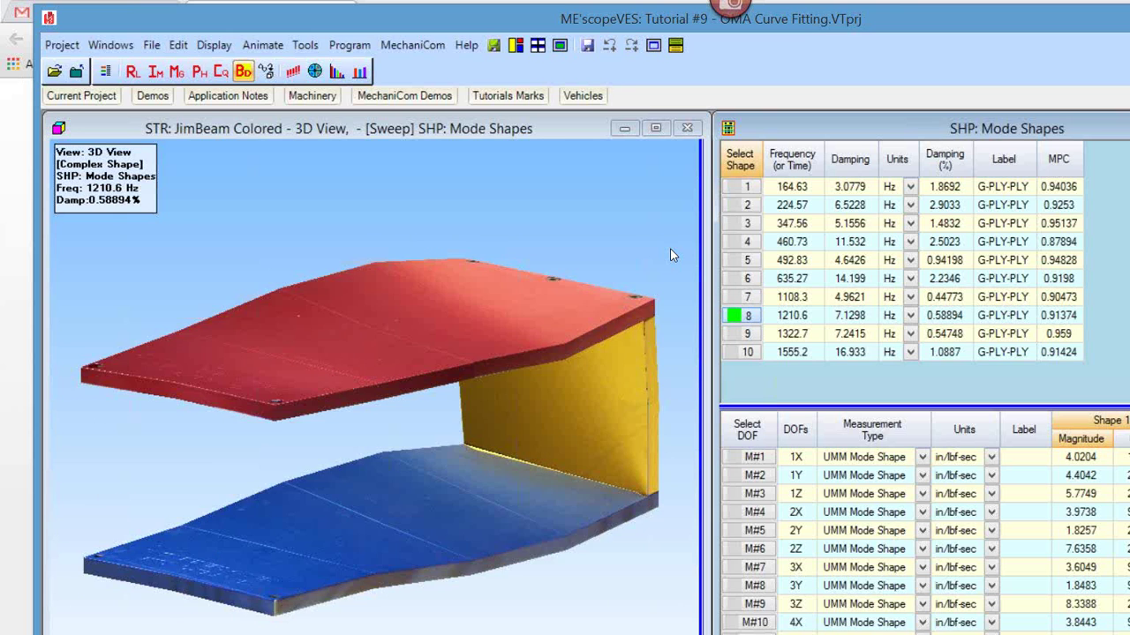
key("Down")
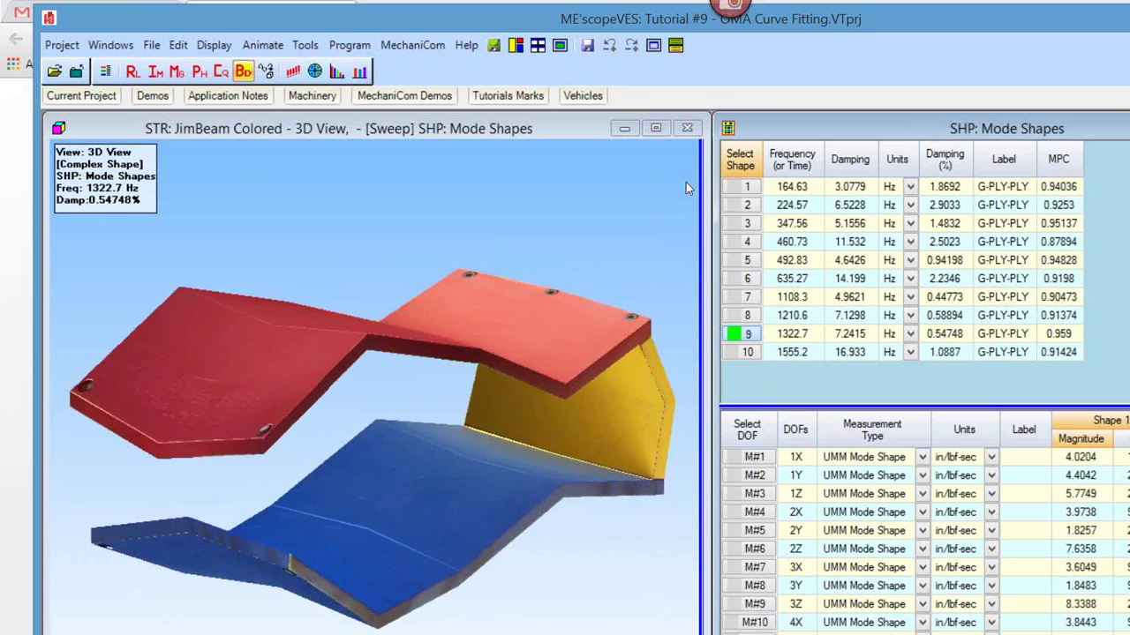
key("Down")
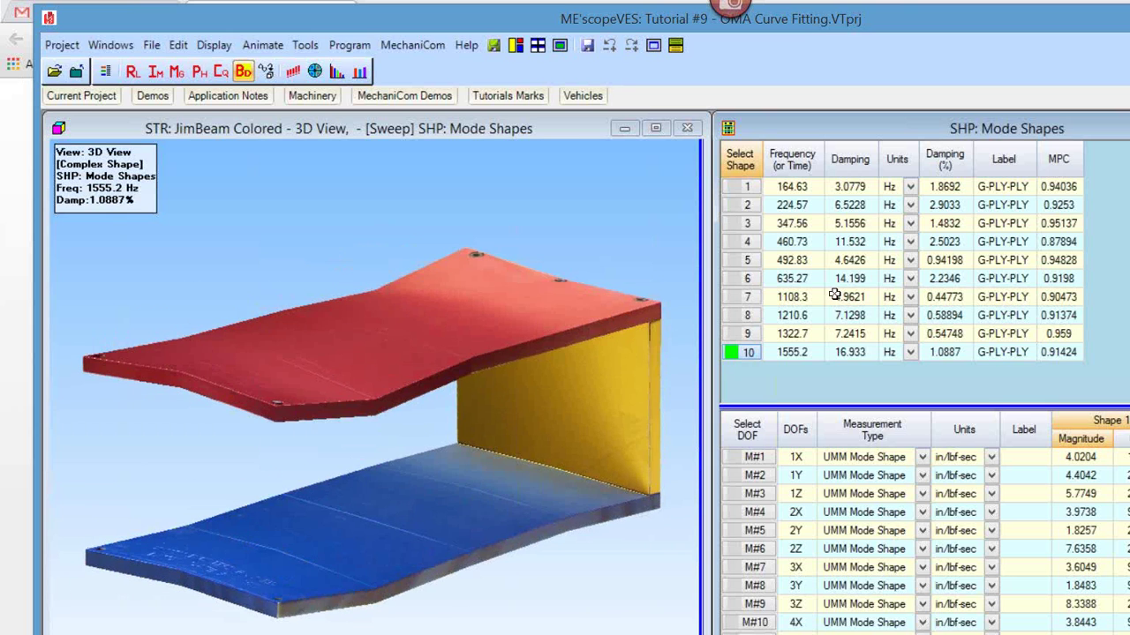
key("Home")
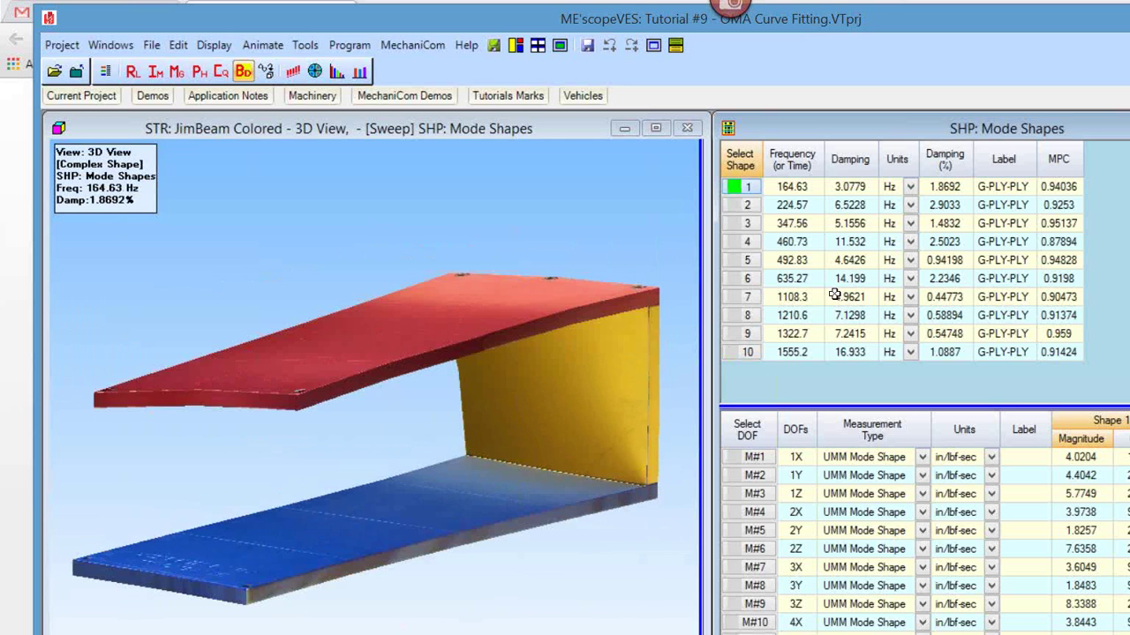
key("Down")
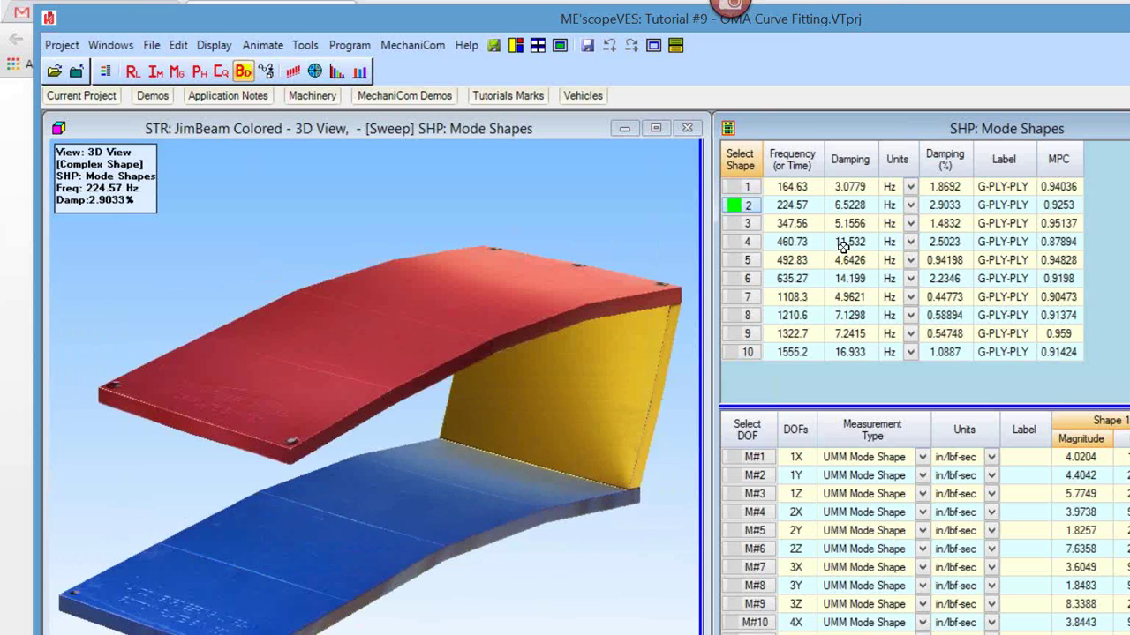
Step: Check the sweep animation setting in the Mode Shapes table's options and close the options without changes
right_click(843, 246)
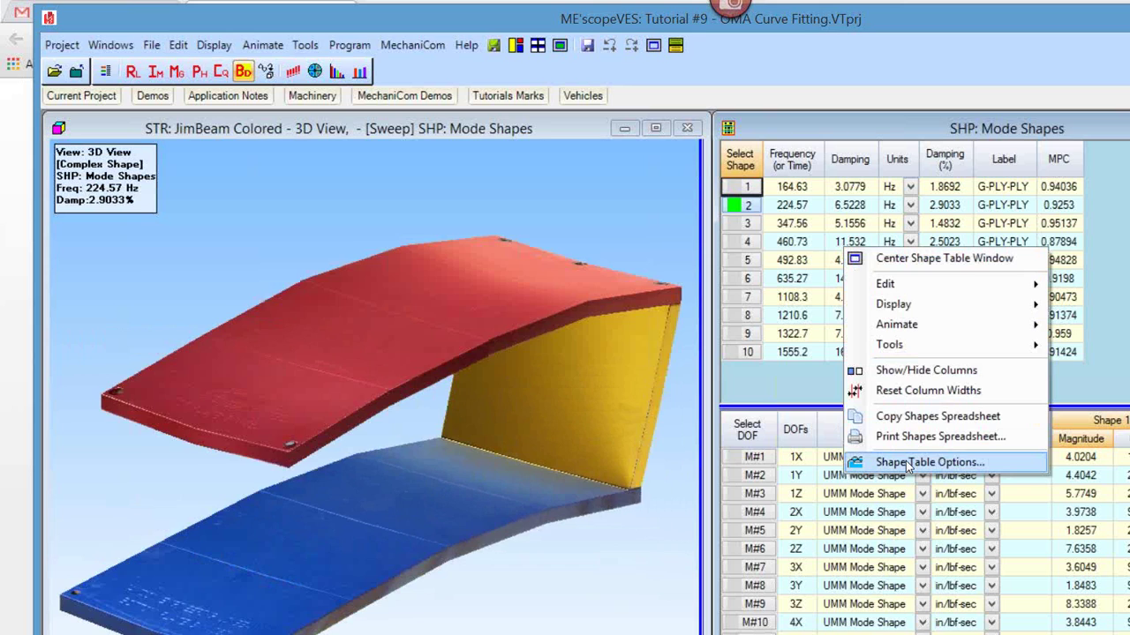
left_click(906, 461)
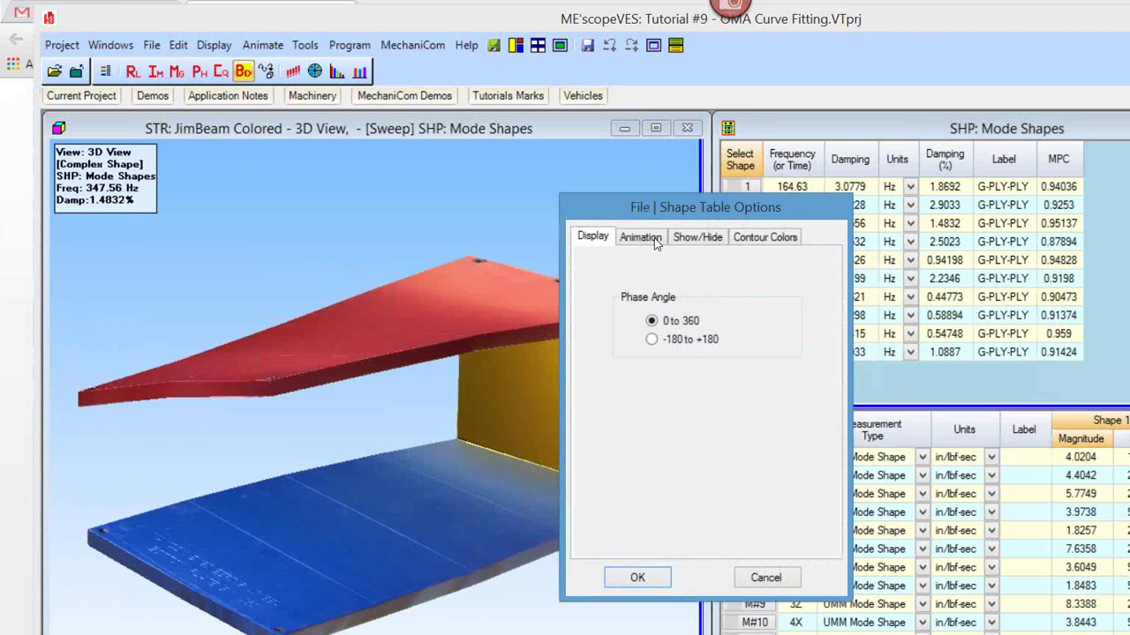
left_click(655, 240)
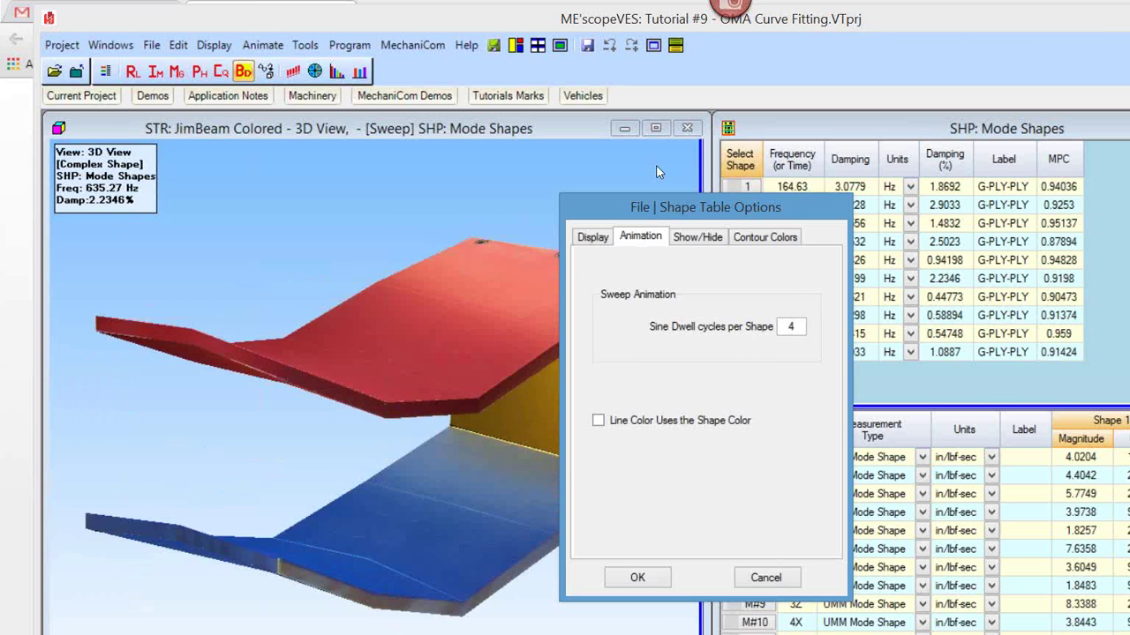
left_click(767, 579)
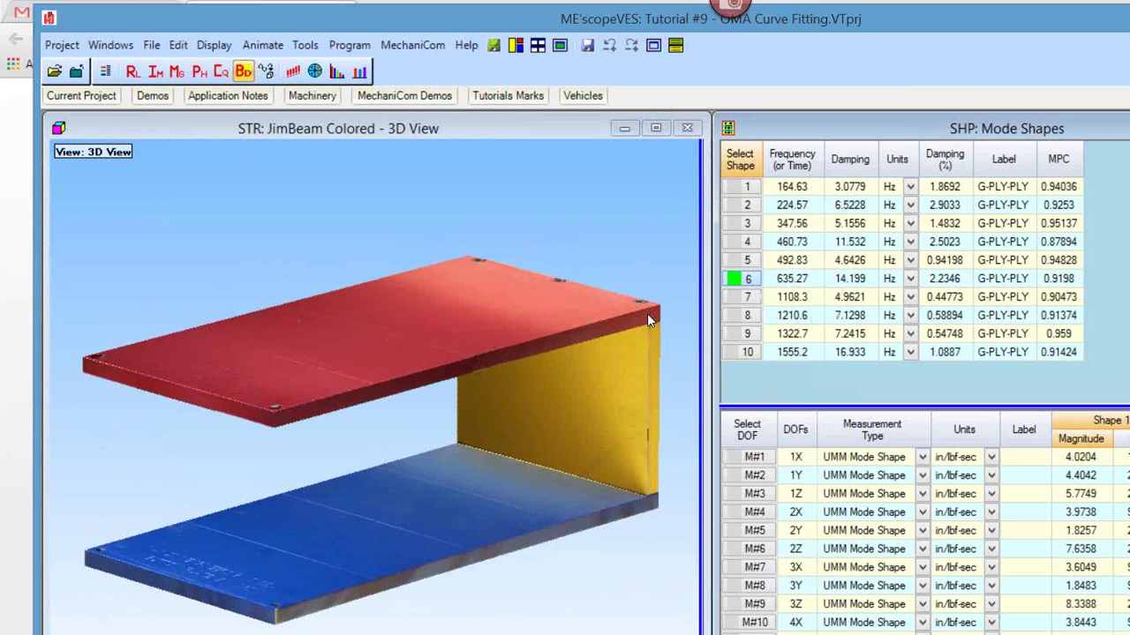
Step: Restart the structure's sweep animation from the Mode Shapes table and watch it run through the shapes
right_click(588, 236)
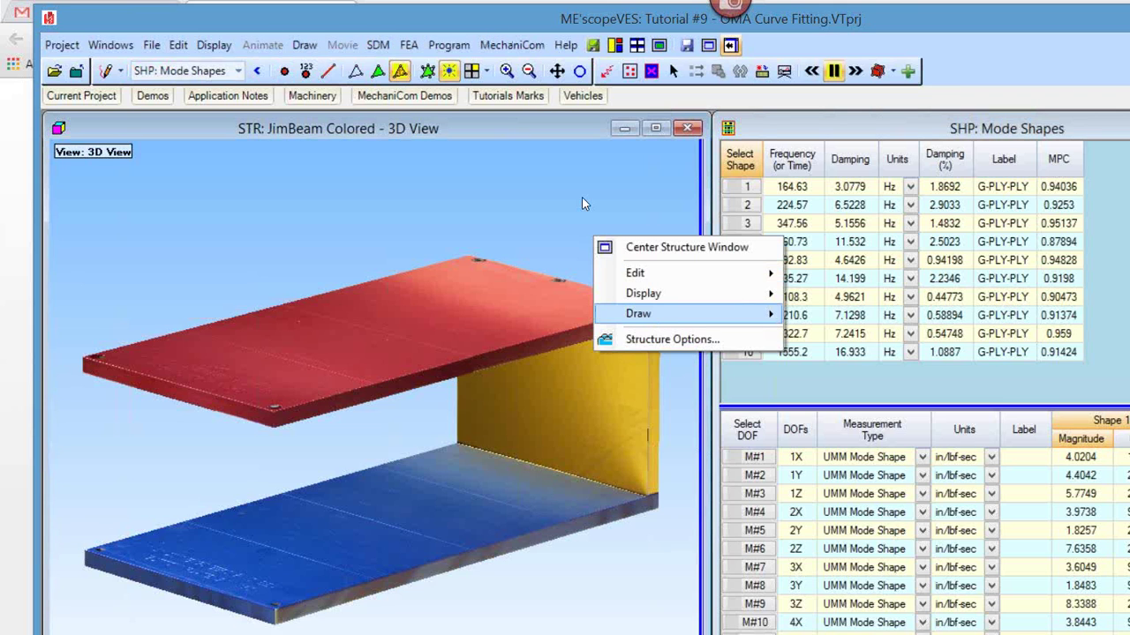
key("Escape")
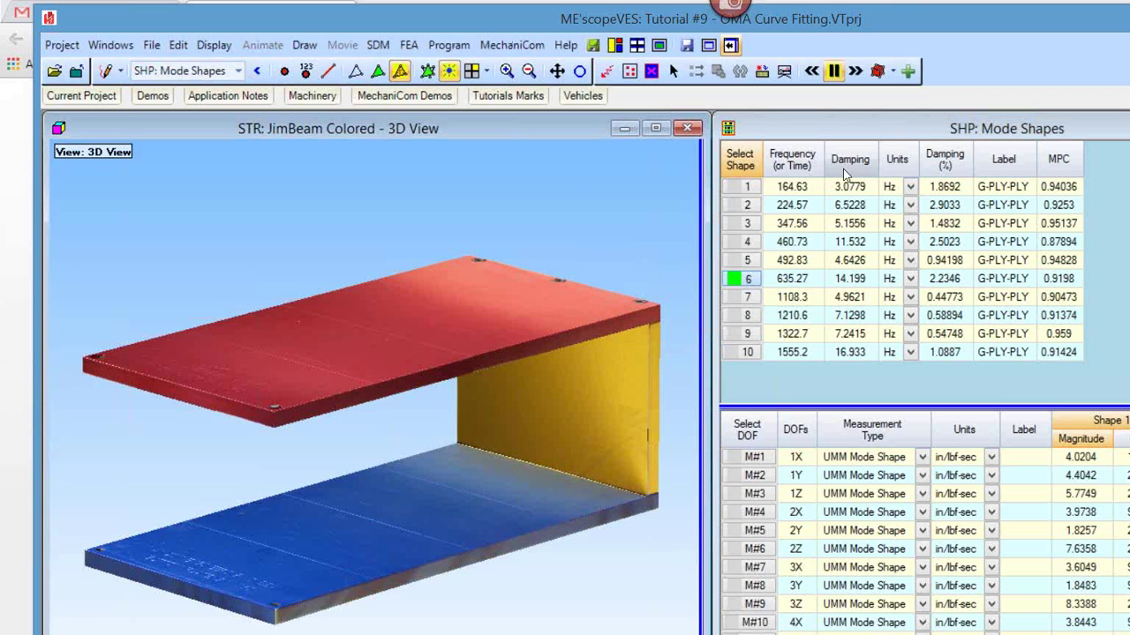
right_click(843, 169)
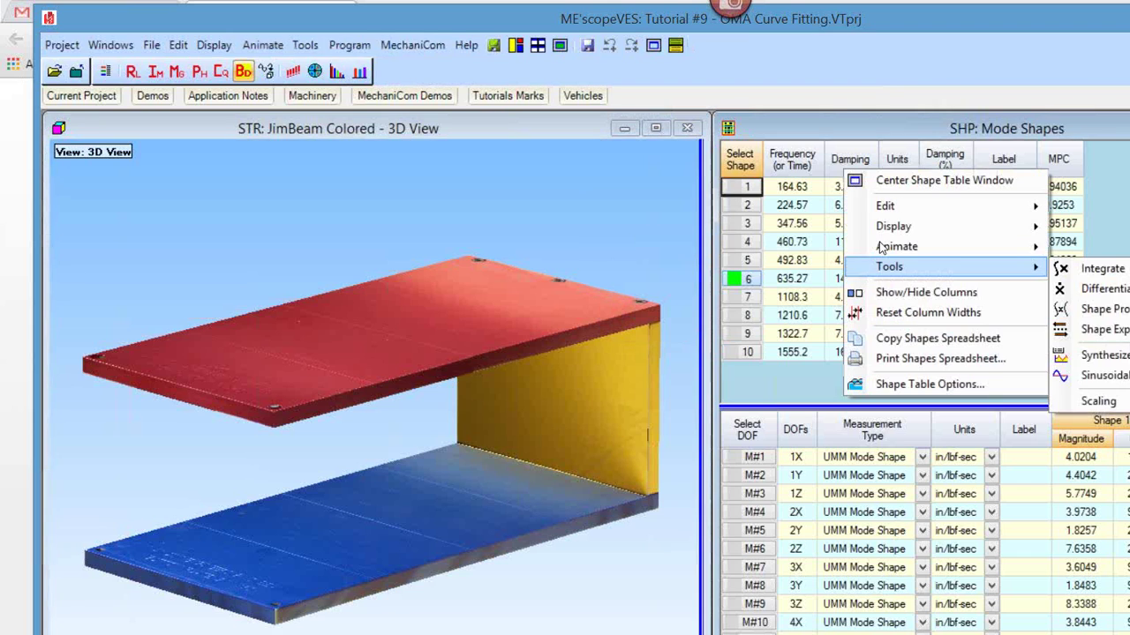
mouse_move(1015, 246)
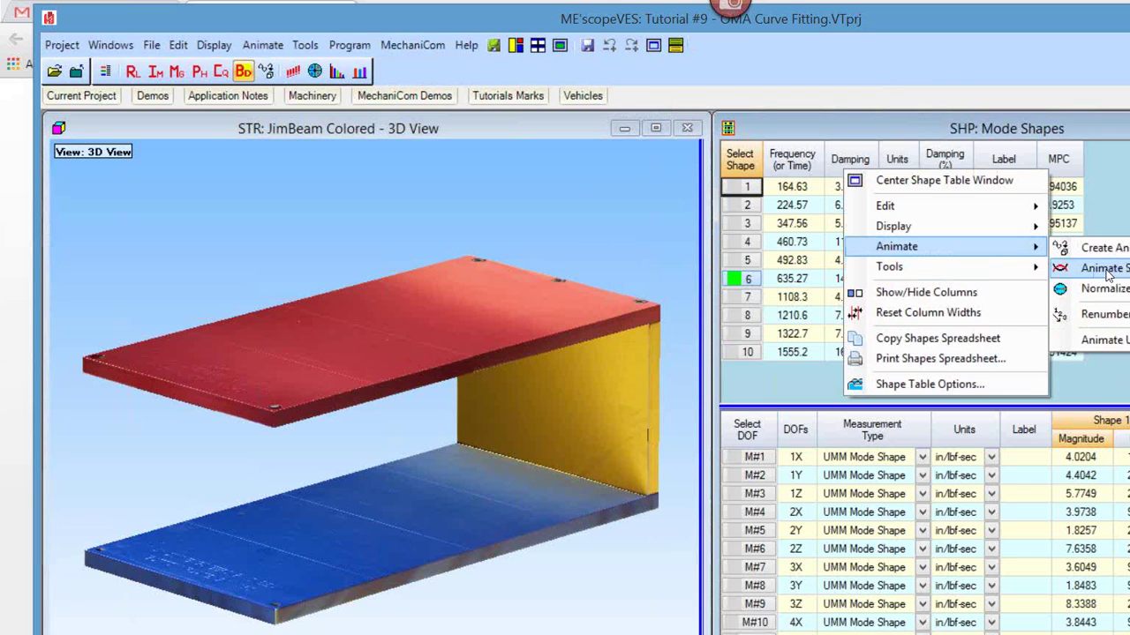
left_click(1105, 271)
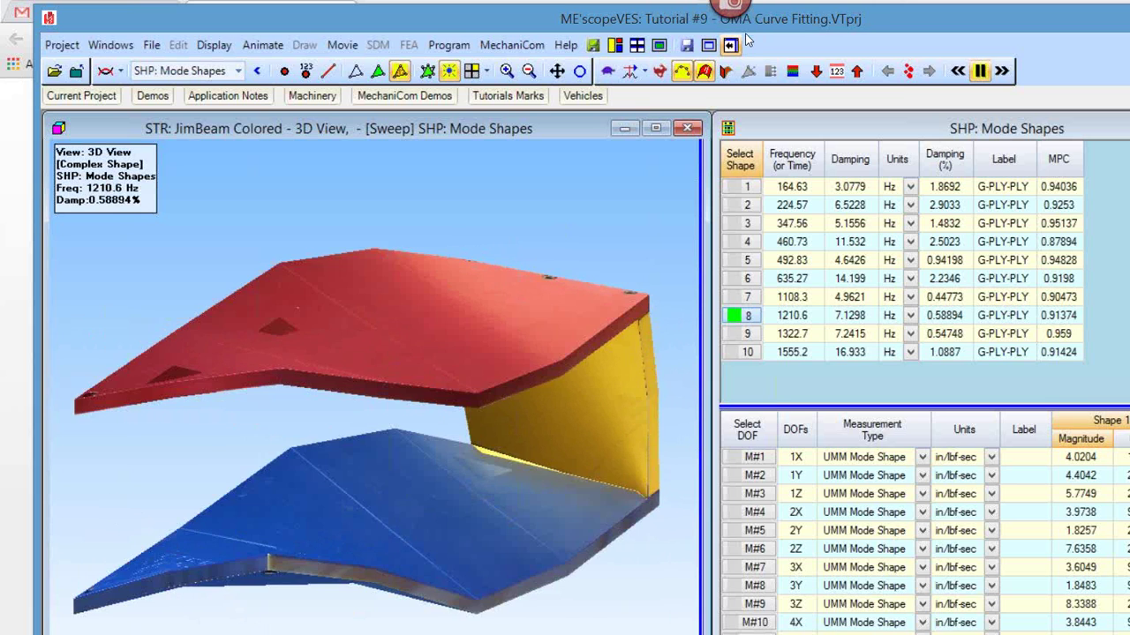
key("Down")
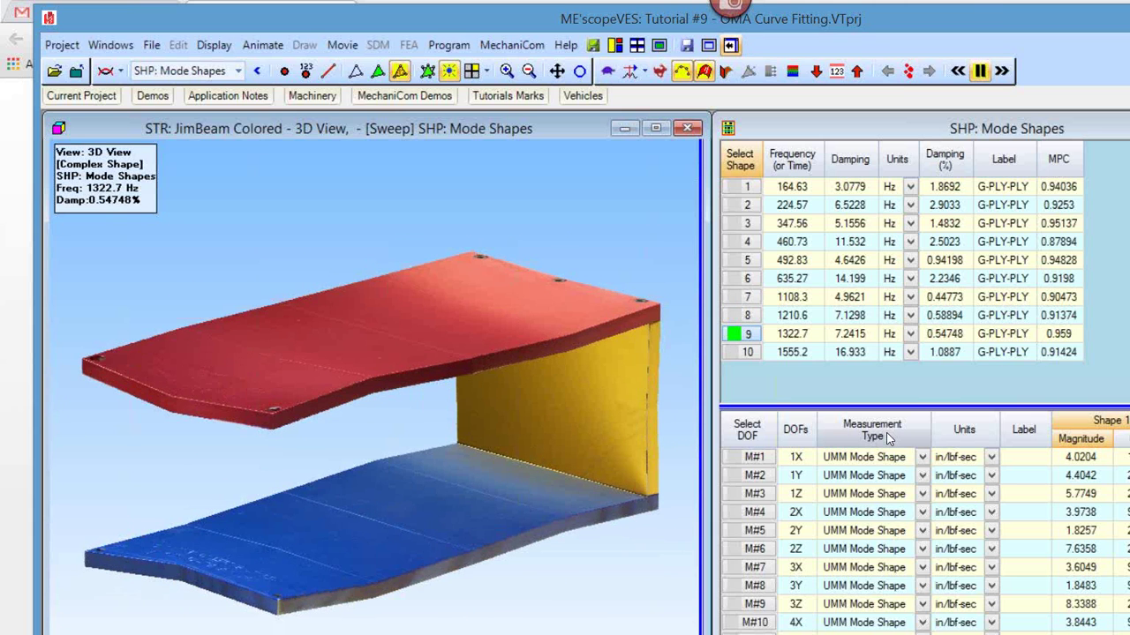
key("Down")
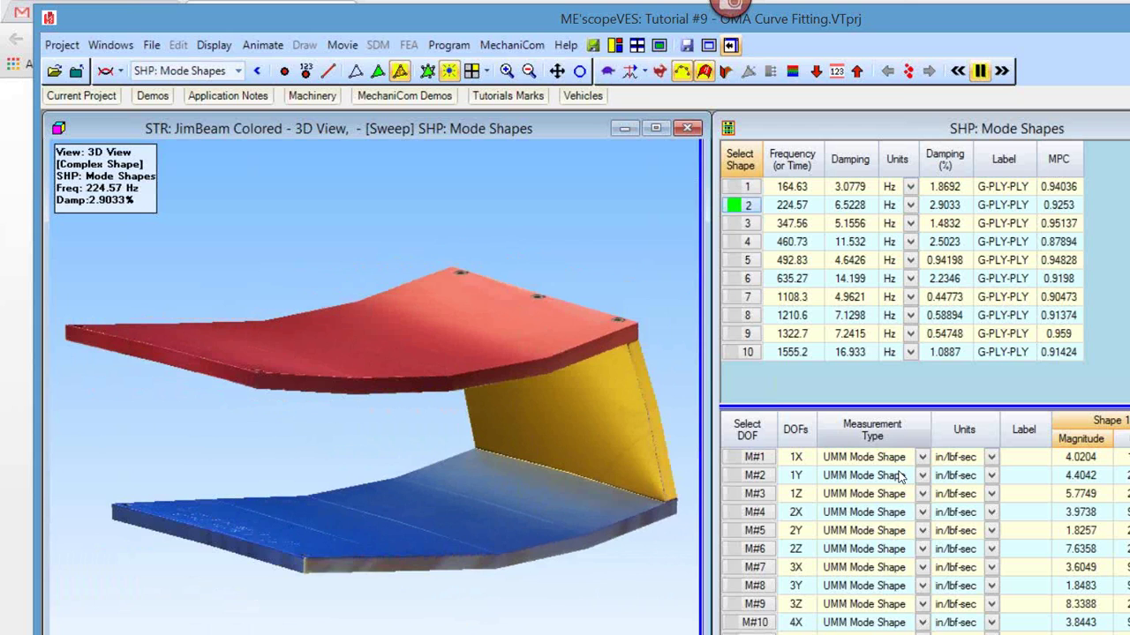
Step: Examine the available measurement types and the units of the mode shape DOFs in a taller DOF spreadsheet with enlarged text
left_click(899, 476)
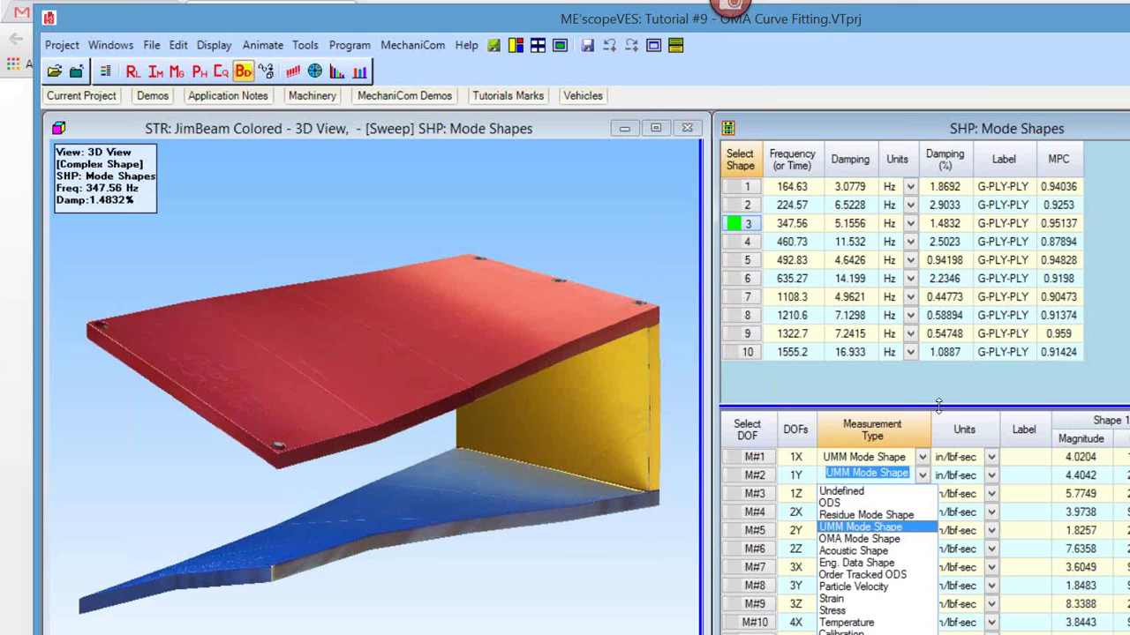
left_click_drag(938, 404, 938, 262)
left_click(892, 384)
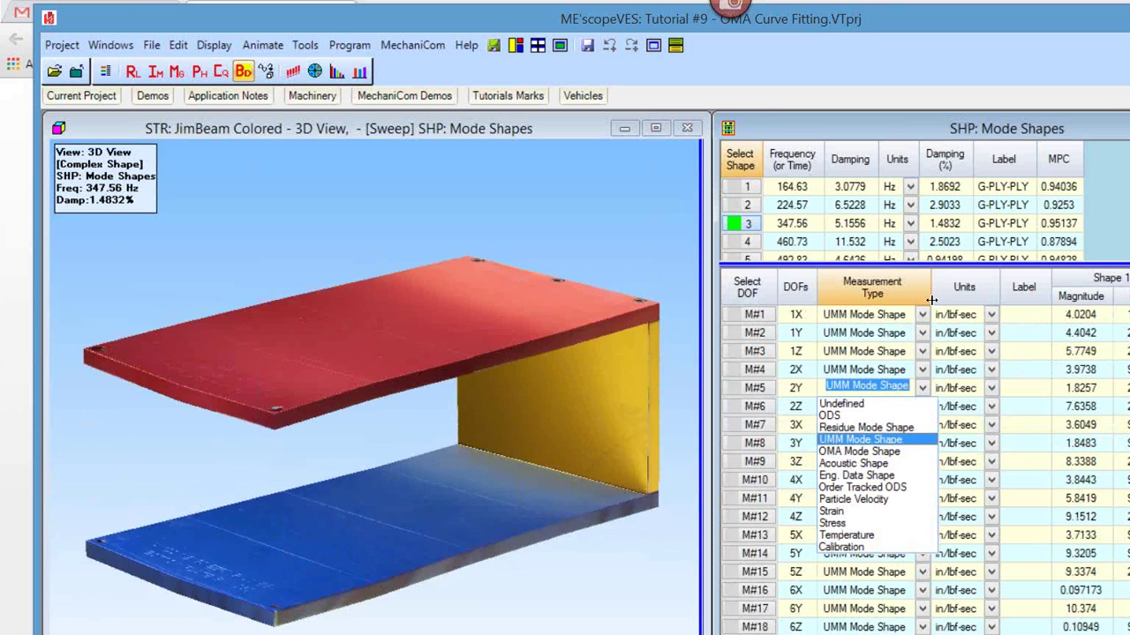
left_click(938, 300)
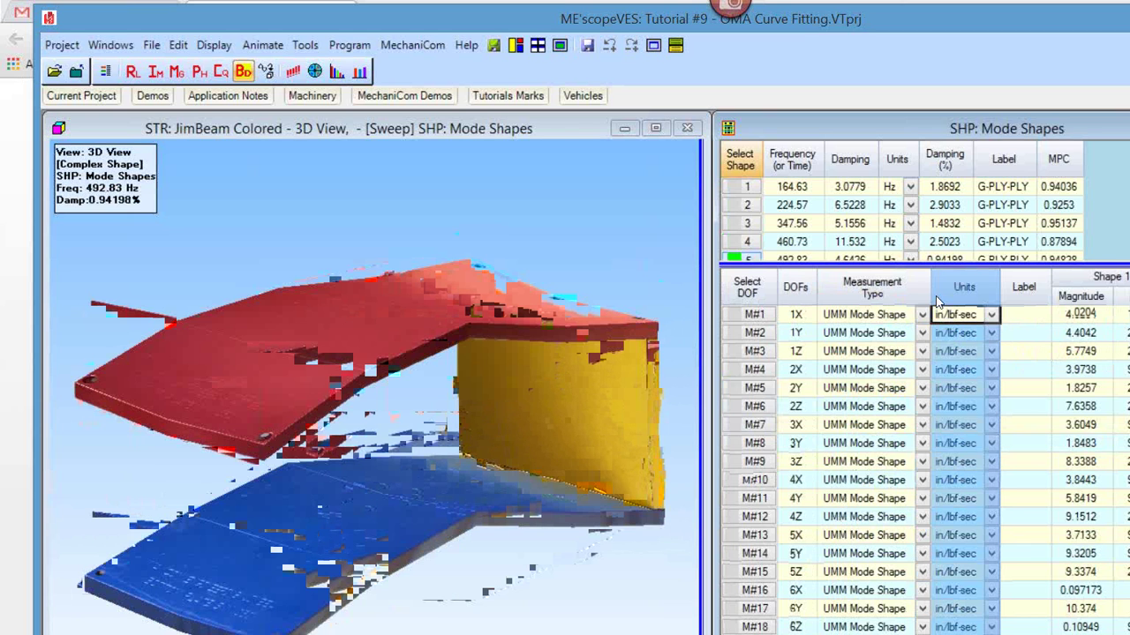
scroll(897, 338, "up", 5)
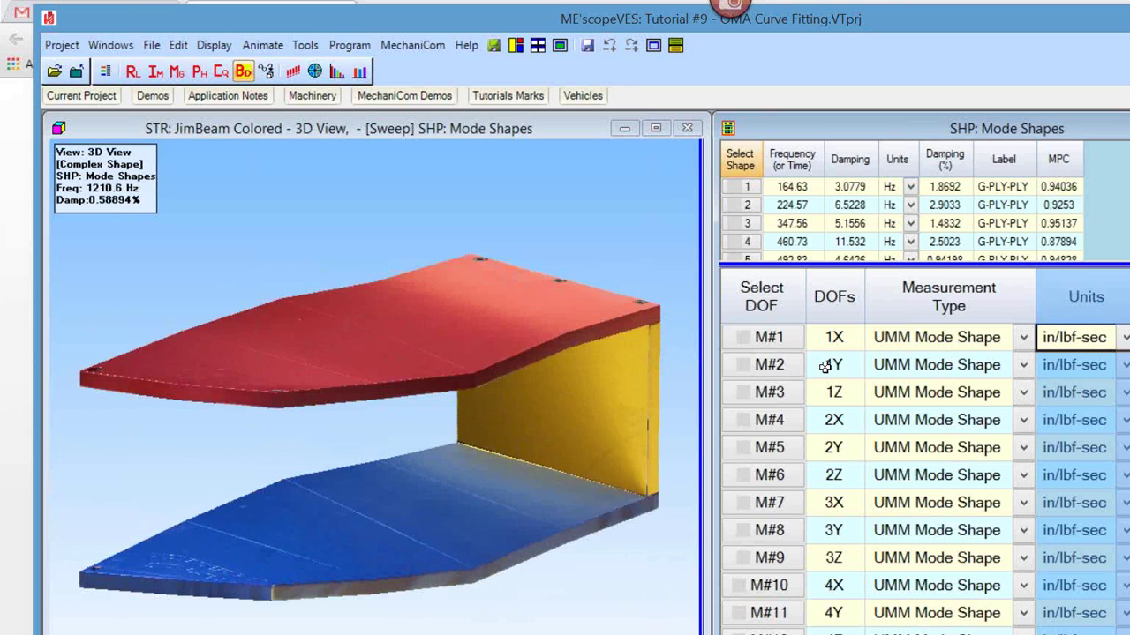
left_click(471, 254)
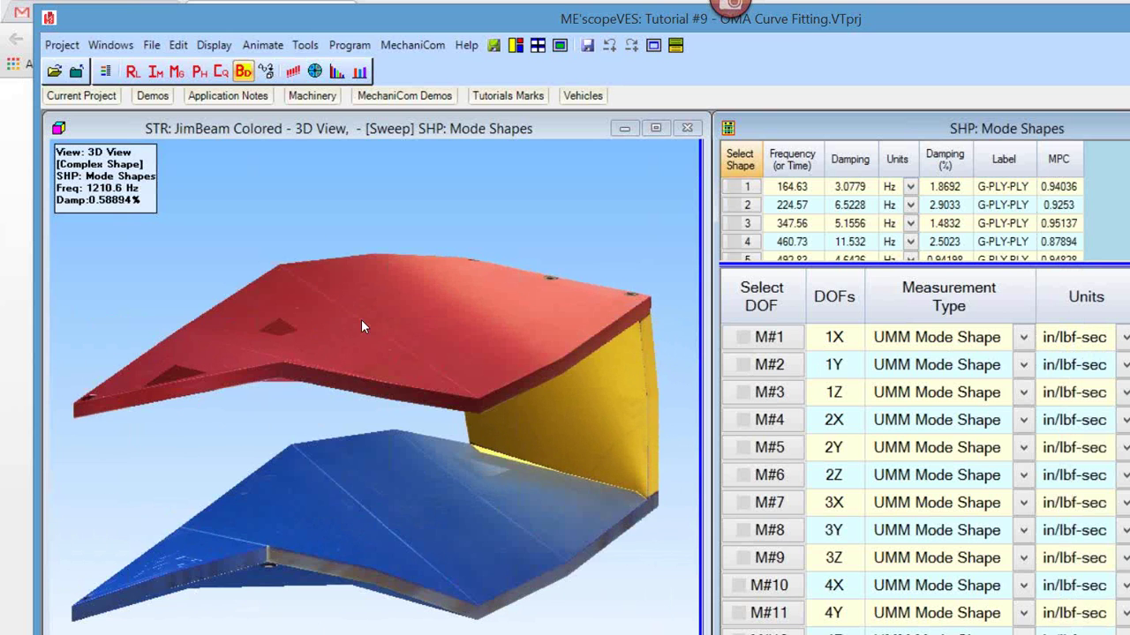
Step: Examine the project's contents with the Data Blocks and Acquisitions folders expanded, down to the OMA programs
left_click(100, 97)
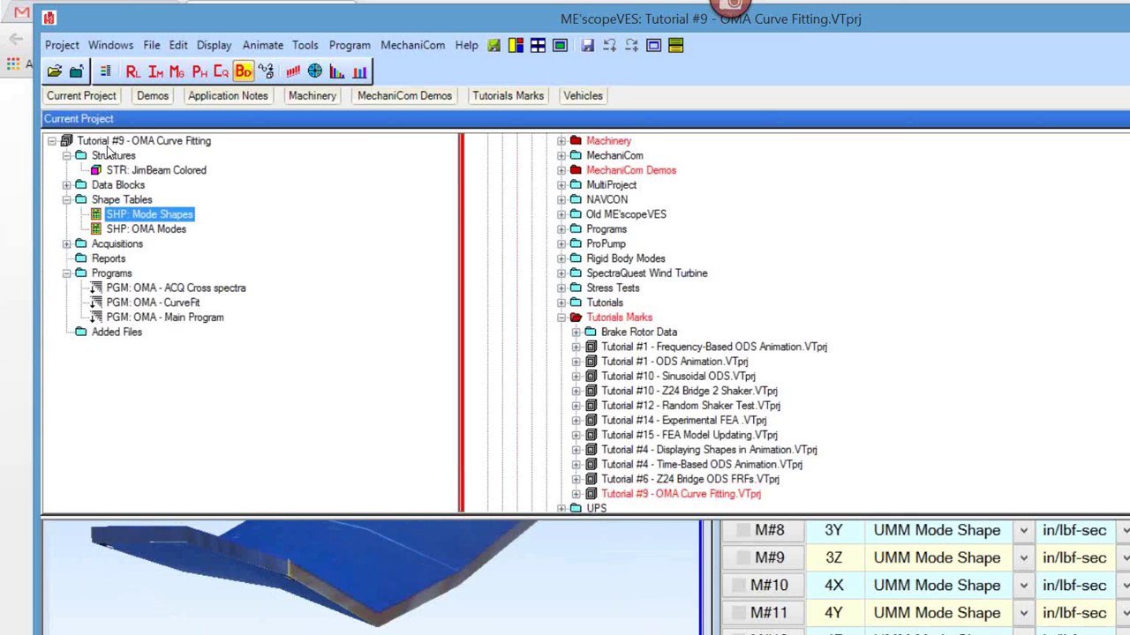
mouse_move(120, 218)
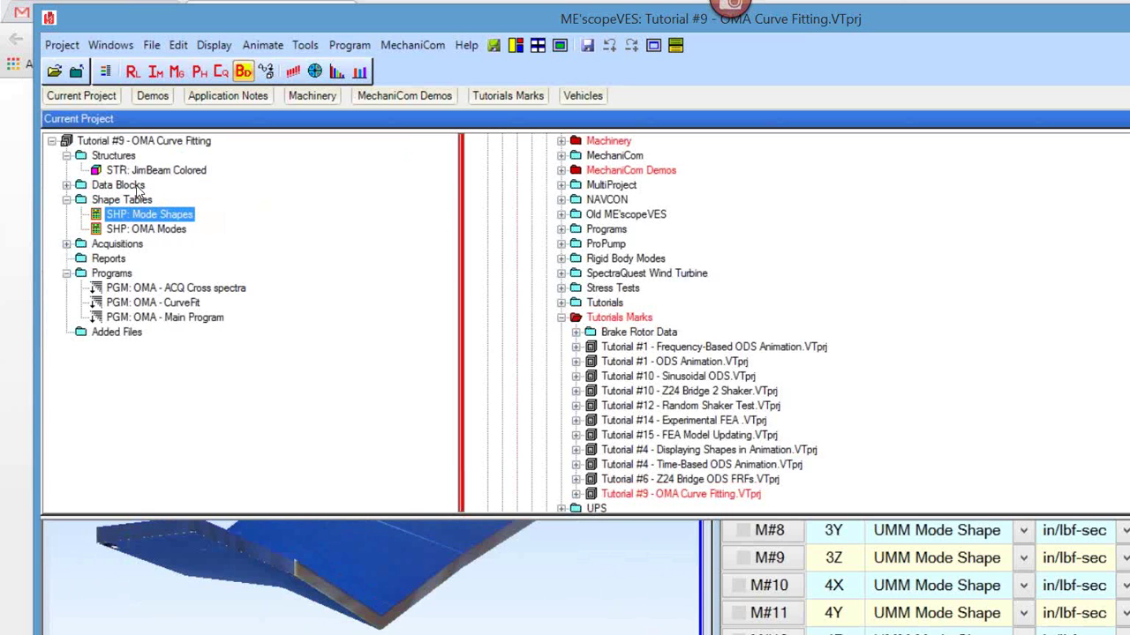
left_click(66, 185)
mouse_move(137, 208)
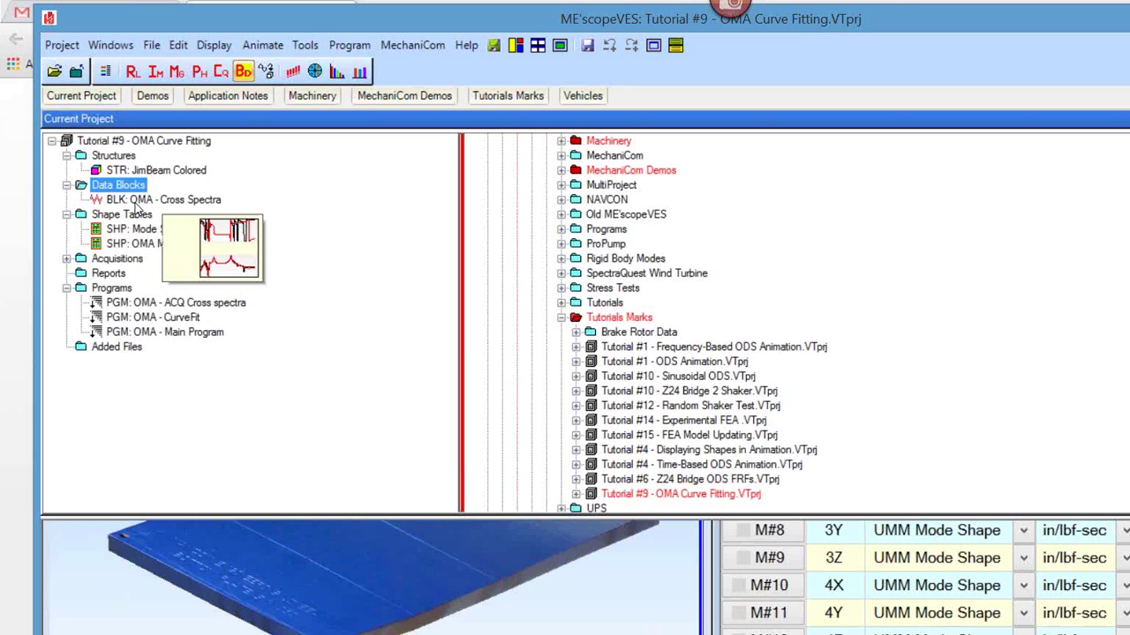
left_click(67, 259)
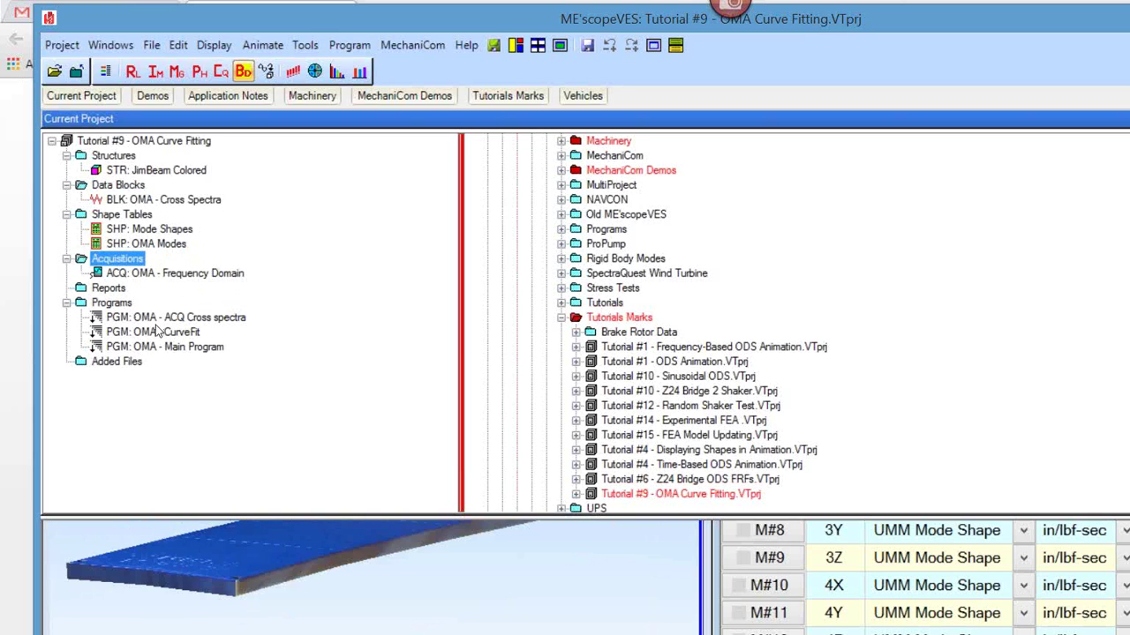
mouse_move(174, 349)
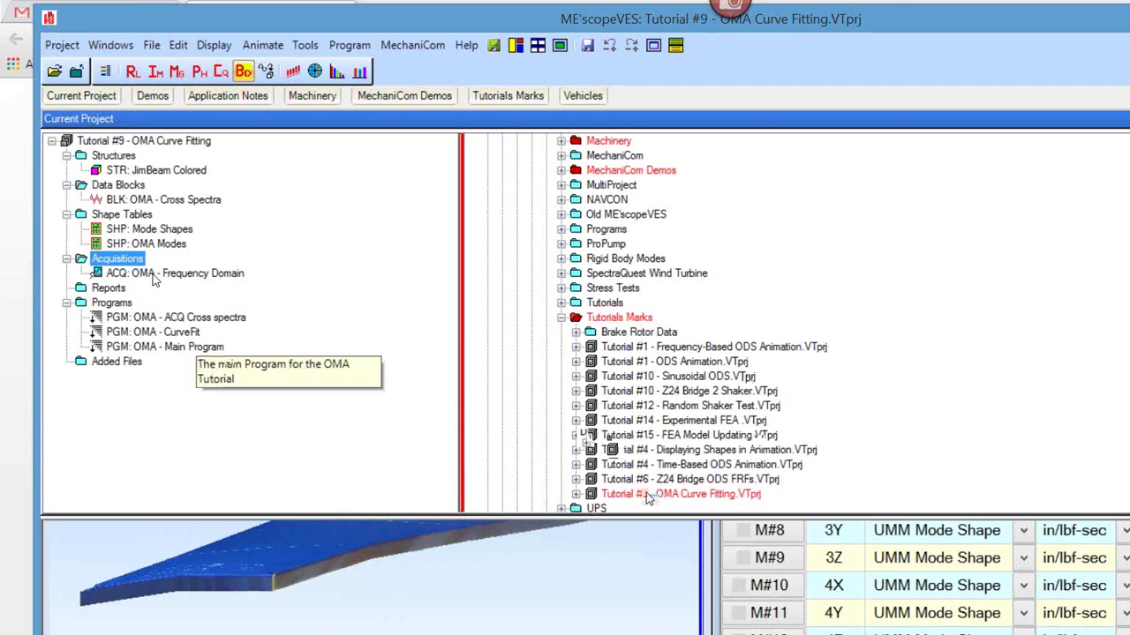
Step: Open the OMA - Frequency Domain acquisition in a centred window and widen its trace plots
mouse_move(646, 492)
left_mouse_down()
mouse_move(685, 488)
mouse_move(640, 557)
mouse_move(668, 420)
left_mouse_up()
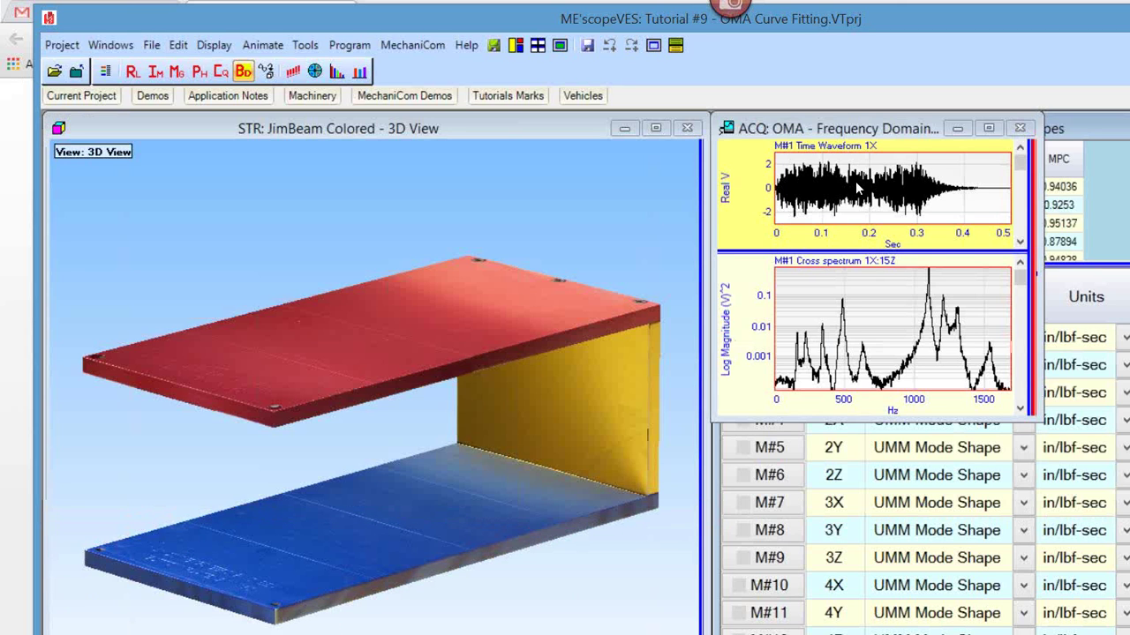
right_click(855, 181)
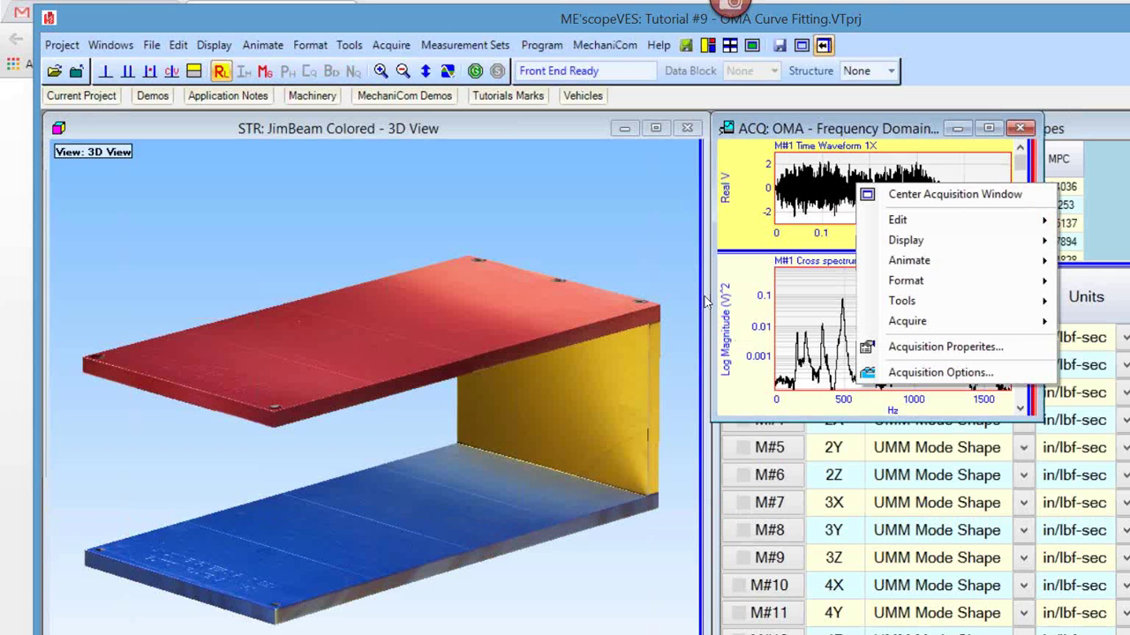
left_click(955, 194)
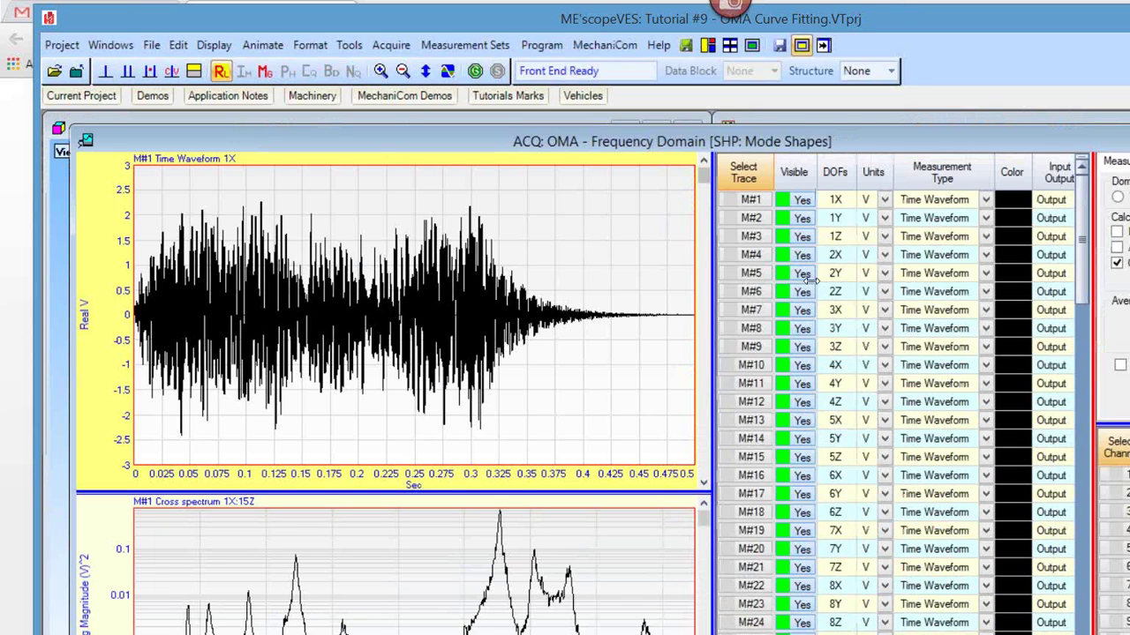
left_click_drag(811, 279, 813, 274)
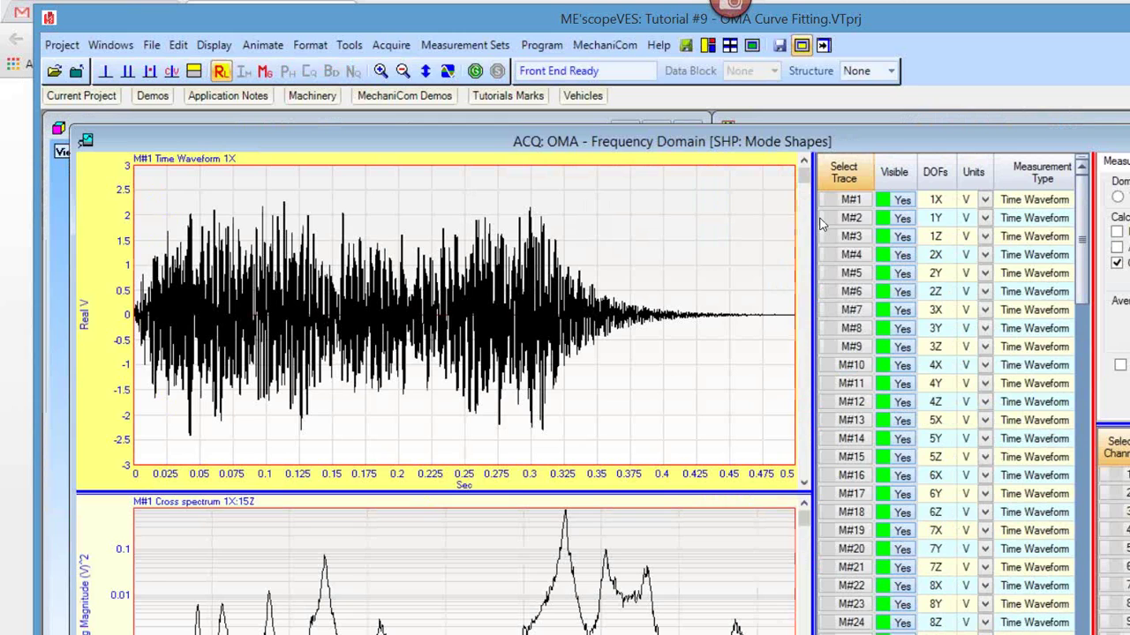
Step: Browse the acquisition's time waveform traces beyond DOF 7Y and back to DOF 4Z
scroll(830, 450, "down", 19)
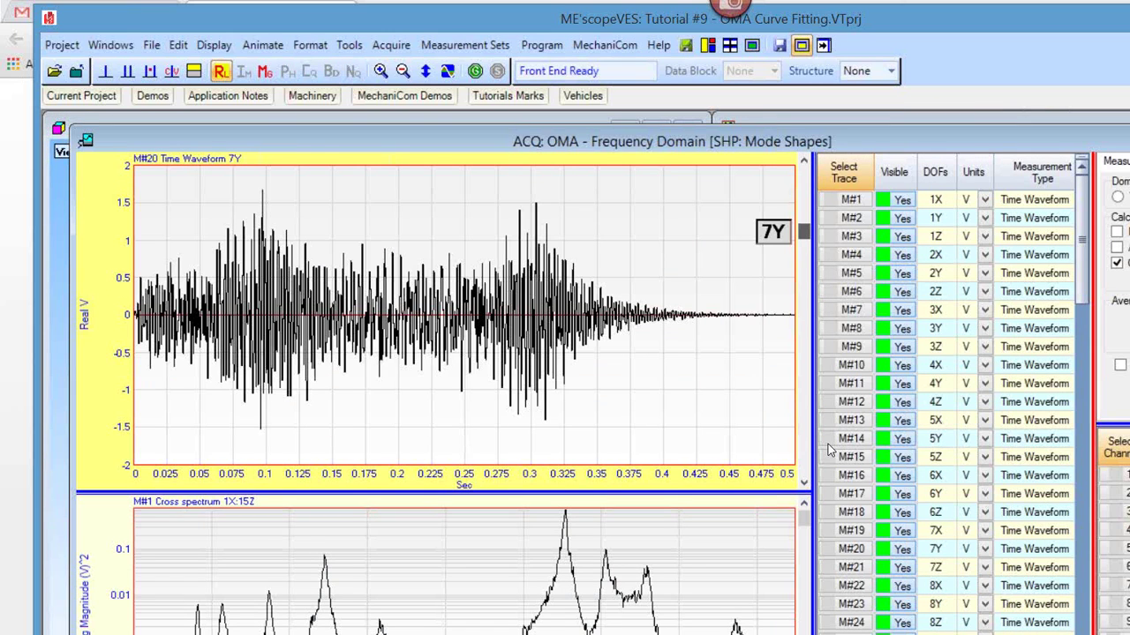
scroll(830, 450, "down", 20)
scroll(828, 249, "up", 20)
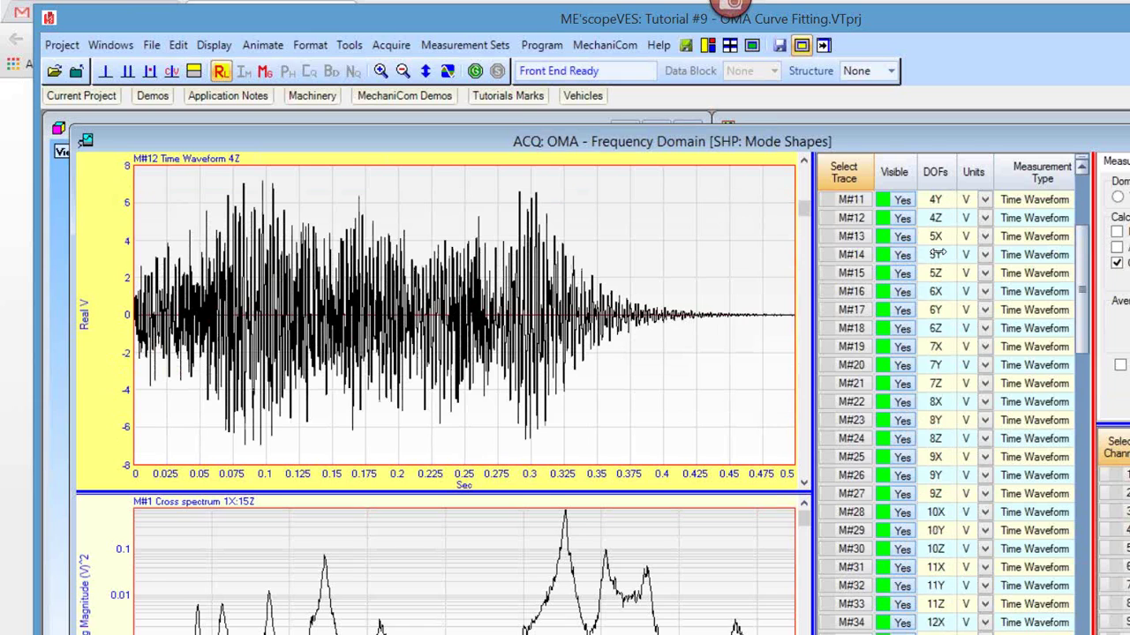
Step: Reveal the acquisition settings and examine the measurement, sampling and source parameters alongside a taller cross spectrum plot
left_click_drag(822, 257, 741, 397)
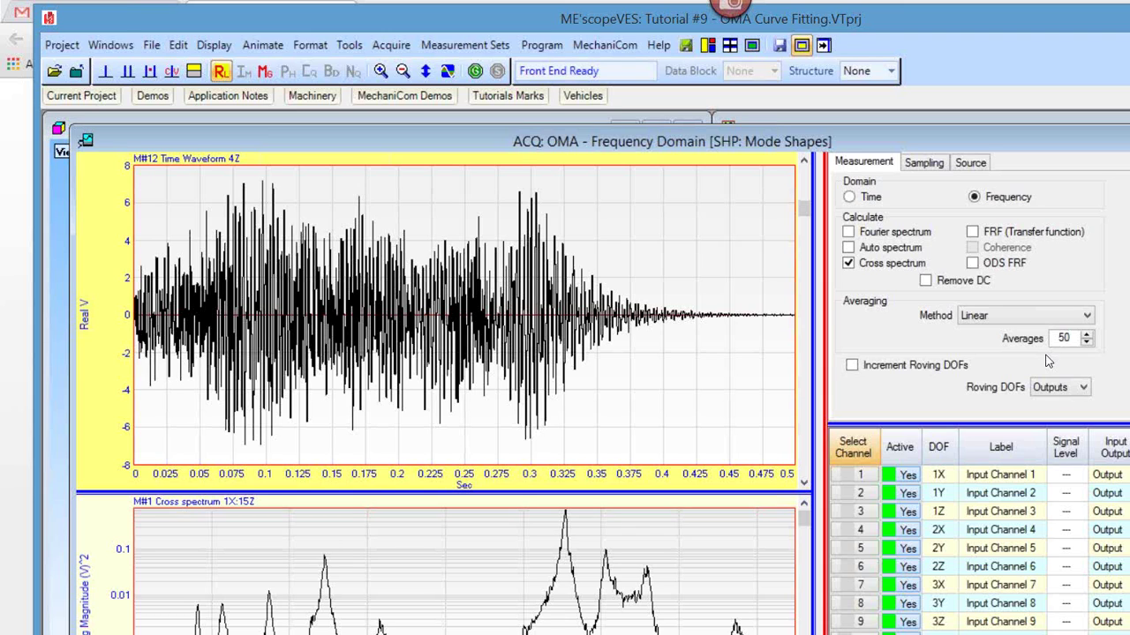
left_click(922, 165)
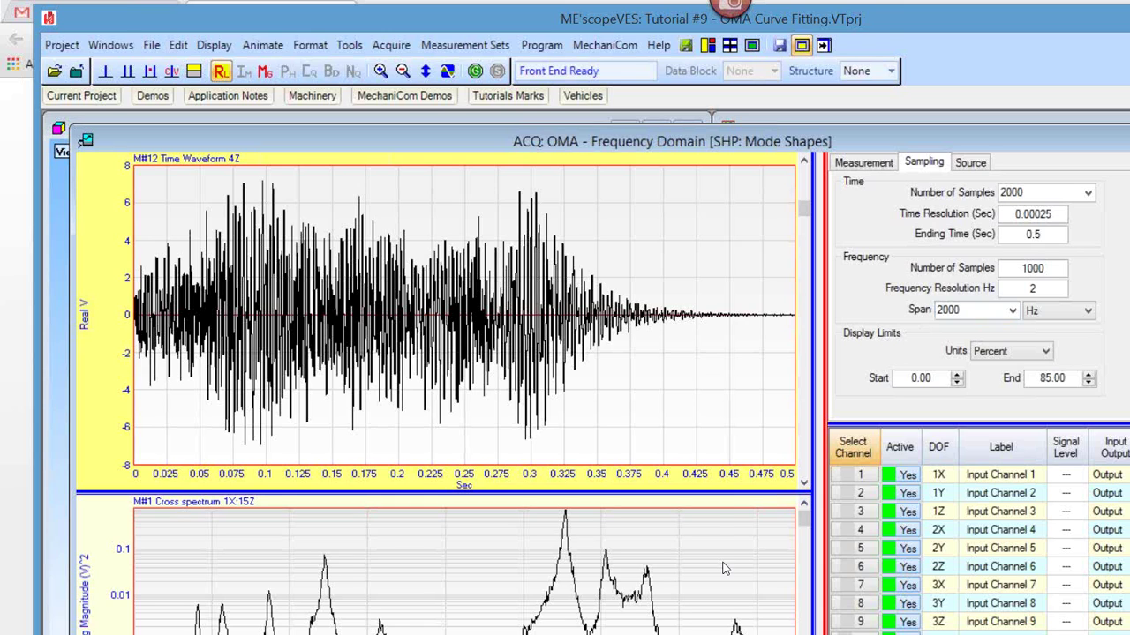
left_click_drag(725, 492, 726, 414)
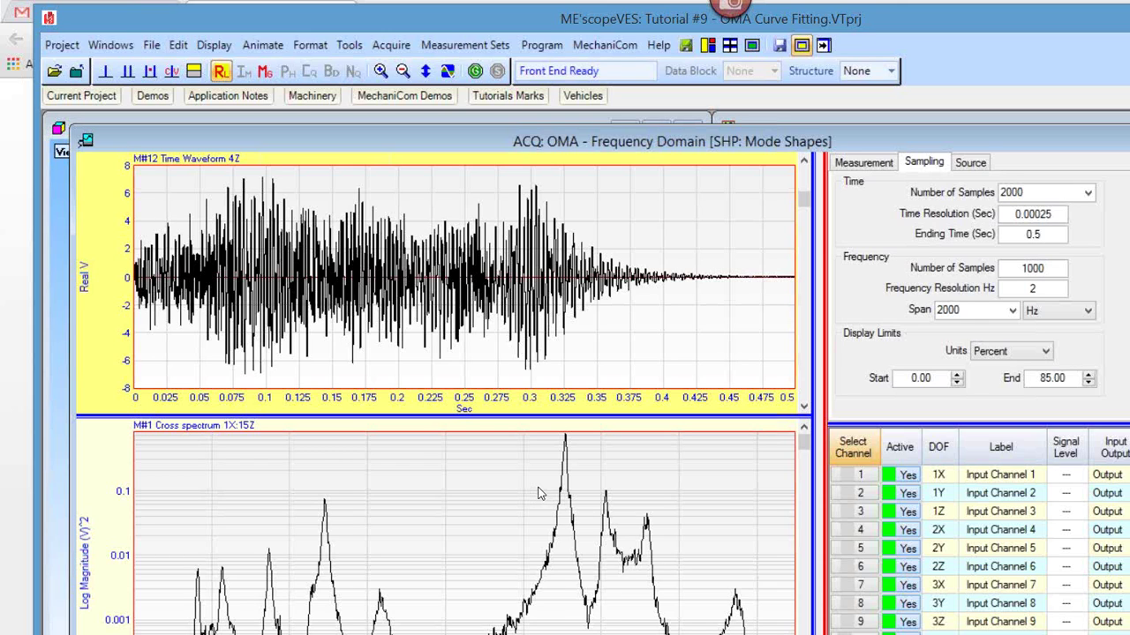
left_click(968, 167)
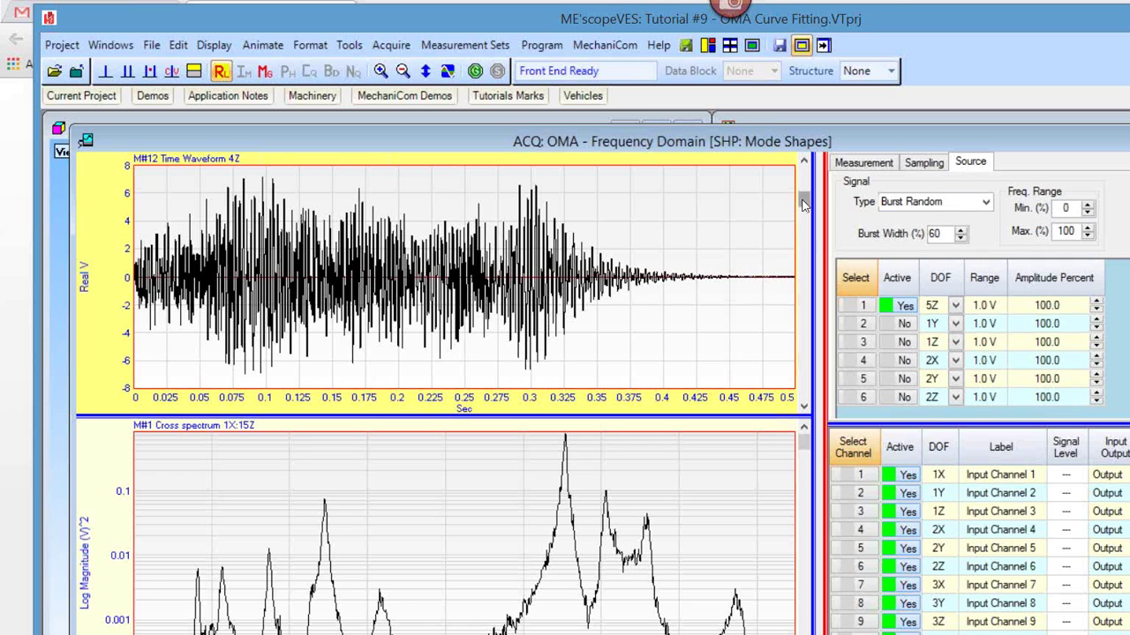
Step: Compare the time waveforms at DOFs 33Z, 1X and 5X in the upper plot
left_click_drag(803, 205, 840, 406)
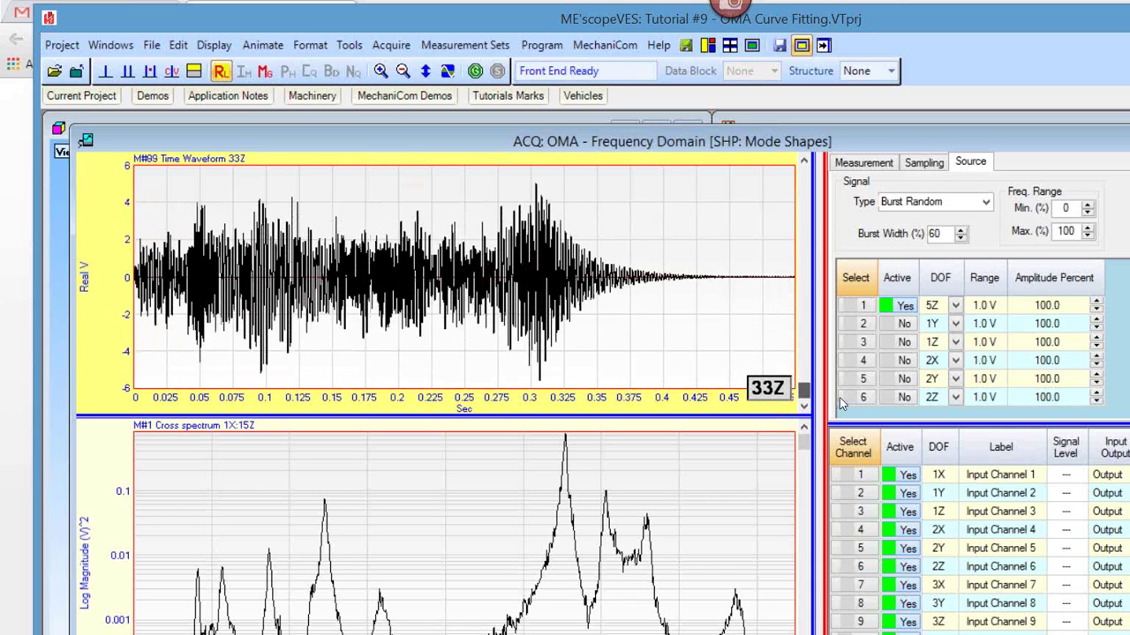
left_click_drag(831, 346, 812, 172)
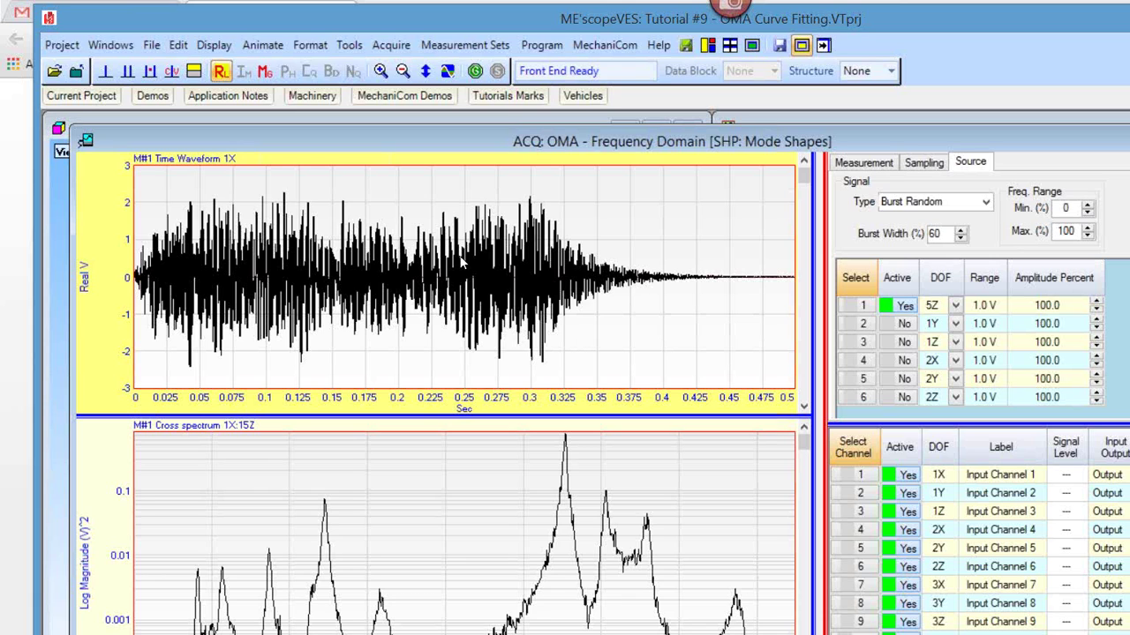
left_click_drag(809, 173, 811, 201)
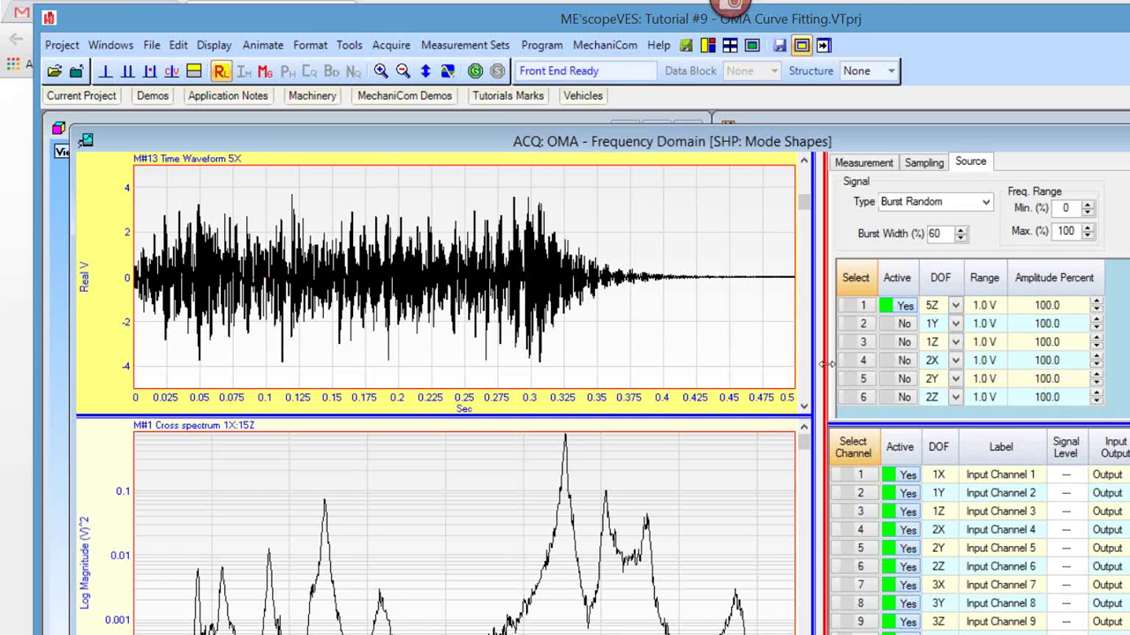
Step: Examine the acquisition's input channel list from channel 1 through channel 98 in a slightly wider settings area
left_click_drag(813, 265, 787, 265)
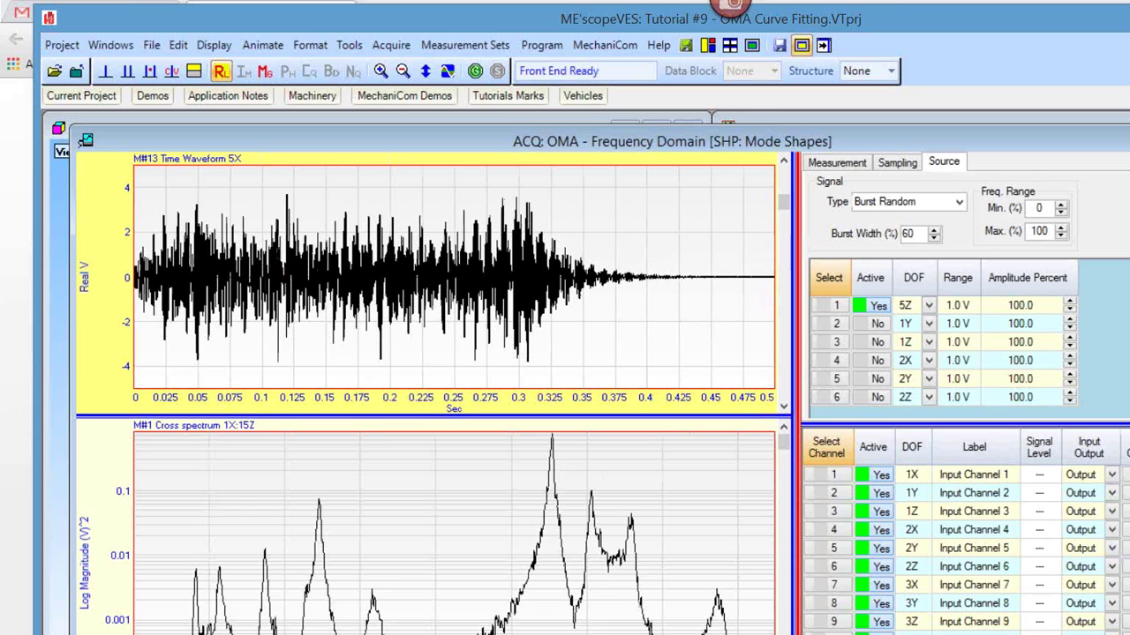
scroll(962, 547, "down", 2)
scroll(962, 547, "down", 4)
scroll(962, 548, "down", 13)
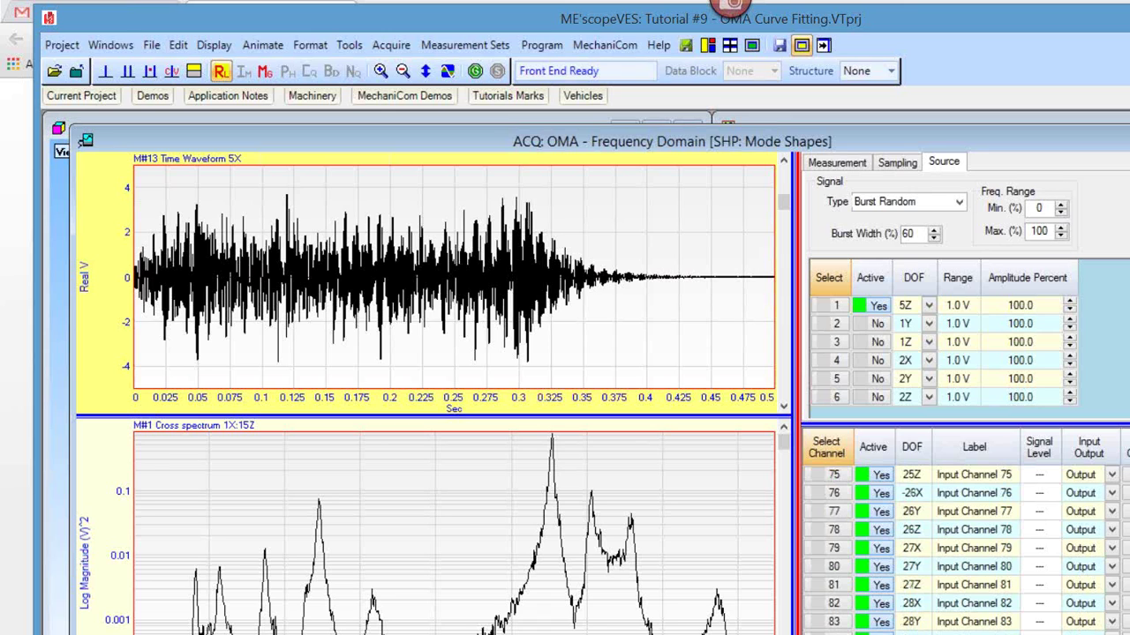
scroll(962, 547, "down", 5)
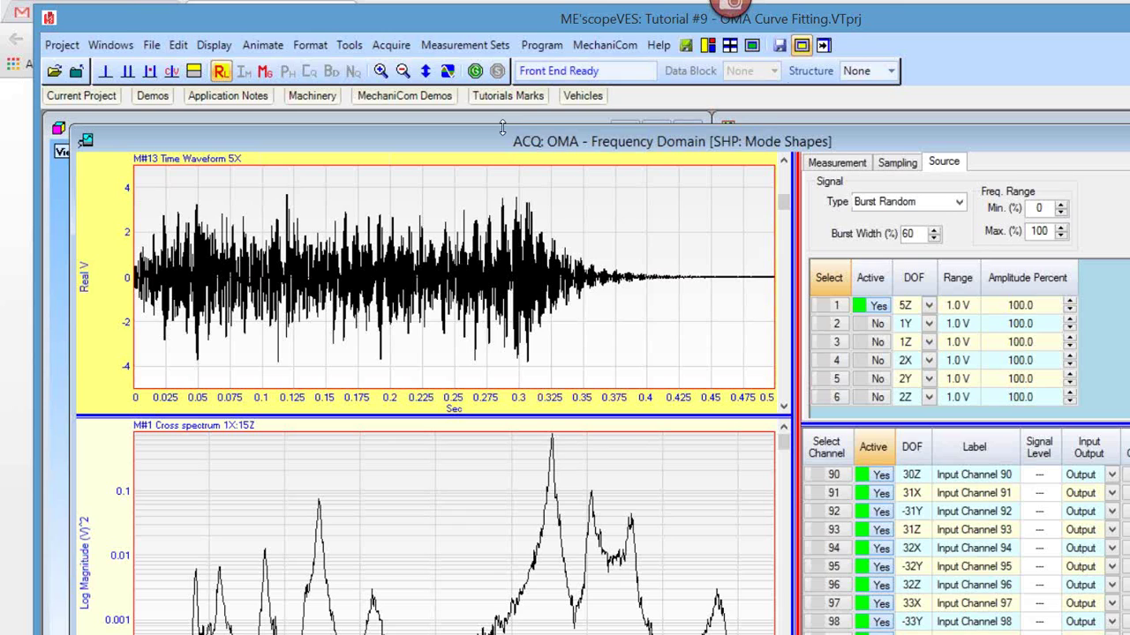
Step: Start a new data acquisition and scan its time waveforms from DOF 1X to the source force at DOF 5Z
left_click(447, 72)
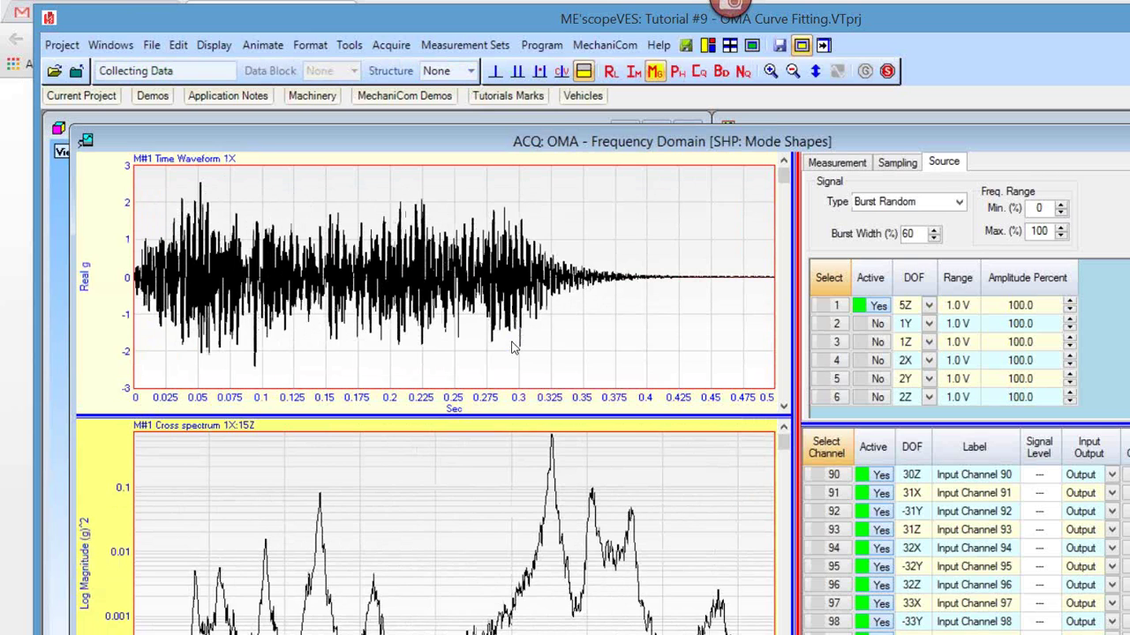
left_click(768, 316)
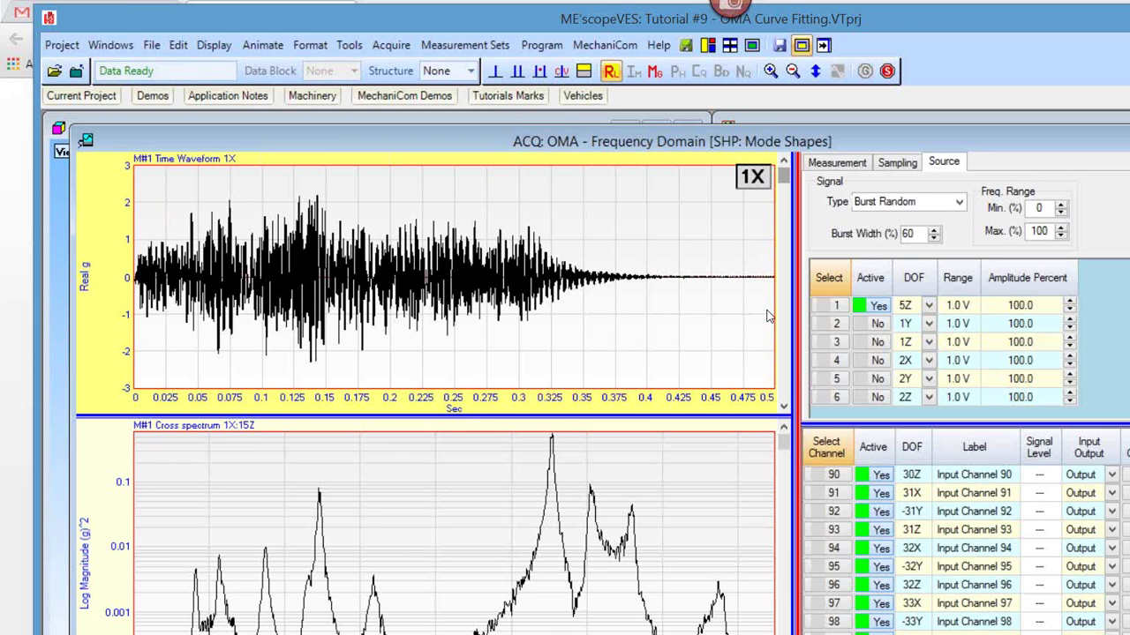
scroll(667, 398, "down", 10)
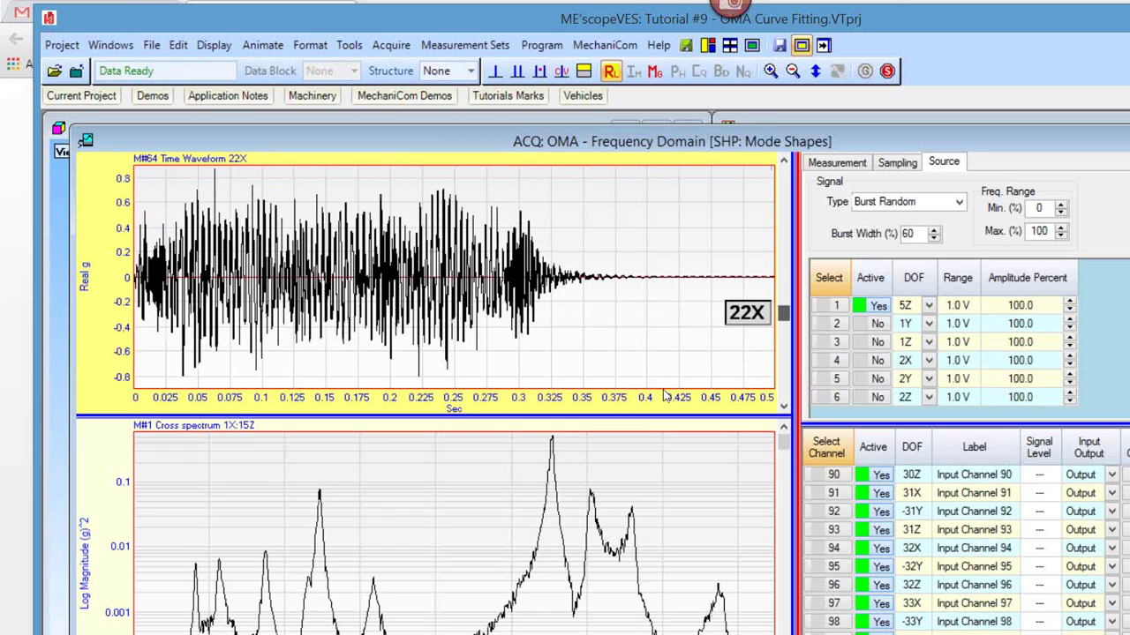
scroll(666, 398, "down", 6)
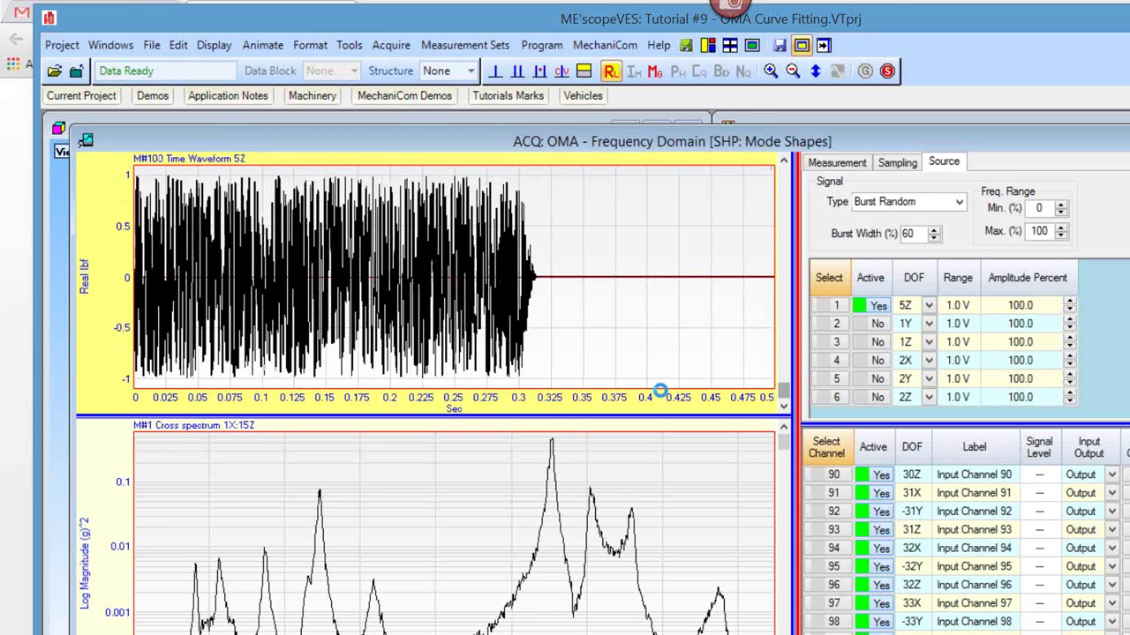
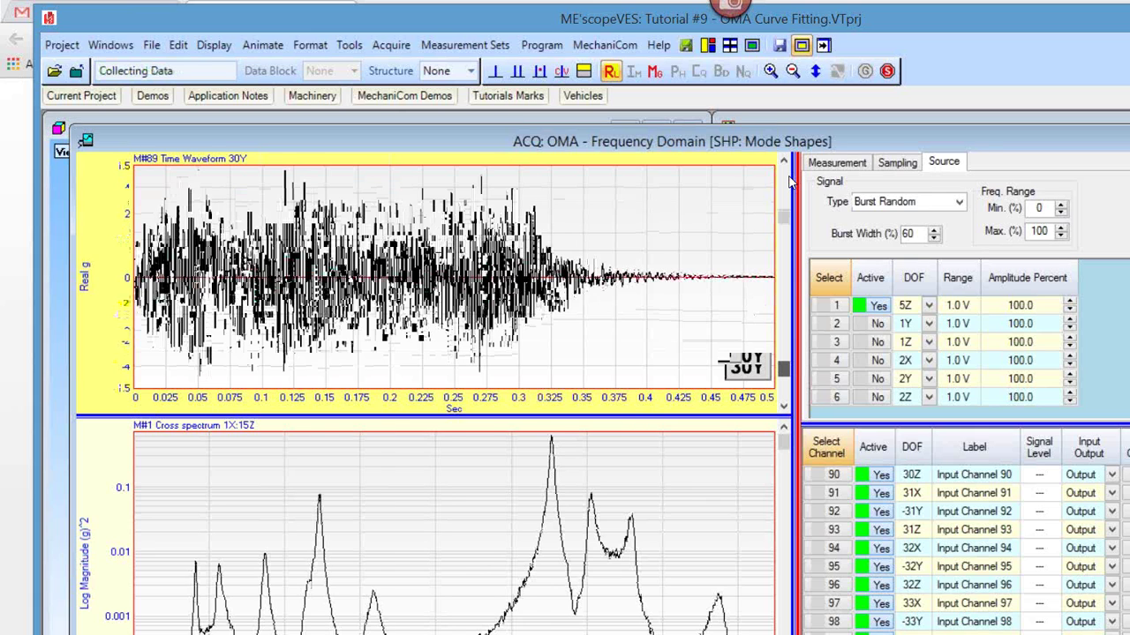
Step: Widen the settings area to show more channel columns and return the input channel list to channel 1
left_click_drag(792, 181, 643, 181)
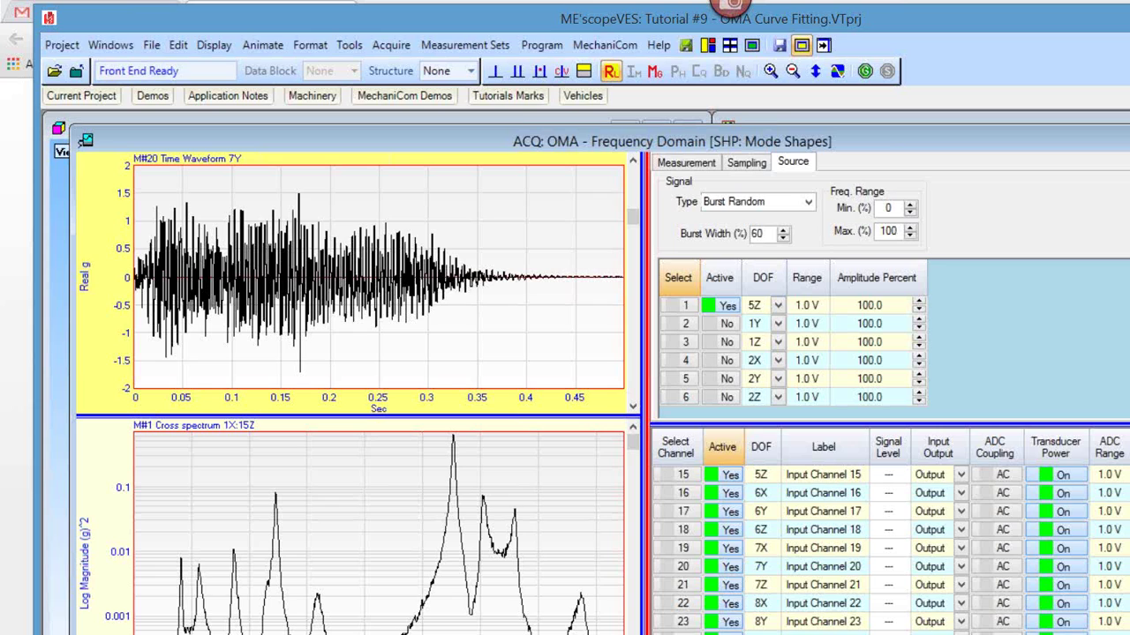
scroll(882, 547, "up", 2)
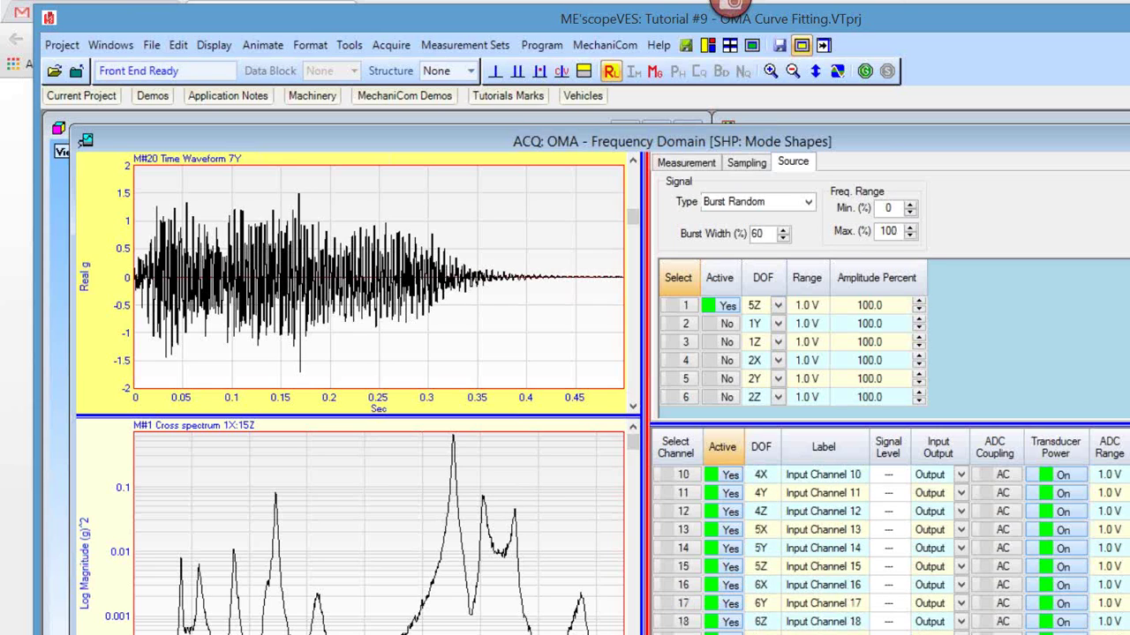
scroll(883, 547, "up", 3)
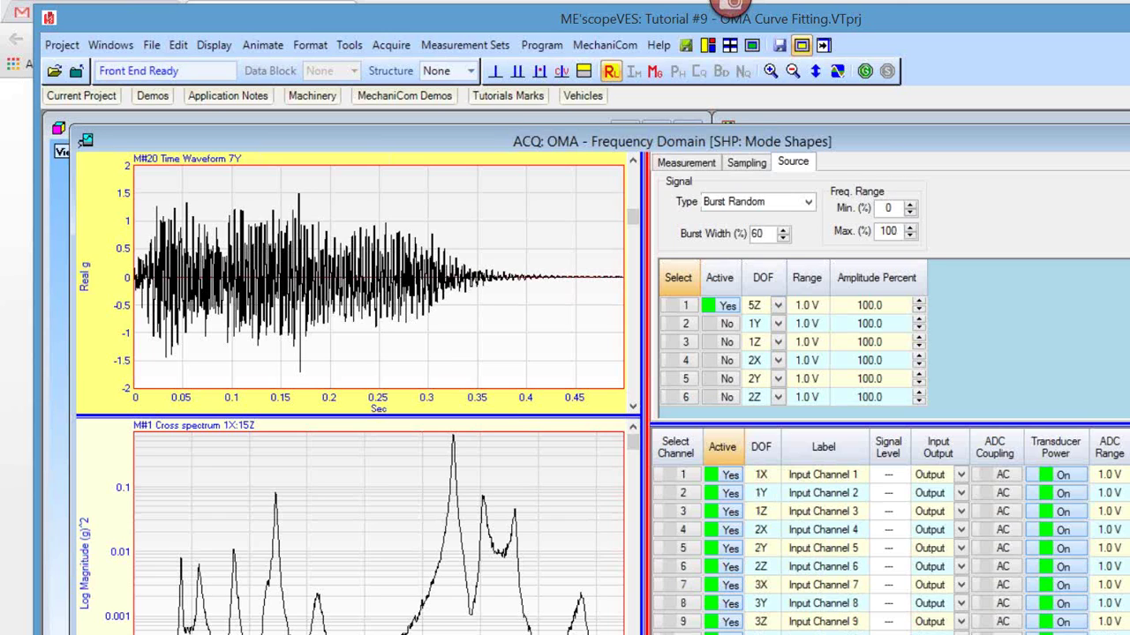
Step: Set the Input Output of channel 15 (DOF 5Z) to Both and check the setting of channel 45 (DOF 15Z)
scroll(883, 547, "down", 2)
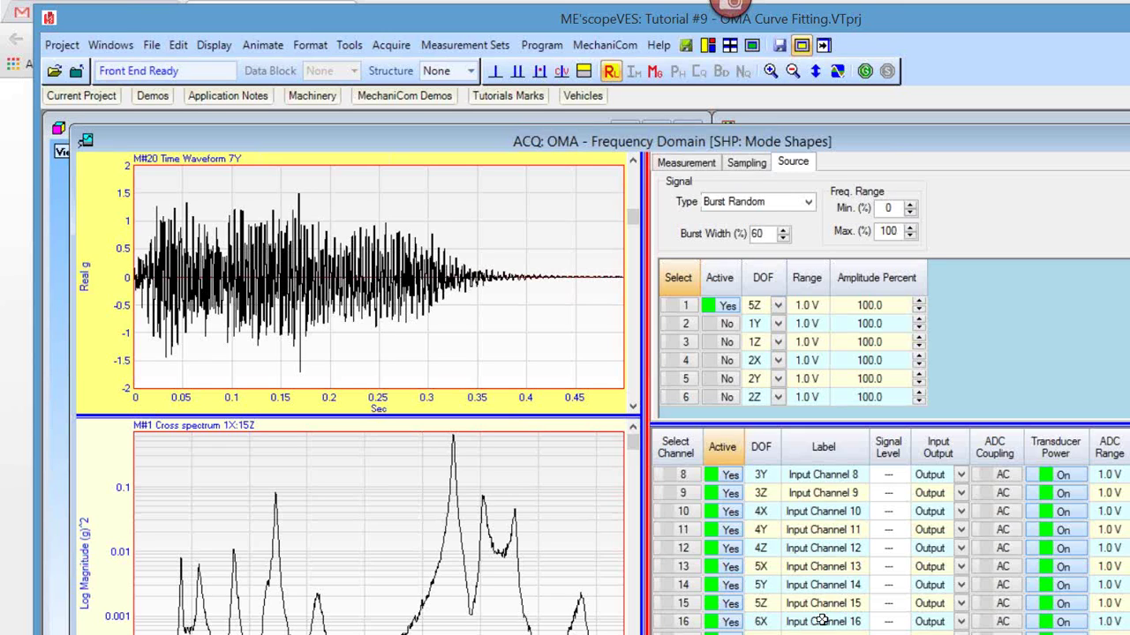
left_click(934, 603)
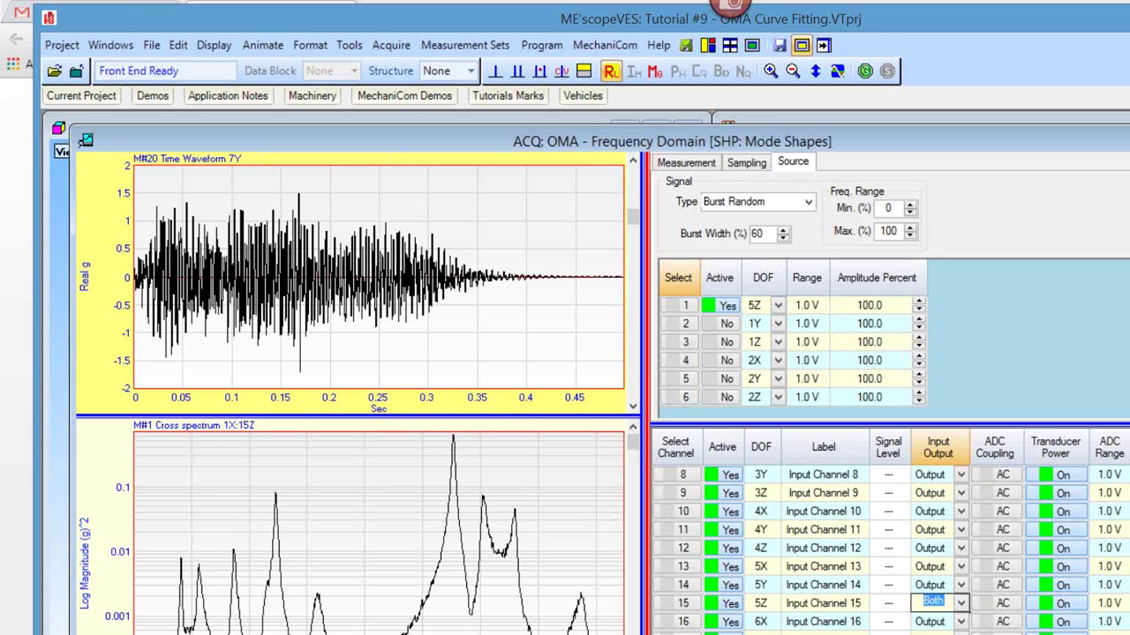
scroll(883, 547, "down", 3)
scroll(882, 547, "down", 8)
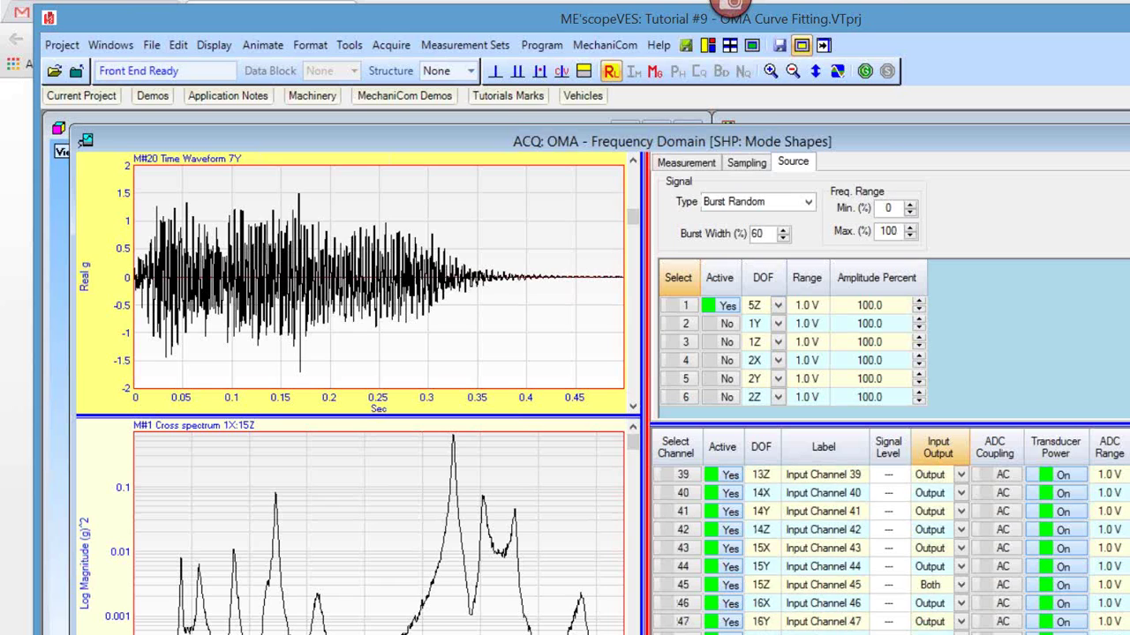
scroll(883, 548, "up", 1)
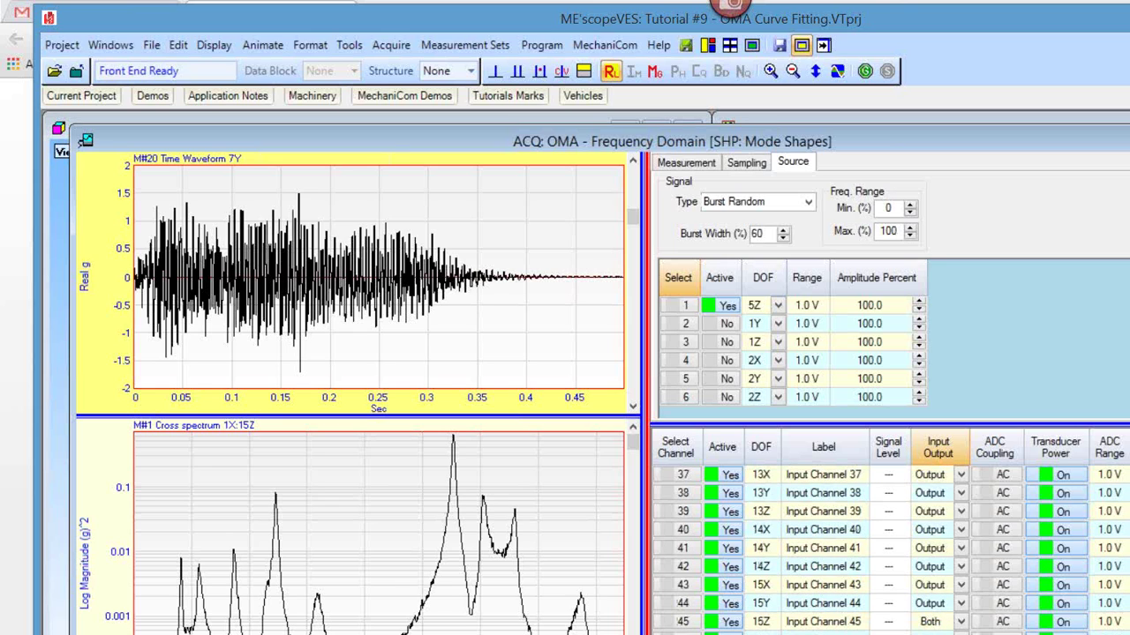
scroll(883, 547, "up", 1)
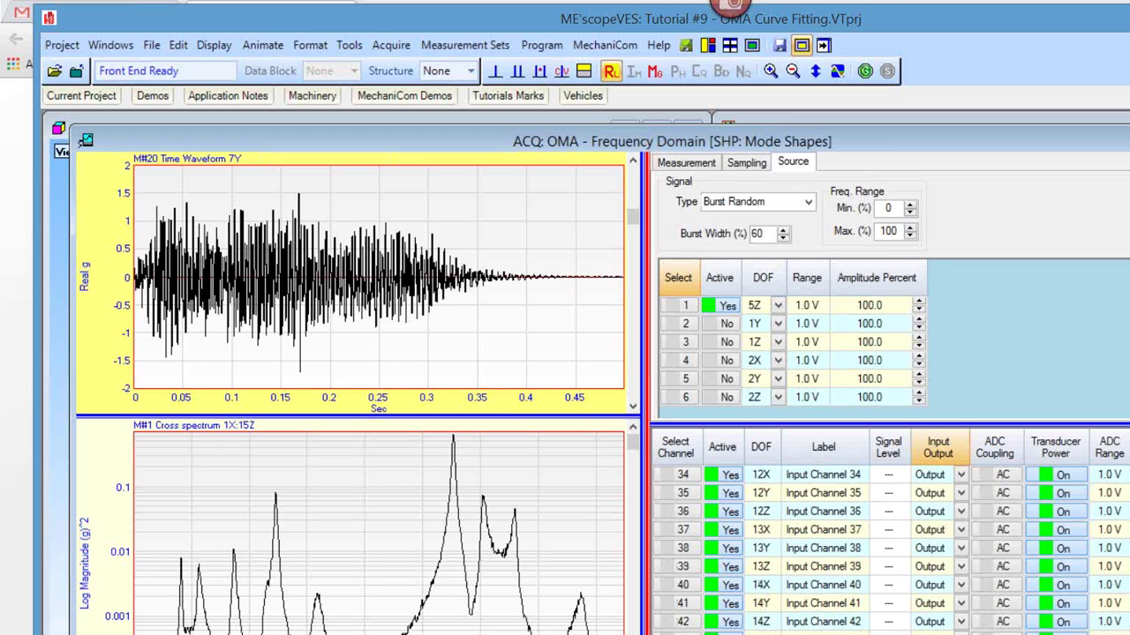
scroll(882, 547, "down", 1)
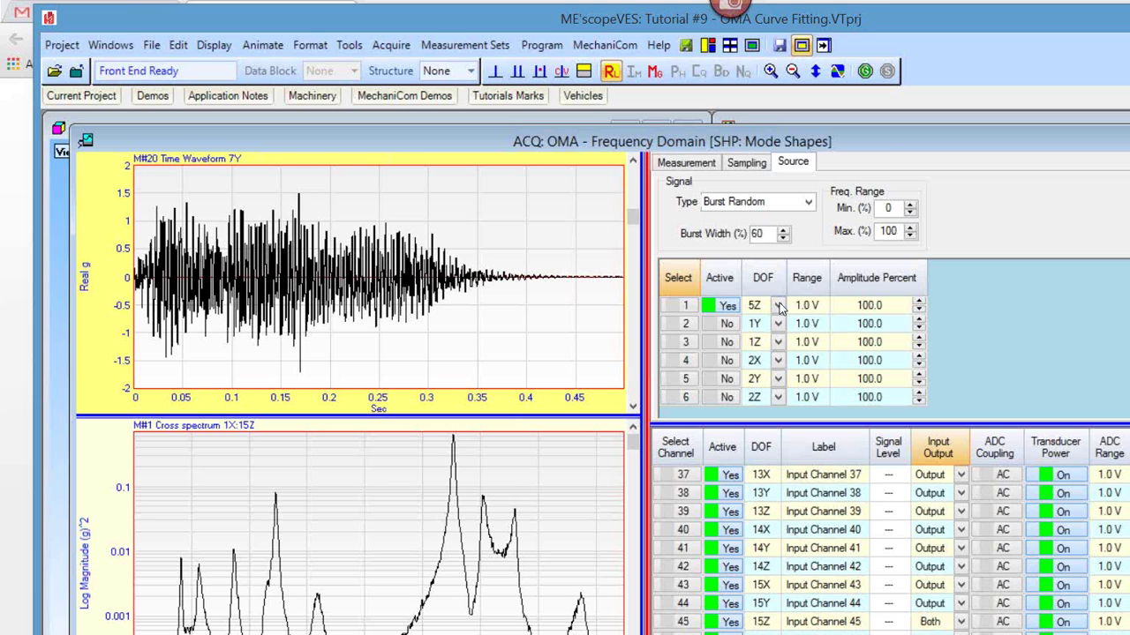
Step: Enlarge the channel list, check channel 45 (DOF 15Z), and set the Input Output of channel 15 (DOF 5Z) to Output
left_click(835, 605)
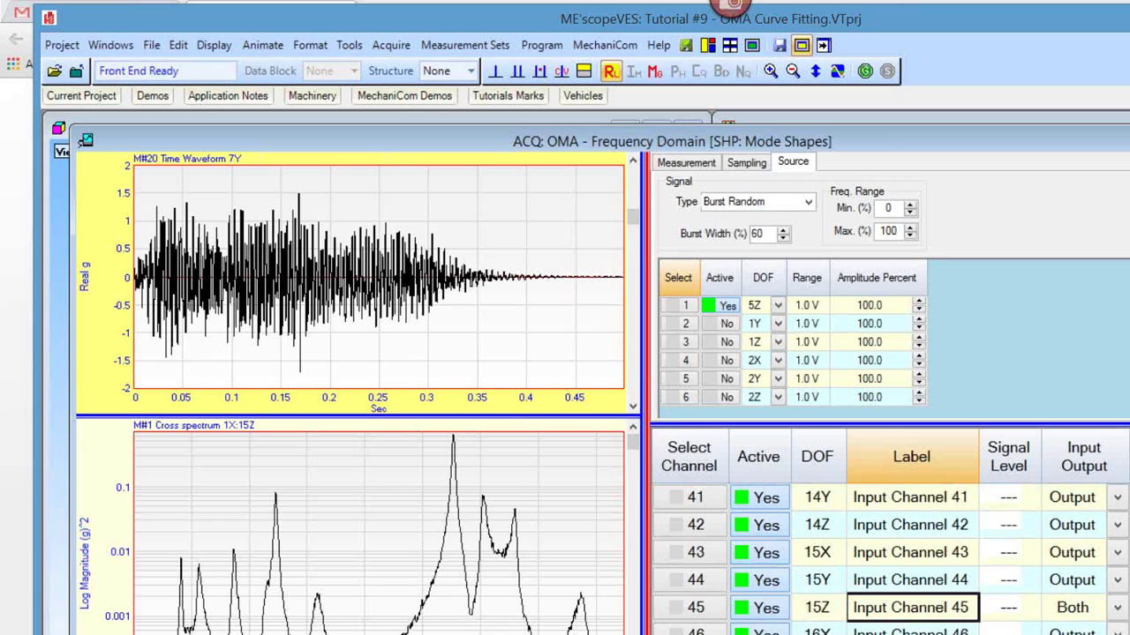
scroll(892, 547, "down", 2)
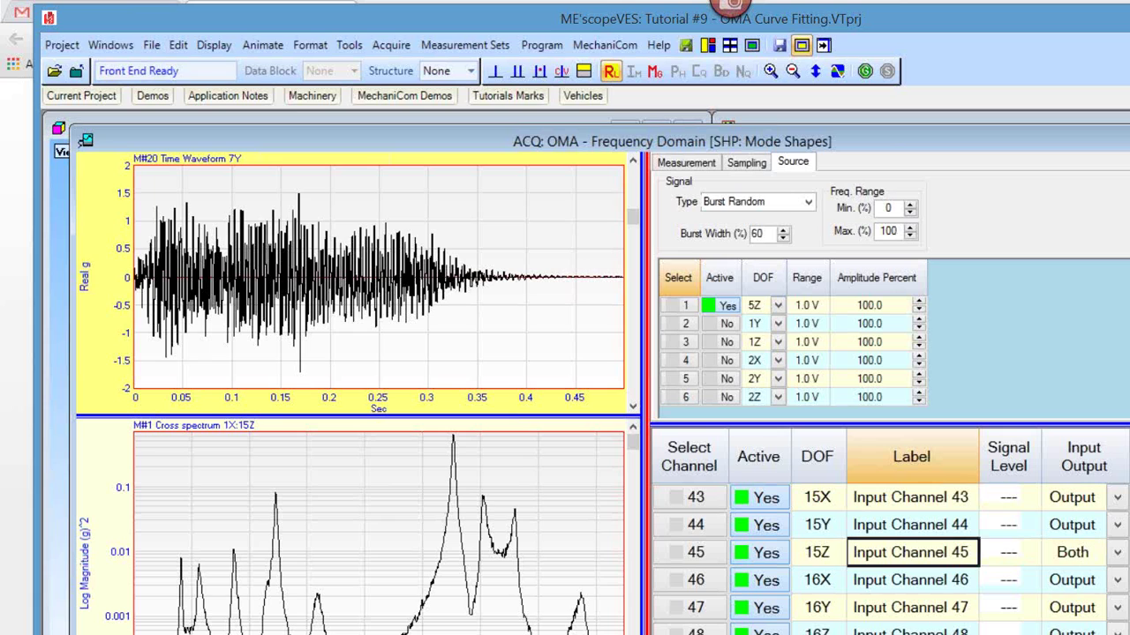
scroll(892, 547, "up", 10)
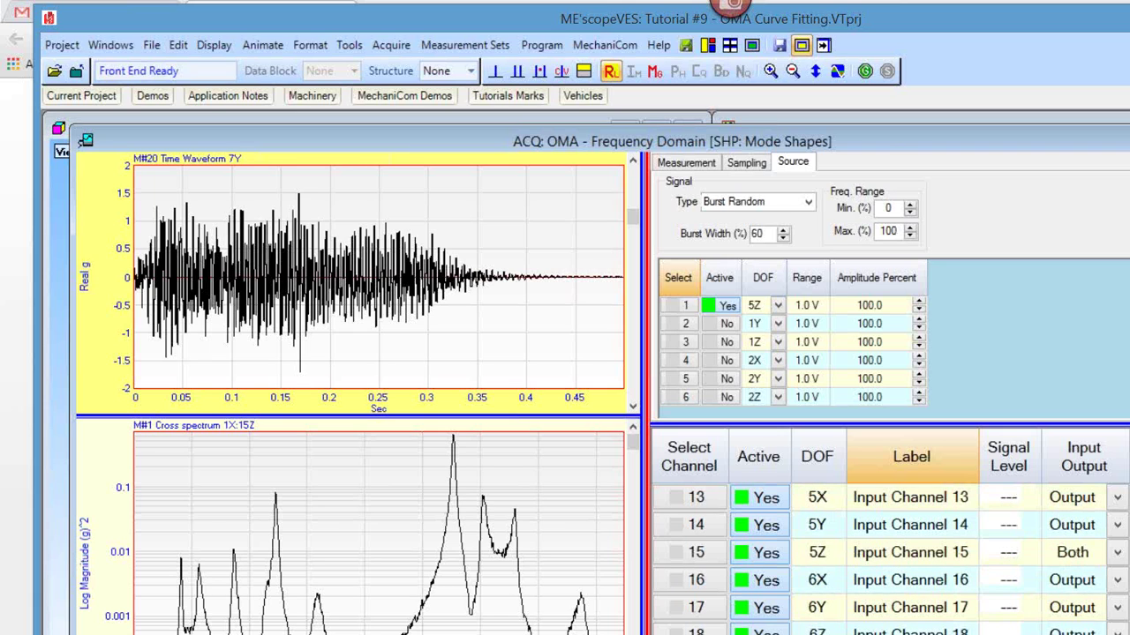
left_click(1117, 552)
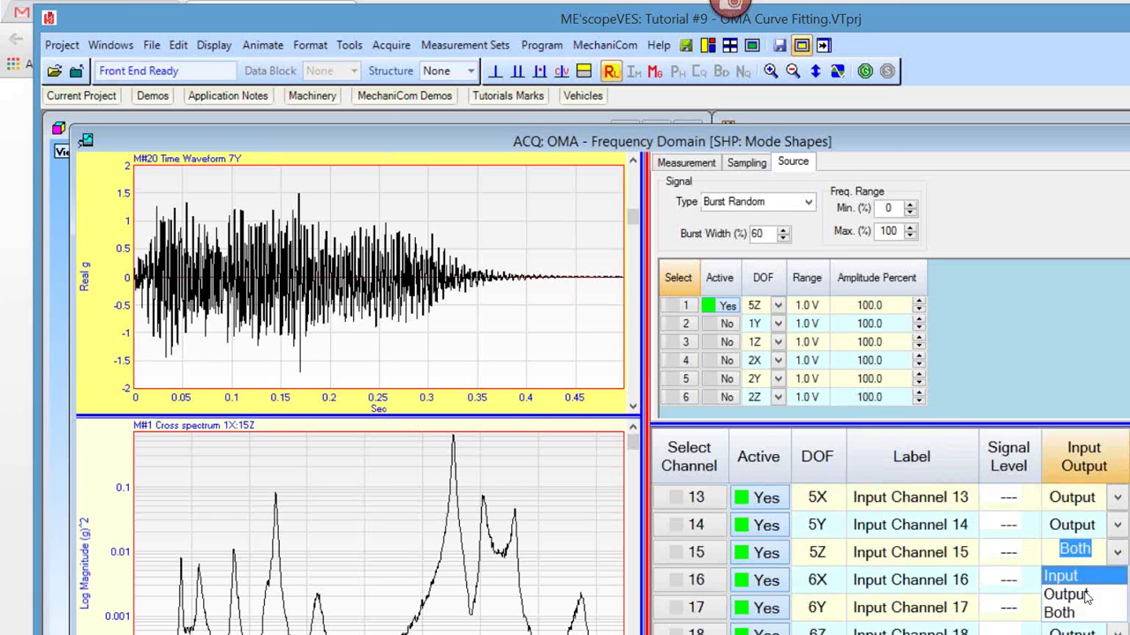
left_click(1087, 597)
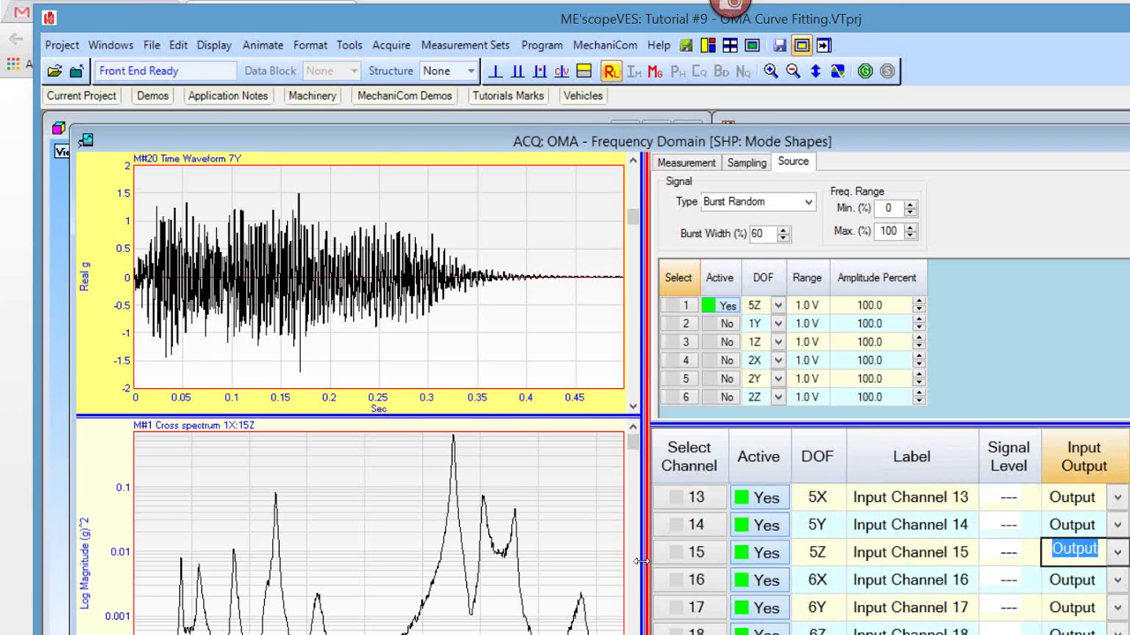
Step: Widen the plot area and review the acquisition's sampling and measurement settings
left_click_drag(648, 561, 828, 374)
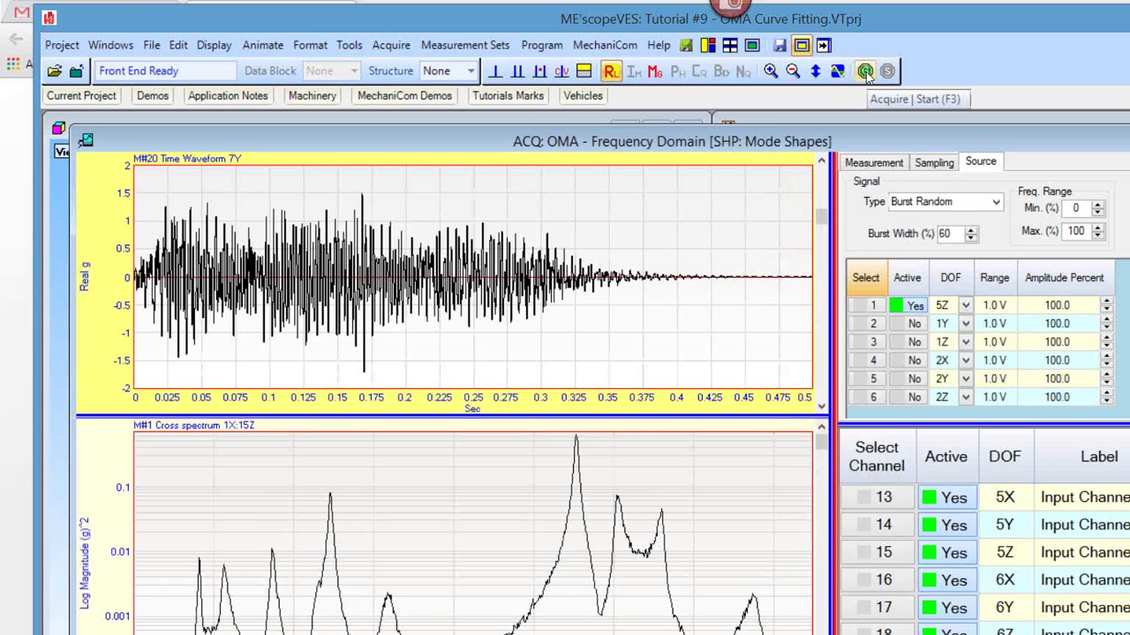
left_click(935, 163)
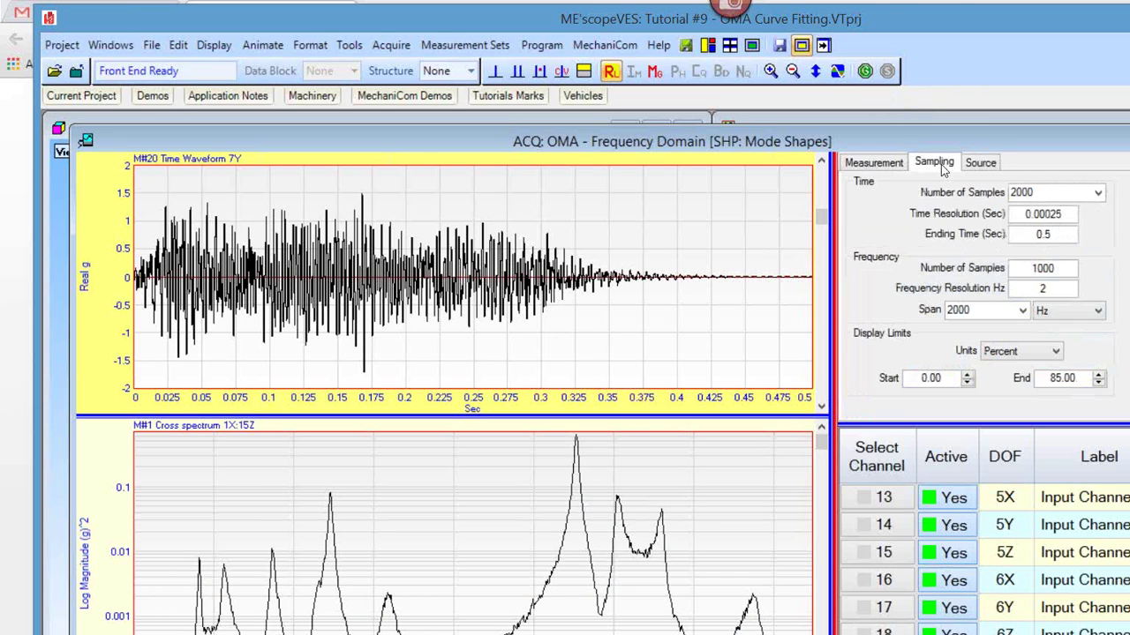
left_click(895, 165)
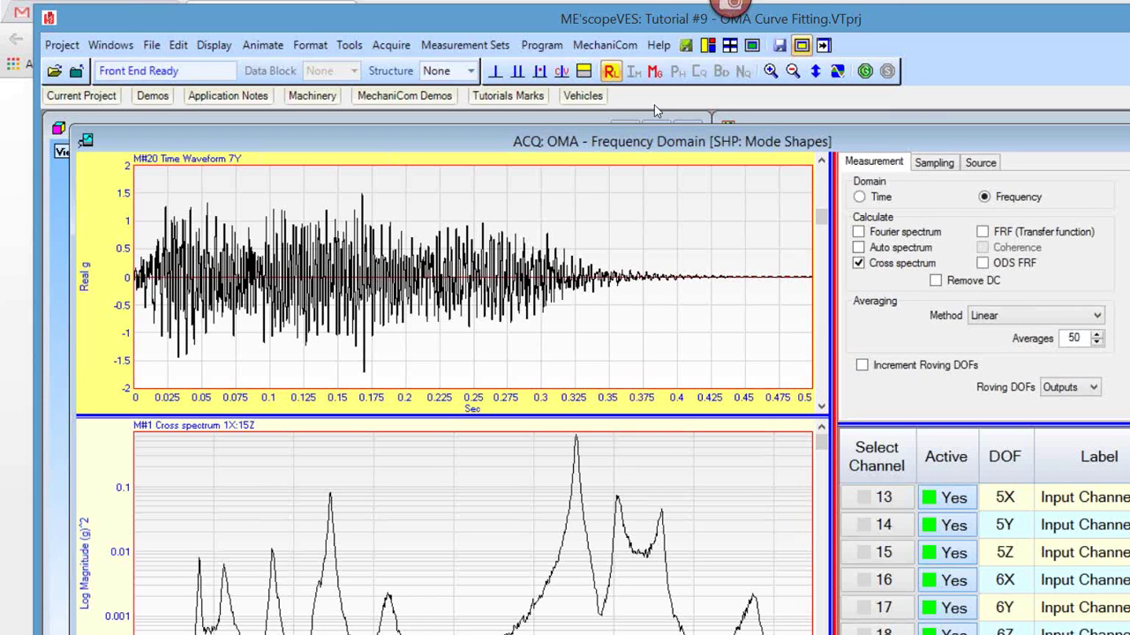
Step: Start a new cross spectrum acquisition with 0 percent noise added to the acquired signals
left_click(865, 74)
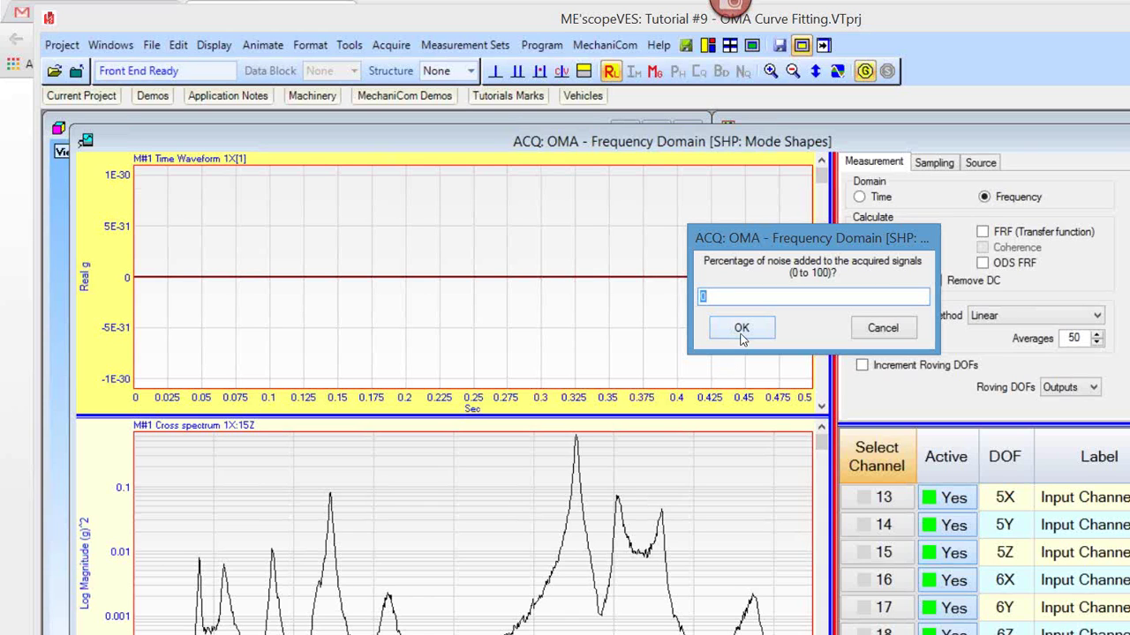
left_click(742, 330)
left_click(741, 330)
left_click(742, 330)
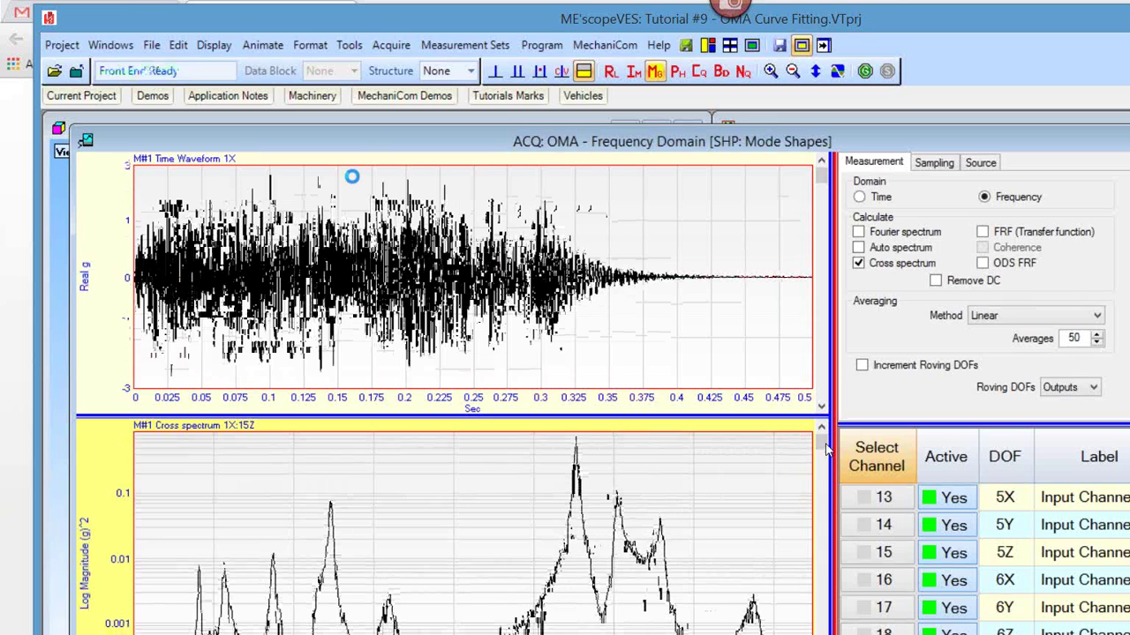
Step: Scan the acquired cross spectra between DOF 1X:15Z and 15X:15Z, and enlarge the cross spectrum plot
left_click_drag(827, 451, 843, 598)
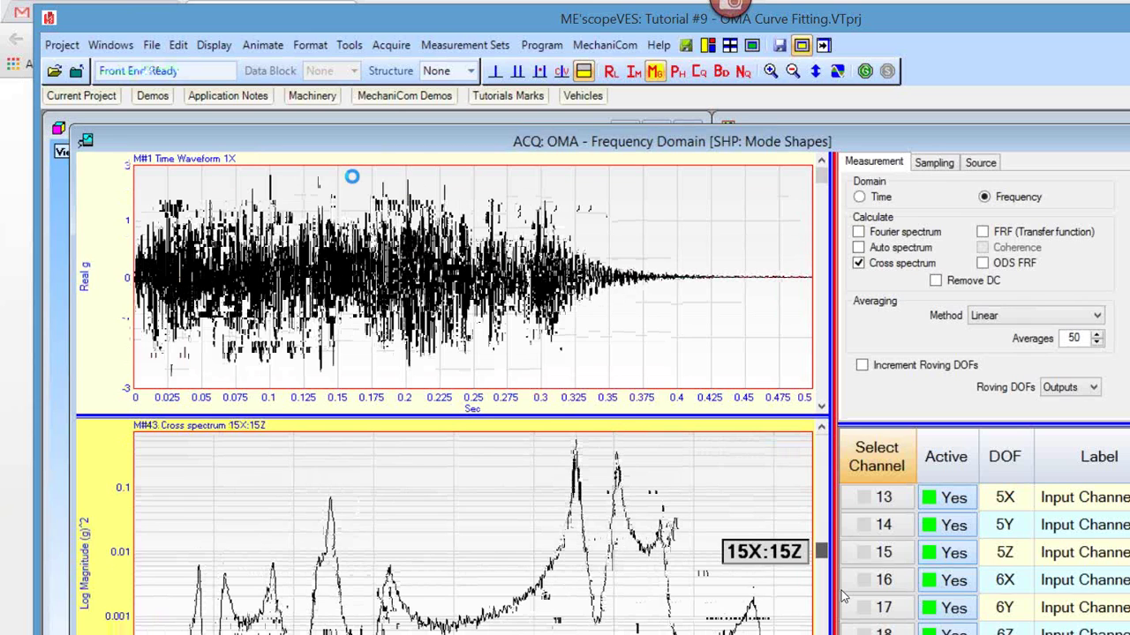
left_click_drag(843, 598, 792, 478)
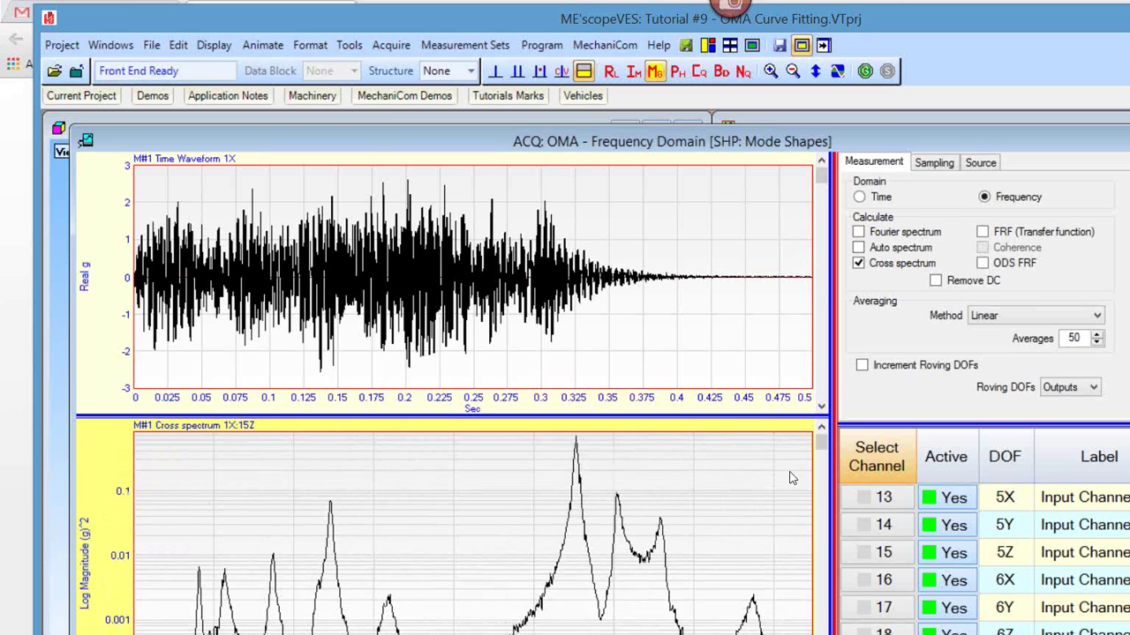
left_click_drag(805, 415, 823, 394)
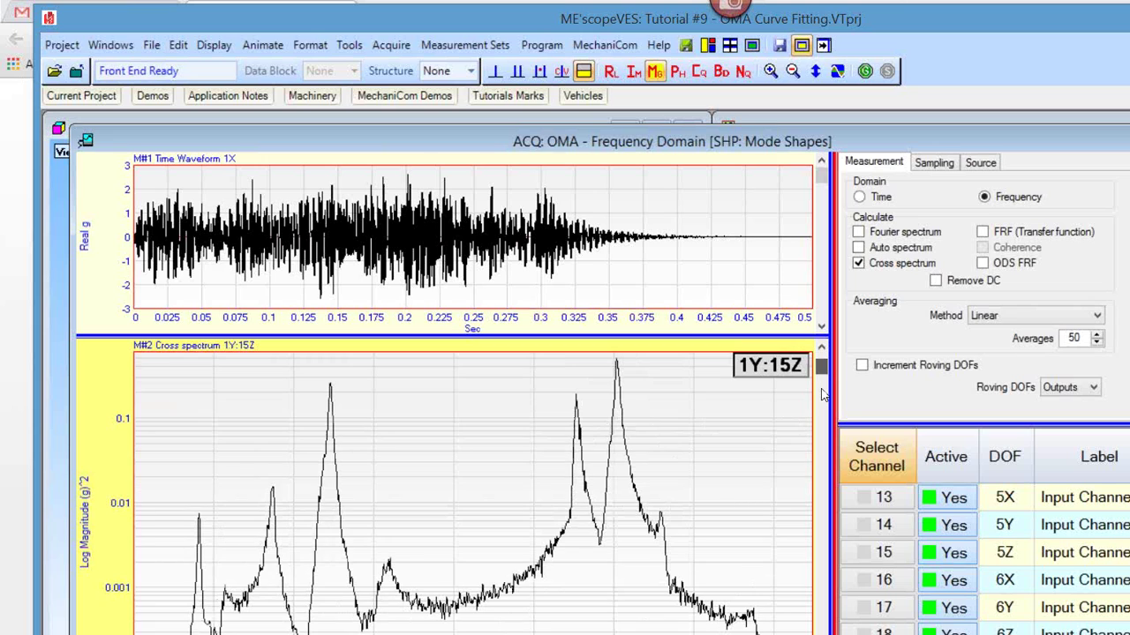
left_click(821, 394)
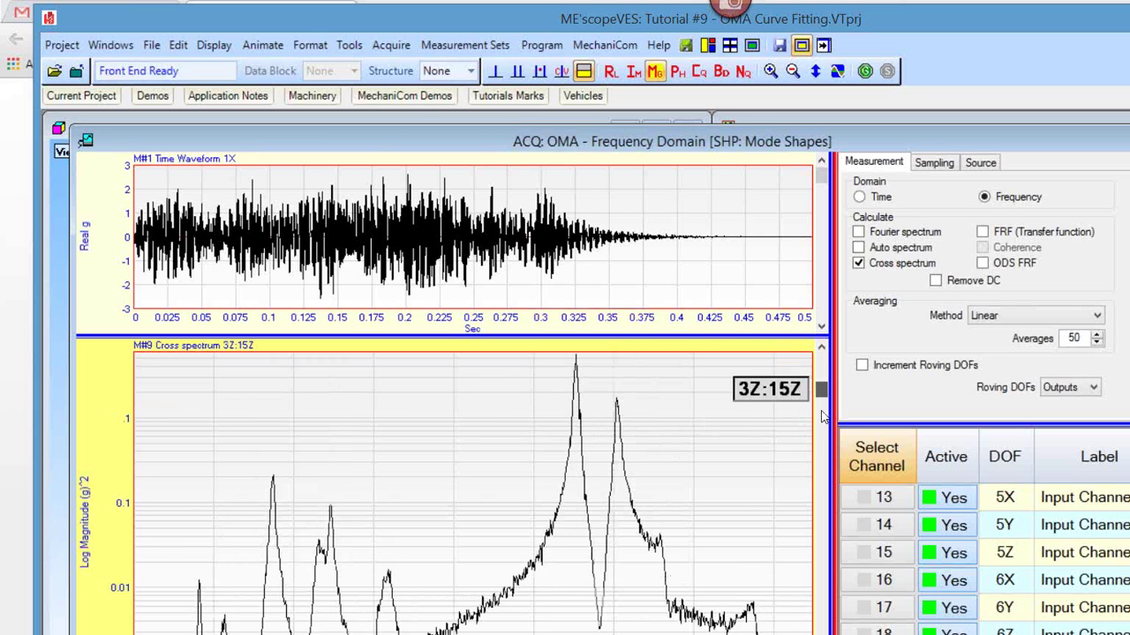
left_click(826, 394)
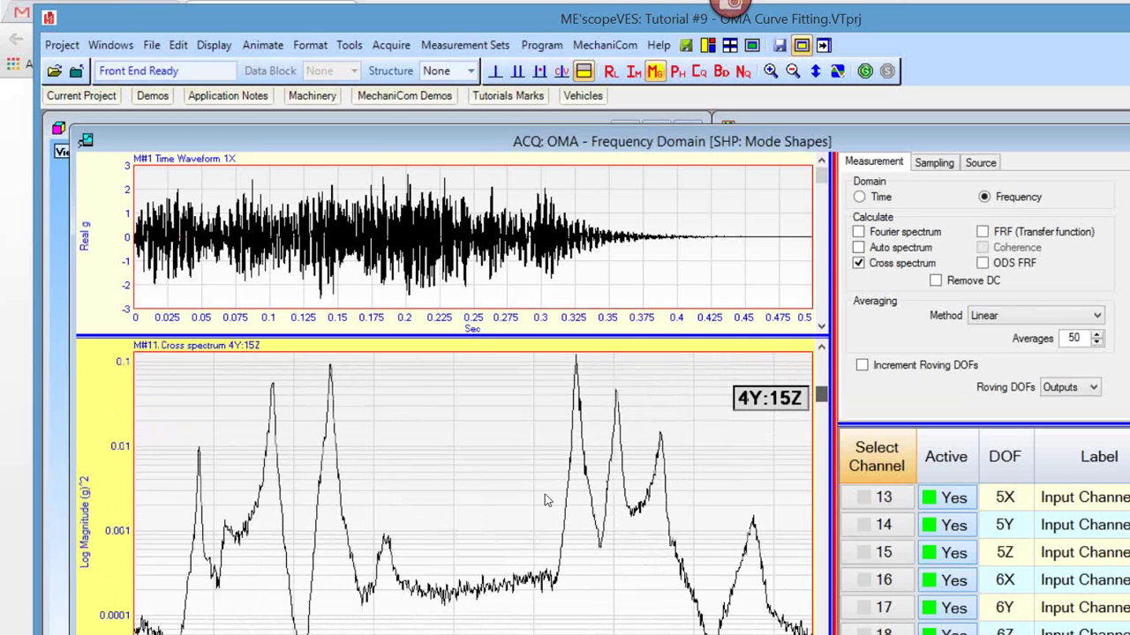
scroll(530, 485, "up", 6)
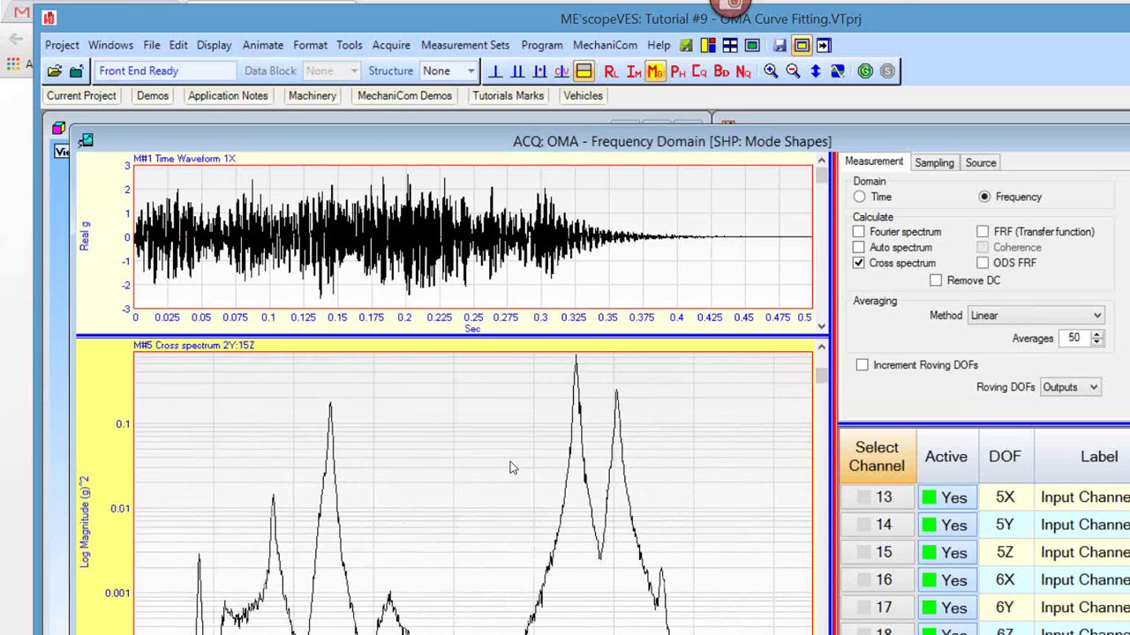
Step: Save the acquired traces into the data block OMA - Cross Spectra, replacing its contents with renumbered measurements
right_click(510, 462)
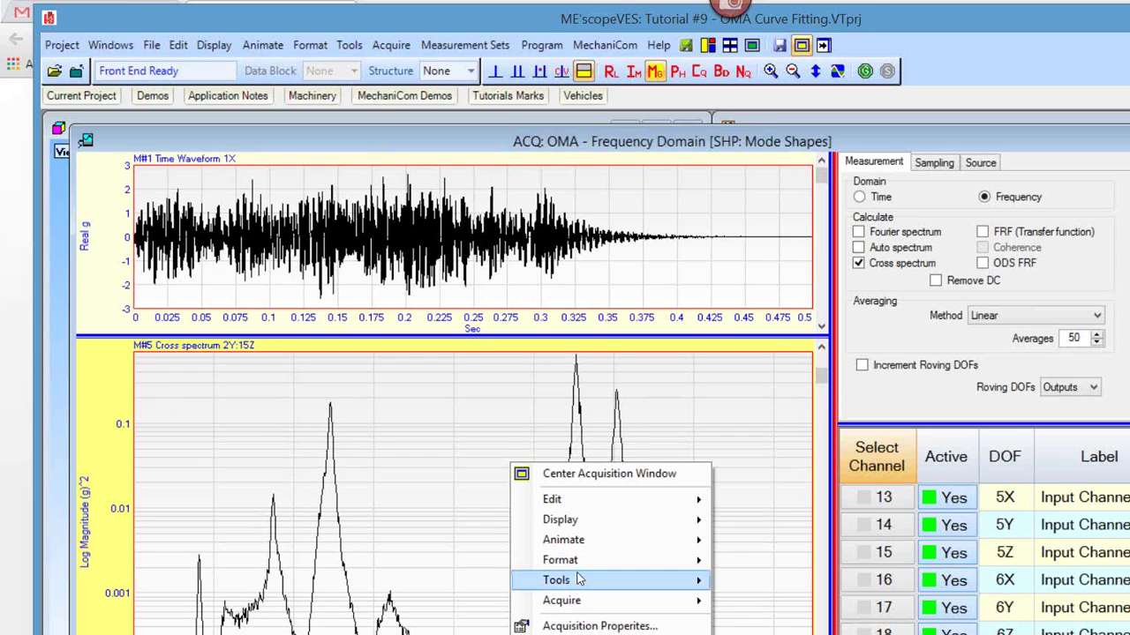
mouse_move(574, 579)
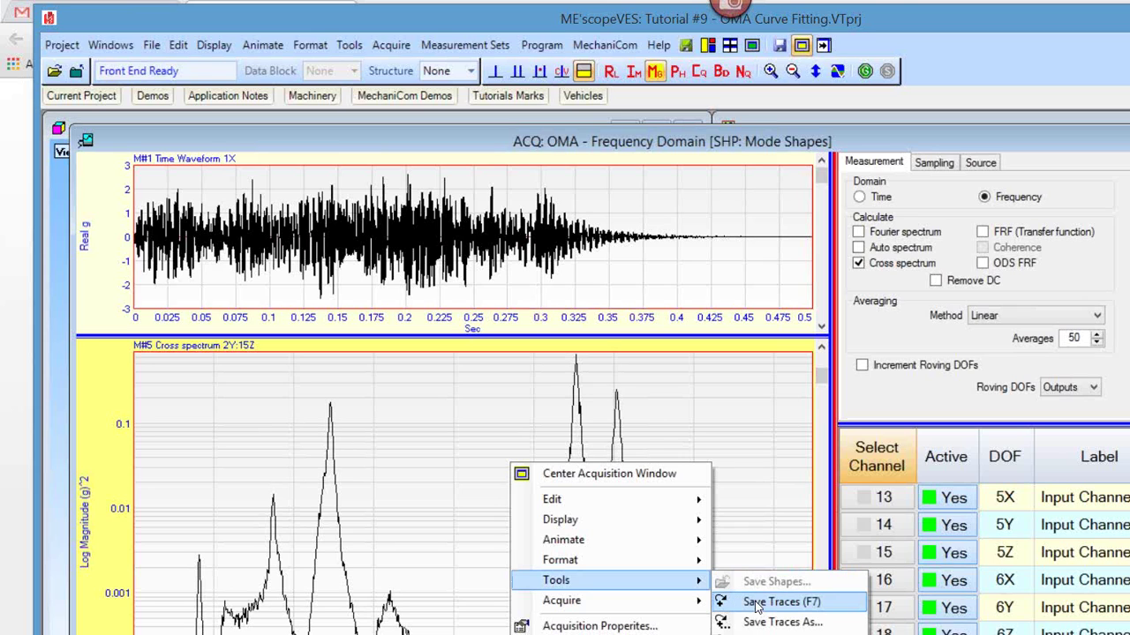
left_click(756, 602)
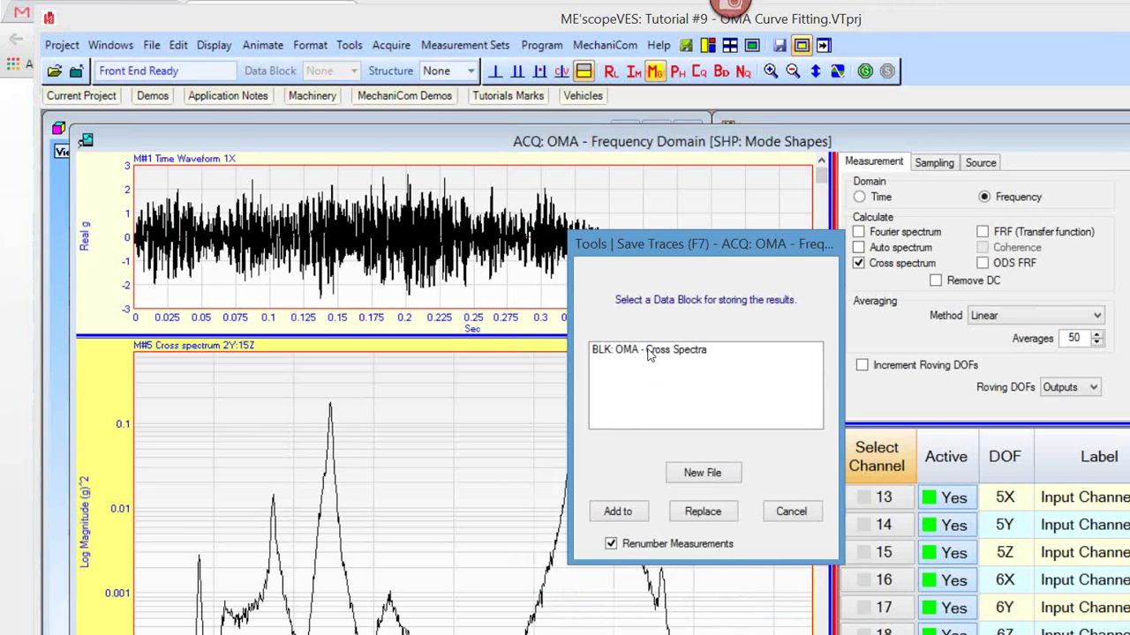
left_click(649, 353)
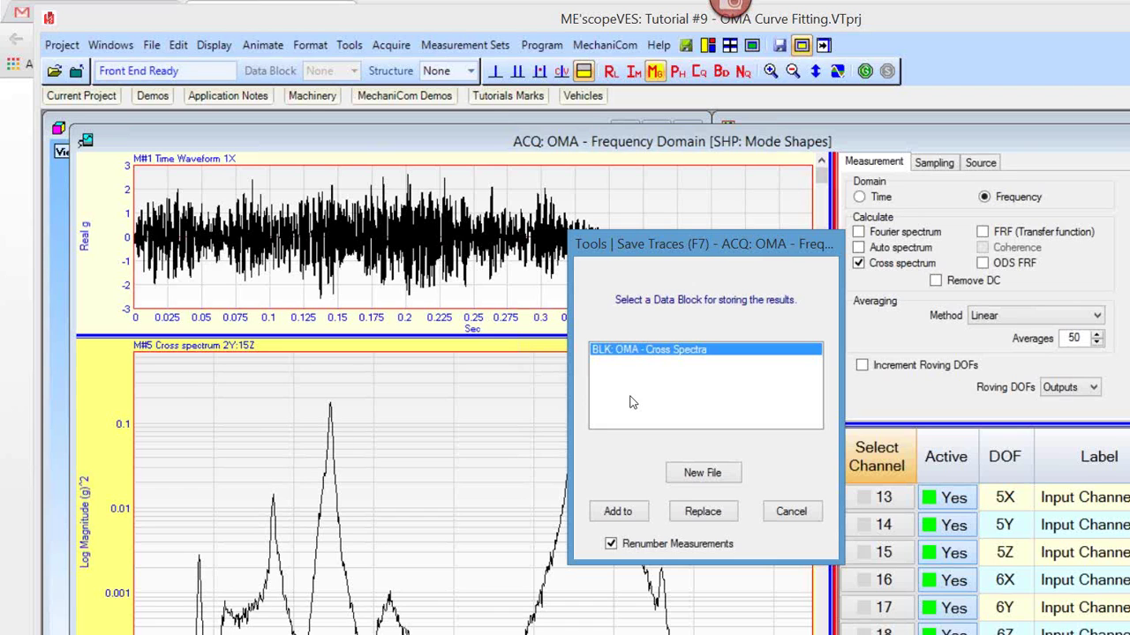
left_click(709, 517)
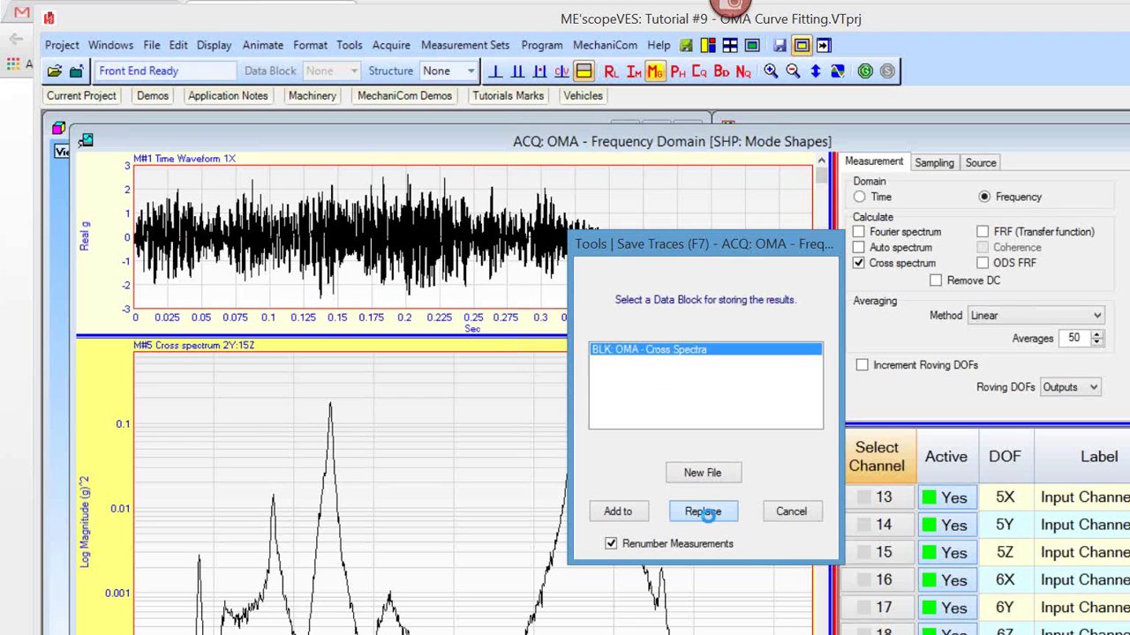
Step: Center the OMA - Cross Spectra data block window, scan its traces through M#99 (33Z:15Z), and widen the trace spreadsheet
right_click(450, 407)
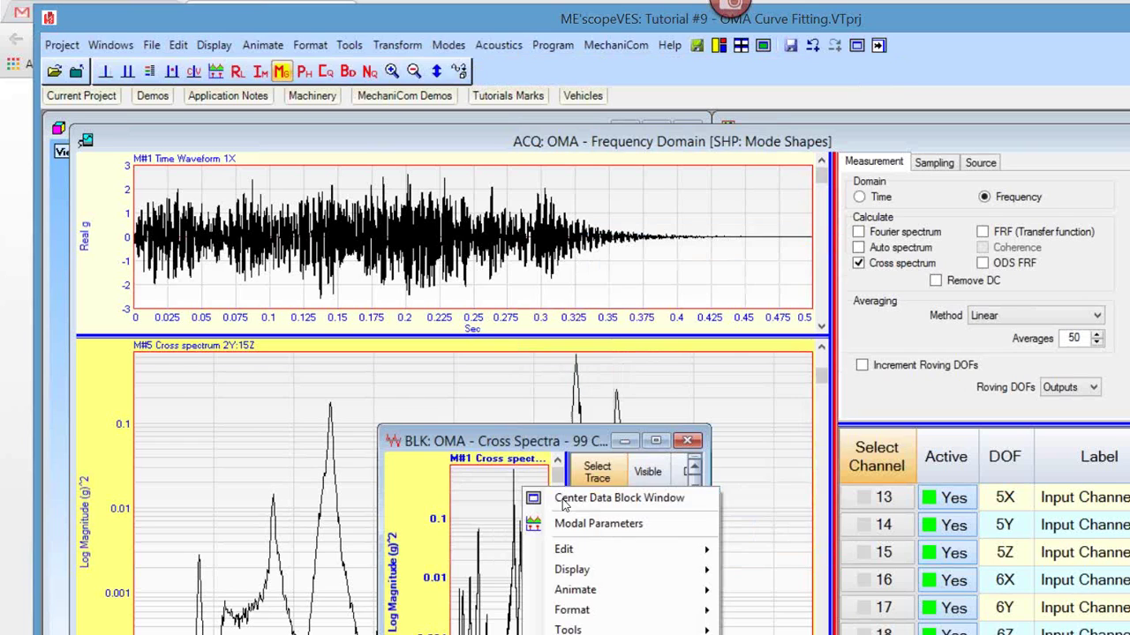
left_click(529, 421)
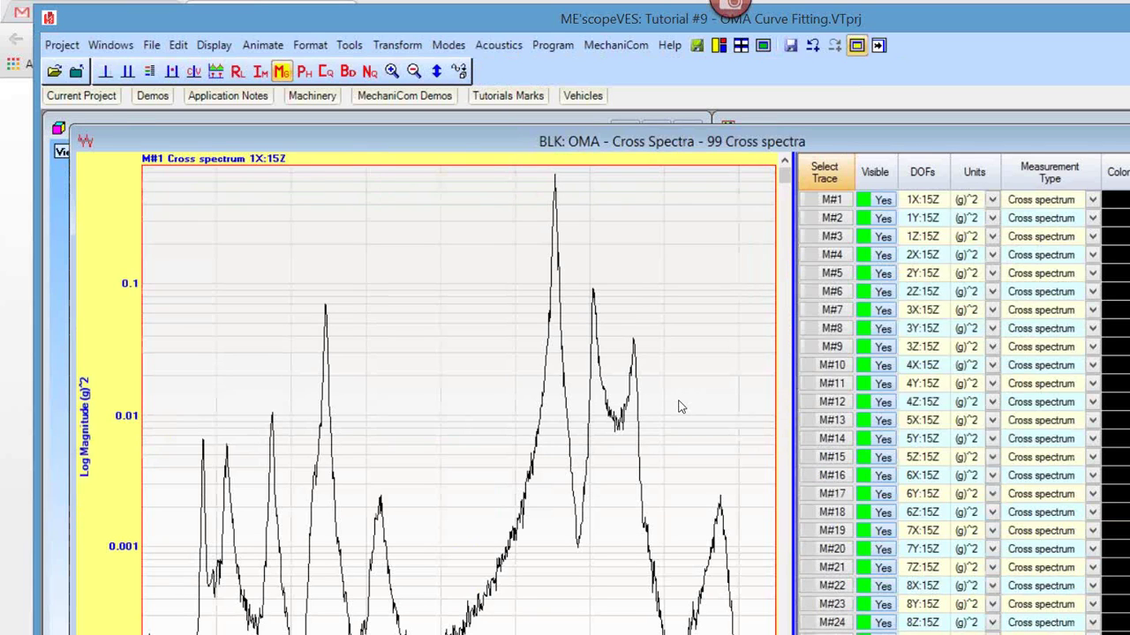
right_click(690, 395)
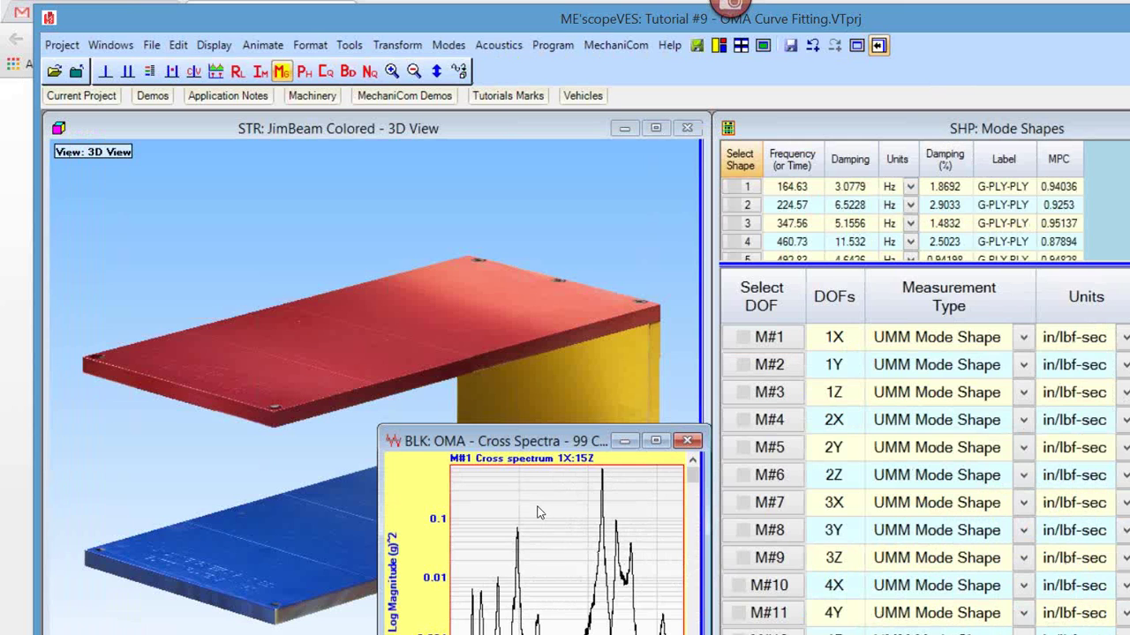
right_click(579, 510)
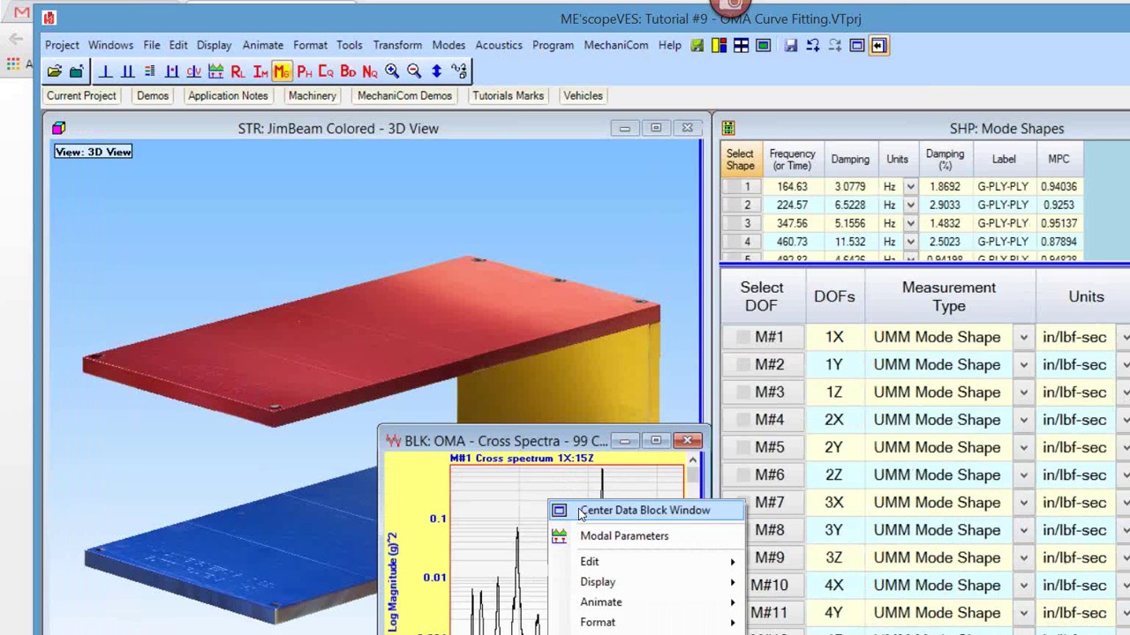
left_click(582, 511)
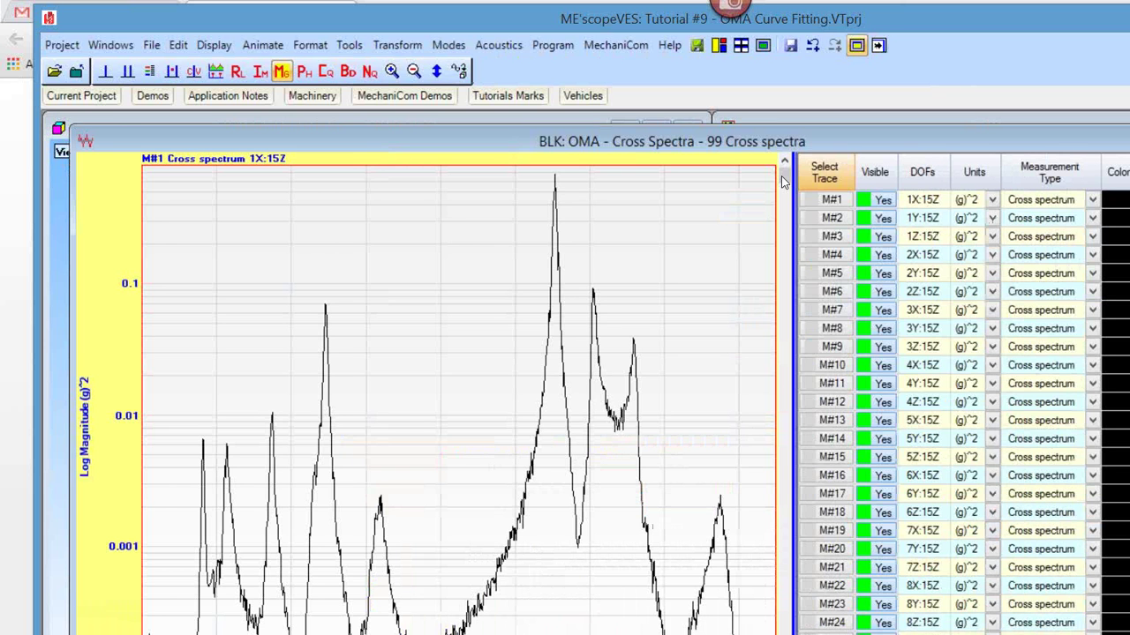
scroll(778, 427, "down", 20)
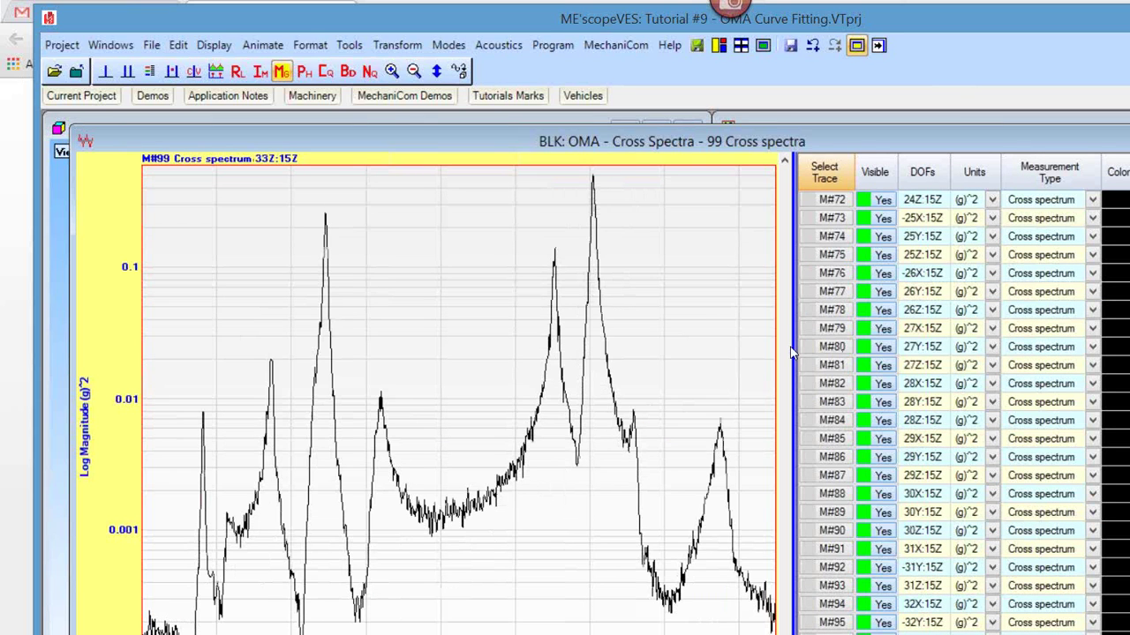
left_click_drag(791, 353, 676, 338)
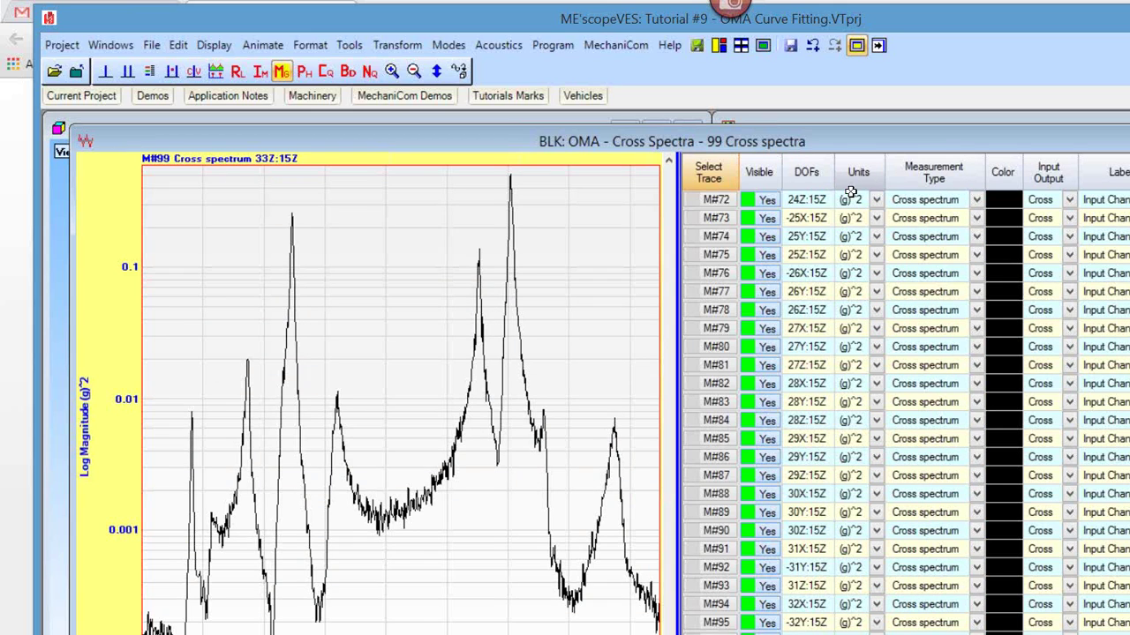
Step: Transform the cross spectra in the data block into cross correlations with an Inverse FFT
right_click(607, 275)
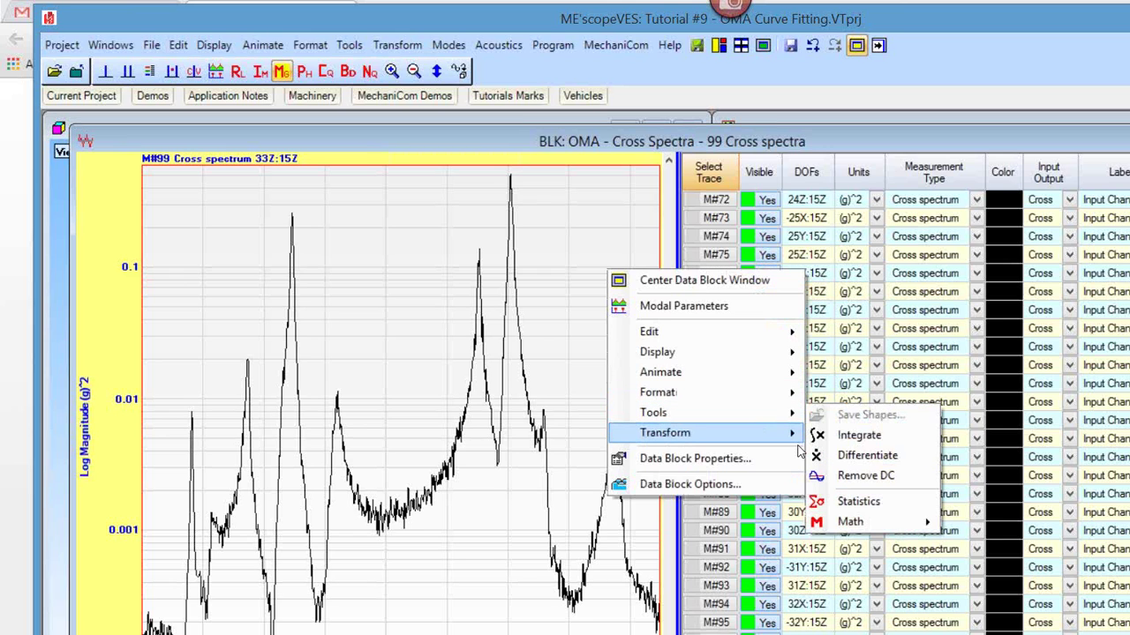
mouse_move(667, 433)
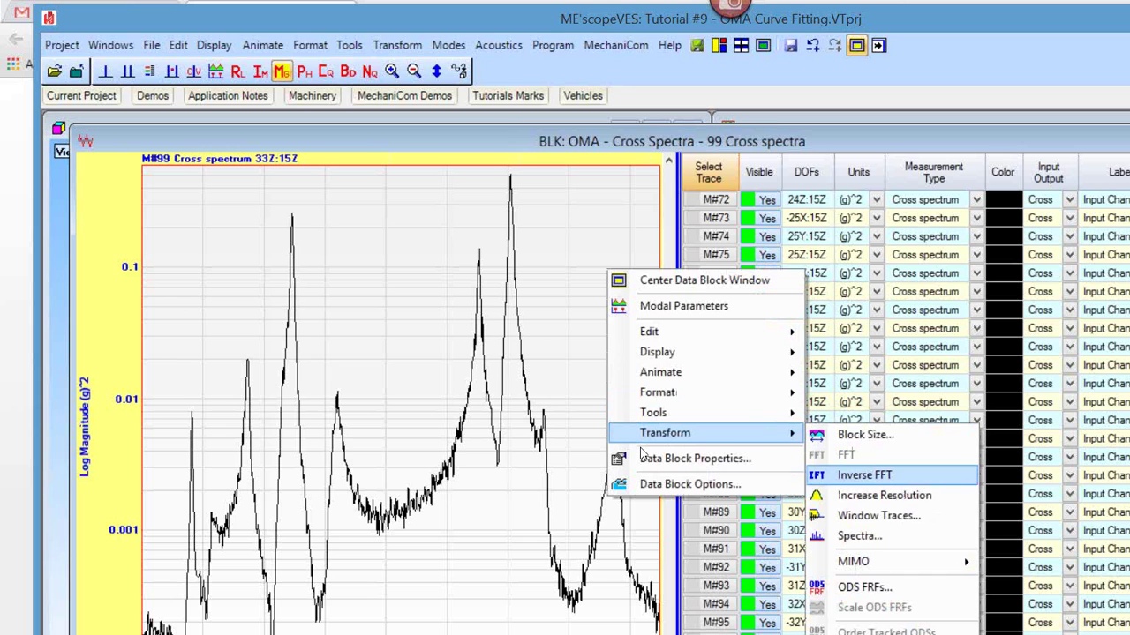
key("Return")
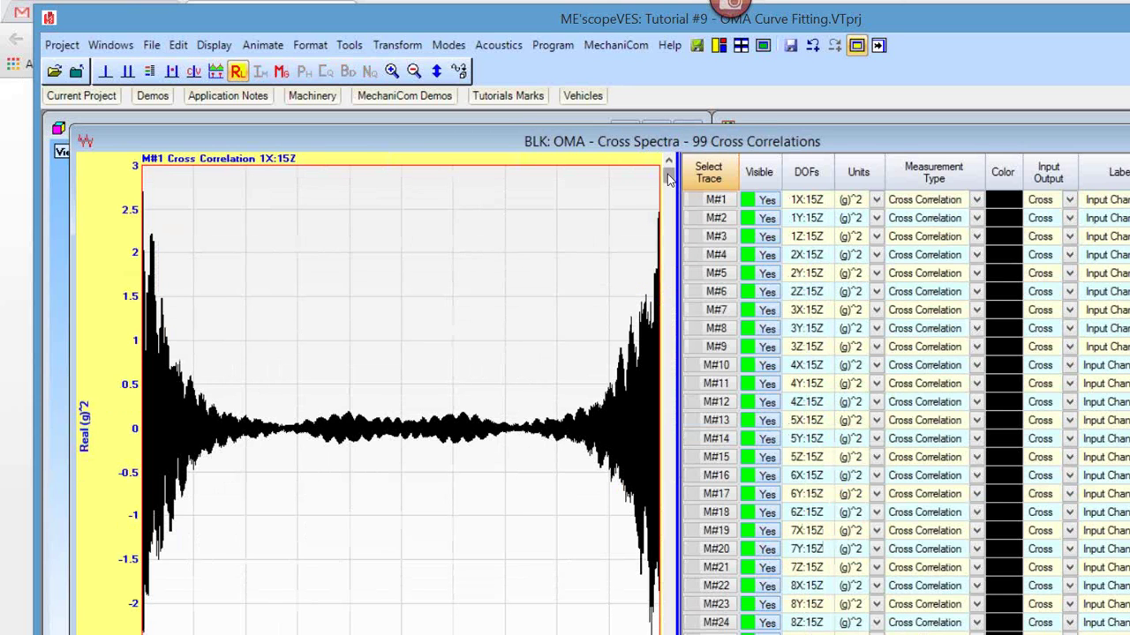
Step: Scan the cross correlations from 1X:15Z through 23Z:15Z, and transform them back into cross spectra with an FFT
left_click_drag(669, 193, 693, 331)
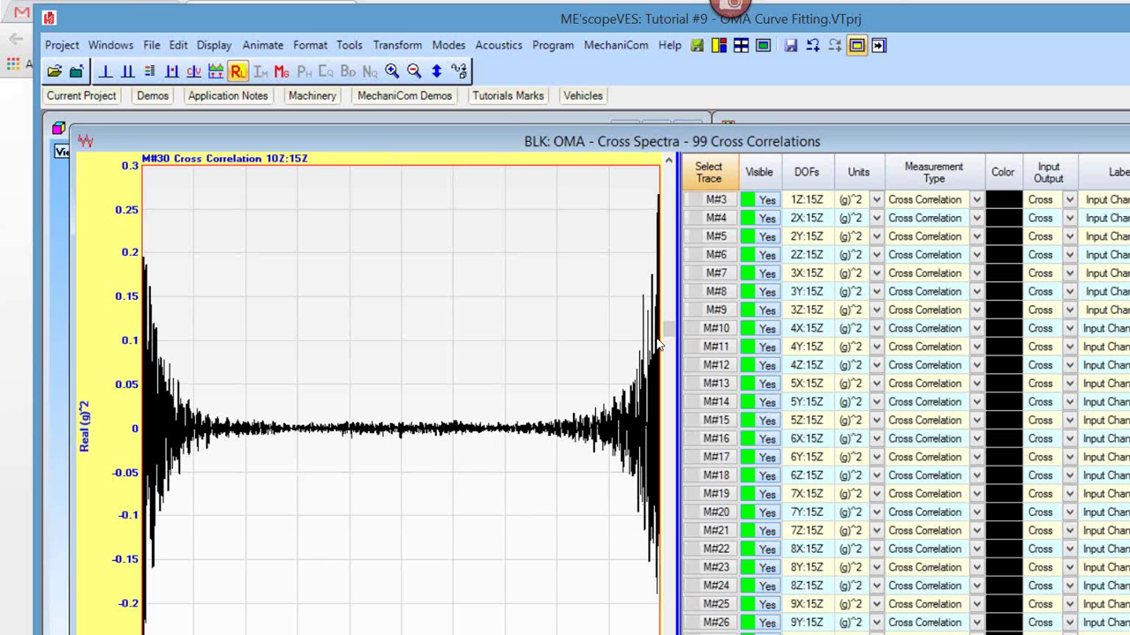
left_click_drag(671, 333, 704, 538)
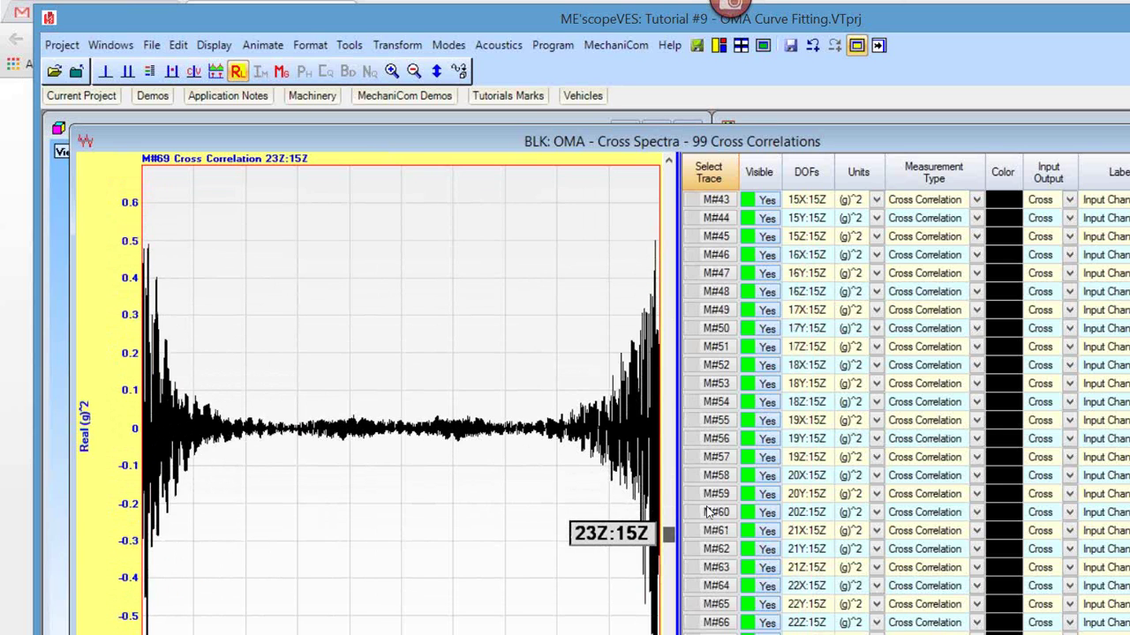
left_click_drag(706, 511, 506, 305)
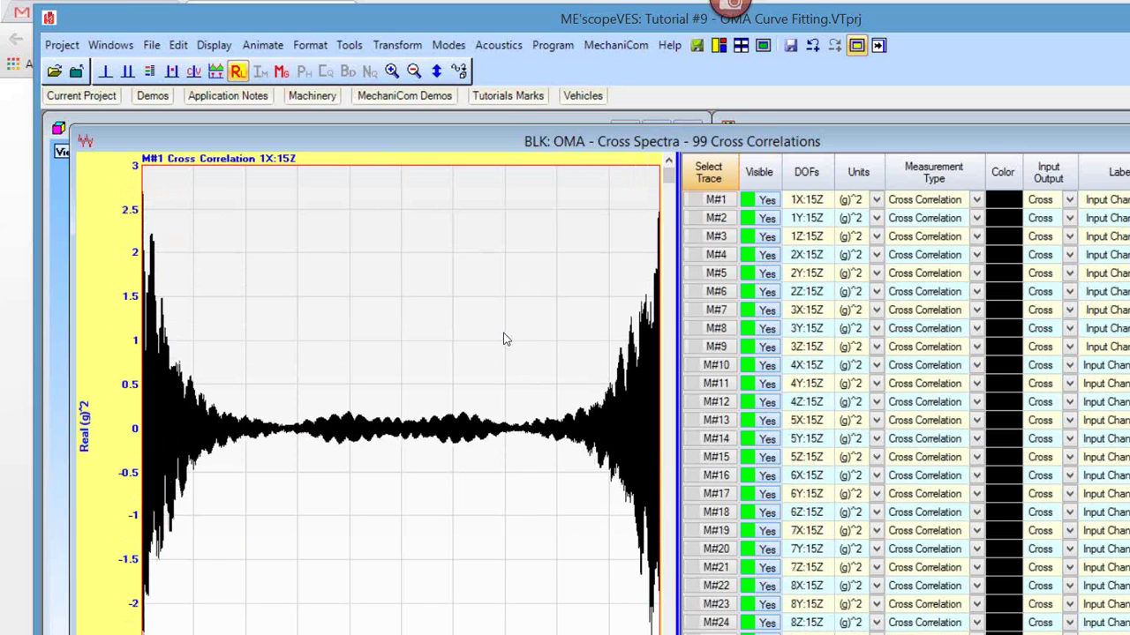
right_click(501, 339)
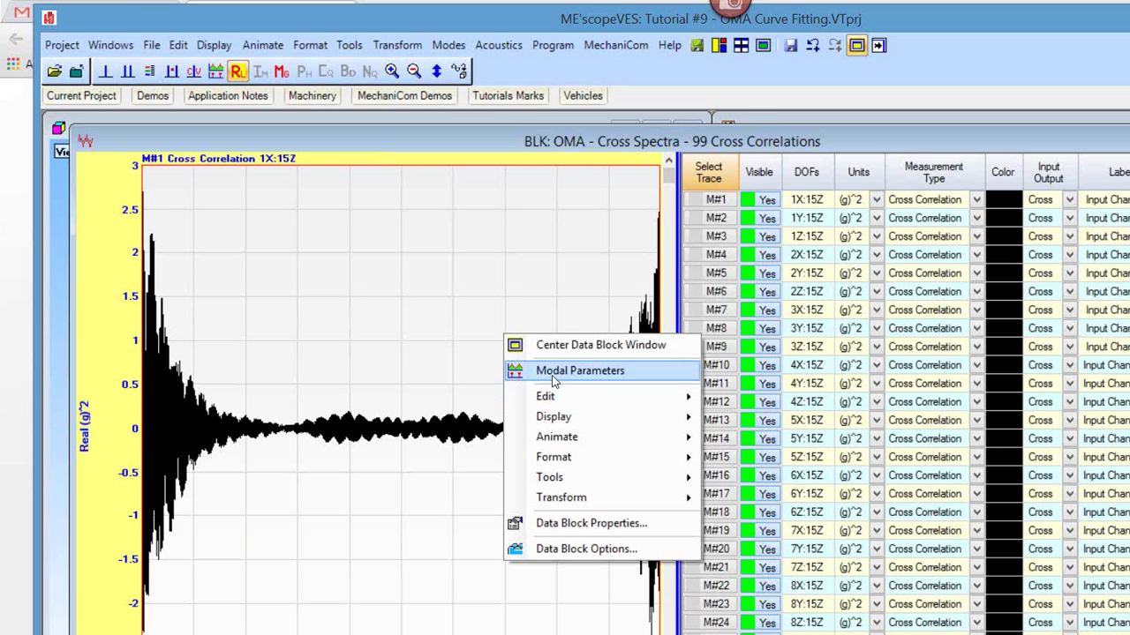
mouse_move(555, 501)
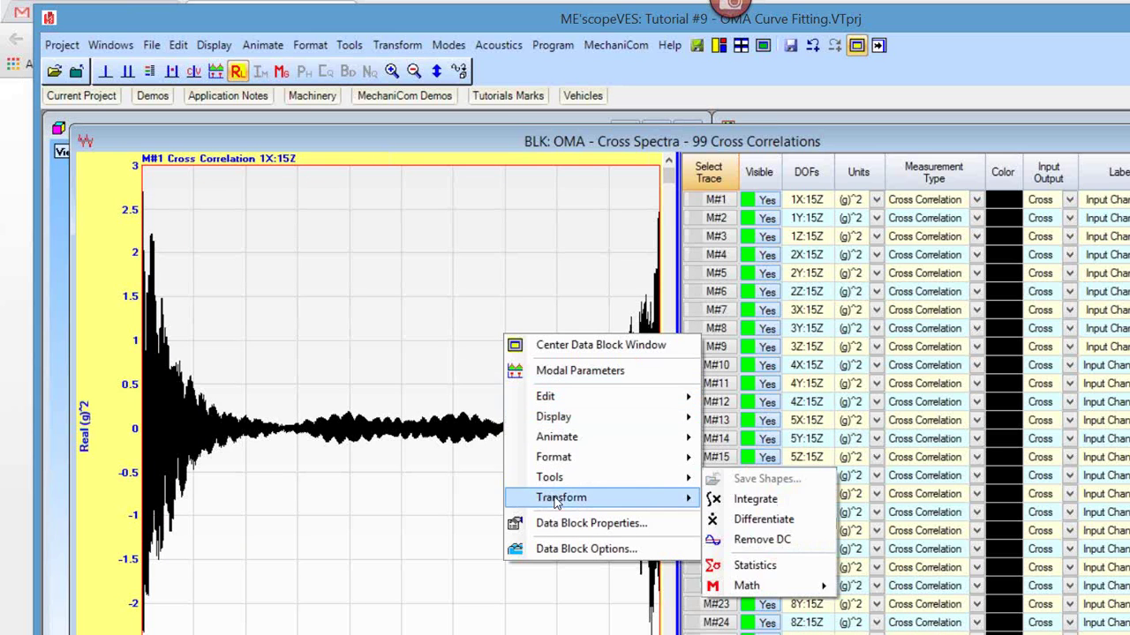
left_click(752, 516)
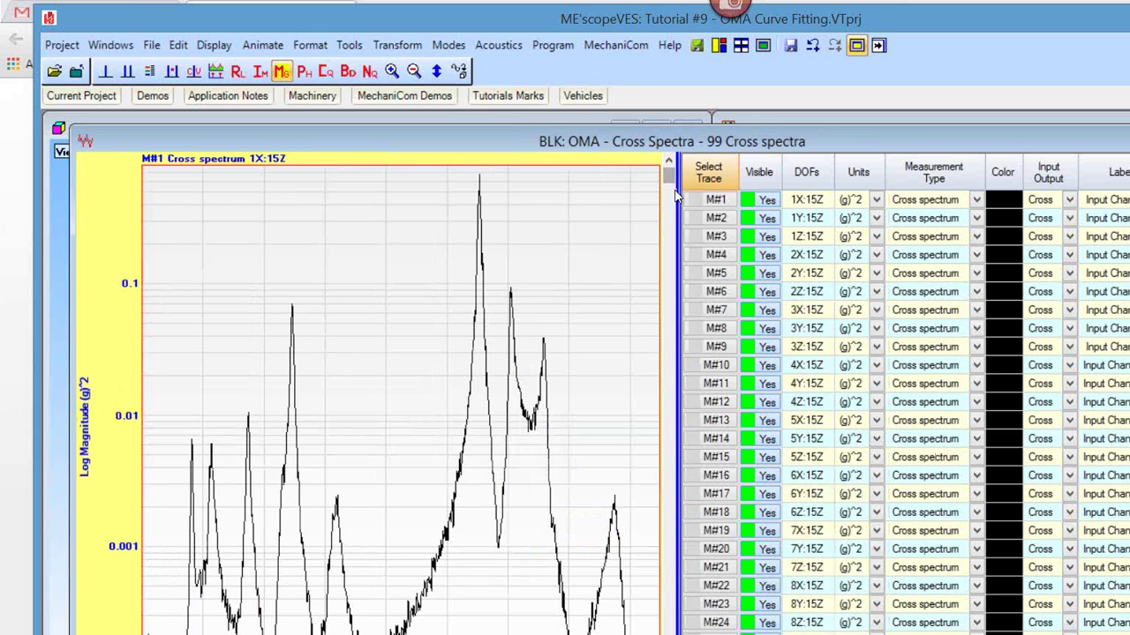
Step: Widen the trace plot and start modal parameter estimation, applying the DeConvolution window to the cross spectra
mouse_move(677, 195)
left_mouse_down()
mouse_move(797, 192)
mouse_move(792, 183)
mouse_move(799, 415)
left_mouse_up()
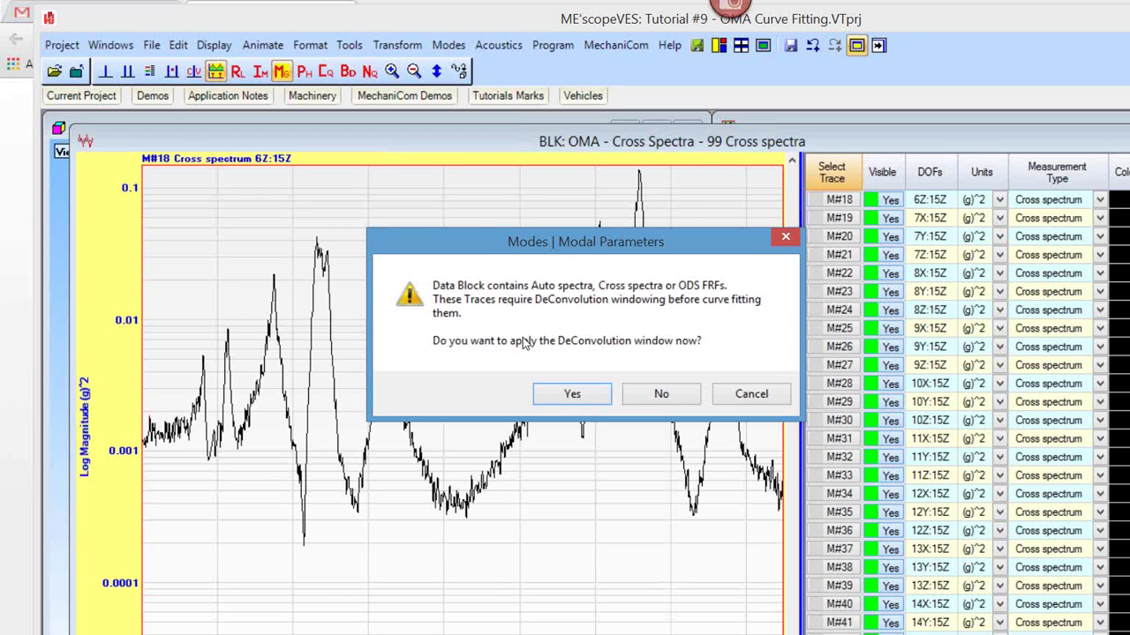
left_click(571, 395)
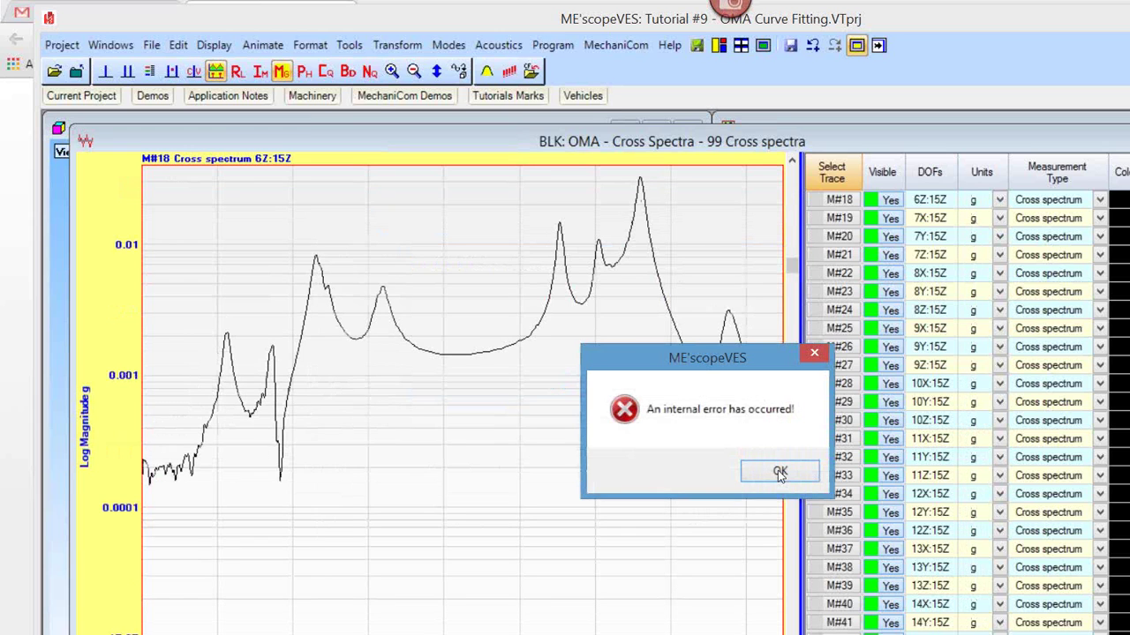
left_click(768, 472)
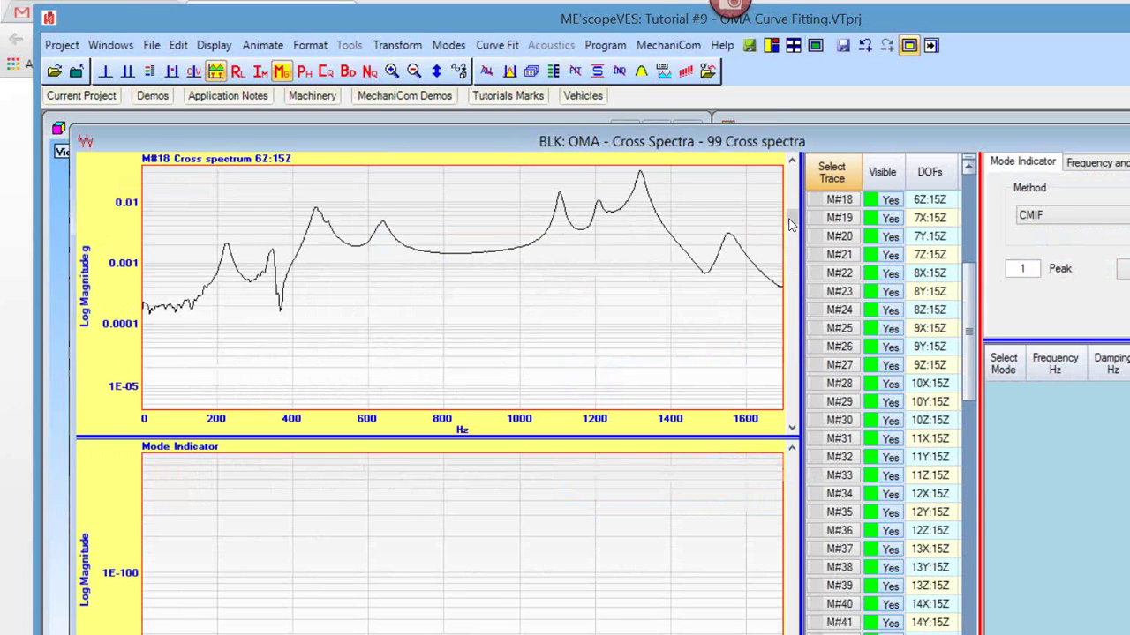
Step: Examine the shapes of the windowed cross spectra across the data block, comparing traces from M#1 to M#79
left_click(791, 328)
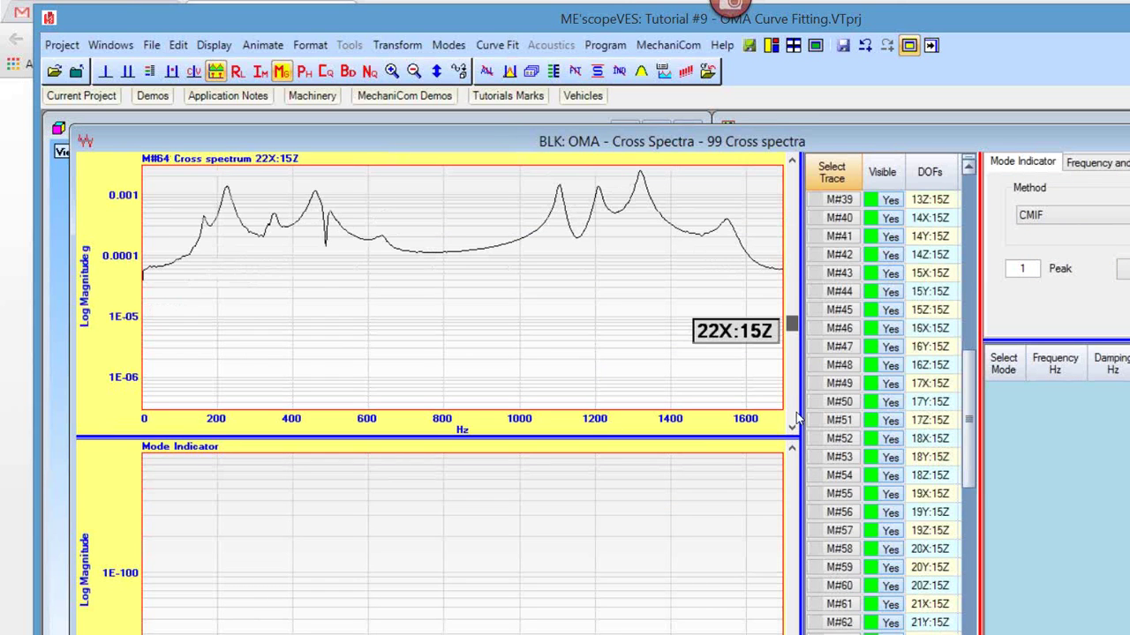
left_click(793, 412)
key("Home")
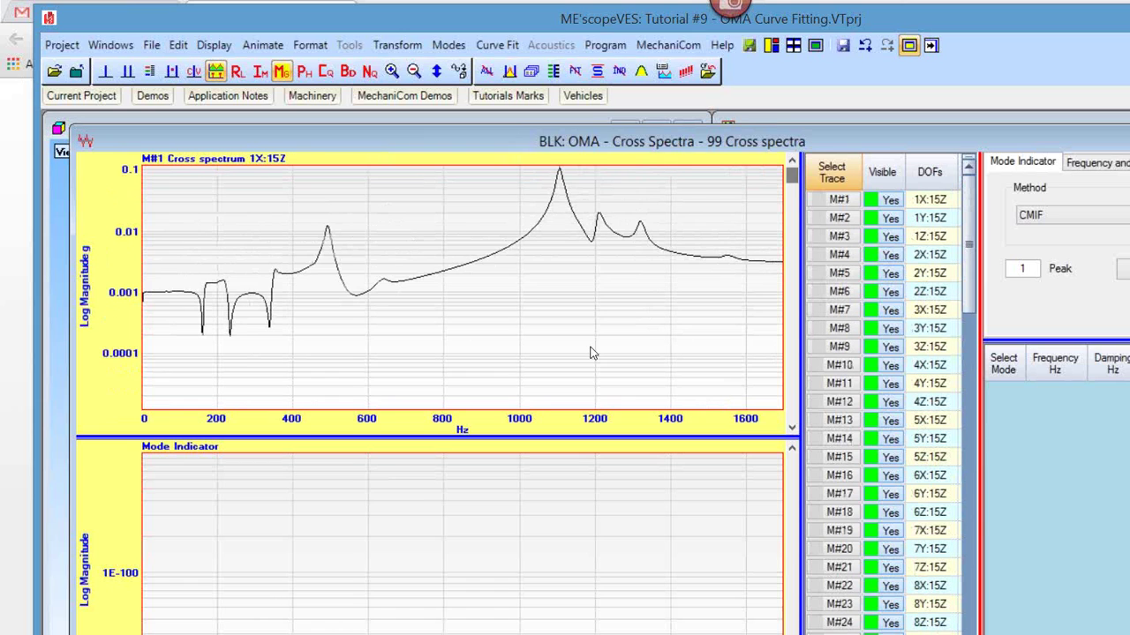
left_click(788, 217)
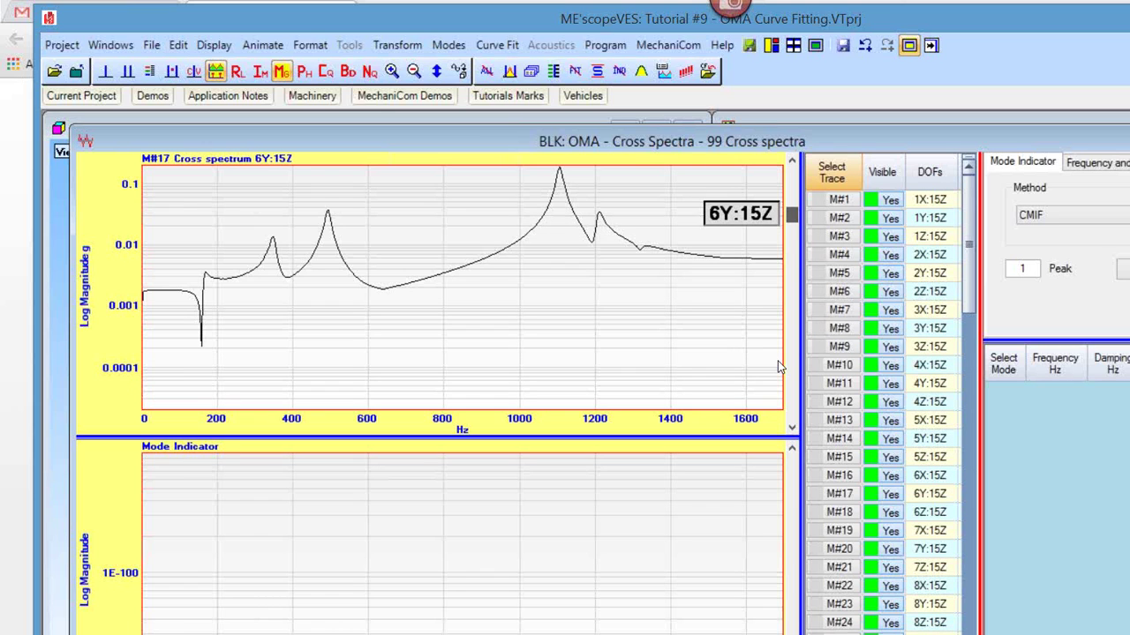
left_click(788, 366)
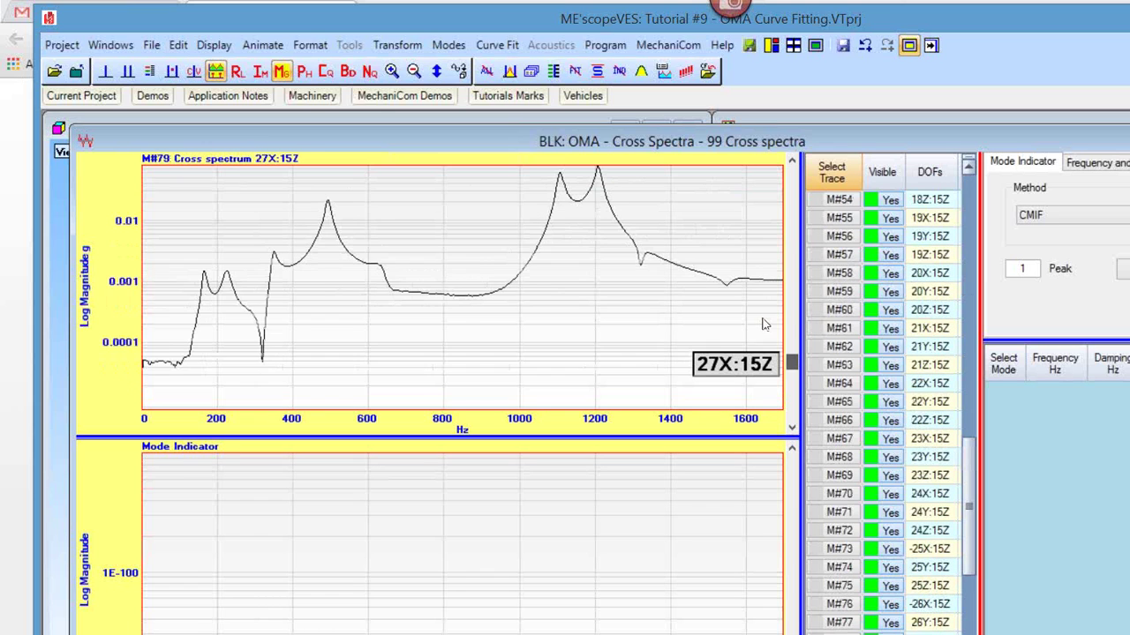
left_click(788, 323)
Step: Close the modal parameters, transform the windowed cross spectra into cross correlations with an Inverse FFT, and scan the traces
right_click(571, 315)
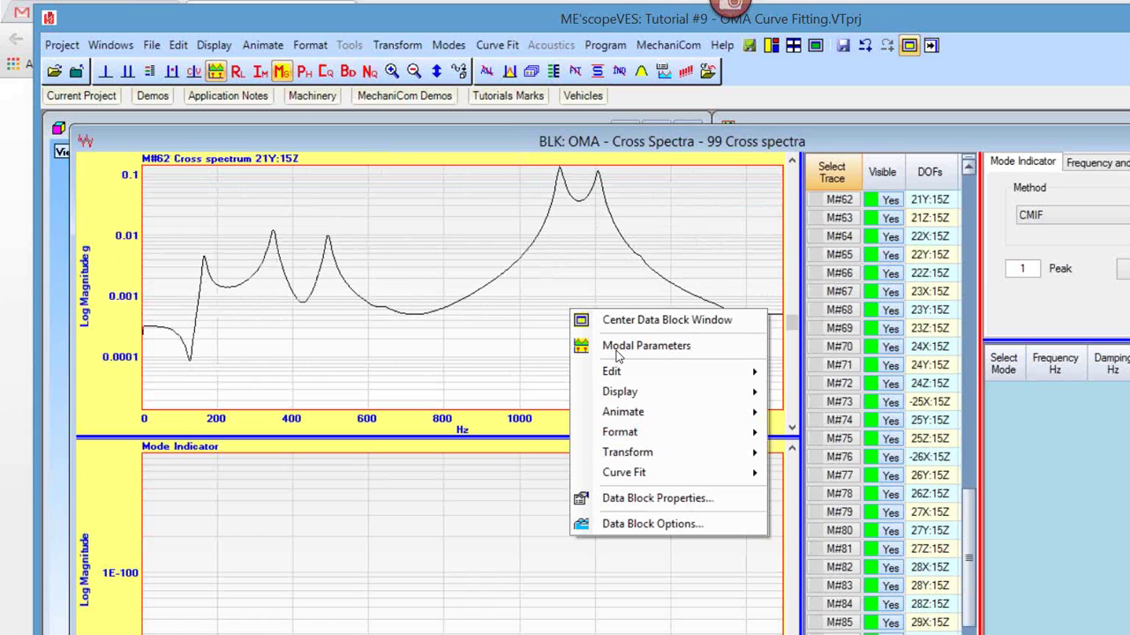
left_click(618, 346)
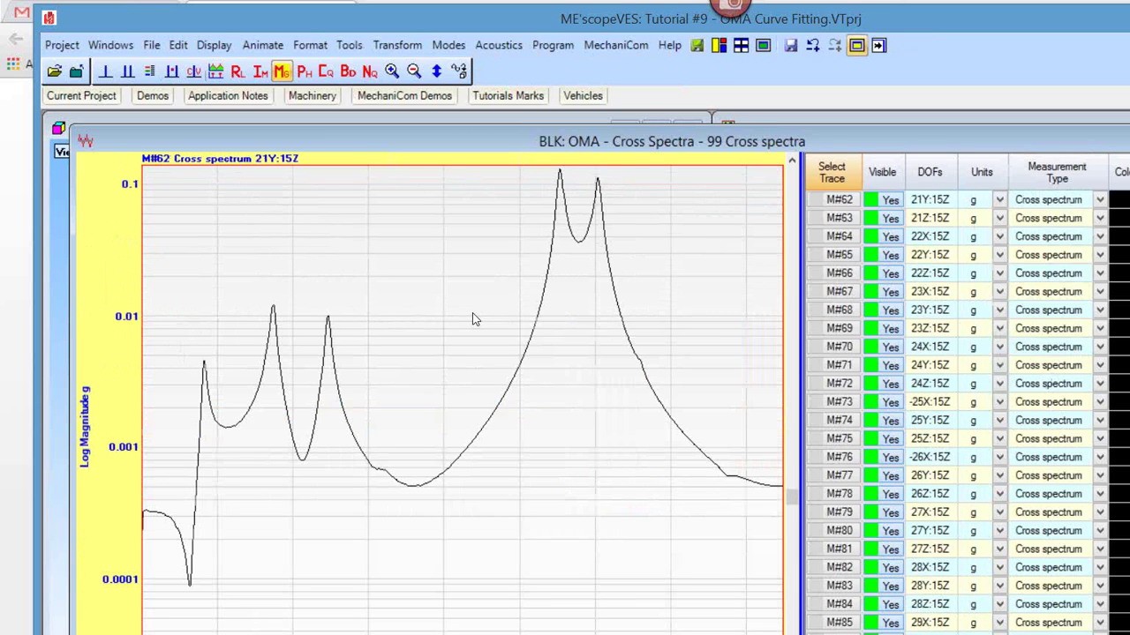
right_click(474, 315)
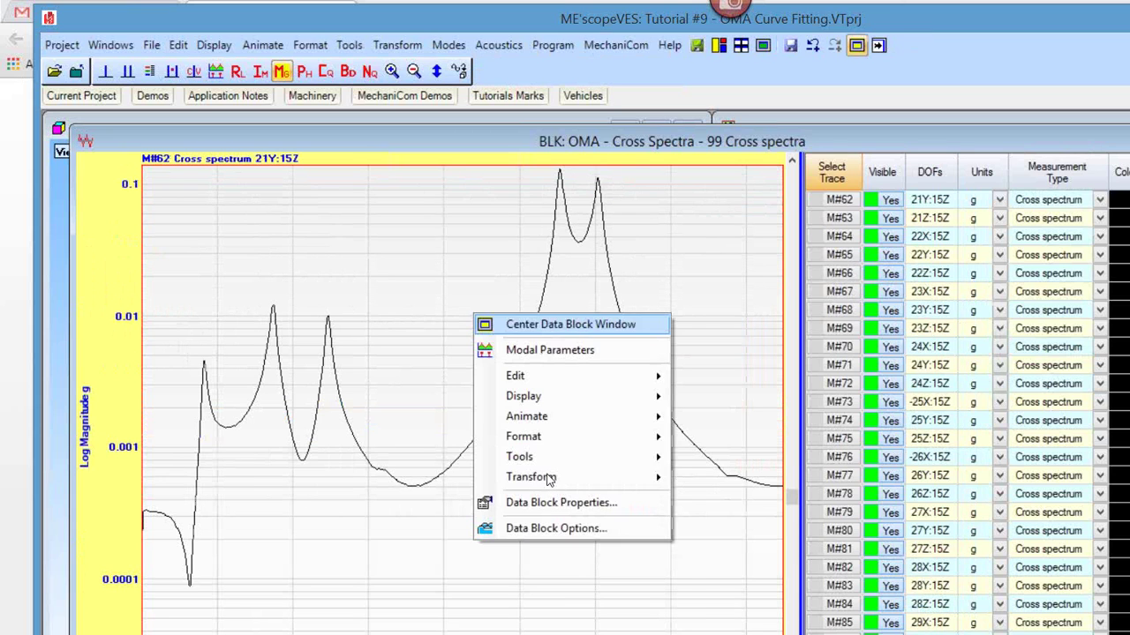
mouse_move(549, 477)
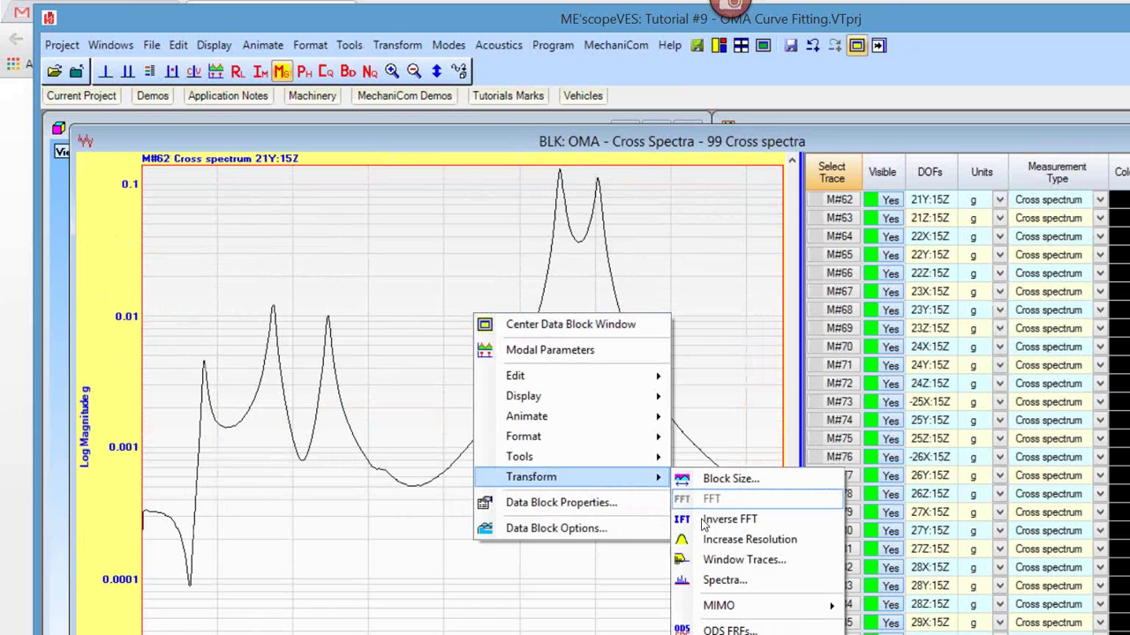
left_click(711, 519)
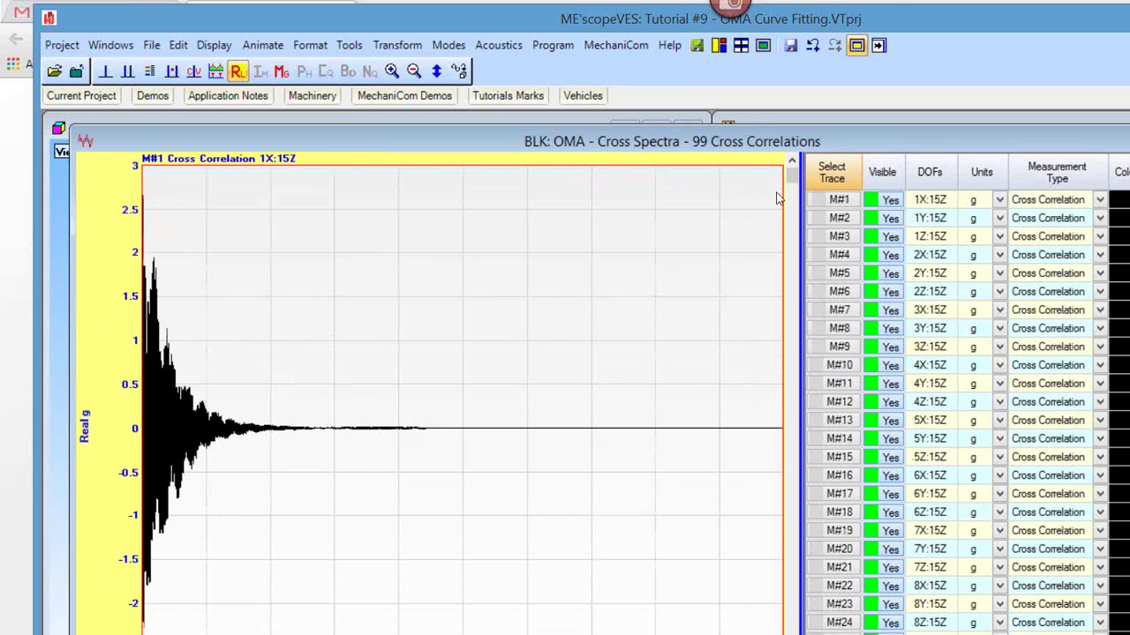
mouse_move(791, 192)
left_mouse_down()
mouse_move(768, 599)
mouse_move(790, 581)
mouse_move(788, 556)
mouse_move(668, 310)
left_mouse_up()
Step: Transform the windowed cross correlations back into cross spectra with an FFT
right_click(665, 341)
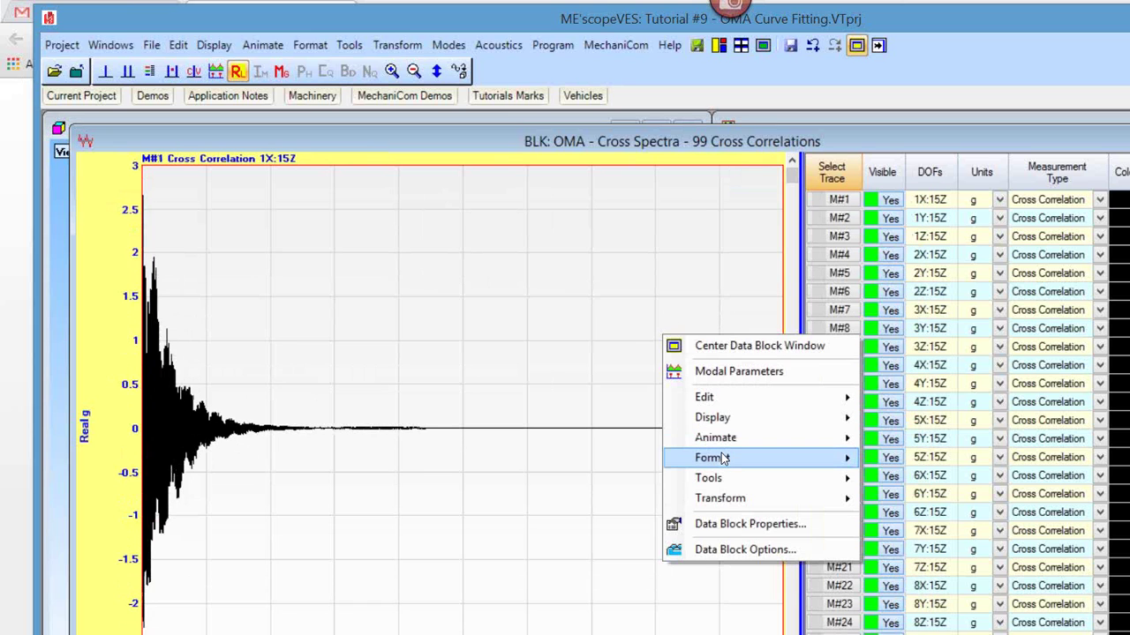
mouse_move(723, 459)
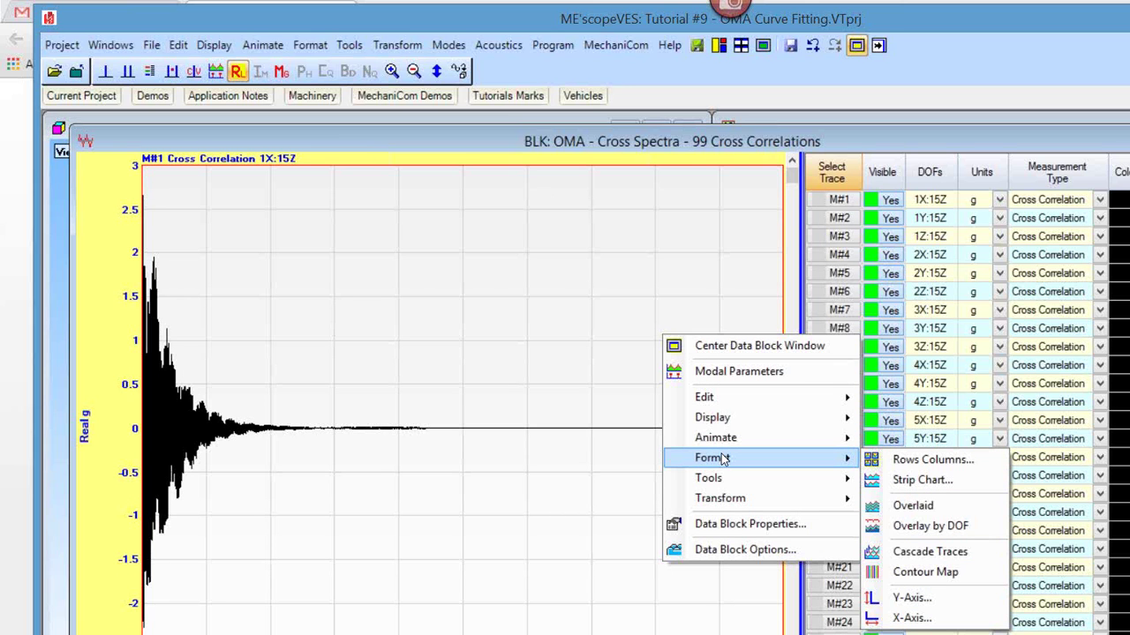
mouse_move(729, 482)
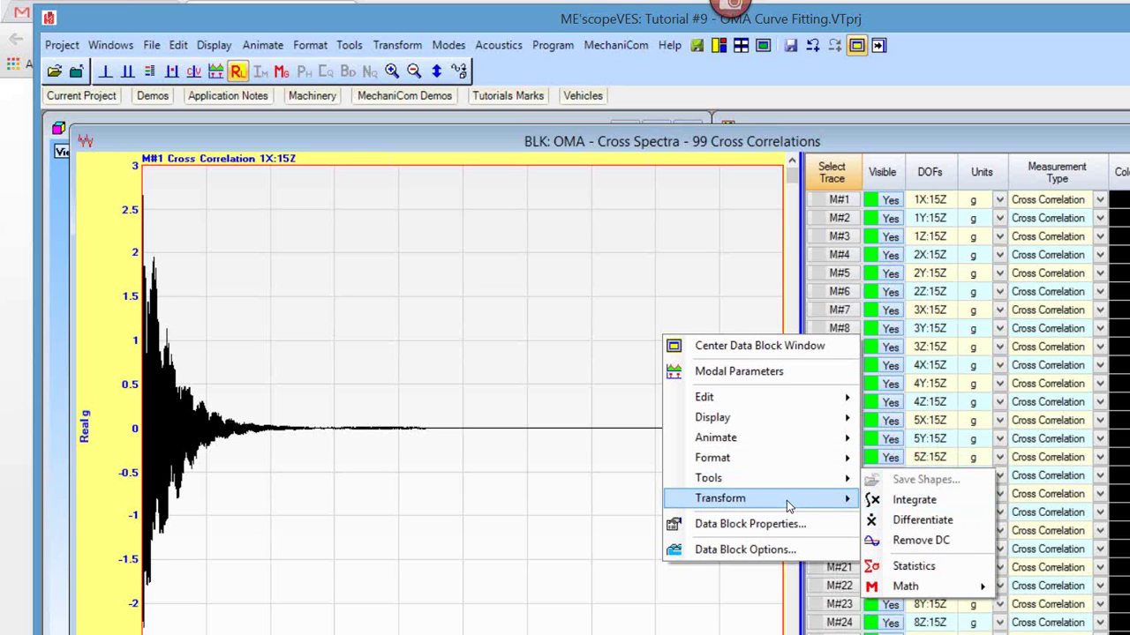
mouse_move(786, 501)
left_click(899, 521)
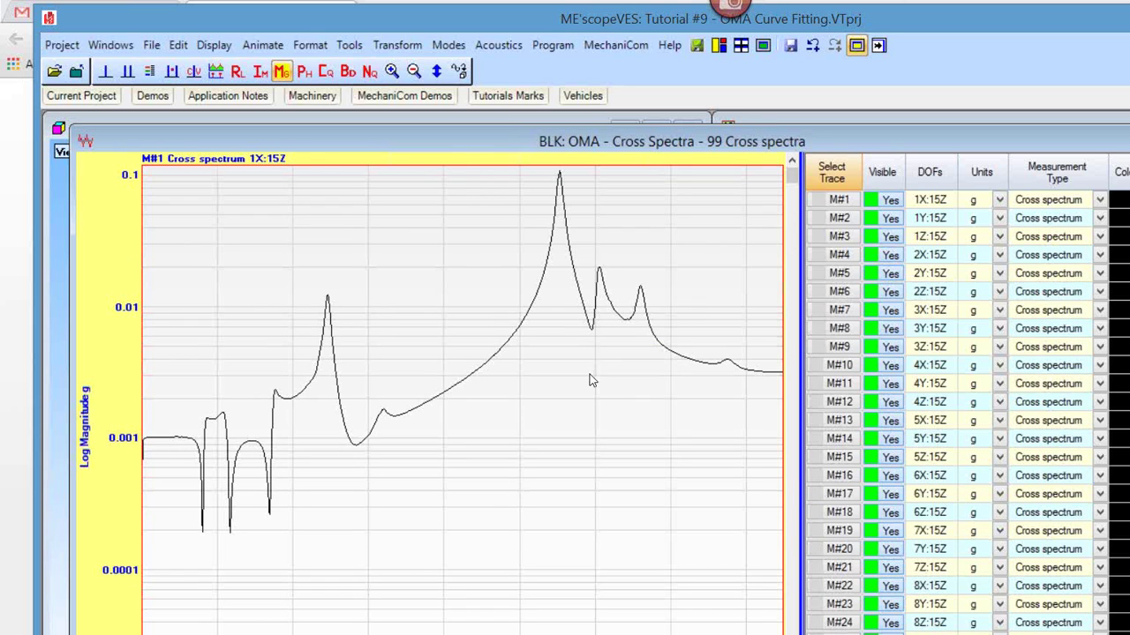
Step: Reopen the modal parameters and cover the trace spreadsheet to widen the plots and the curve fitting area
right_click(668, 415)
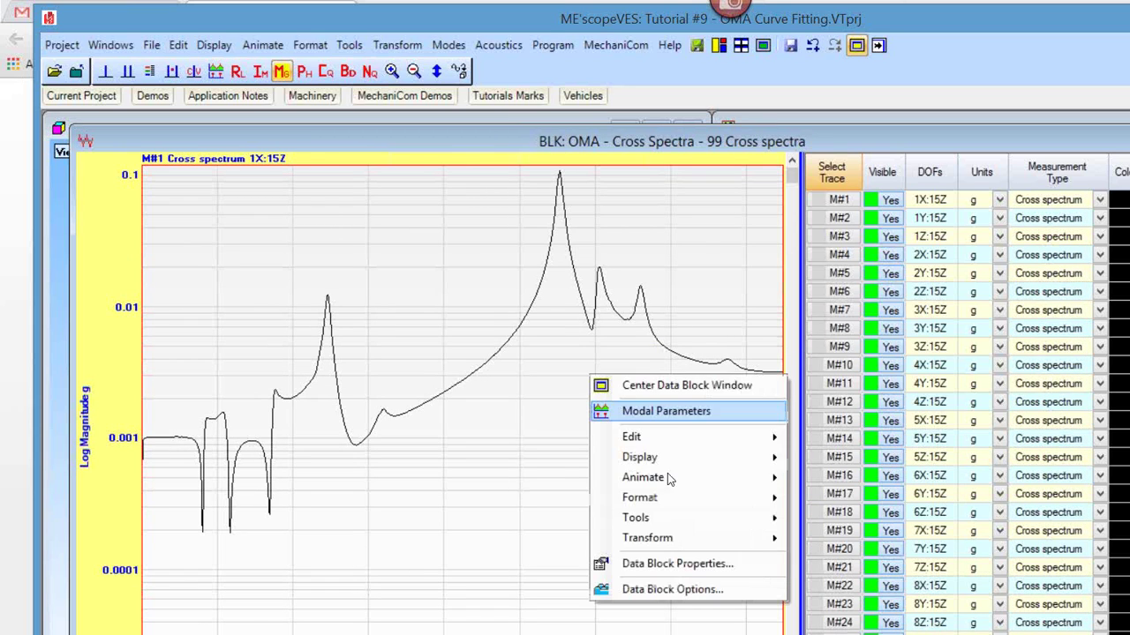
mouse_move(668, 477)
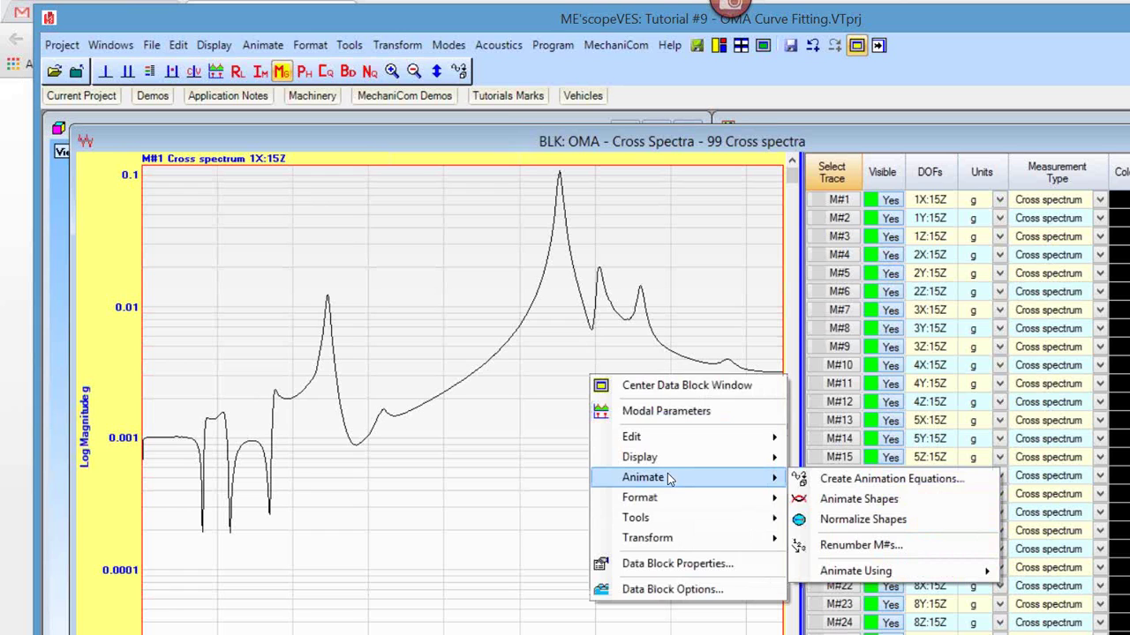
left_click(680, 408)
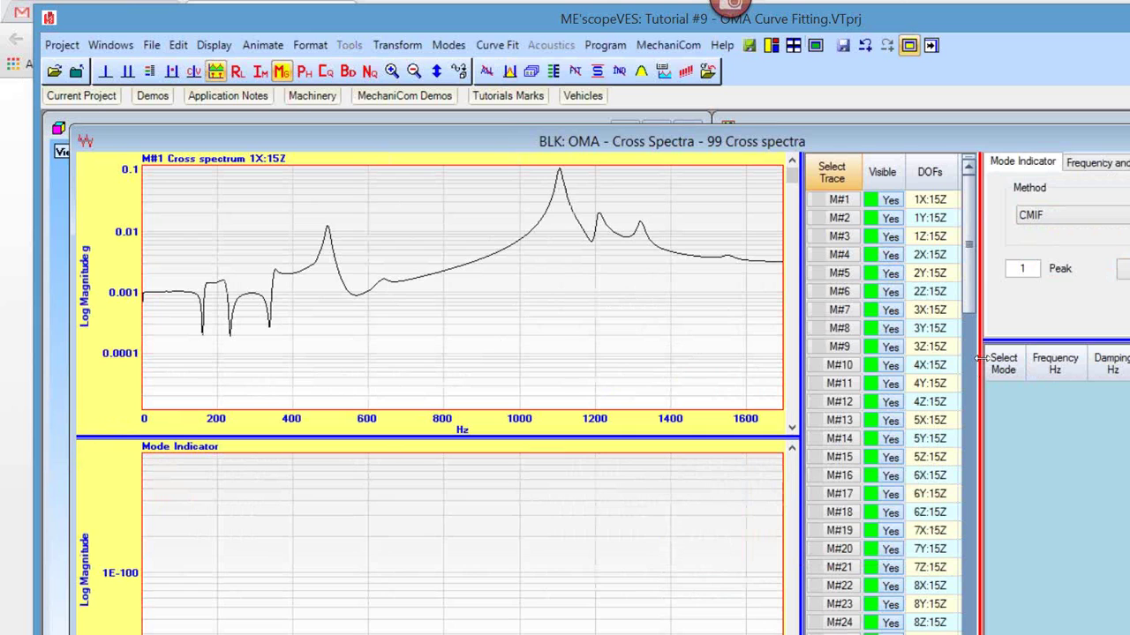
left_click_drag(980, 357, 845, 356)
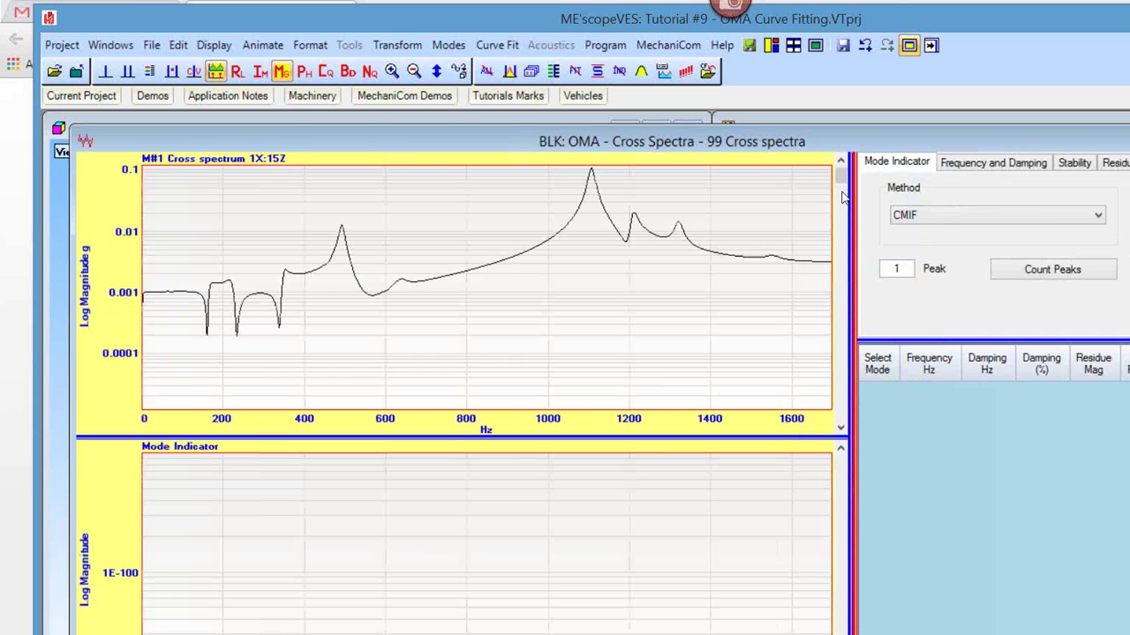
Step: Scan the cross spectra and count their resonance peaks with the CMIF method using Magnitude
scroll(843, 197, "down", 5)
left_click(843, 384)
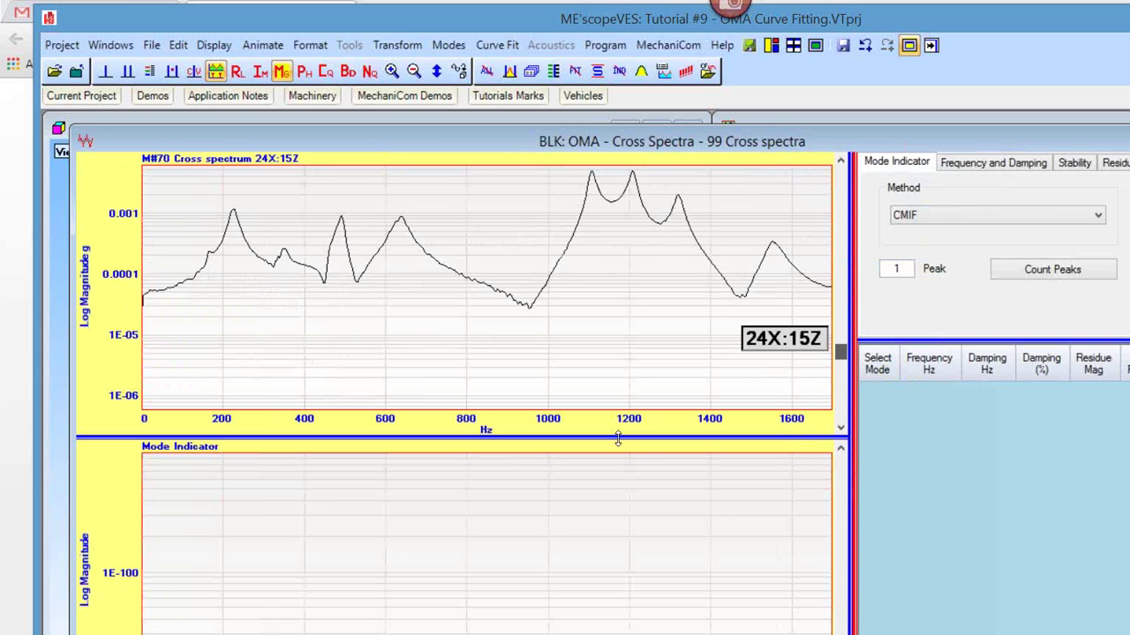
scroll(618, 439, "up", 5)
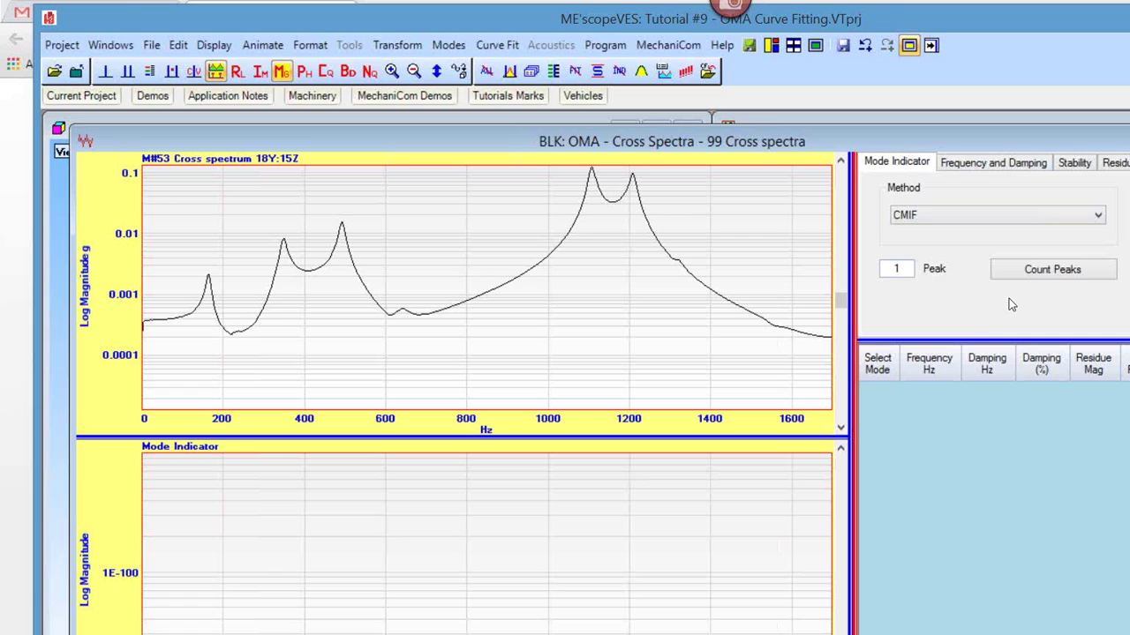
left_click(1039, 277)
left_click(1040, 276)
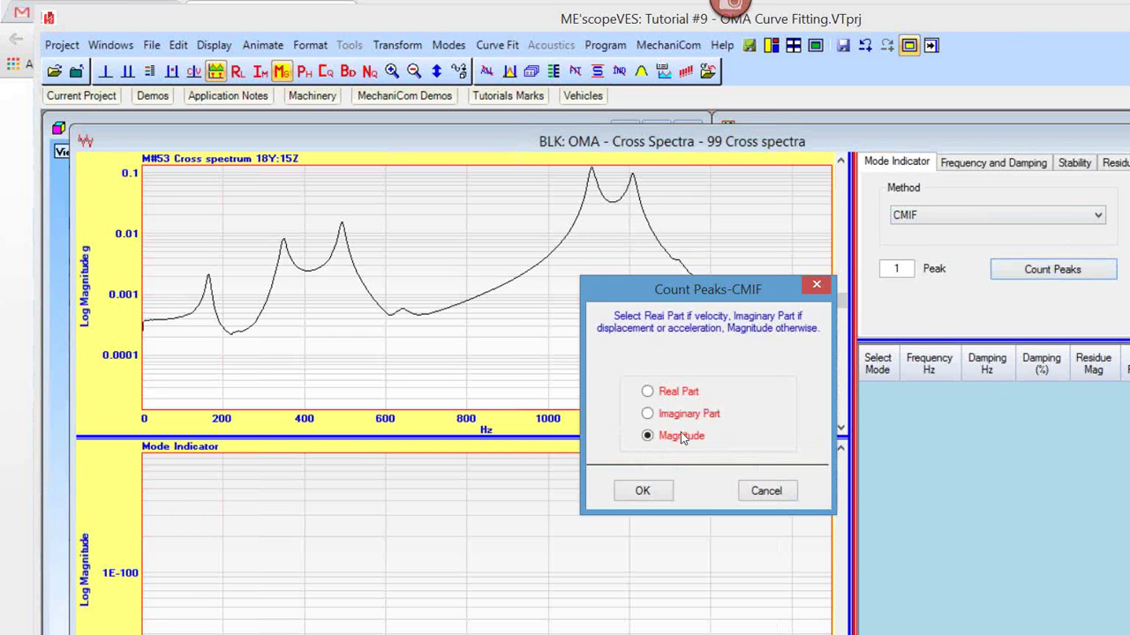
left_click_drag(750, 292, 884, 194)
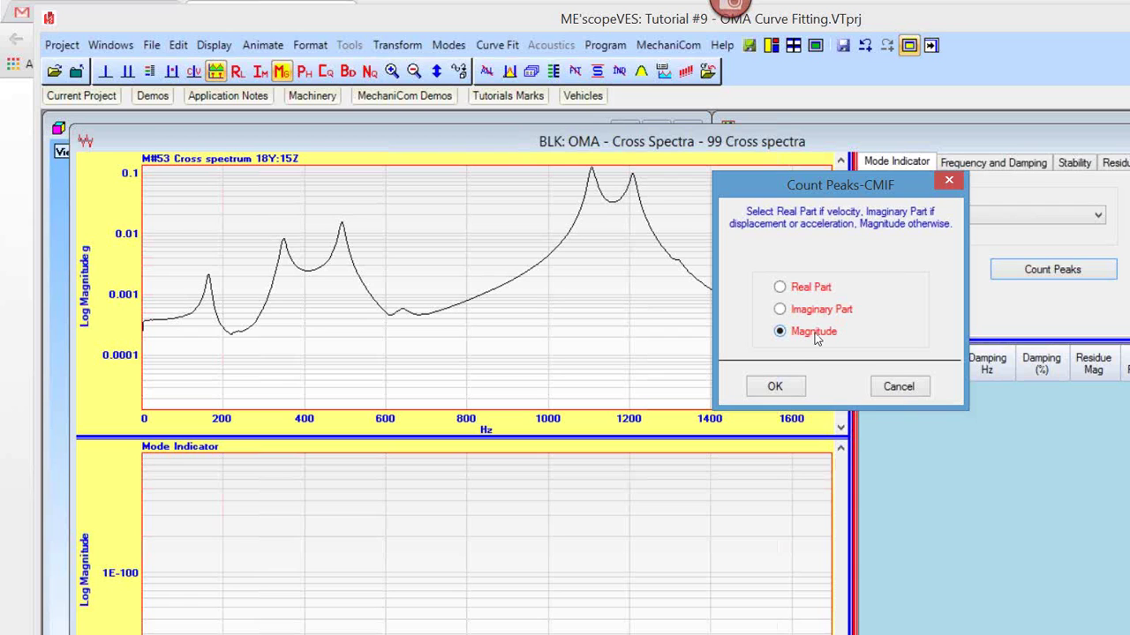
left_click(777, 386)
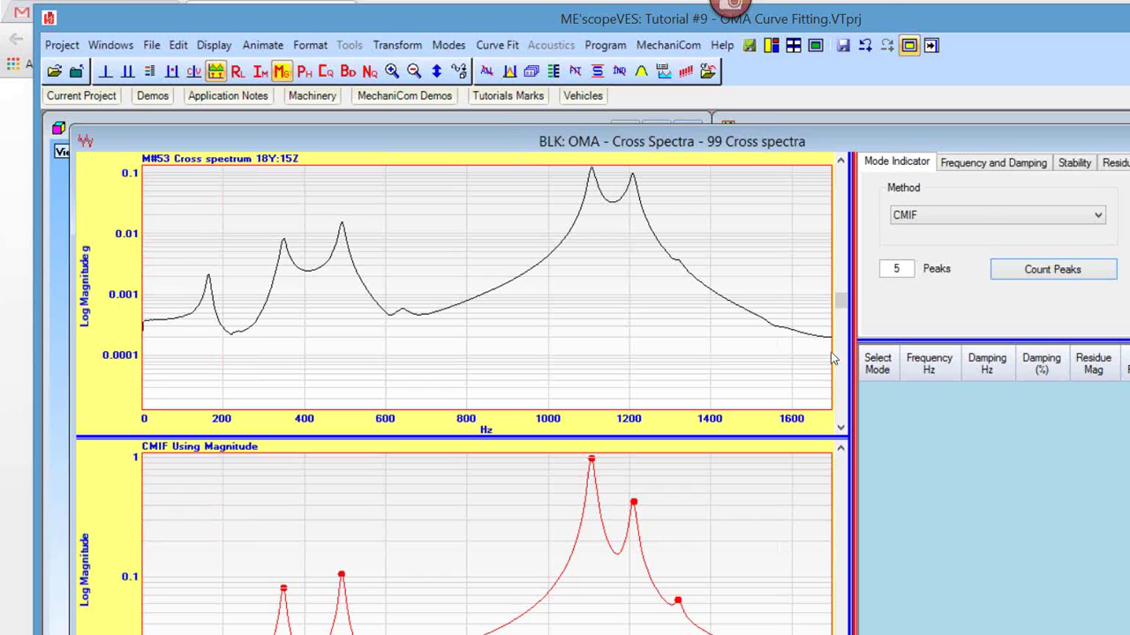
Step: Calculate the stability diagram with the AF Polynomial method and a maximum model size of 50, and enlarge the diagram
left_click(1077, 166)
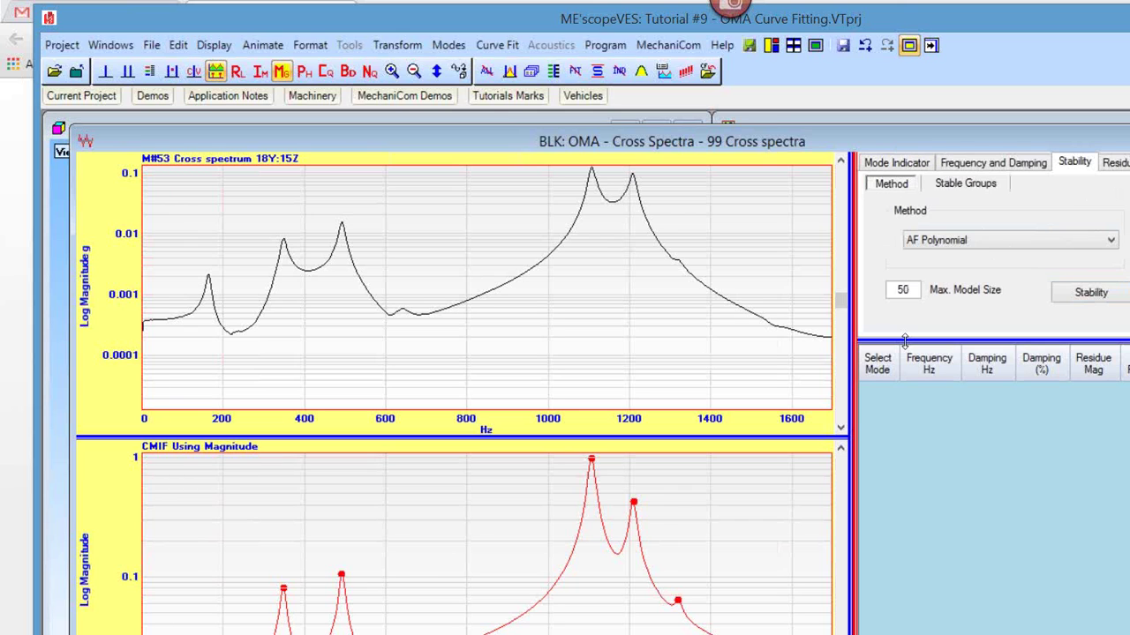
left_click_drag(905, 340, 905, 375)
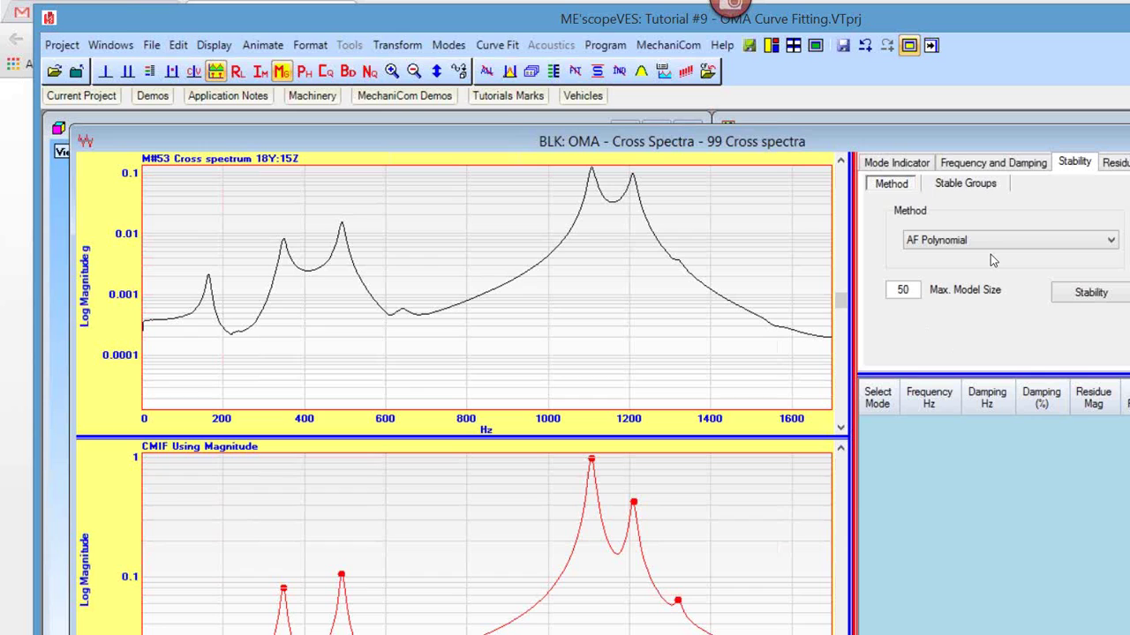
left_click(1099, 298)
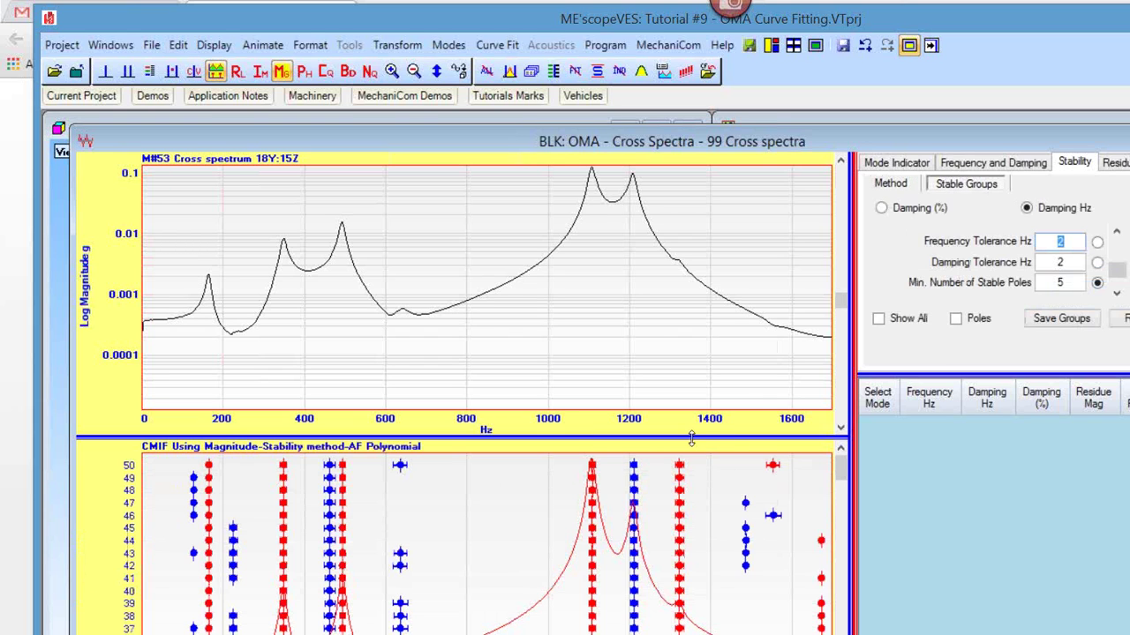
left_click_drag(691, 438, 687, 323)
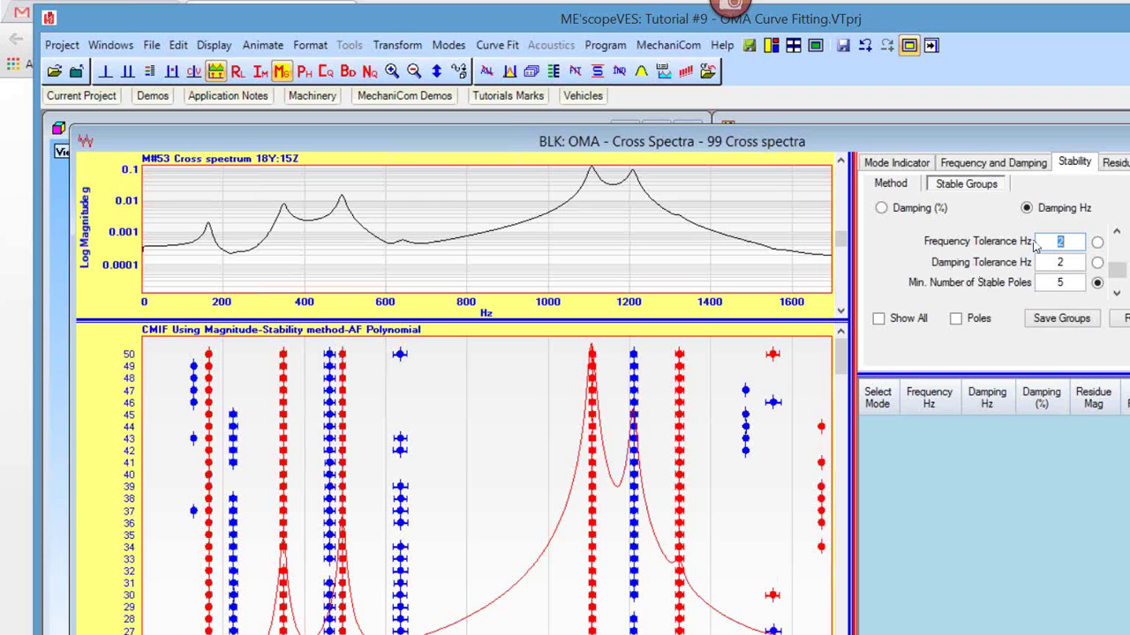
Step: Set the stable groups' frequency tolerance to 2 Hz and zoom the plots in on the band from about 435 to 528 Hz
type("2")
left_click(392, 70)
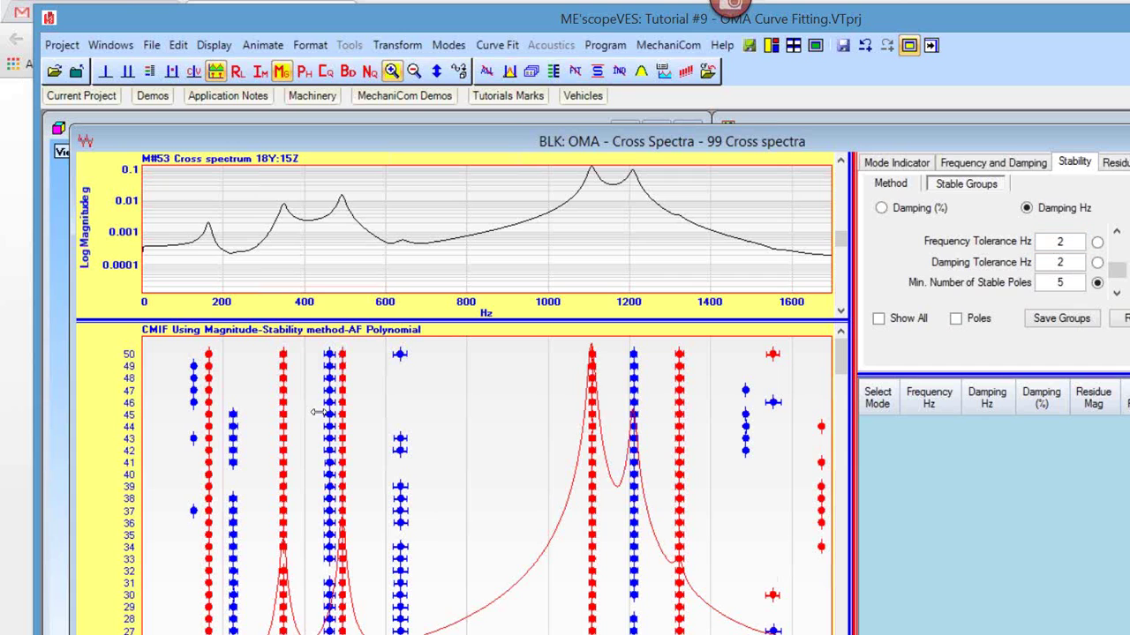
left_click_drag(342, 407, 360, 412)
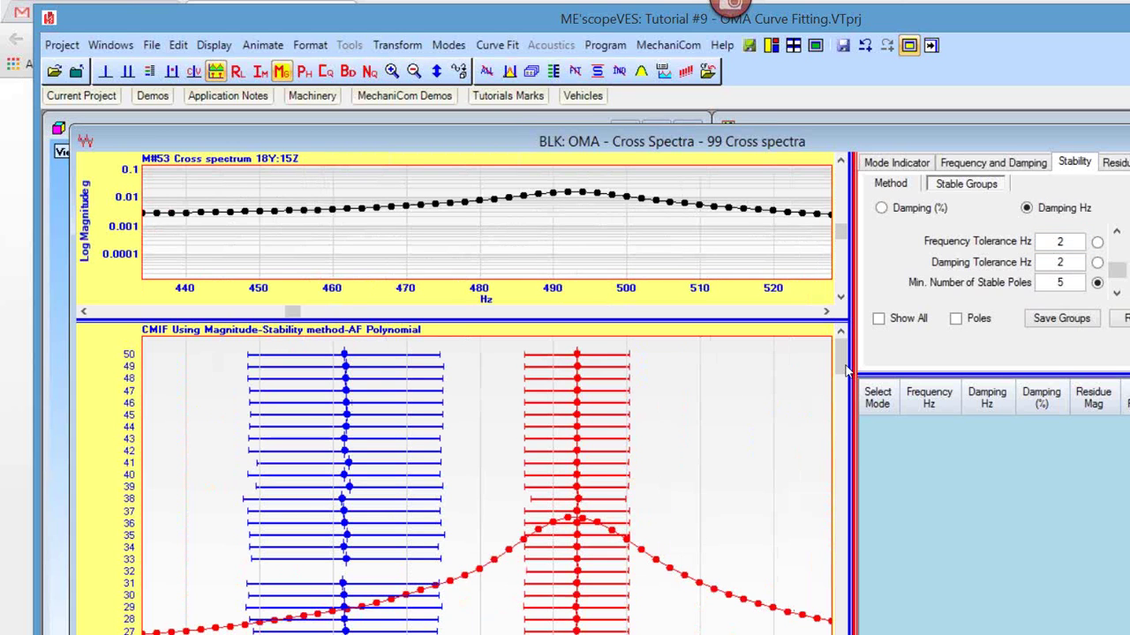
left_click_drag(846, 371, 885, 351)
Step: Examine the frequency and damping of individual poles in the two zoomed stable groups, restore the full frequency range and heighten the cross spectrum plot
mouse_move(386, 486)
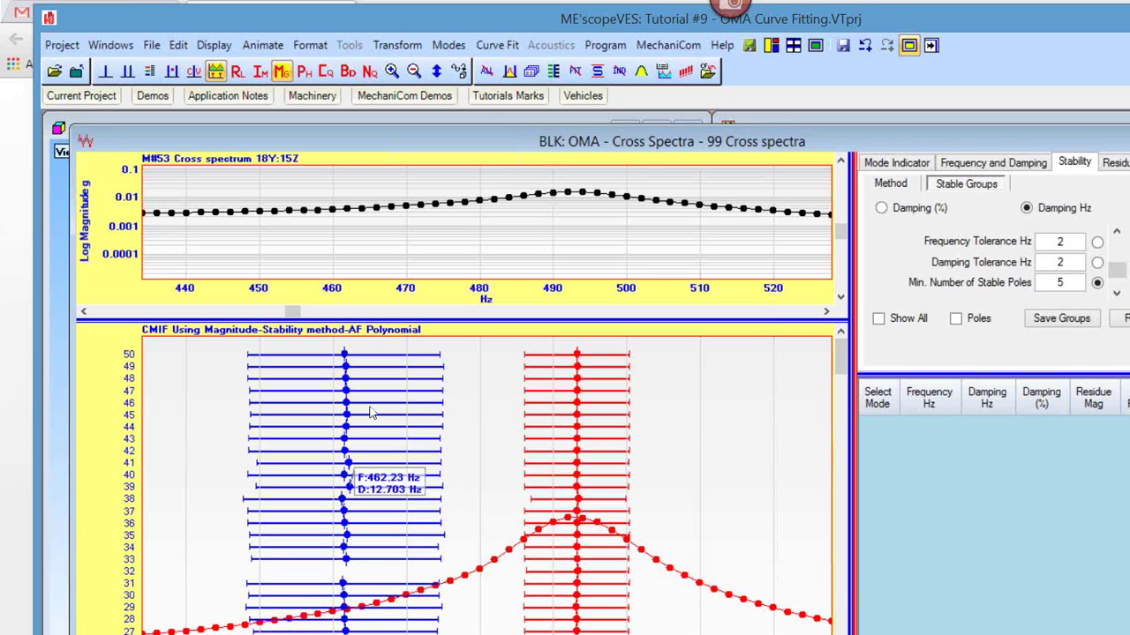
mouse_move(371, 410)
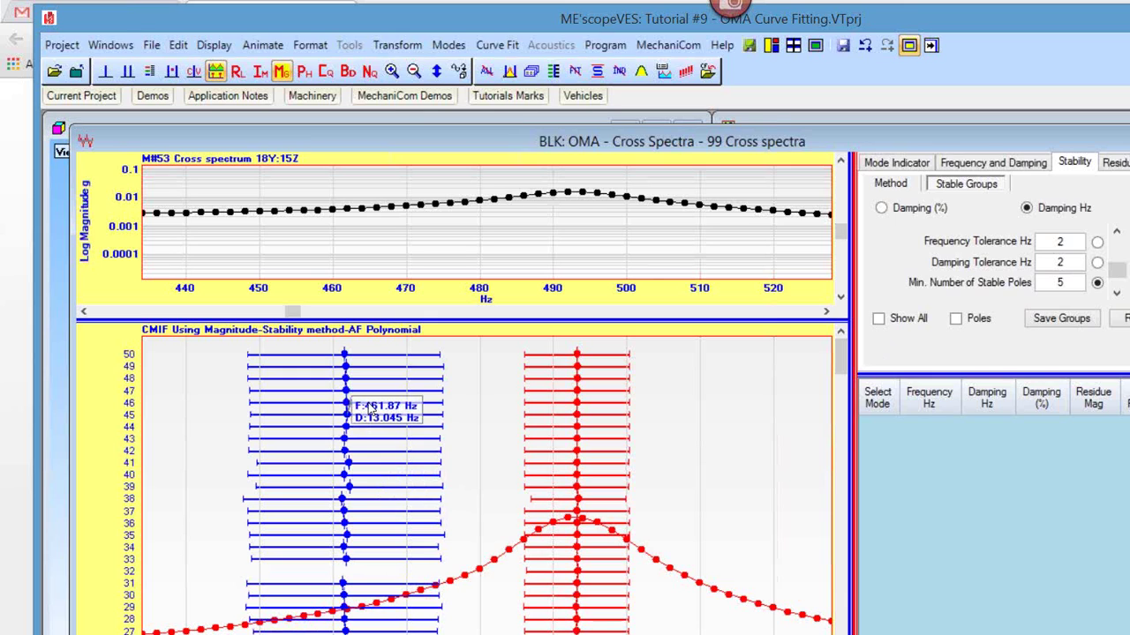
mouse_move(386, 369)
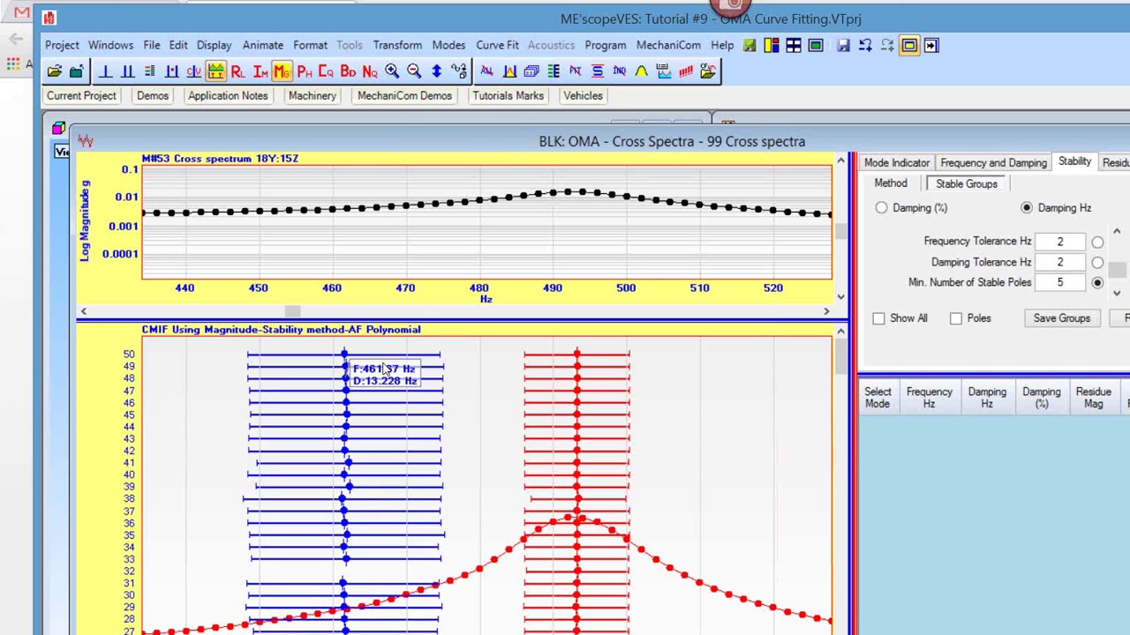
mouse_move(347, 362)
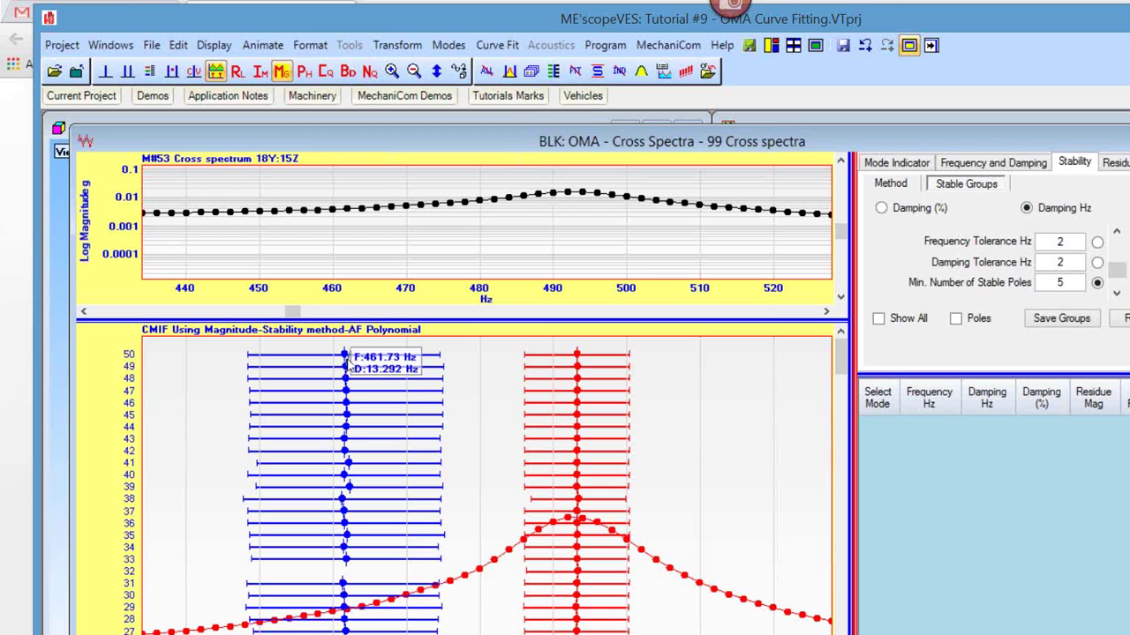
mouse_move(347, 563)
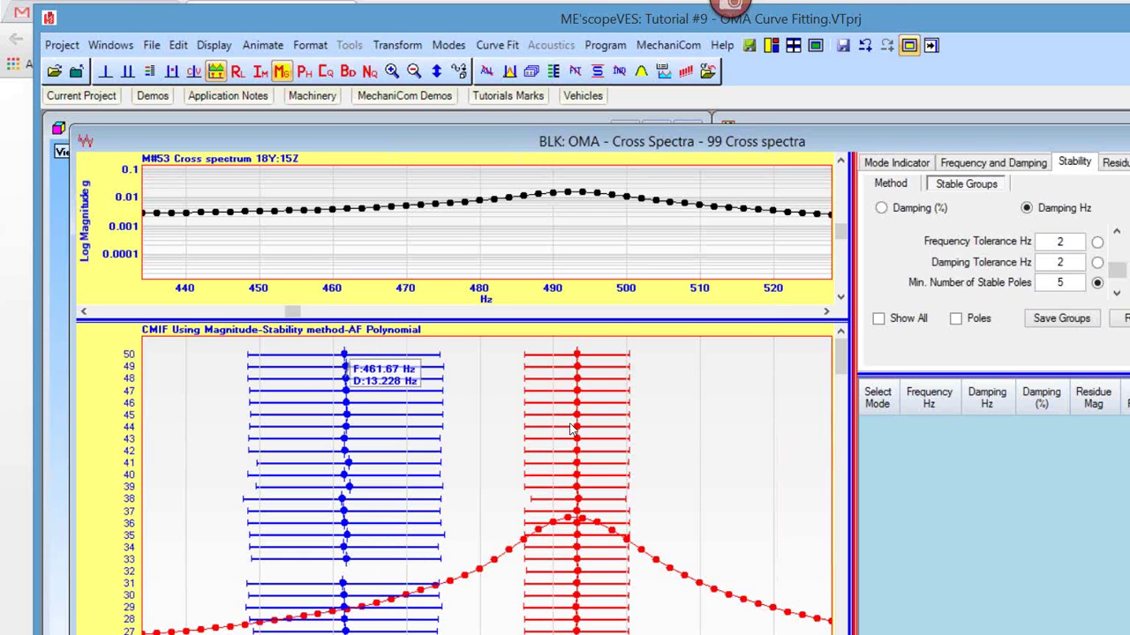
mouse_move(571, 487)
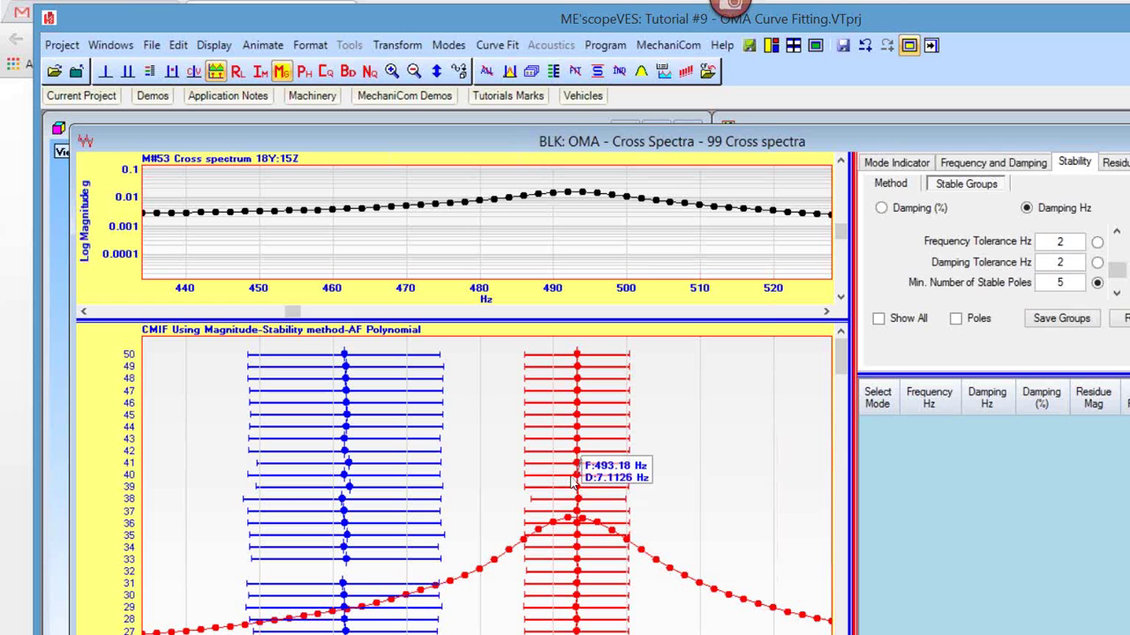
left_click_drag(685, 319, 703, 421)
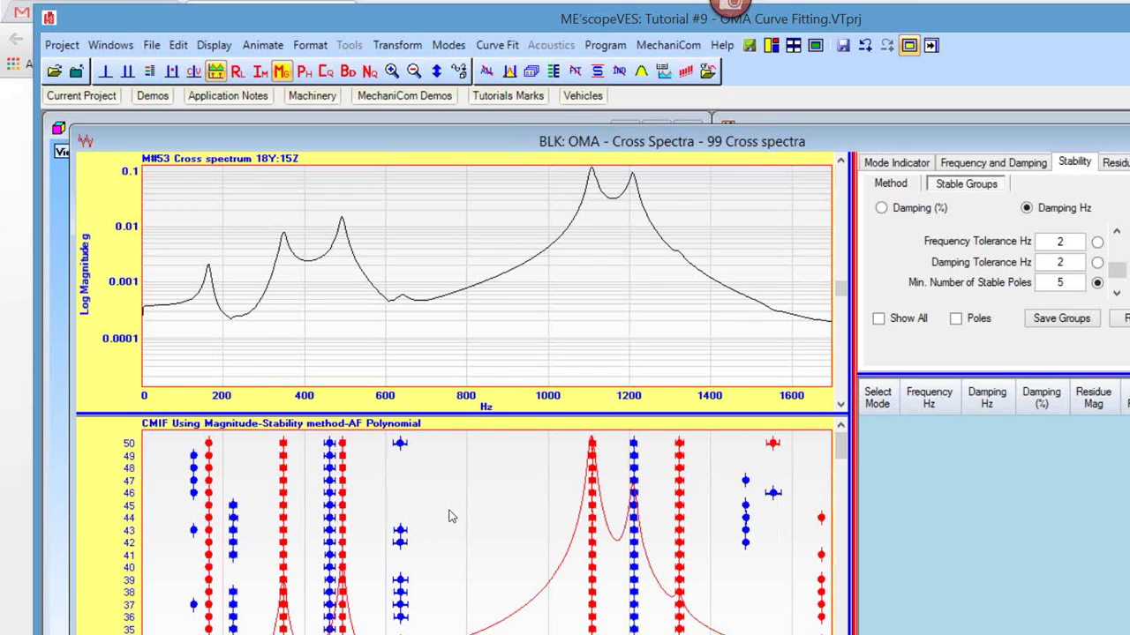
Step: Change the first contour color in the data block options from red to orange
right_click(522, 500)
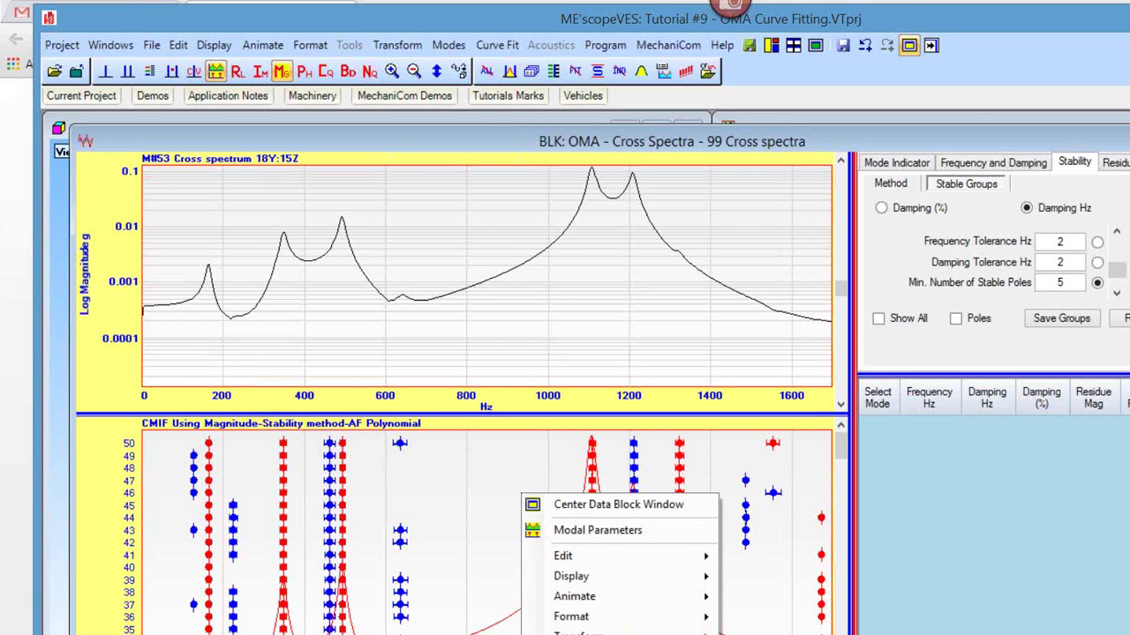
key("Escape")
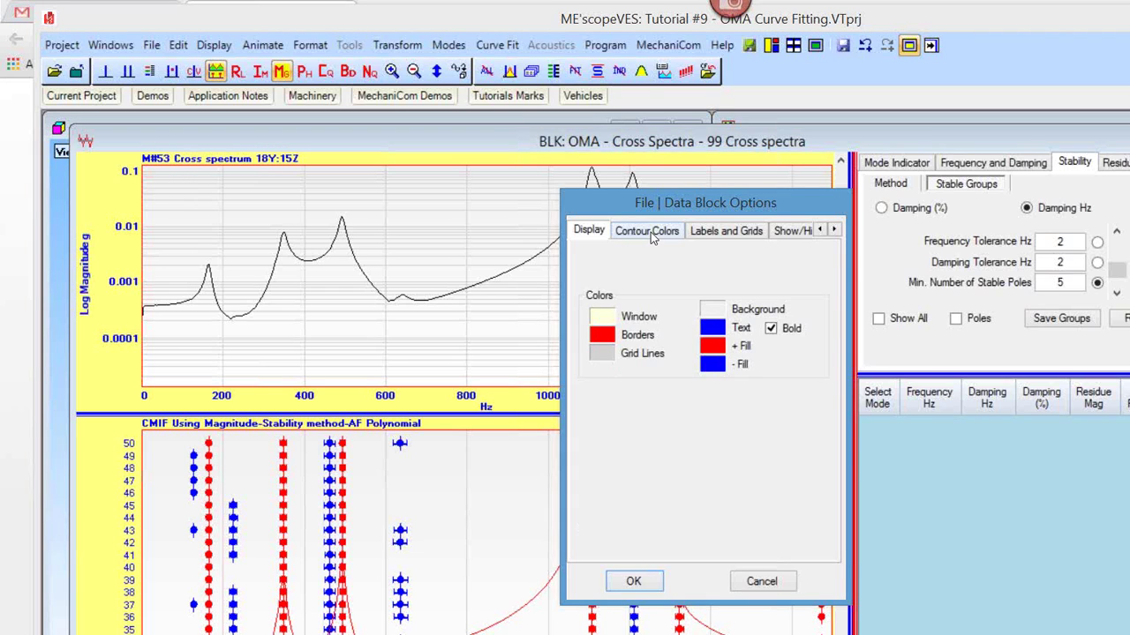
left_click(650, 234)
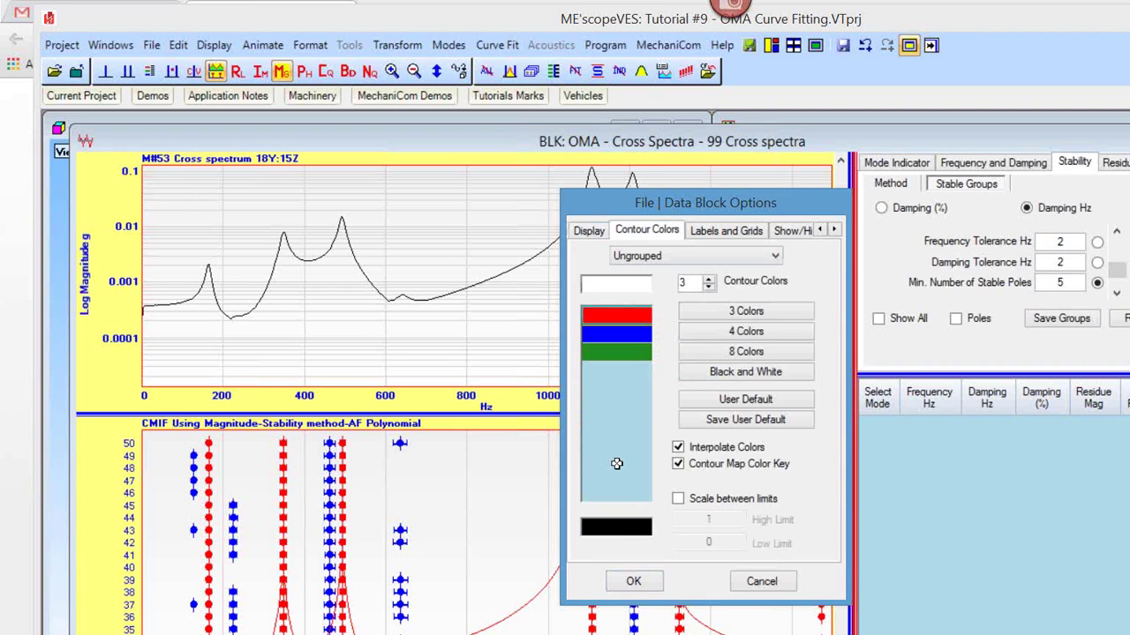
left_click(621, 319)
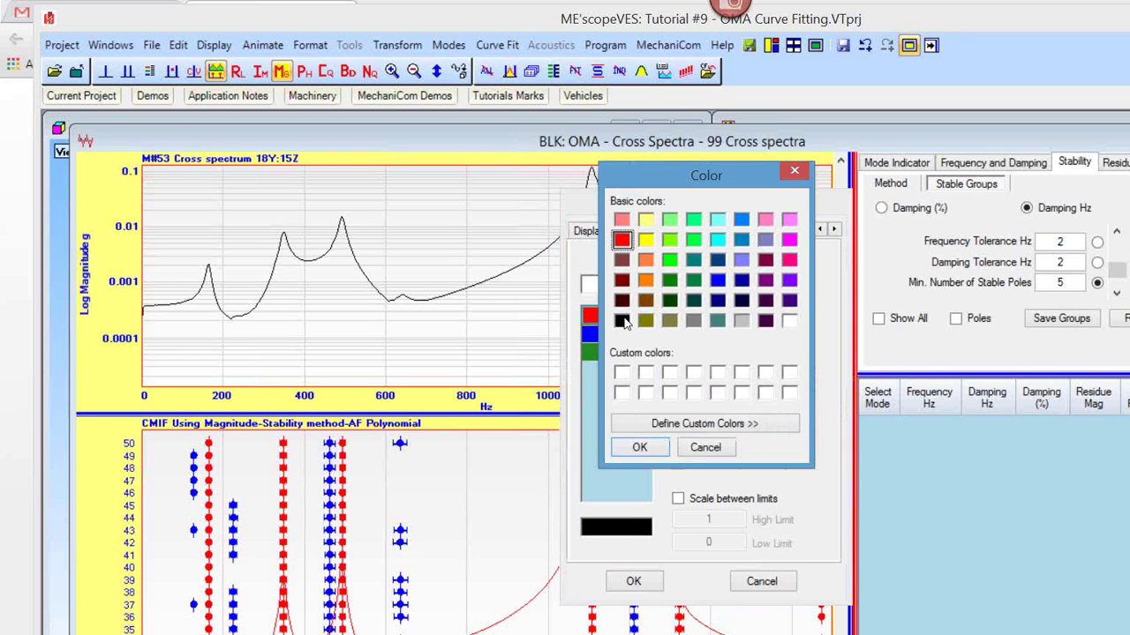
left_click(647, 281)
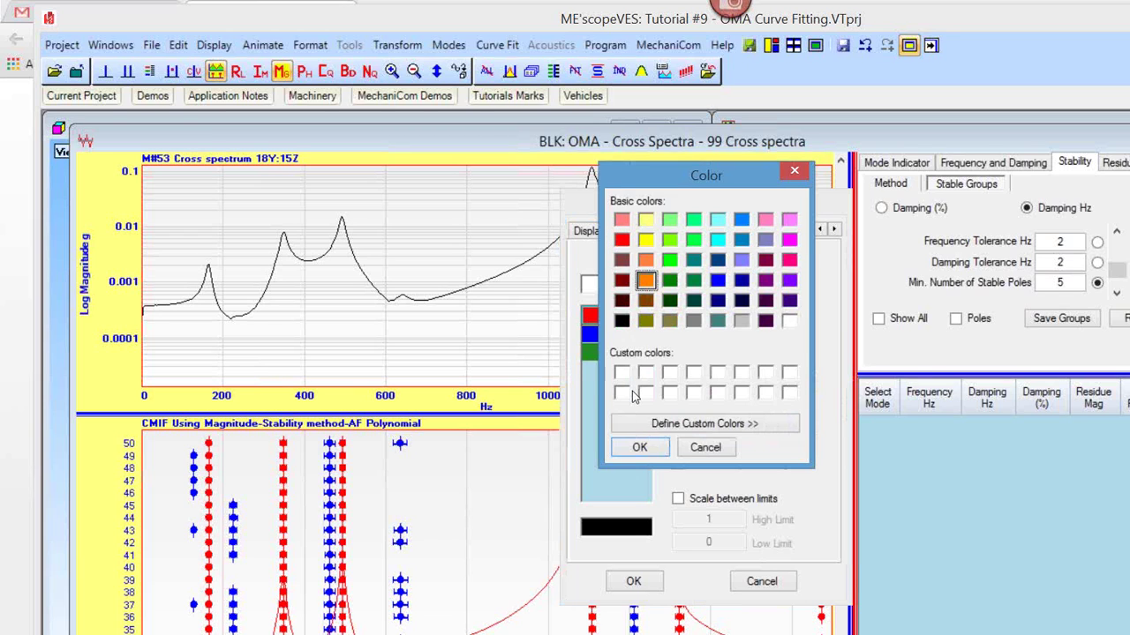
left_click(637, 450)
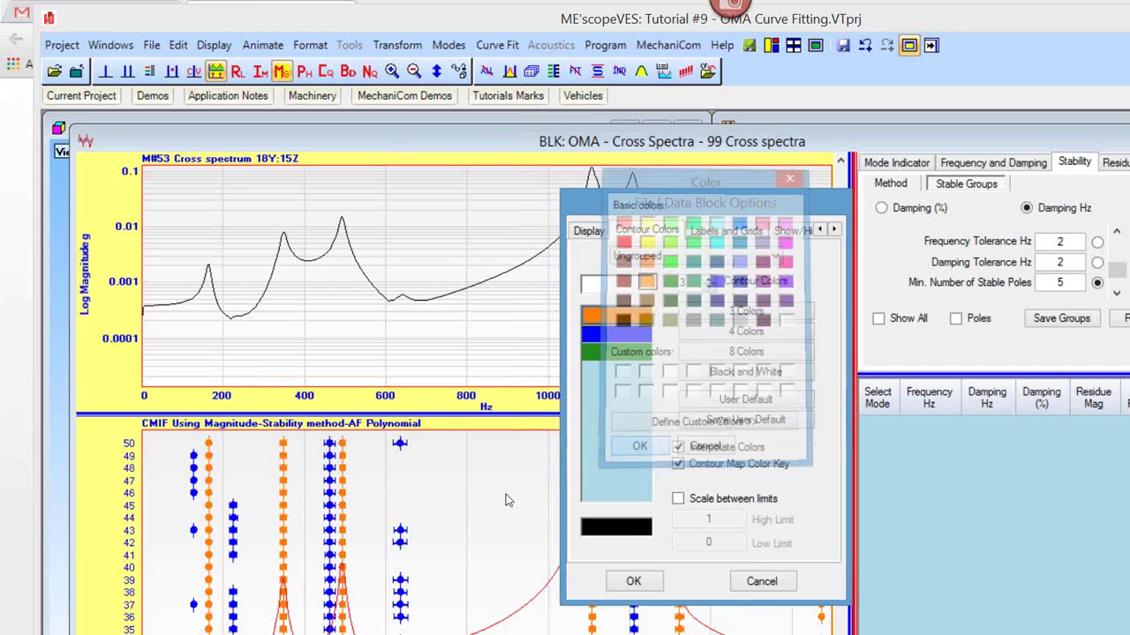
left_click(652, 583)
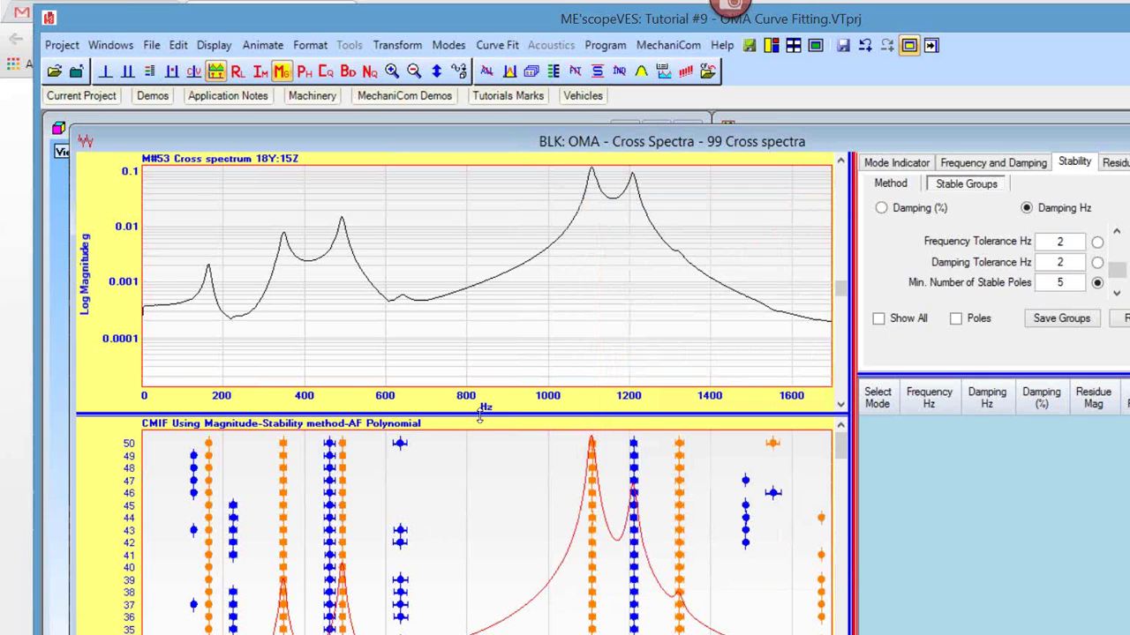
Step: Enlarge the stability diagram and examine how the stable pole groups extend across the model sizes
left_click_drag(488, 386, 488, 372)
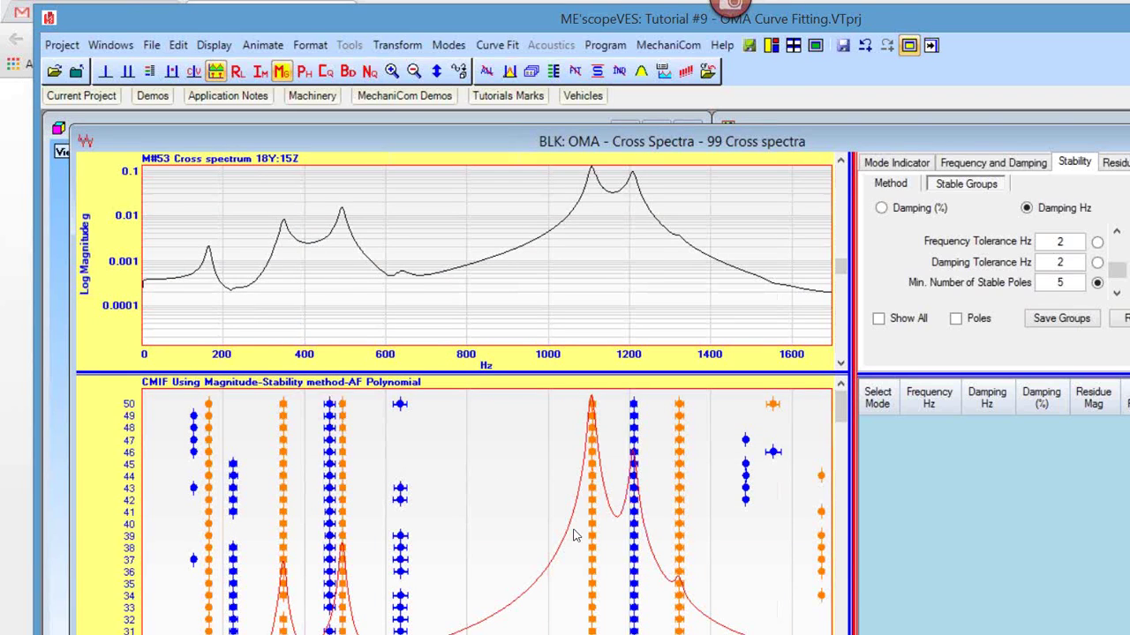
left_click_drag(844, 415, 812, 481)
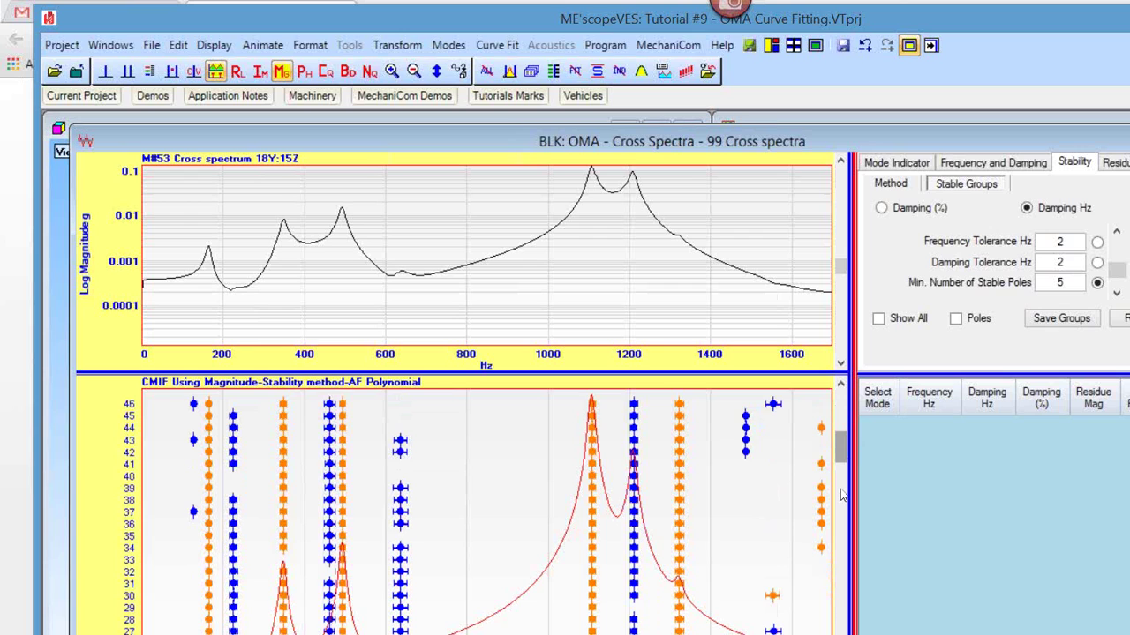
left_click_drag(842, 496, 858, 399)
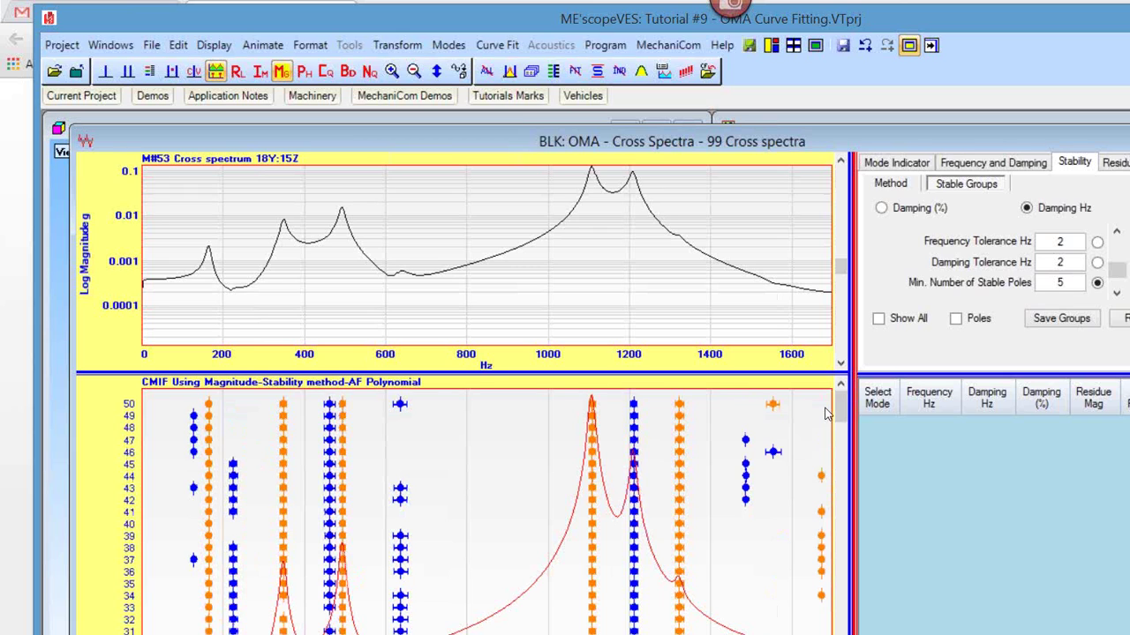
left_click_drag(841, 412, 842, 478)
scroll(831, 404, "up", 3)
scroll(843, 455, "down", 1)
scroll(821, 547, "up", 1)
Step: Raise the minimum number of stable poles to 12, enlarging the stability diagram to check the remaining pole groups
left_click(1119, 276)
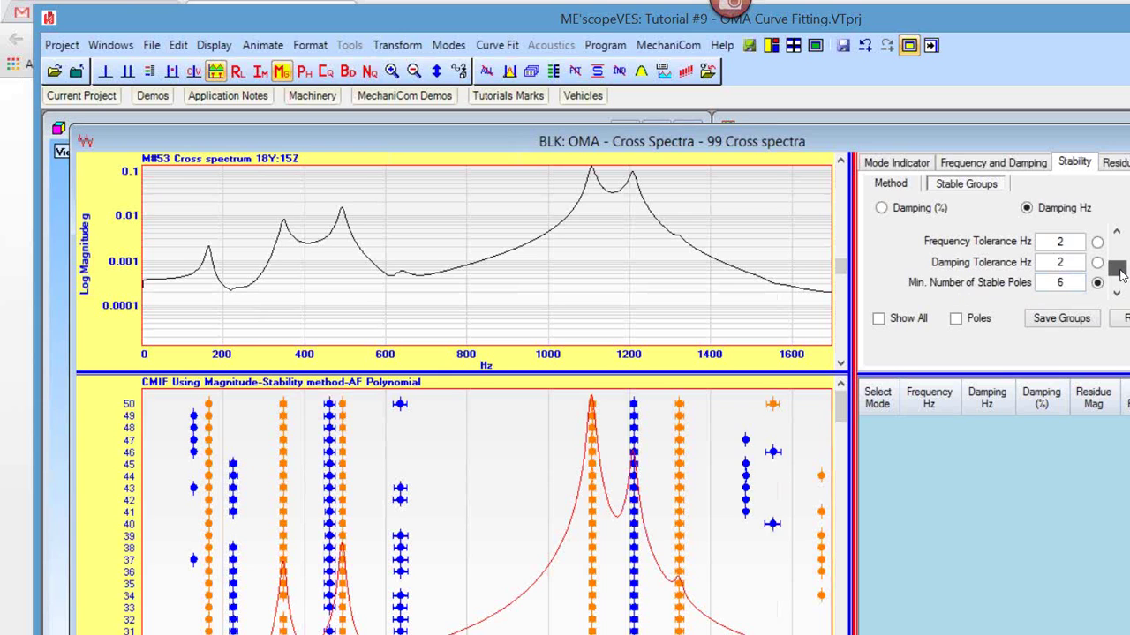
left_click(1119, 275)
left_click(1119, 275)
left_click(1119, 274)
left_click(1119, 274)
left_click(1120, 274)
left_click(1120, 274)
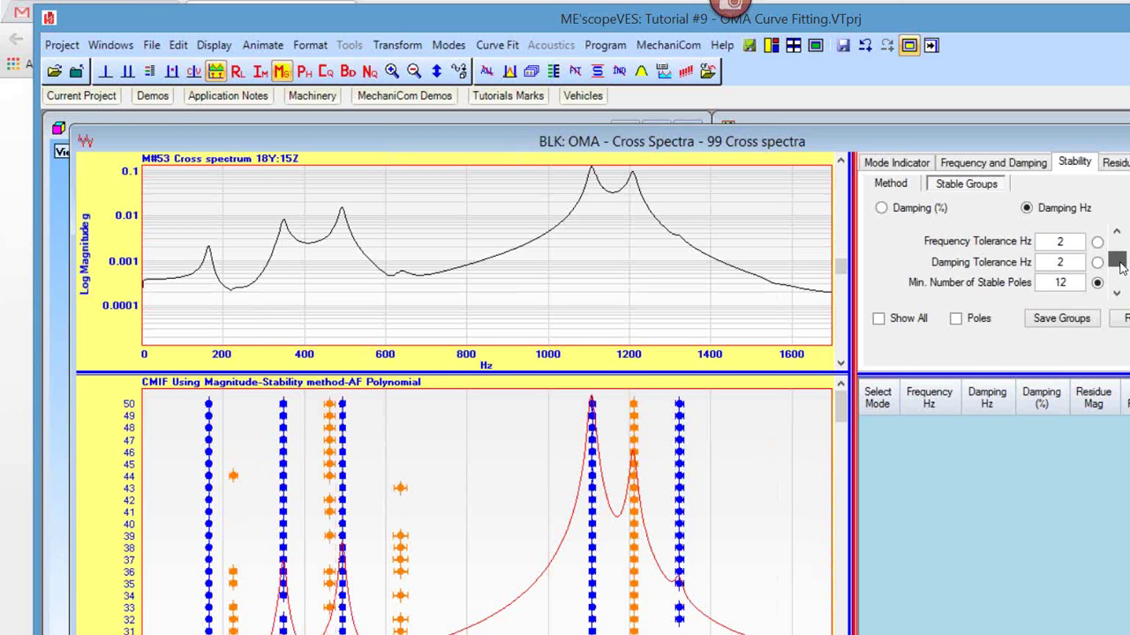
left_click_drag(1121, 269, 1119, 259)
left_click_drag(601, 372, 609, 296)
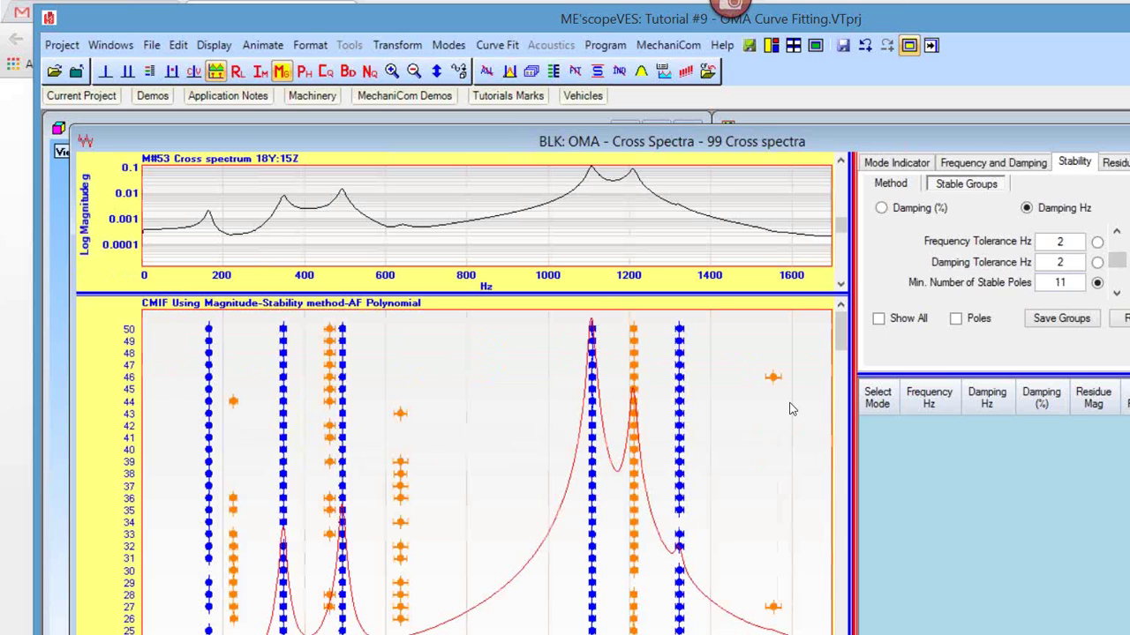
scroll(867, 521, "down", 5)
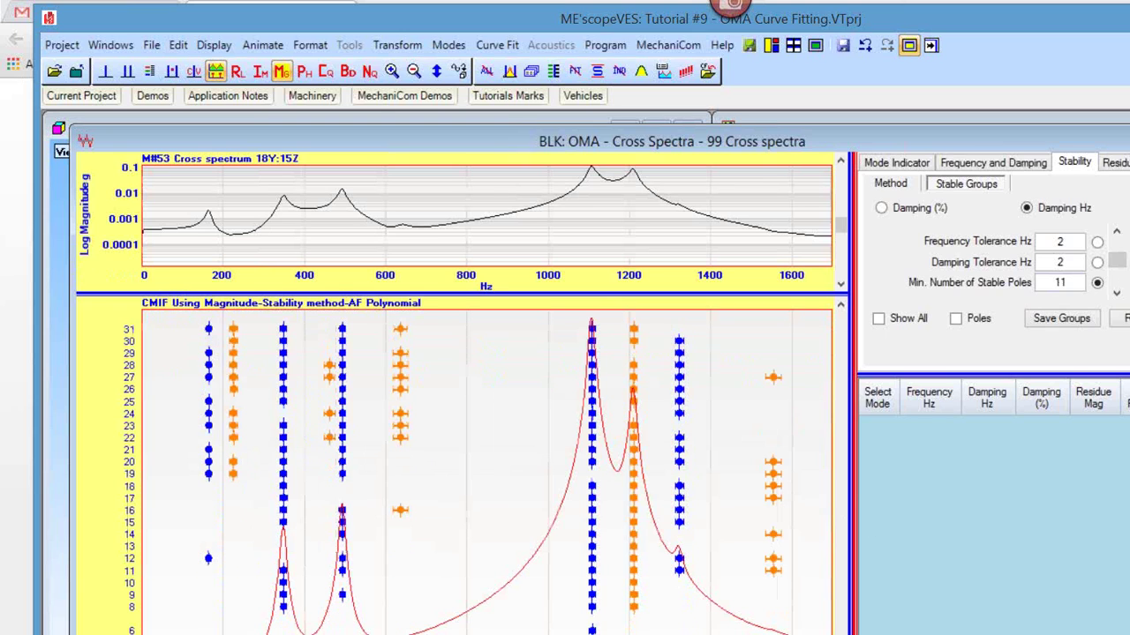
scroll(769, 524, "up", 2)
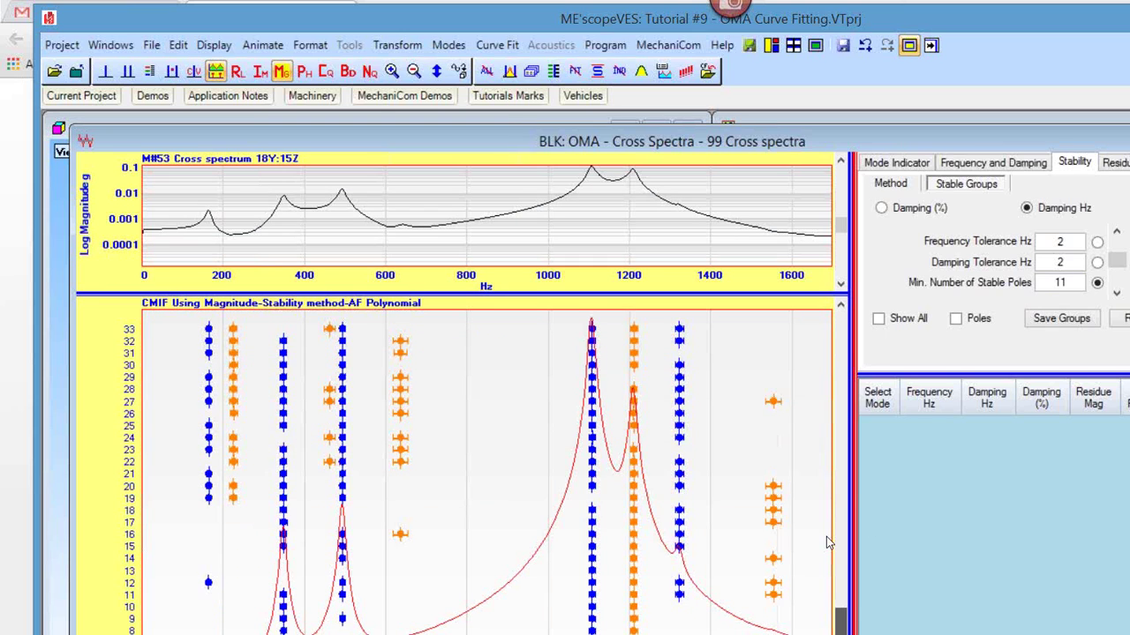
left_click(1117, 266)
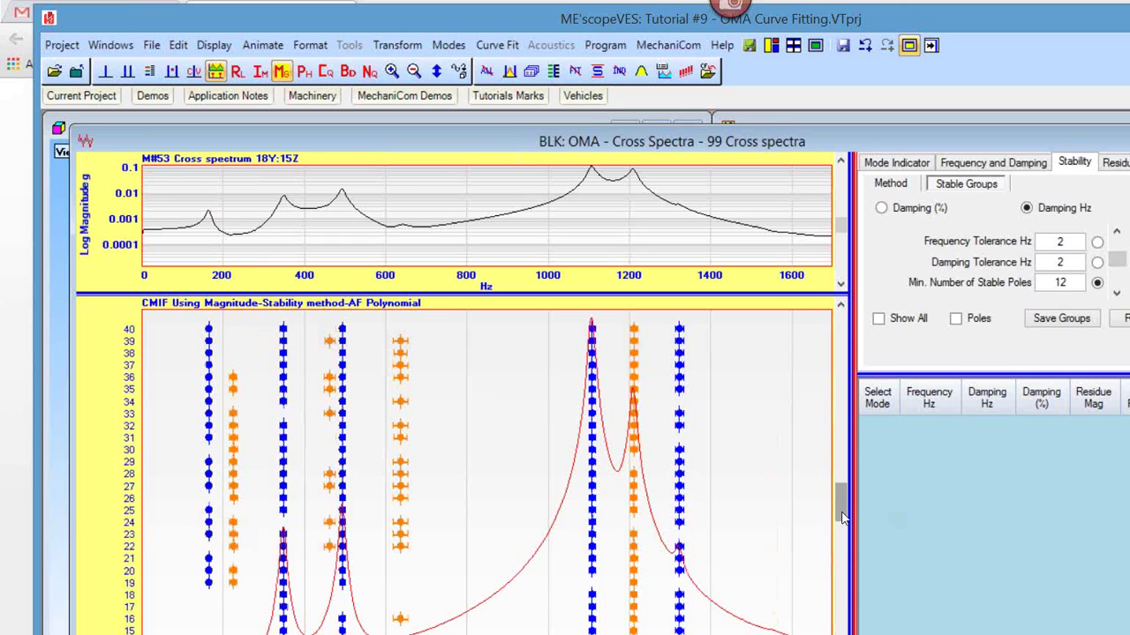
Step: Show all calculated poles in the stability diagram to compare them with the stable groups
left_click_drag(843, 518, 864, 375)
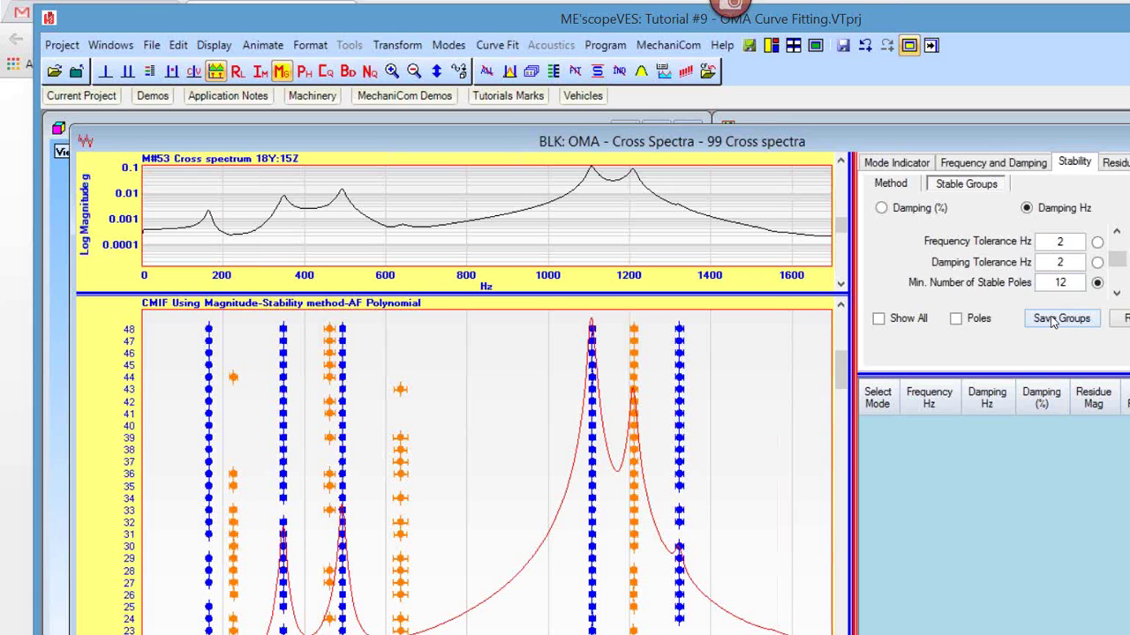
left_click(843, 406)
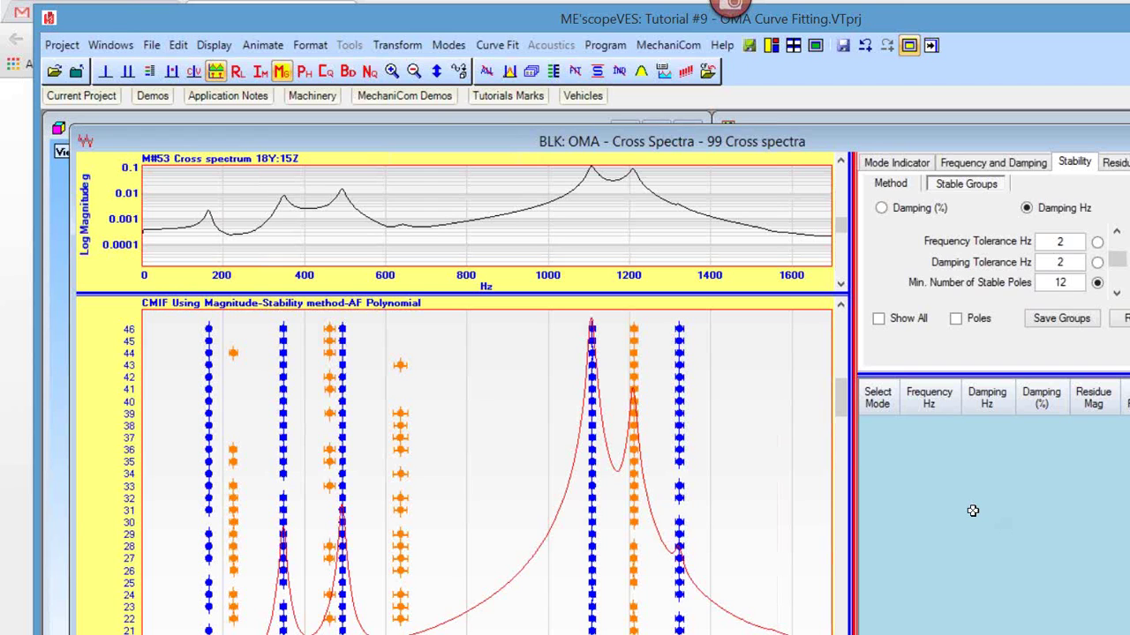
left_click(880, 321)
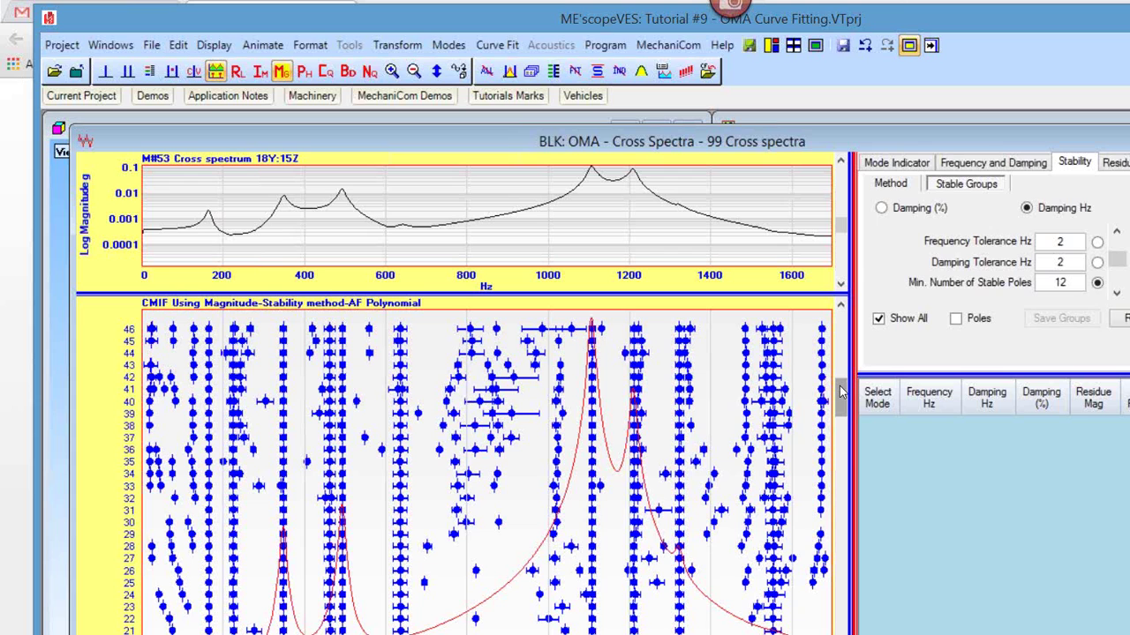
left_click_drag(842, 392, 894, 342)
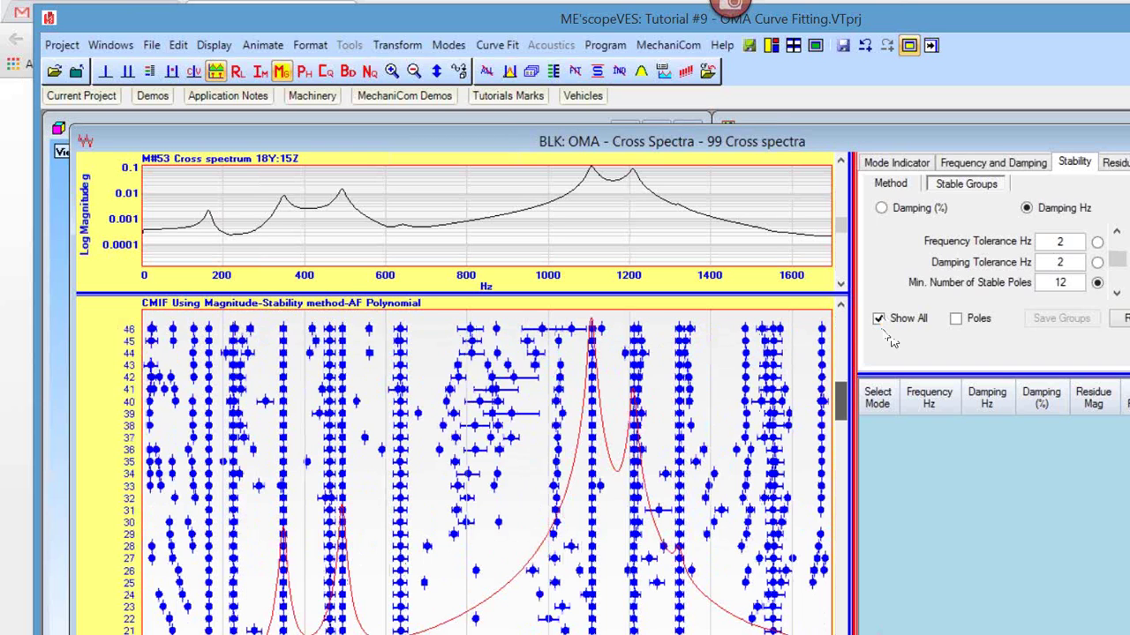
Step: Limit the diagram to stable groups again, save their frequency and damping estimates as modes, and enlarge the cross spectrum plot
left_click(878, 318)
left_click(1073, 320)
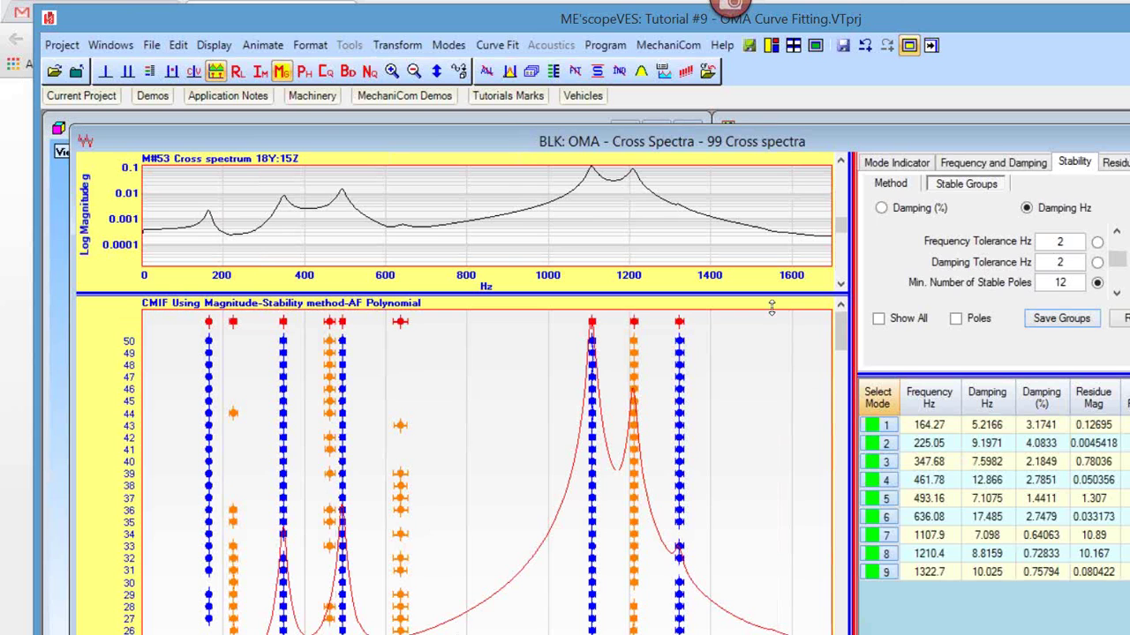
left_click_drag(771, 306, 771, 402)
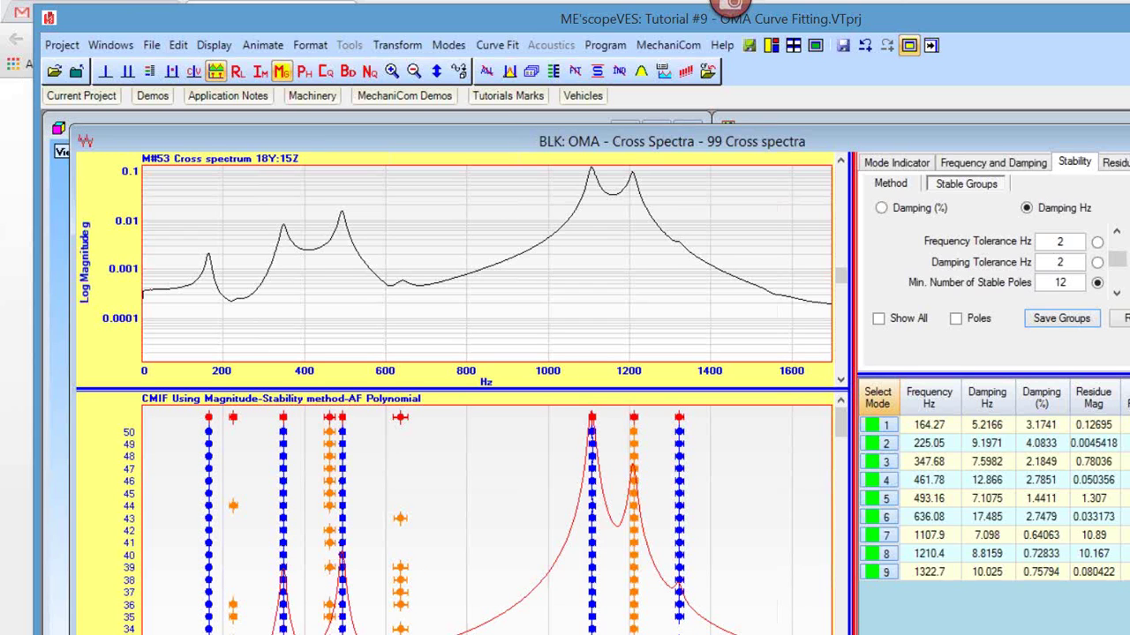
Step: Calculate the residues of the saved modes with the AF Polynomial method
key("ctrl+Tab")
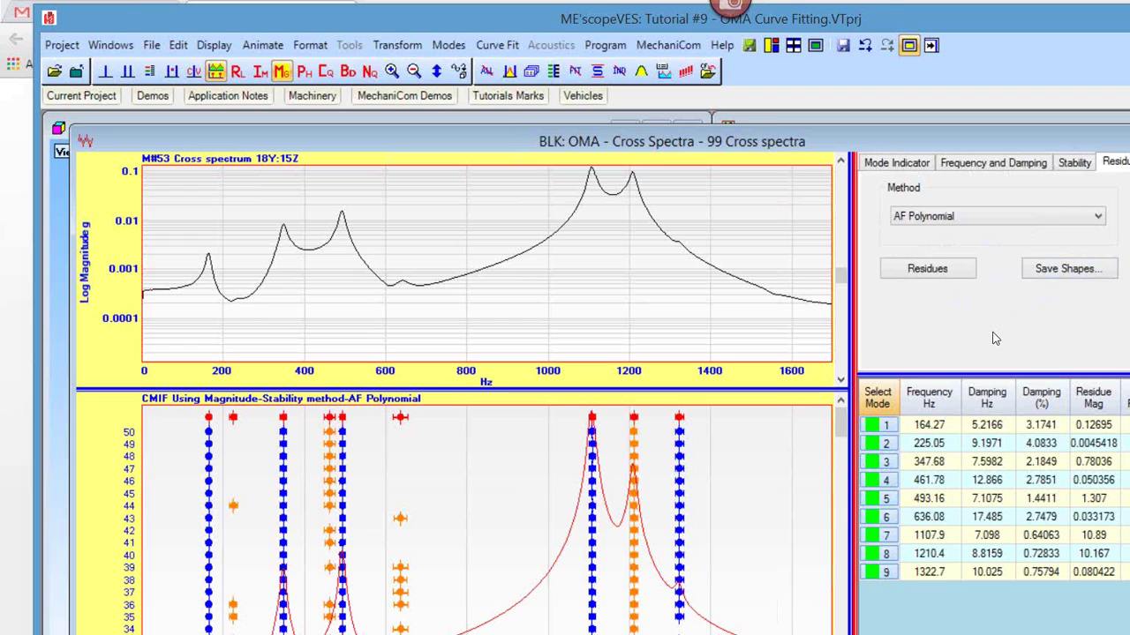
left_click(927, 270)
left_click(941, 272)
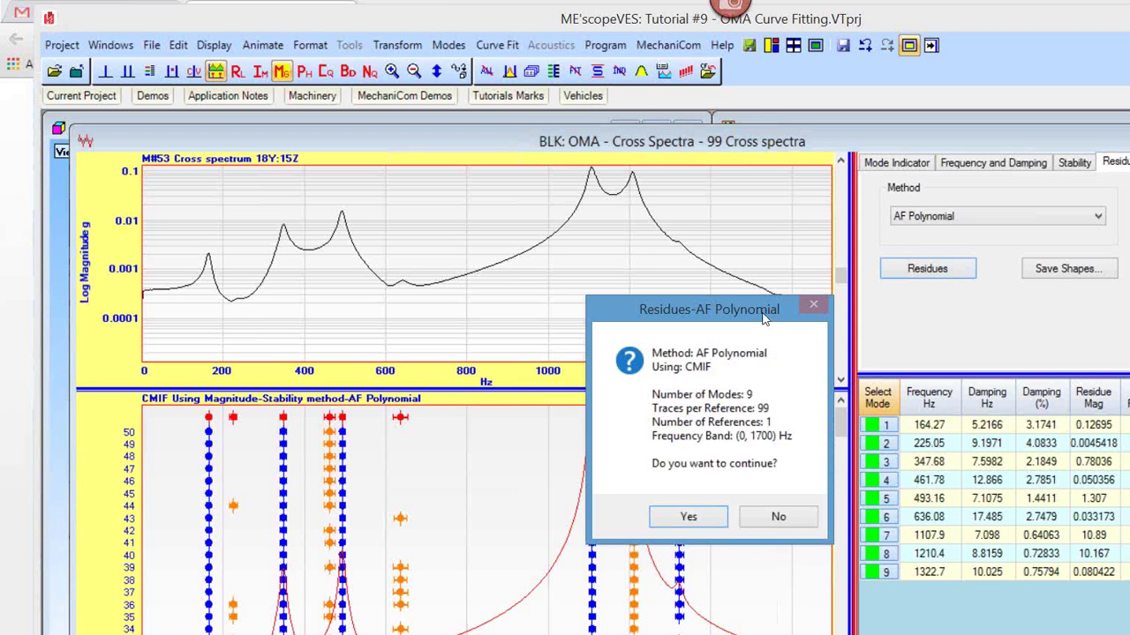
left_click_drag(764, 319, 923, 229)
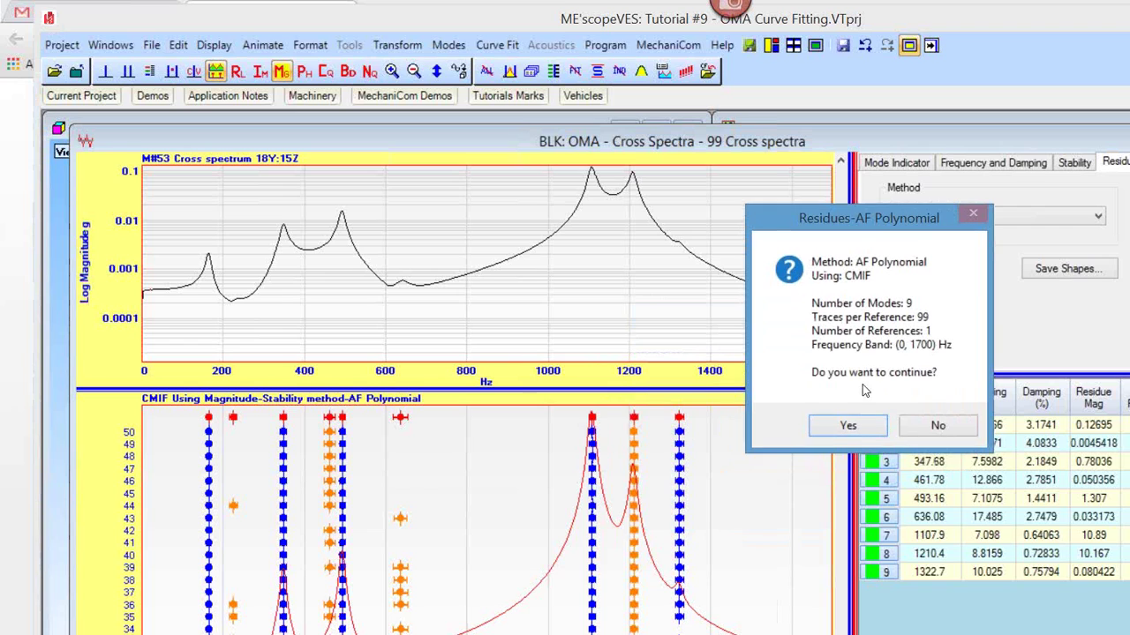
left_click(870, 429)
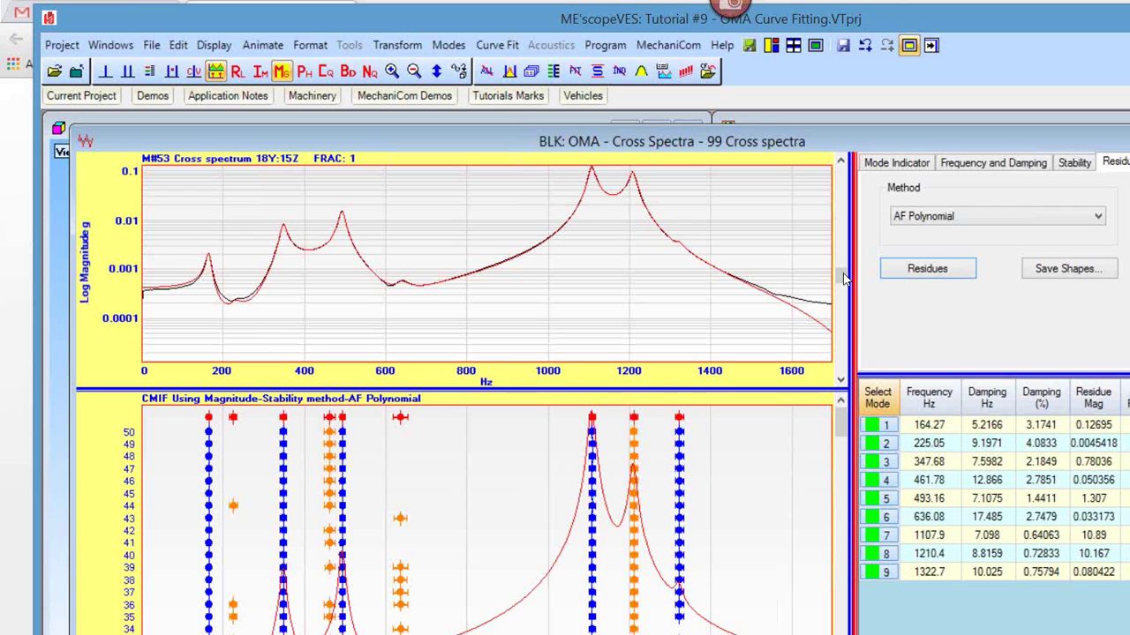
Step: Check the fit curves on several cross spectra, and set the minimum number of stable poles to 10
left_click_drag(844, 271, 843, 258)
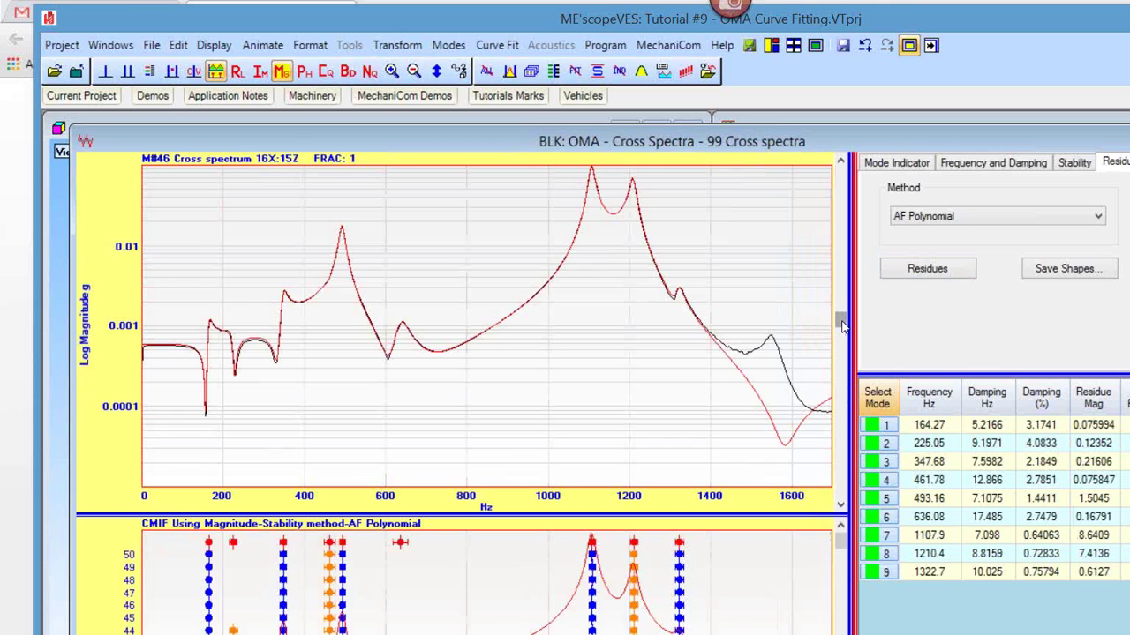
mouse_move(843, 326)
left_mouse_down()
mouse_move(865, 218)
mouse_move(851, 225)
mouse_move(848, 327)
mouse_move(847, 263)
mouse_move(845, 275)
mouse_move(842, 462)
mouse_move(811, 481)
left_mouse_up()
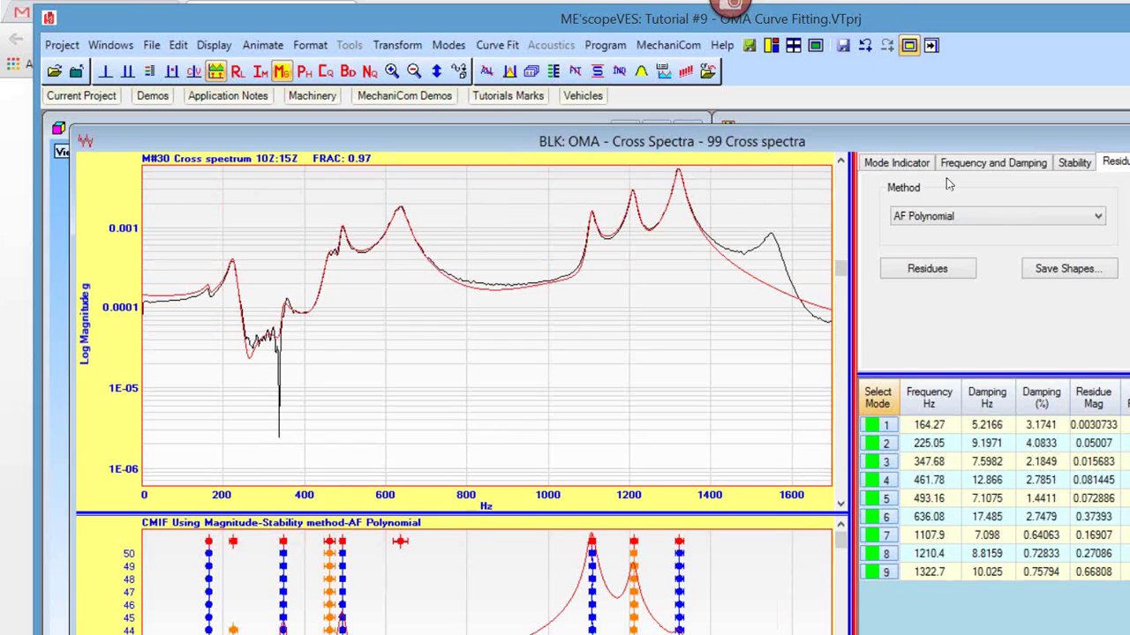
left_click(1074, 164)
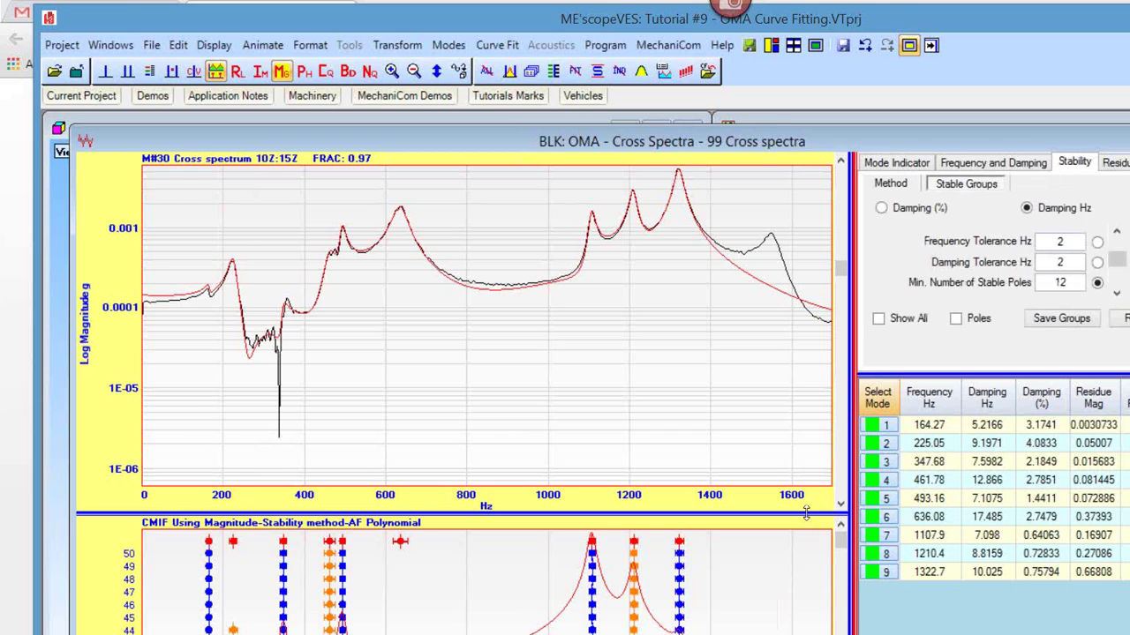
left_click_drag(805, 513, 1081, 303)
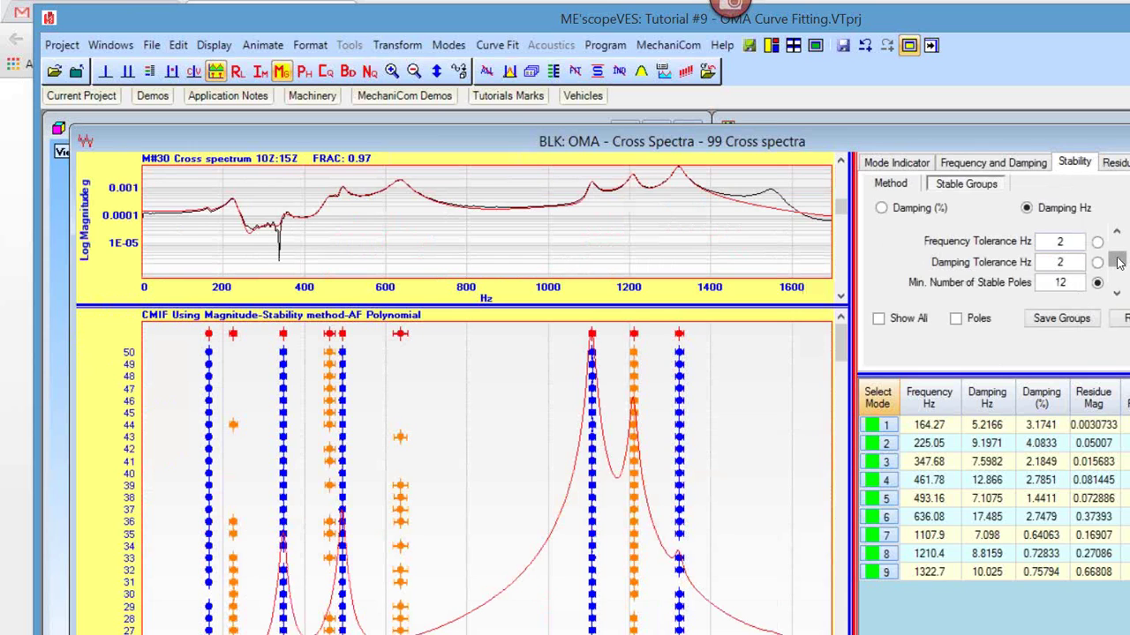
left_click(1117, 262)
left_click(1118, 261)
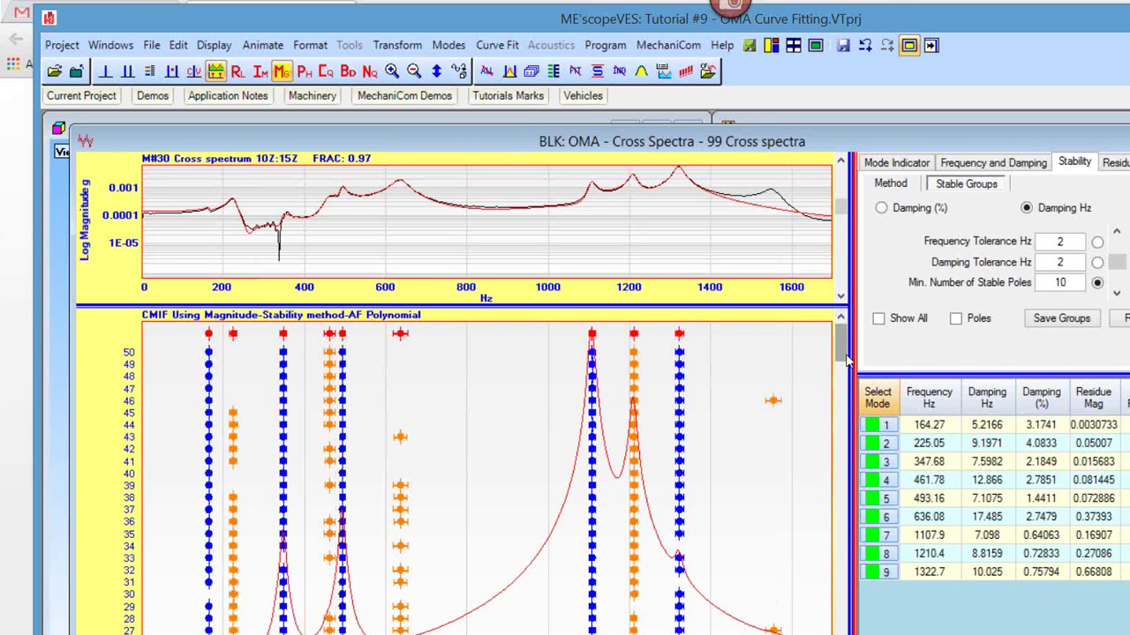
Step: Look through the pole groups in the stability diagram and enlarge the text of the modes table
left_click_drag(846, 410, 885, 598)
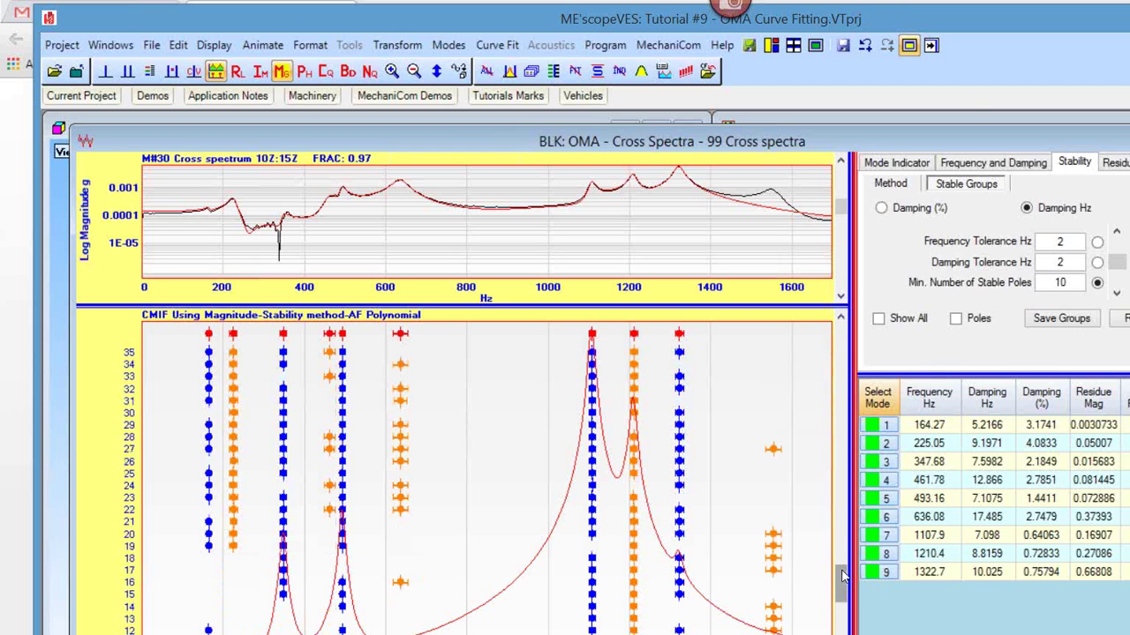
scroll(853, 500, "up", 1)
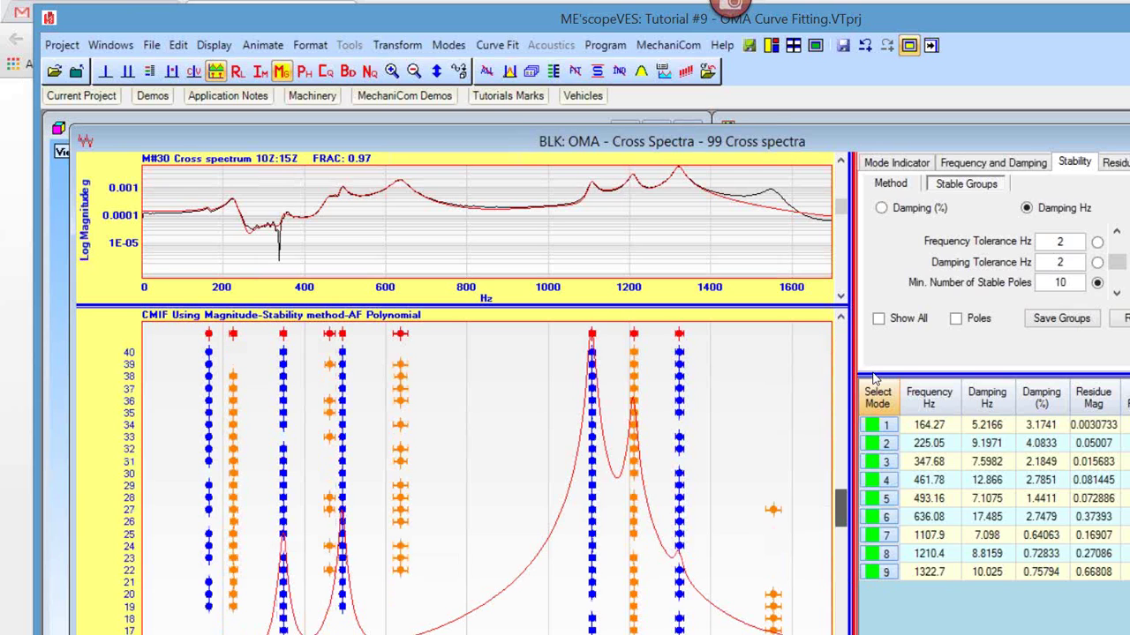
scroll(874, 378, "up", 2)
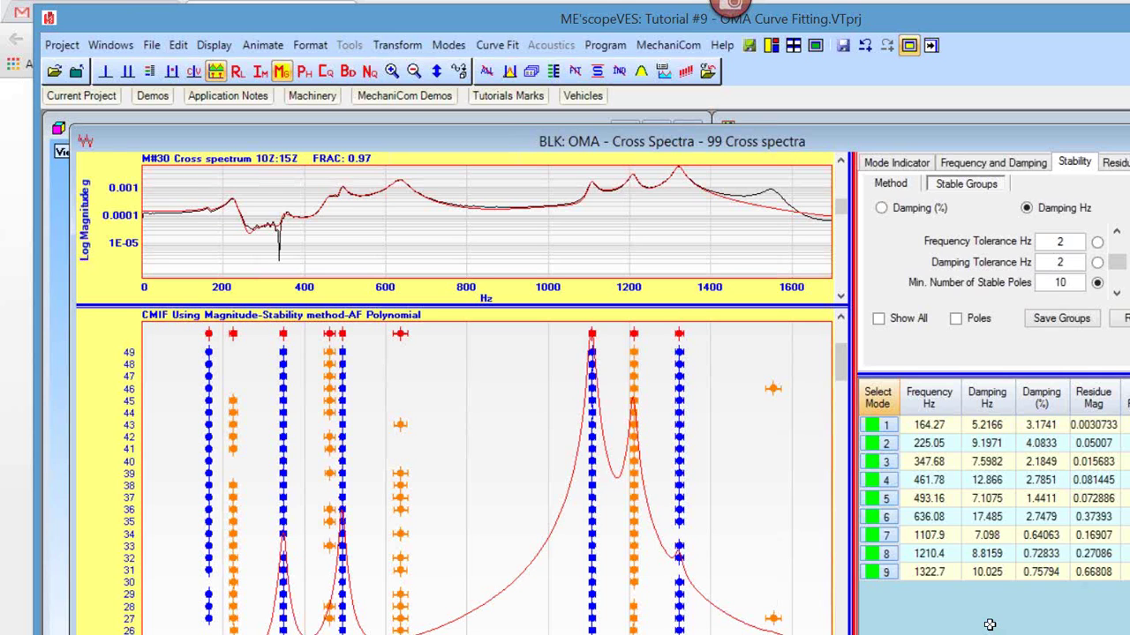
left_click(971, 519)
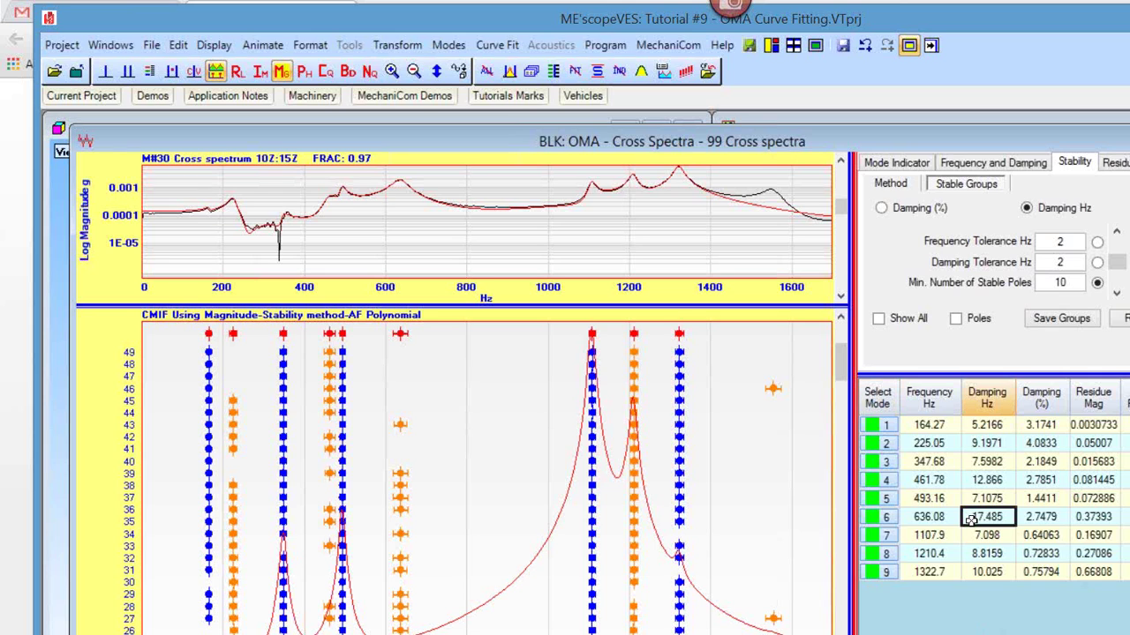
scroll(970, 519, "up", 2)
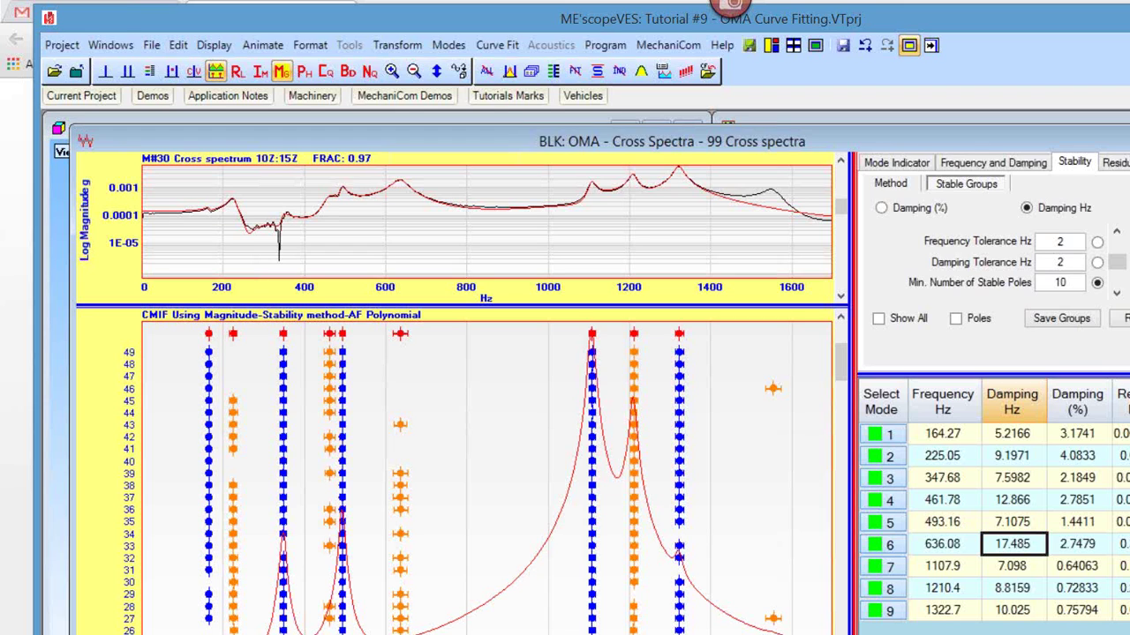
Step: Examine the pole group around 1550 Hz in the stability diagram over the different model sizes
left_click(842, 401)
left_click_drag(842, 402, 954, 484)
scroll(955, 484, "down", 7)
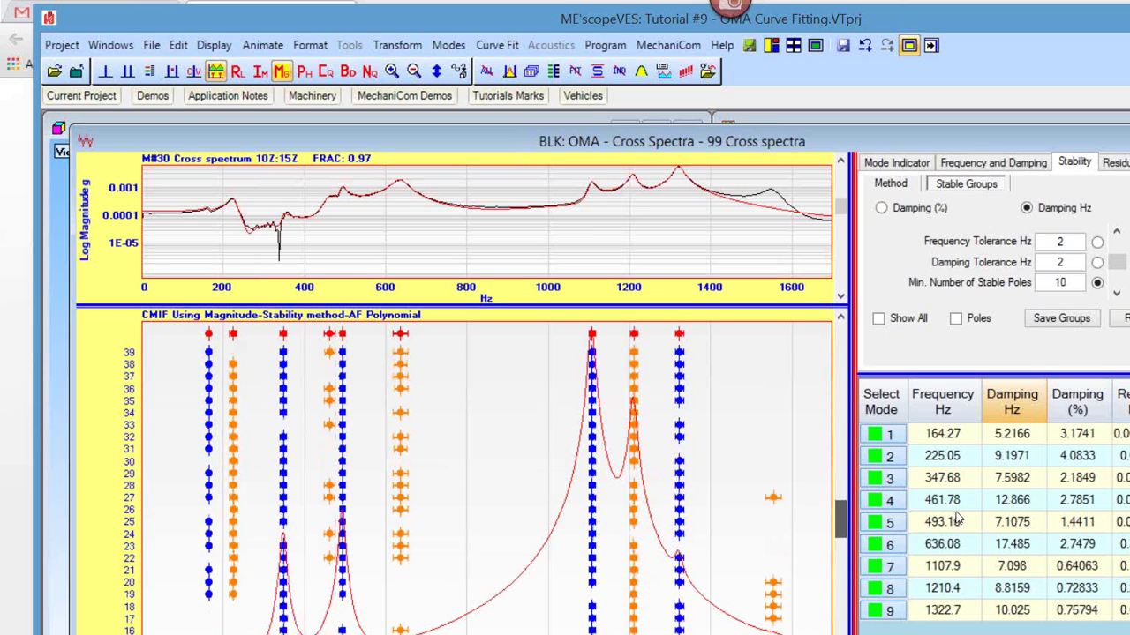
scroll(833, 449, "up", 9)
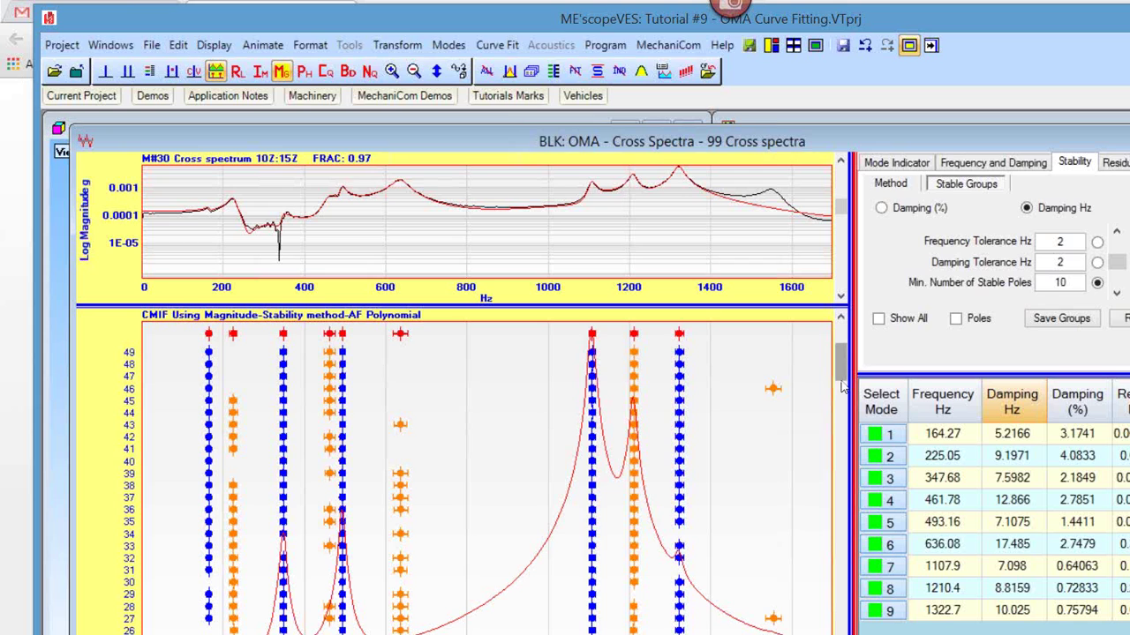
scroll(841, 462, "down", 1)
scroll(840, 463, "down", 11)
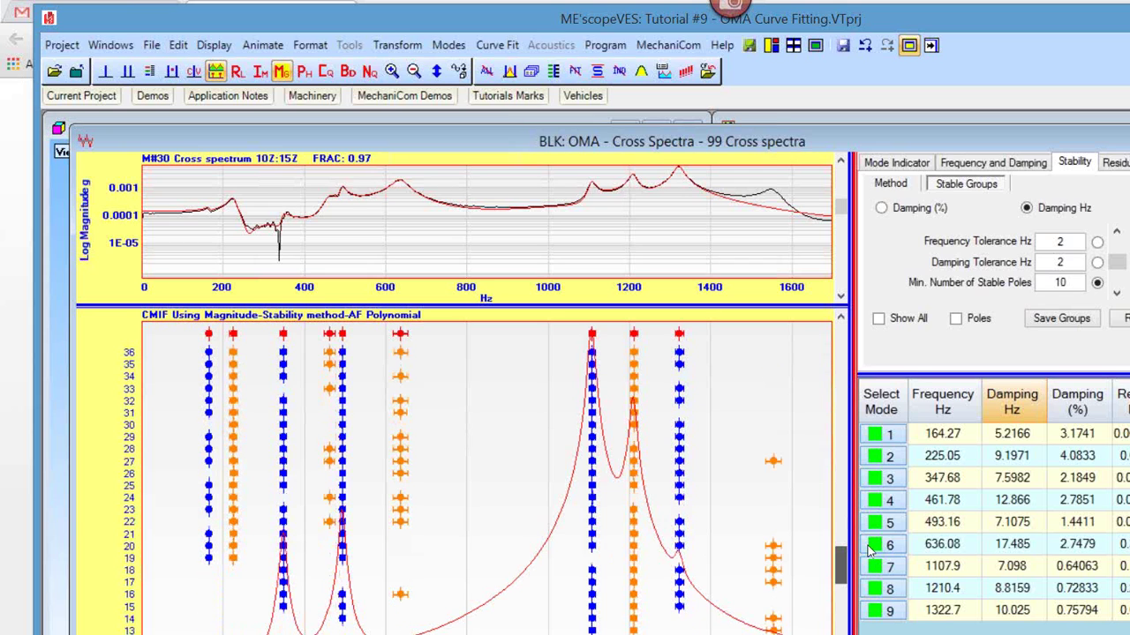
scroll(617, 379, "up", 3)
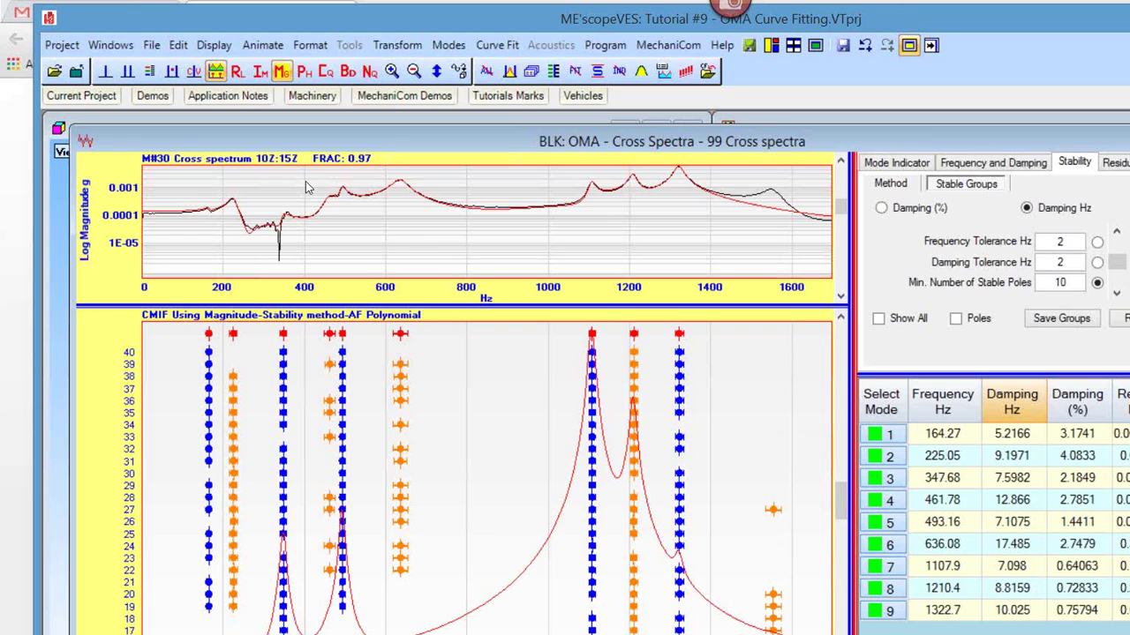
Step: Turn on the band cursor and place it around the last unfitted peak, from about 1440 to 1650 Hz
left_click(128, 72)
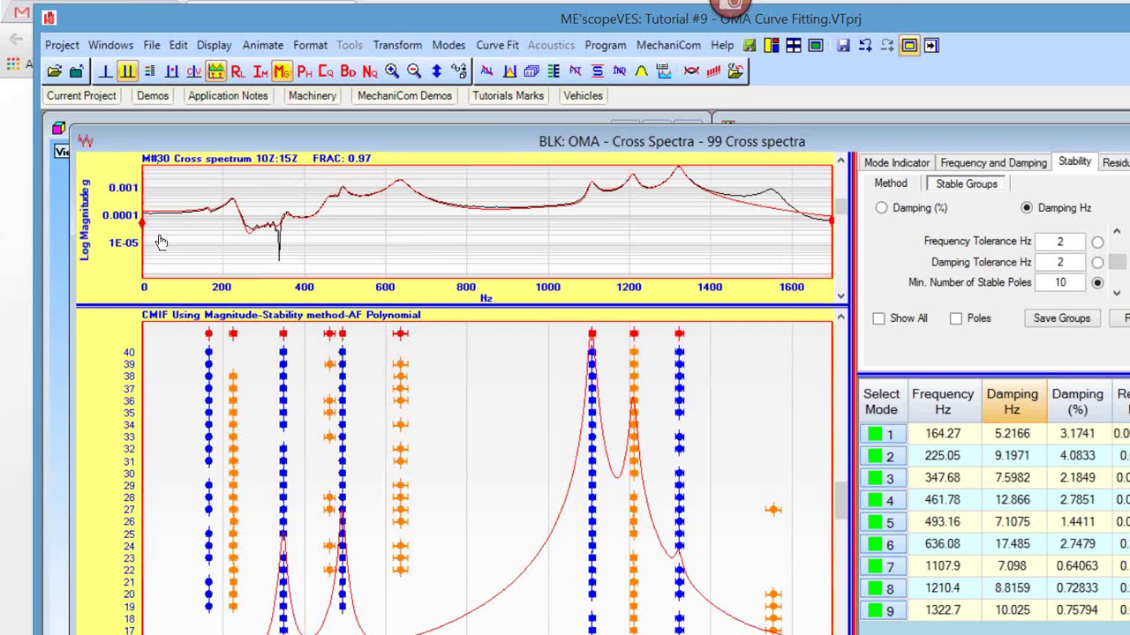
left_click_drag(205, 243, 676, 277)
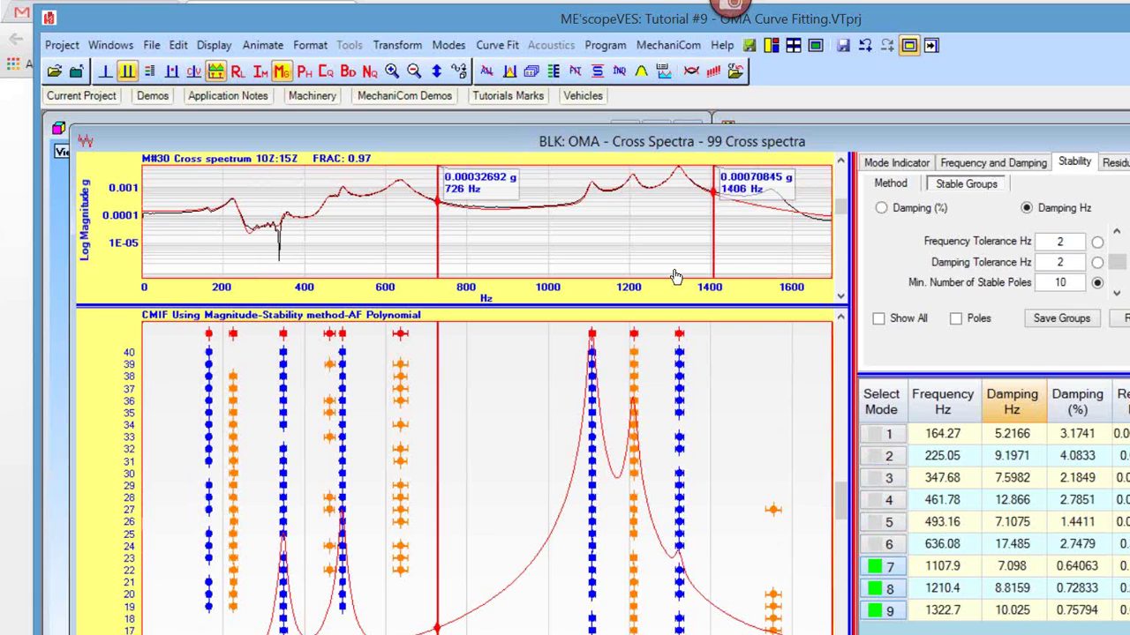
left_click_drag(548, 253, 780, 248)
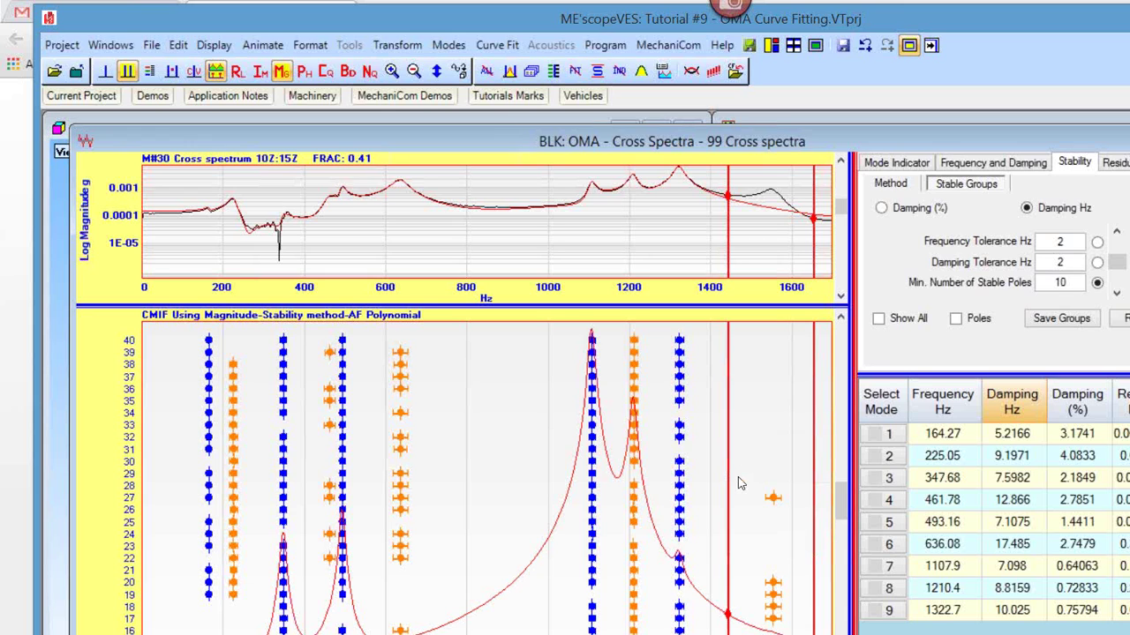
Step: Inspect the poles near 1554 Hz inside the cursor band and save this stable group as an additional mode
mouse_move(790, 504)
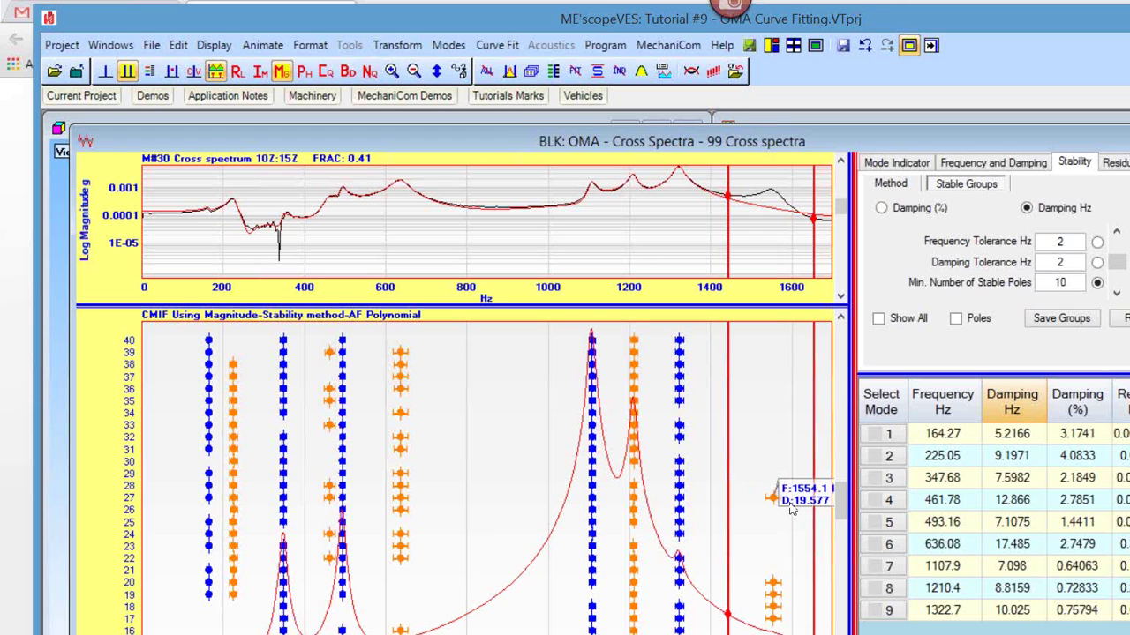
mouse_move(787, 596)
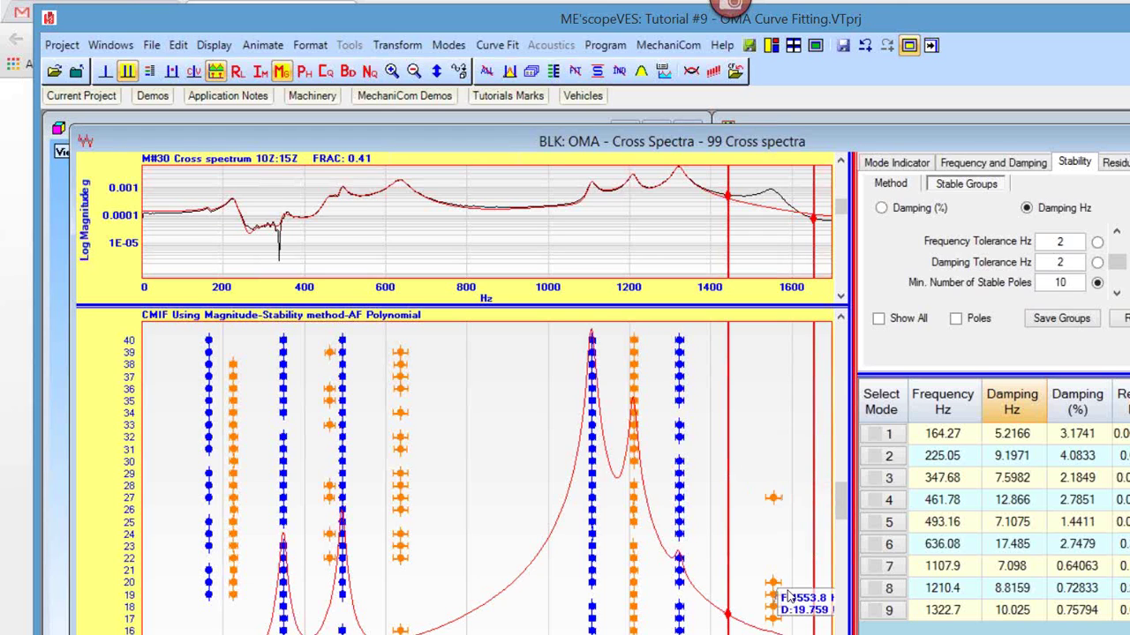
mouse_move(790, 626)
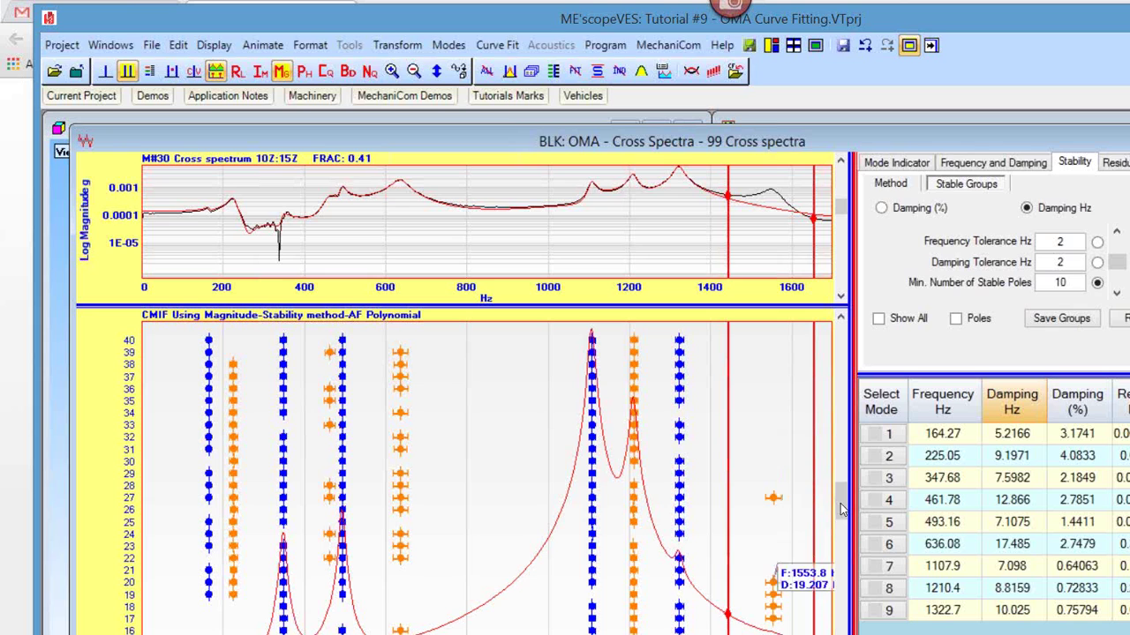
scroll(855, 575, "down", 1)
scroll(854, 575, "down", 7)
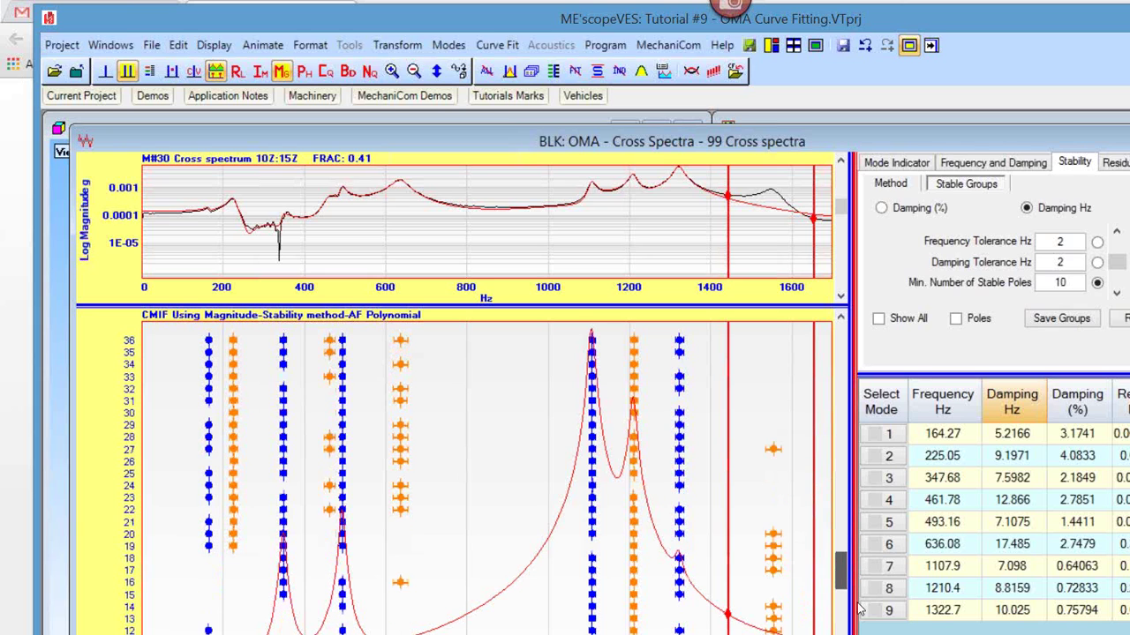
scroll(874, 629, "up", 1)
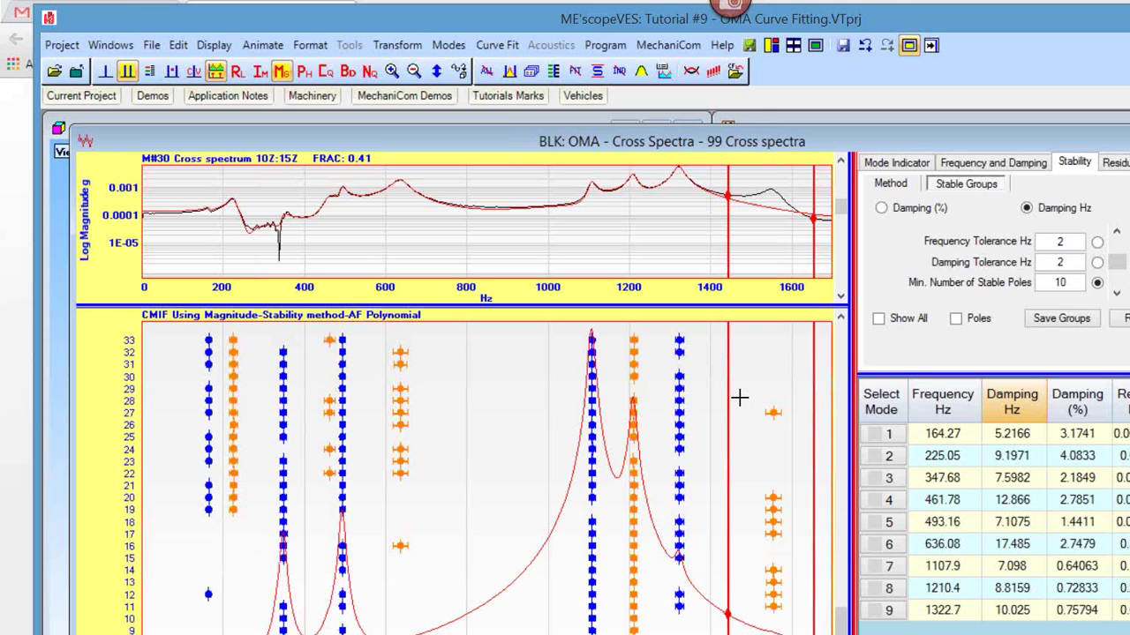
left_click_drag(738, 398, 805, 629)
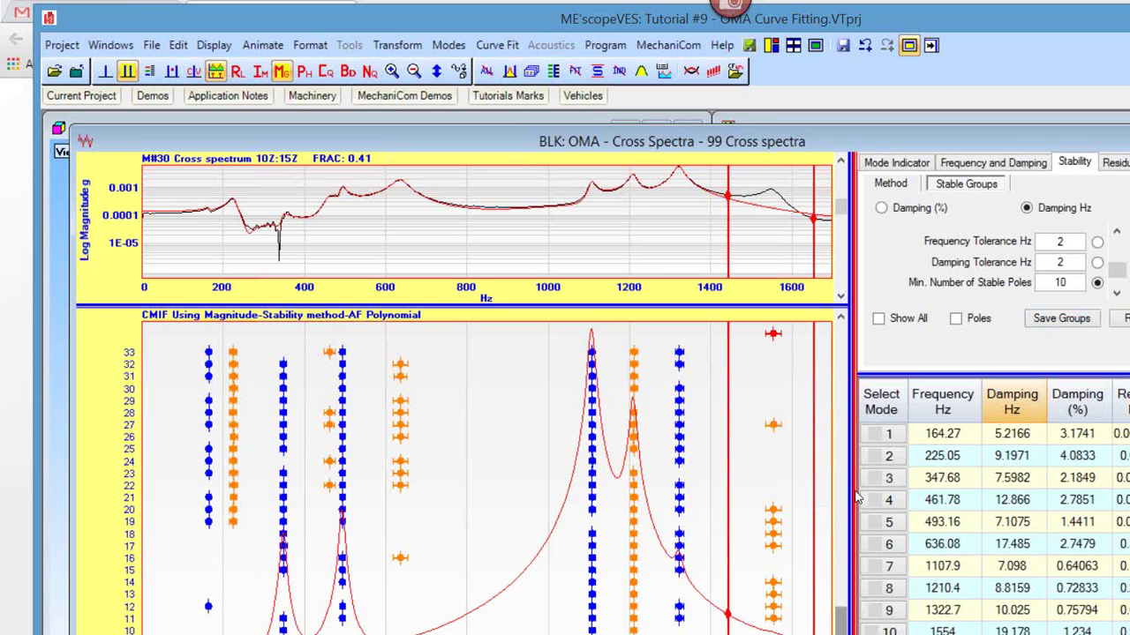
scroll(838, 477, "up", 5)
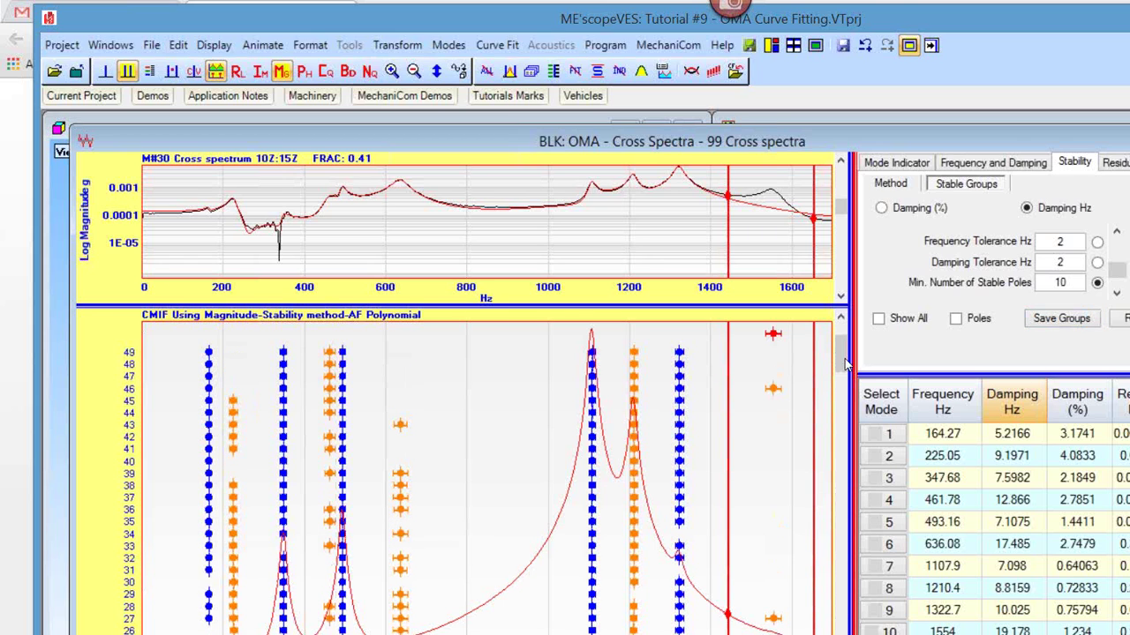
left_click_drag(846, 369, 845, 391)
scroll(845, 388, "down", 1)
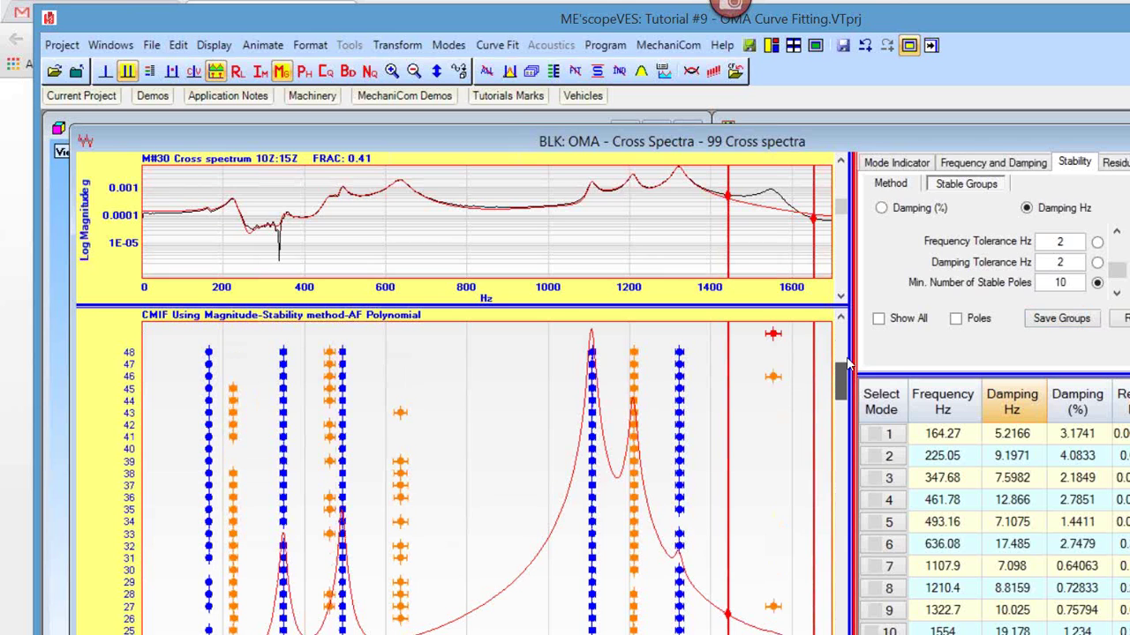
scroll(847, 364, "up", 1)
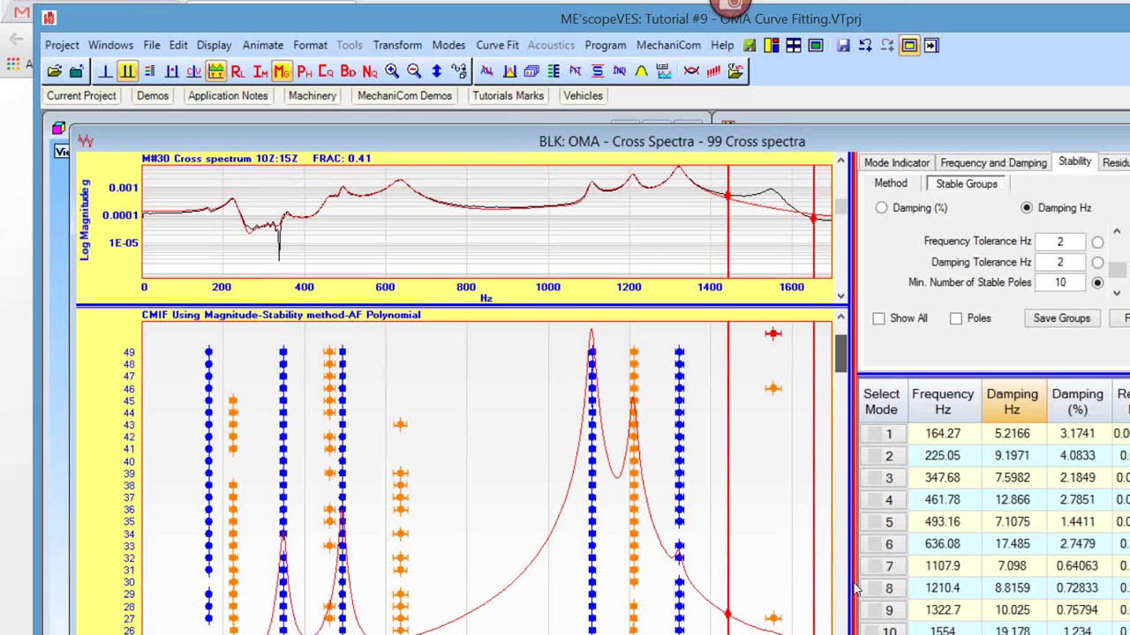
scroll(746, 632, "down", 4)
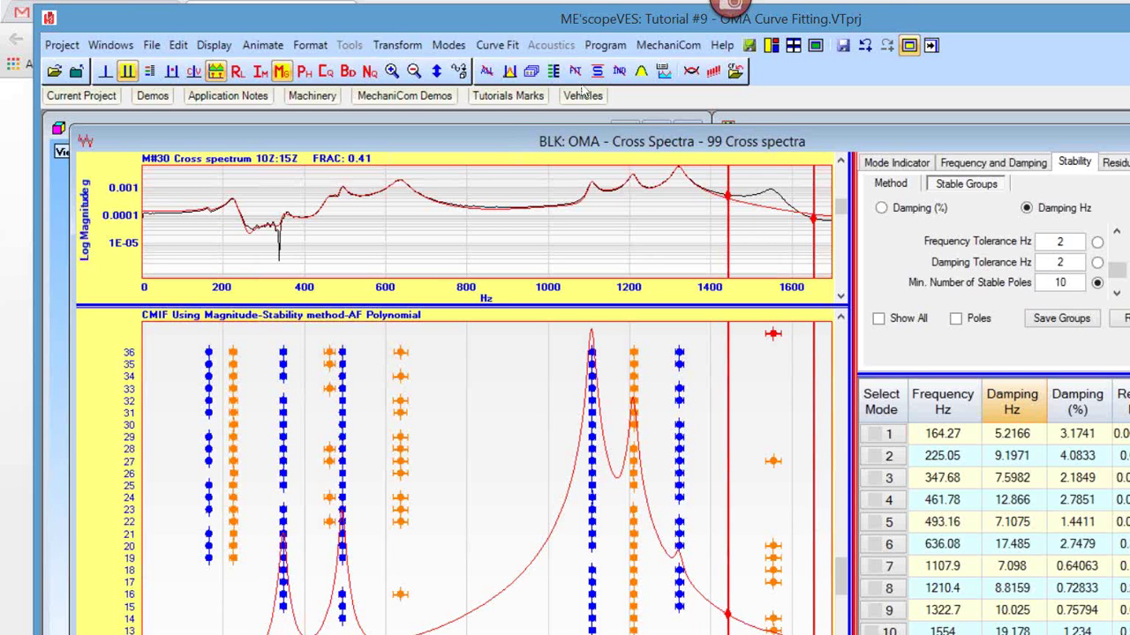
Step: Try to delete the selected modes, and turn off the band cursor
left_click(619, 70)
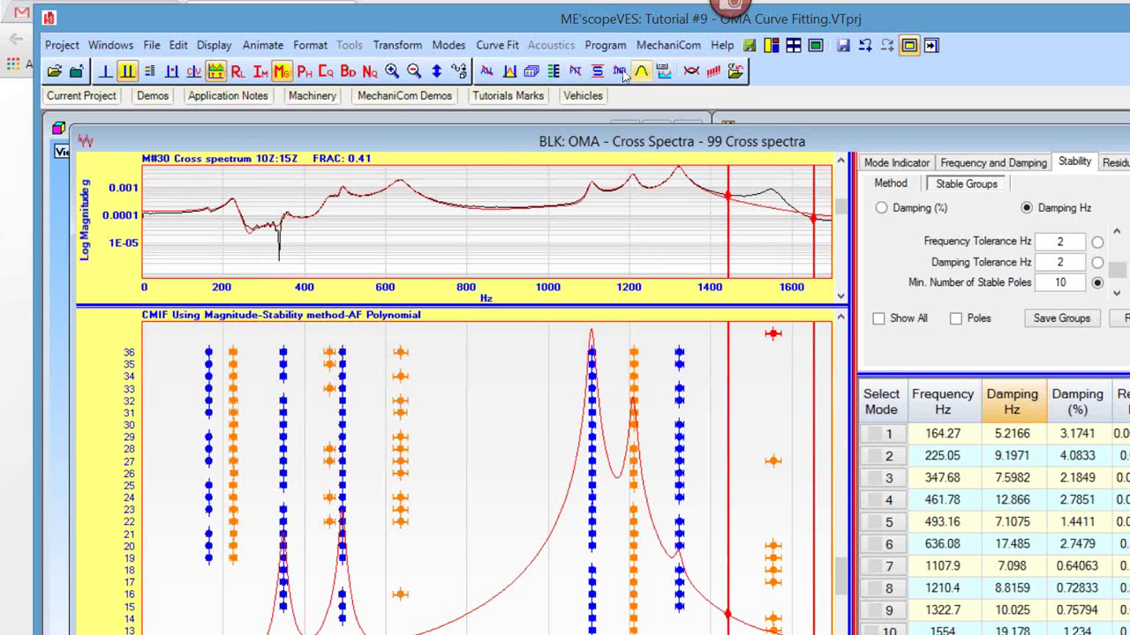
left_click(554, 73)
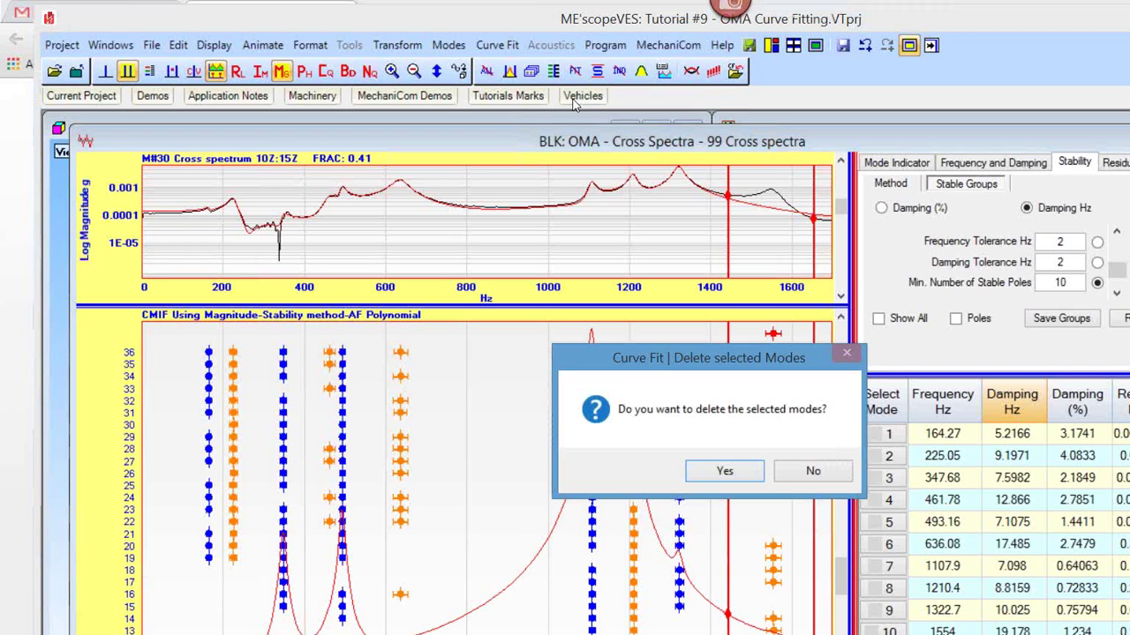
left_click(727, 471)
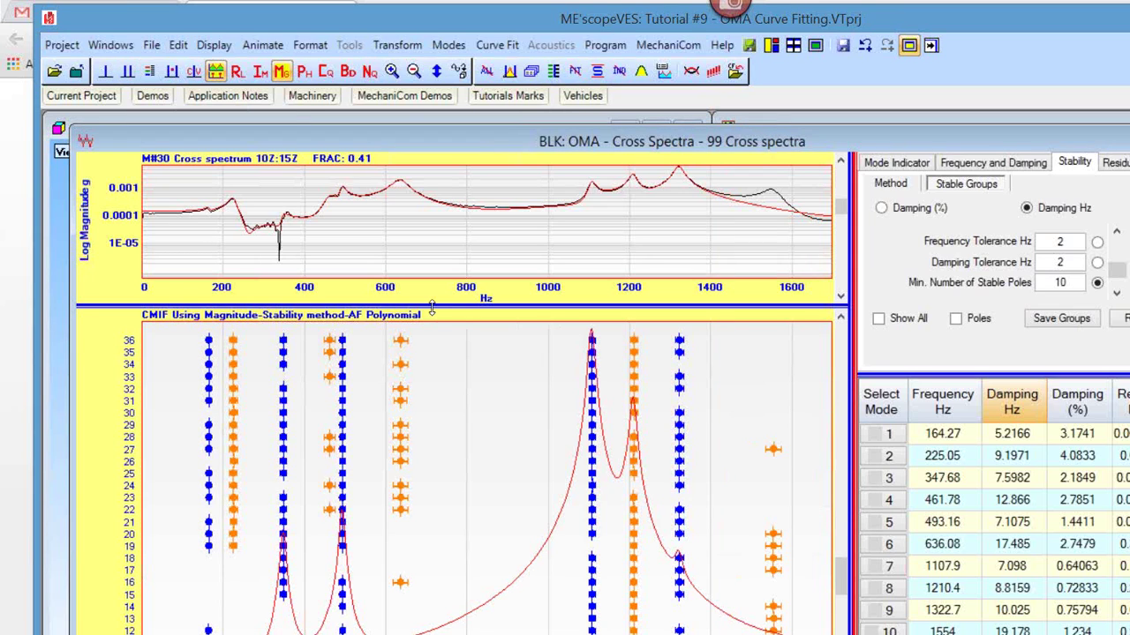
Step: Recalculate the residues of all modes with the AF Polynomial method and check the fit curves on an enlarged cross spectrum plot
left_click_drag(432, 309, 414, 457)
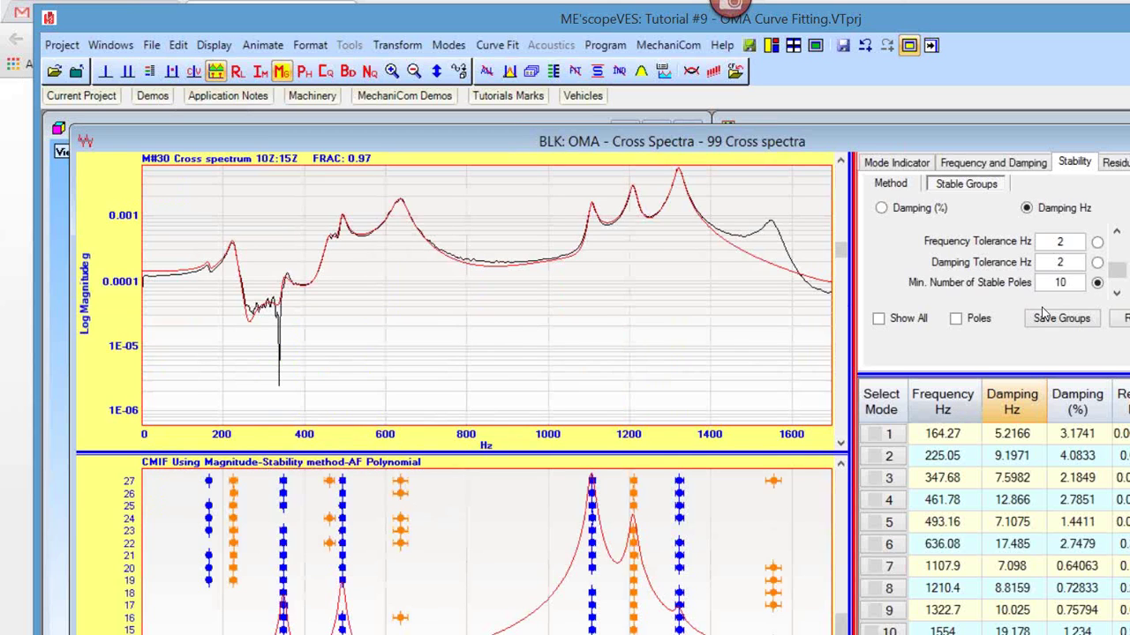
left_click(1116, 163)
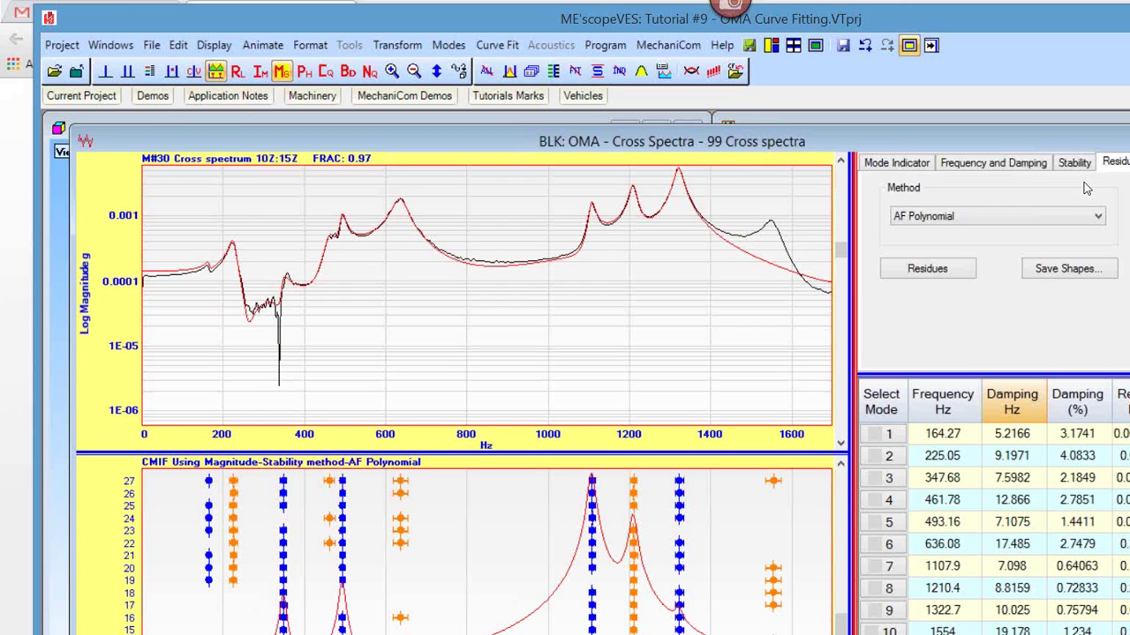
left_click(952, 270)
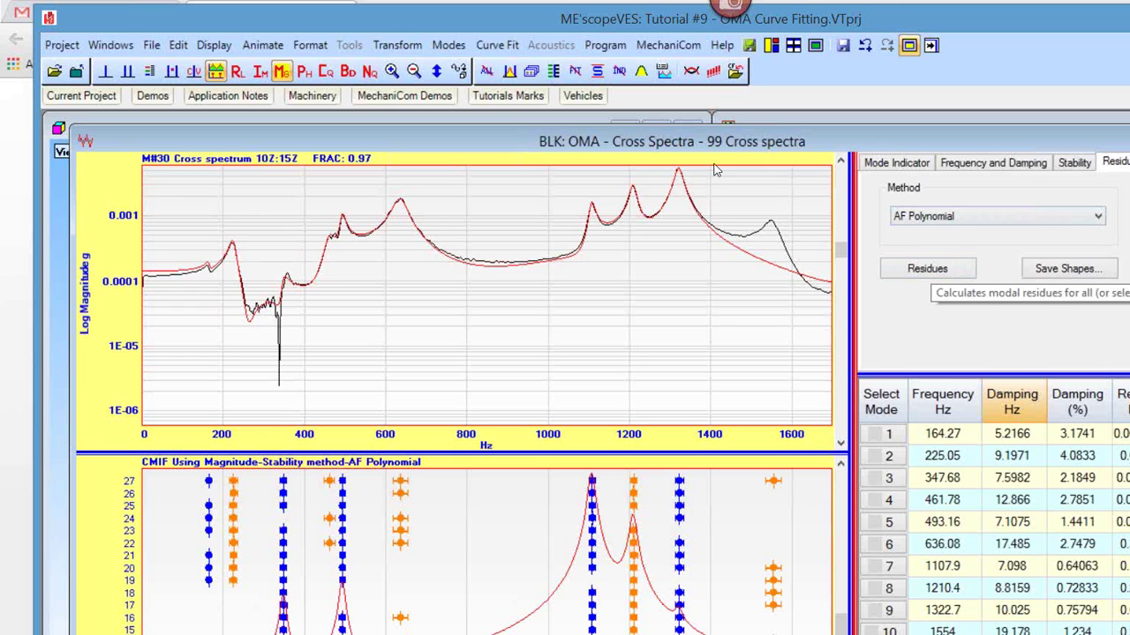
left_click(664, 74)
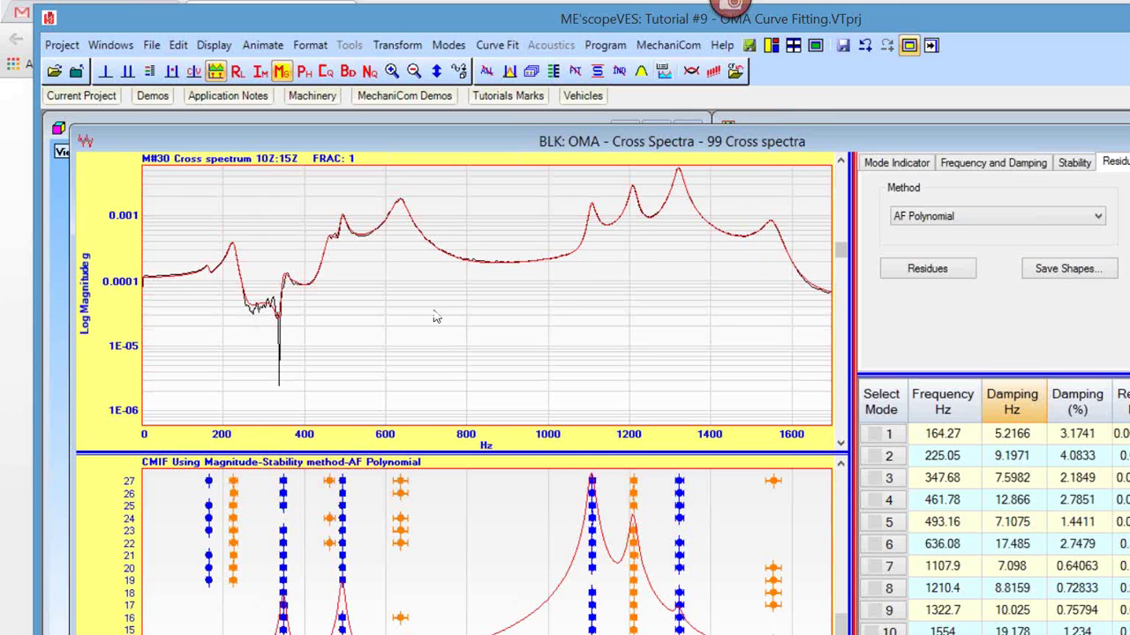
mouse_move(846, 256)
left_mouse_down()
mouse_move(851, 447)
mouse_move(823, 159)
mouse_move(823, 201)
left_mouse_up()
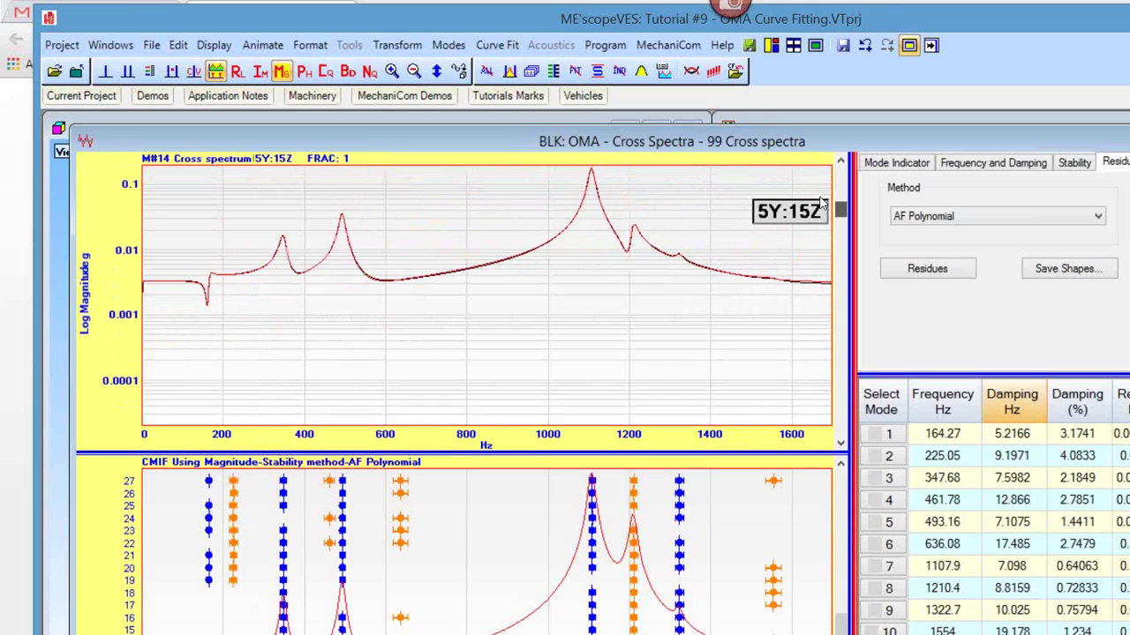
Step: Save the estimated shapes into the SHP: OMA Modes shape table, replacing its existing contents
scroll(821, 203, "up", 5)
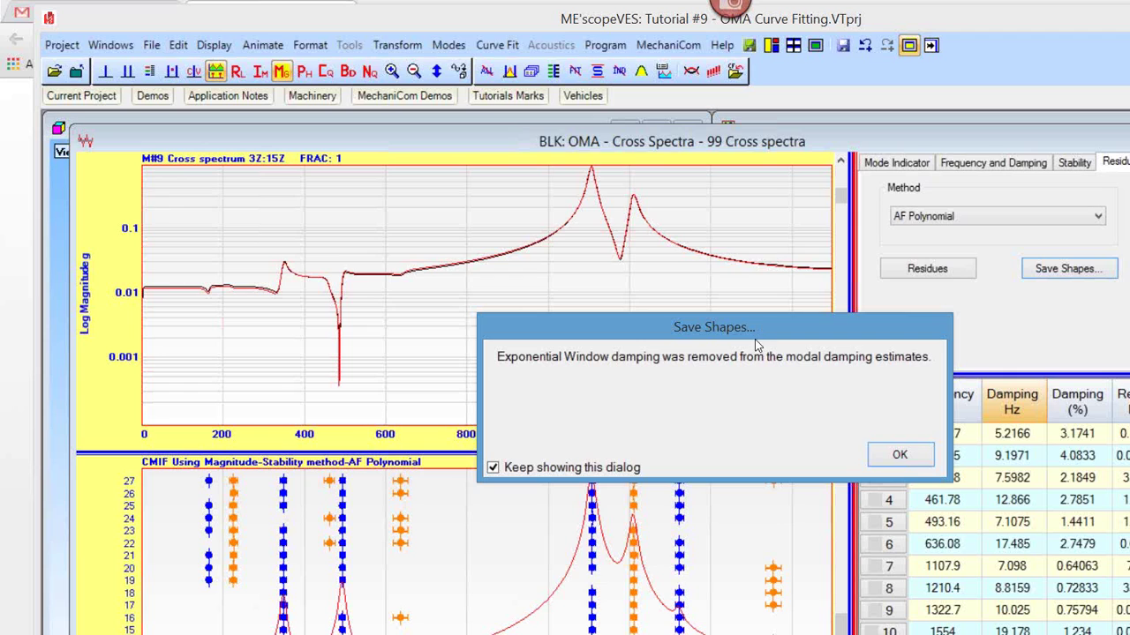
left_click_drag(764, 328, 649, 236)
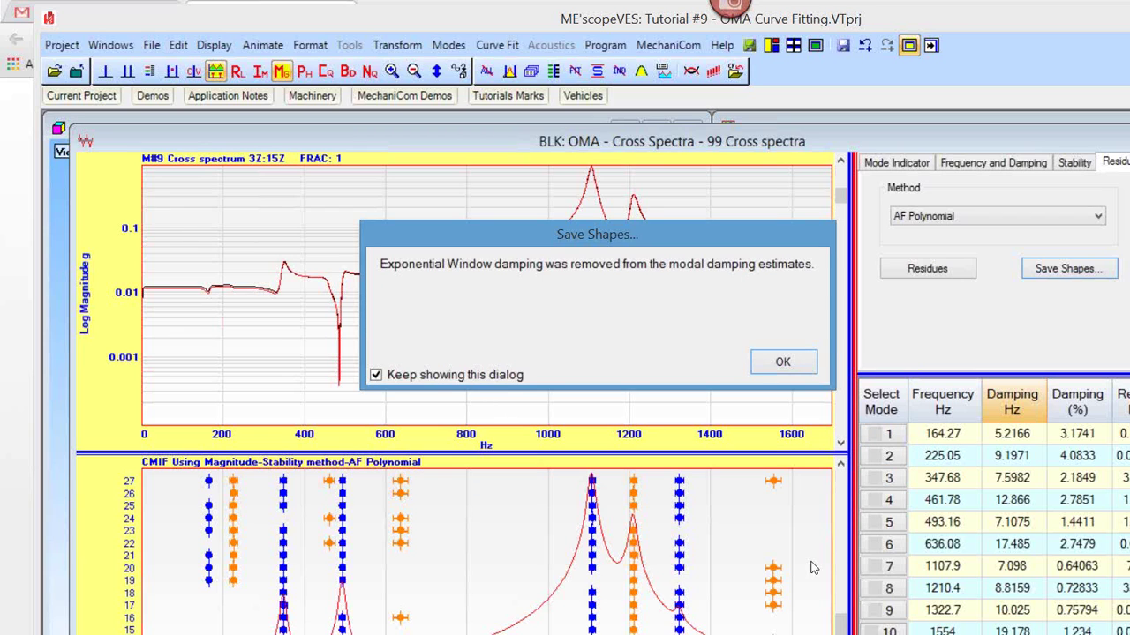
left_click(782, 365)
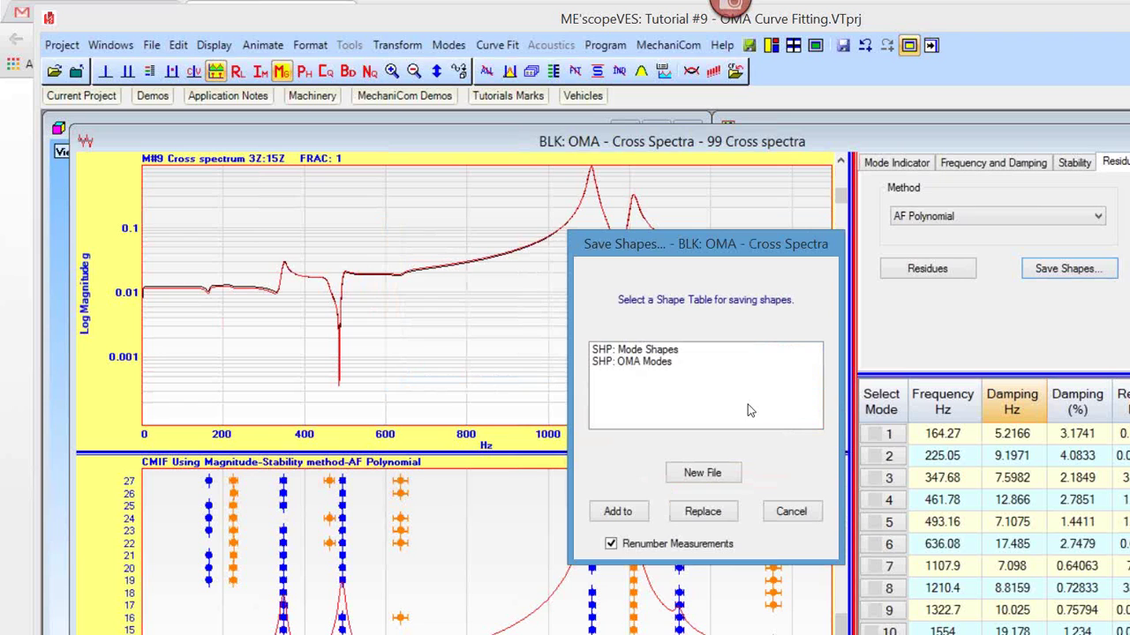
left_click(654, 365)
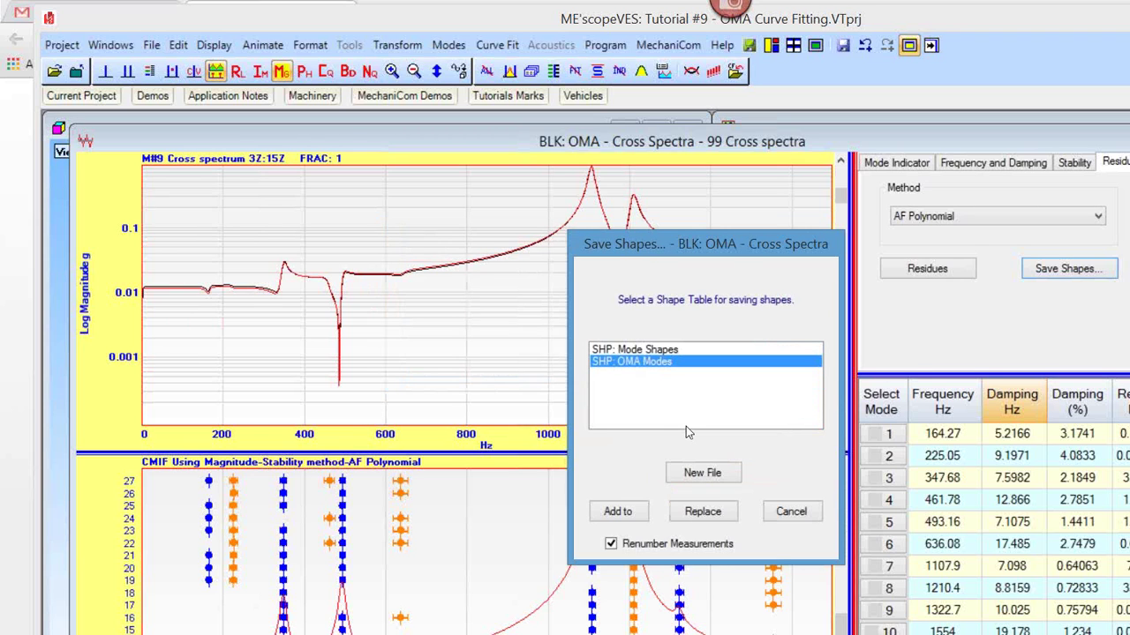
left_click(694, 515)
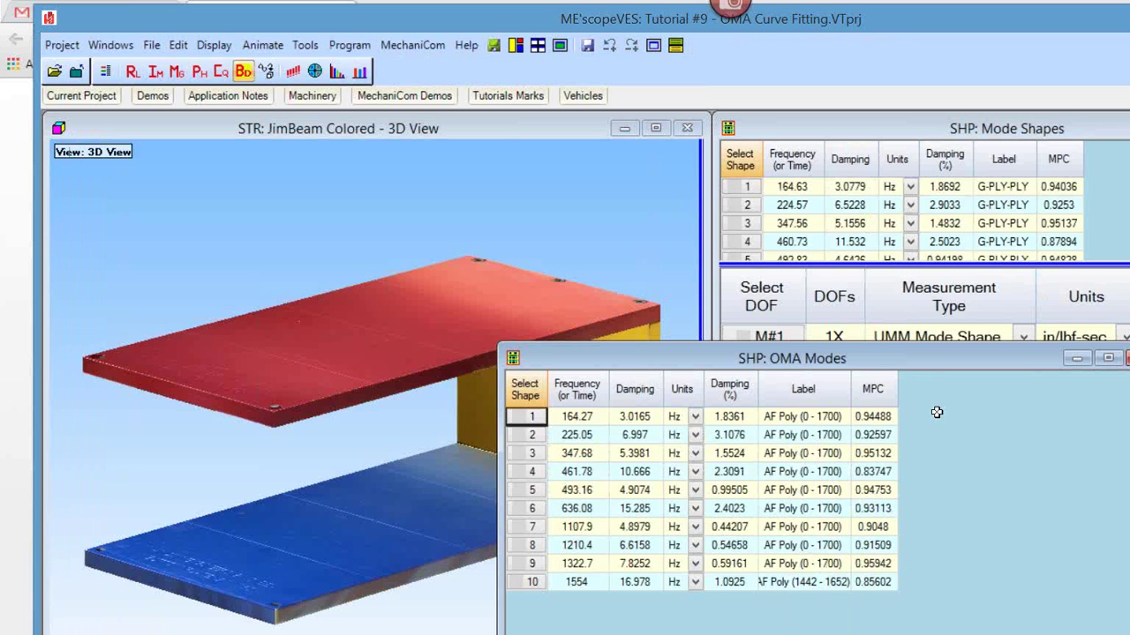
Step: Centre the OMA Modes shape table window and enlarge both spreadsheets to review the frequencies, damping and shape components
right_click(852, 421)
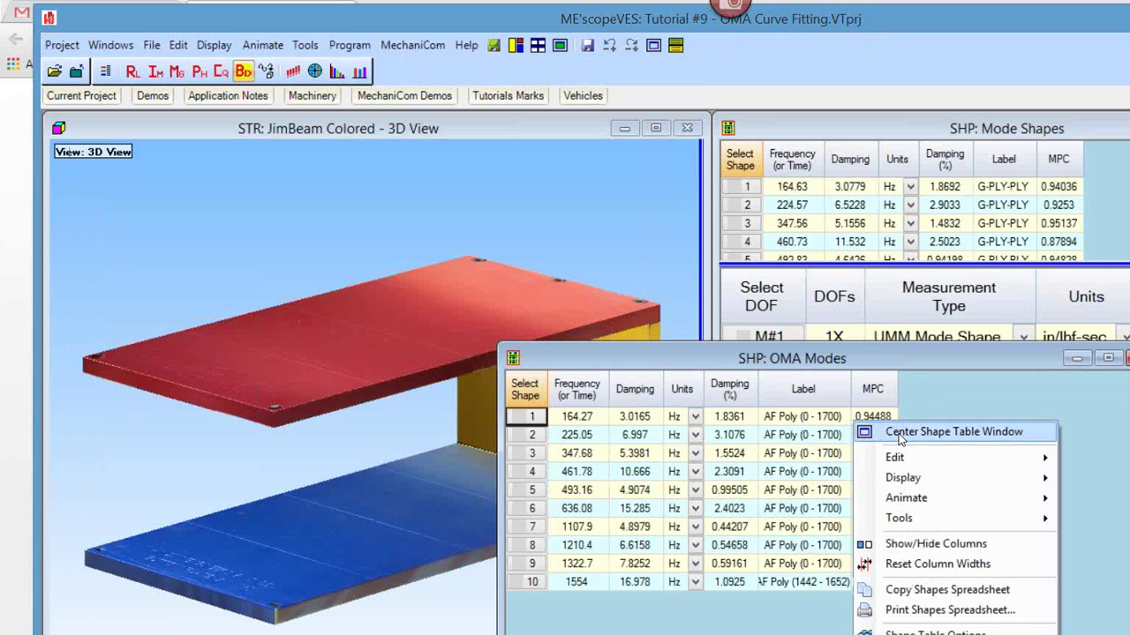
left_click(874, 430)
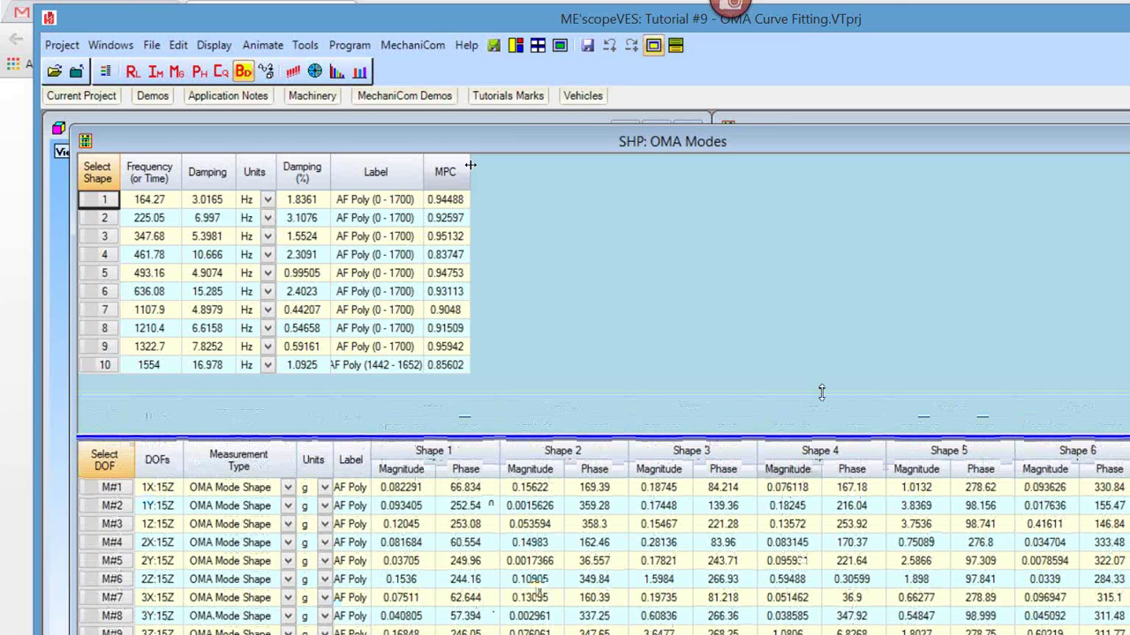
left_click(376, 310)
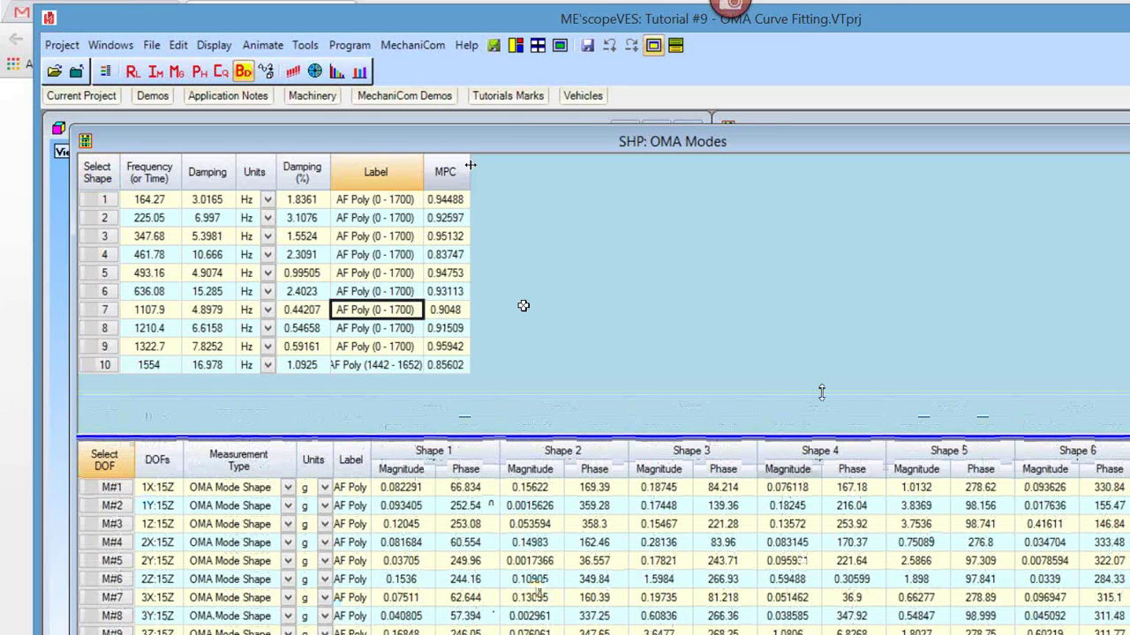
scroll(308, 236, "up", 5)
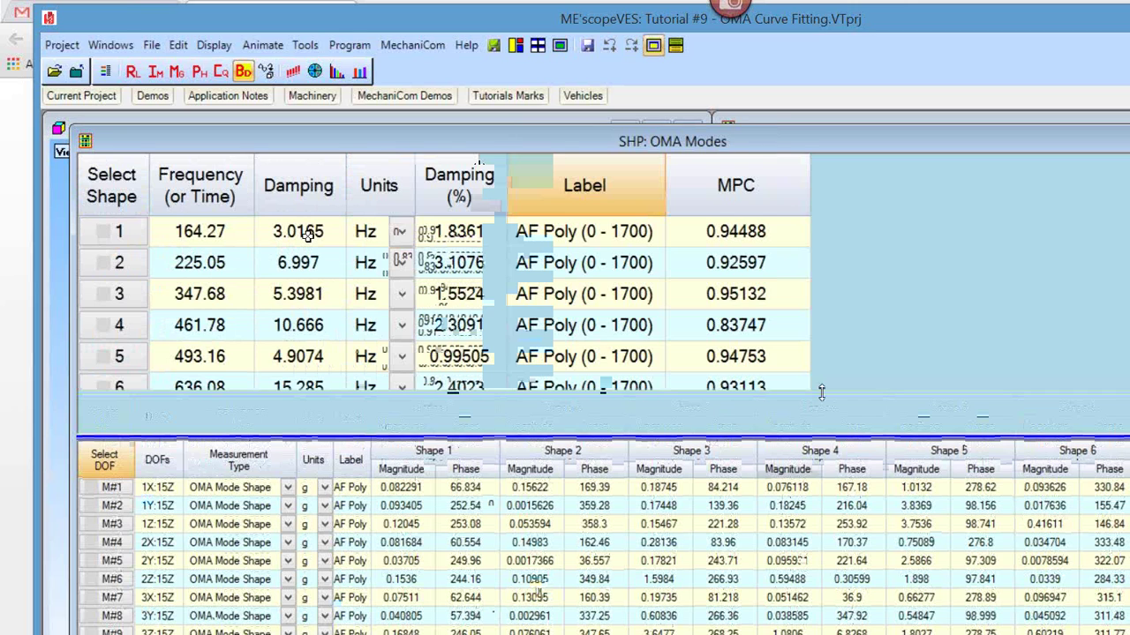
scroll(776, 394, "down", 2)
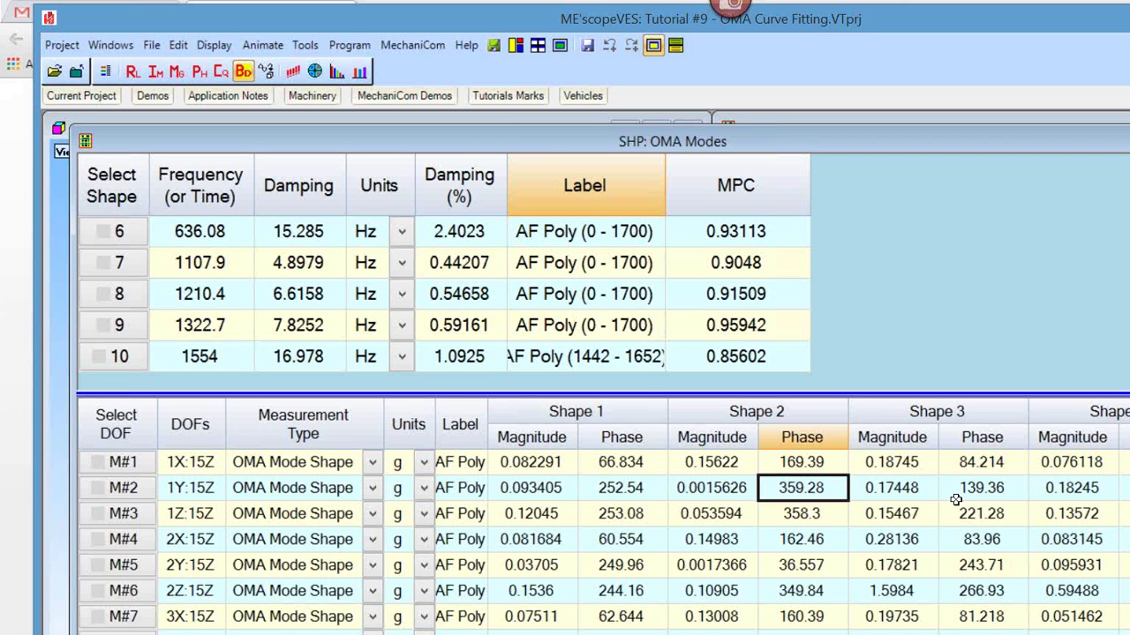
scroll(956, 500, "up", 2)
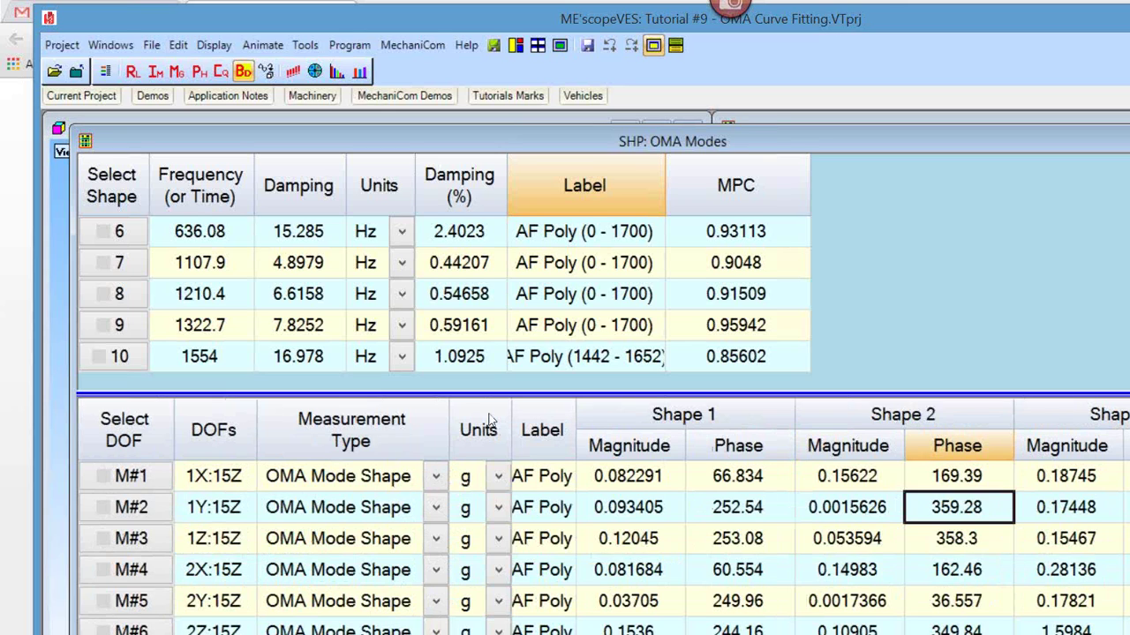
Step: Widen the Units and Label columns of the DOF spreadsheet and look through the OMA mode shape components
left_click_drag(510, 423, 668, 431)
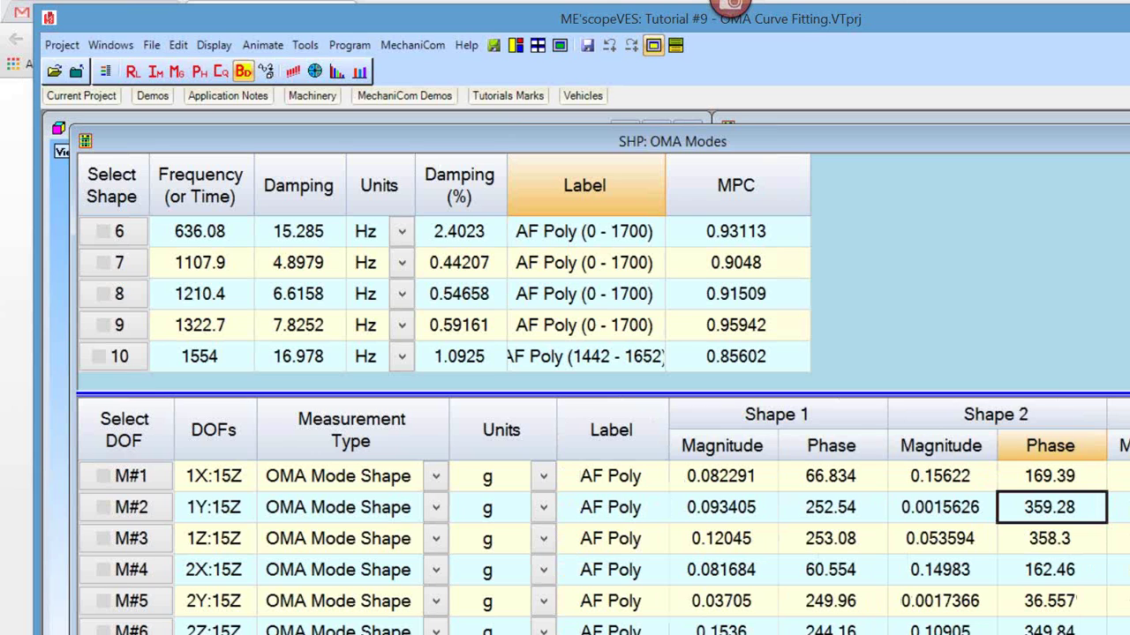
scroll(600, 547, "down", 1)
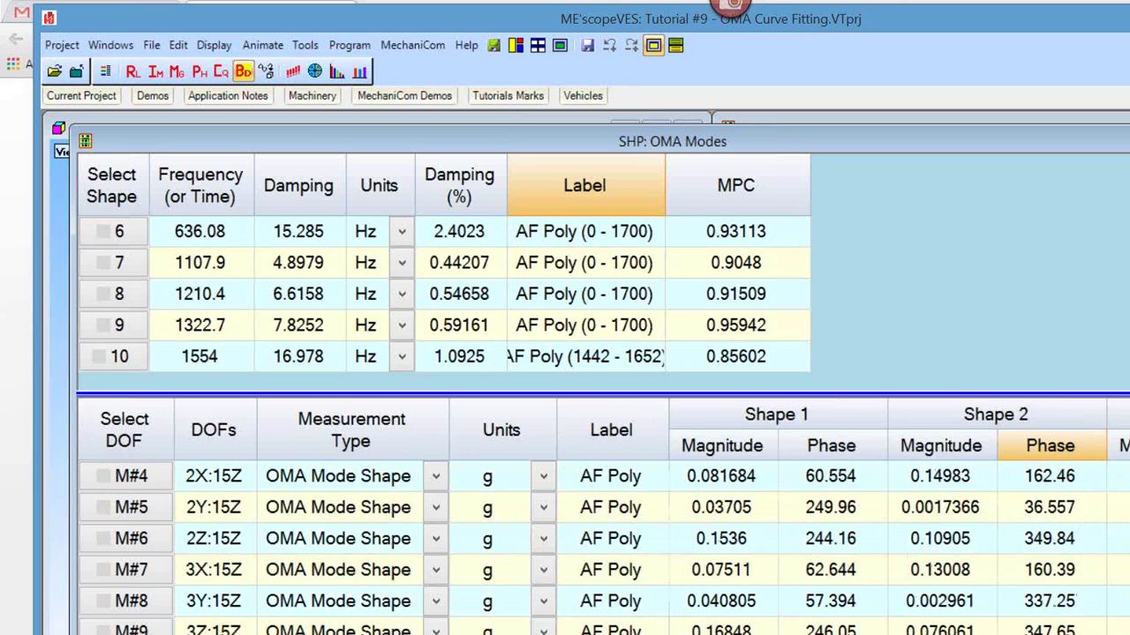
scroll(600, 547, "down", 18)
scroll(600, 547, "down", 8)
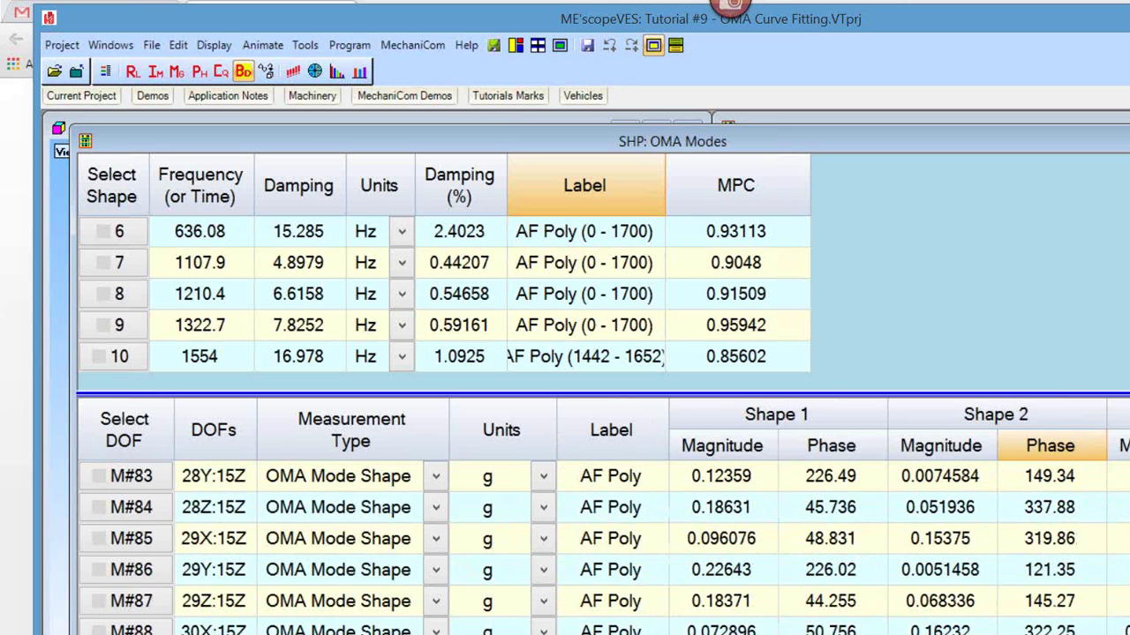
scroll(416, 578, "up", 4)
scroll(416, 578, "down", 2)
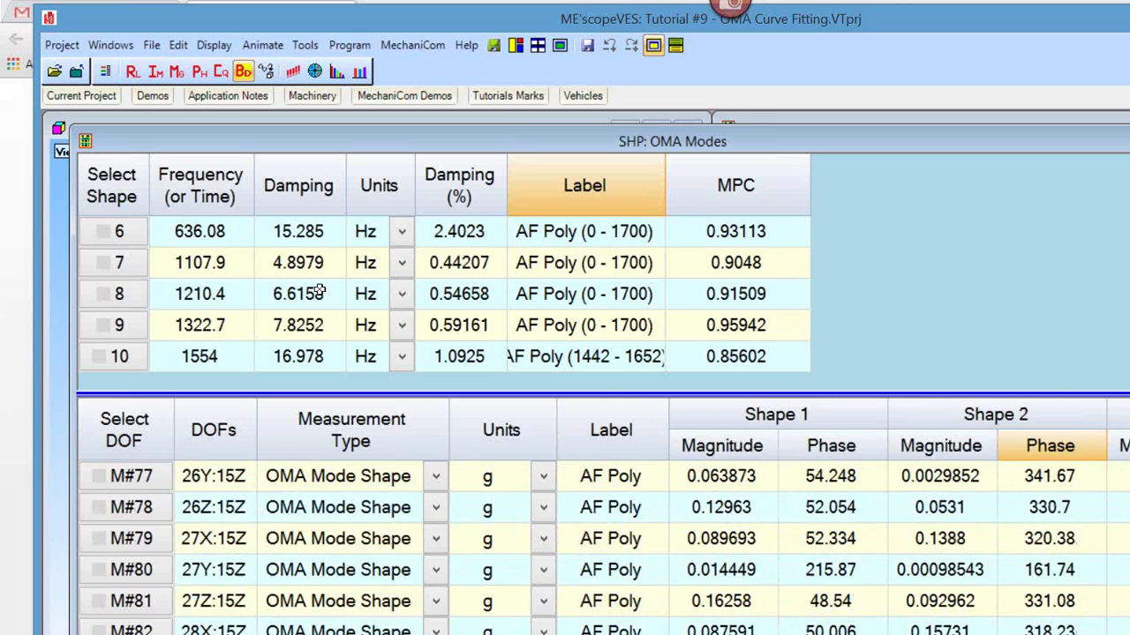
Step: Animate the OMA Modes shapes on the JimBeam model and arrange the structure window beside the shape table
right_click(321, 292)
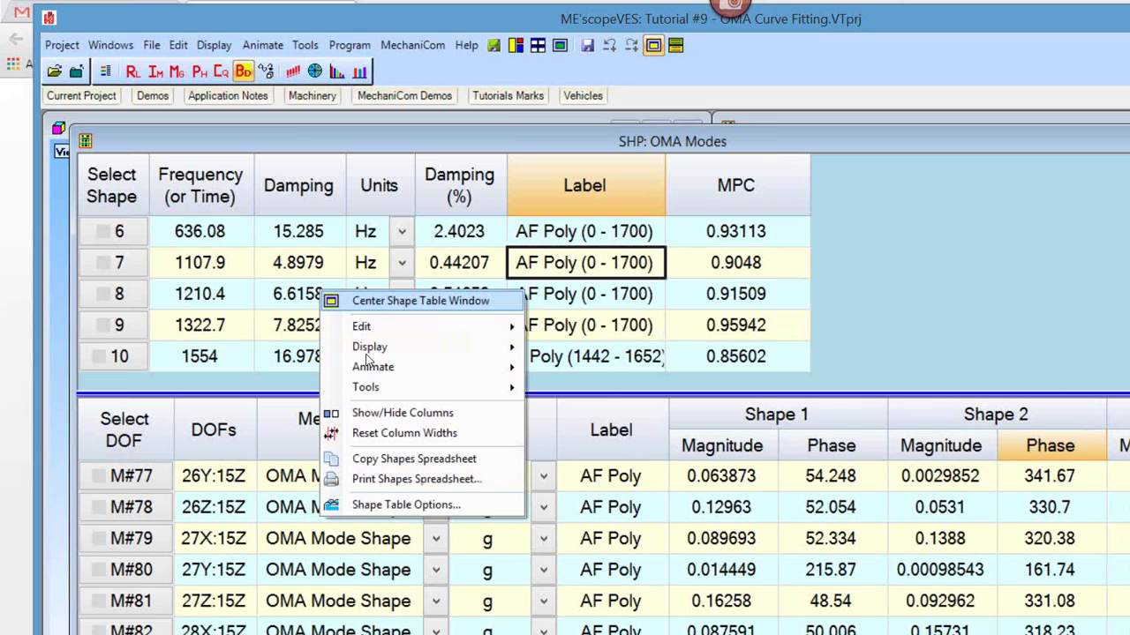
mouse_move(371, 367)
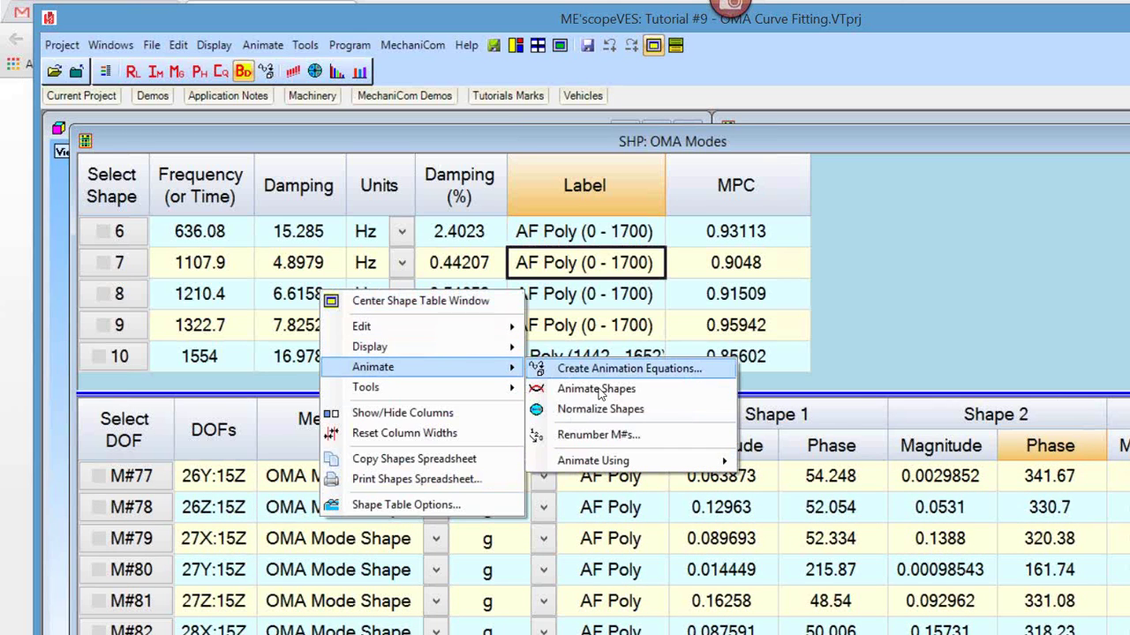
left_click(597, 389)
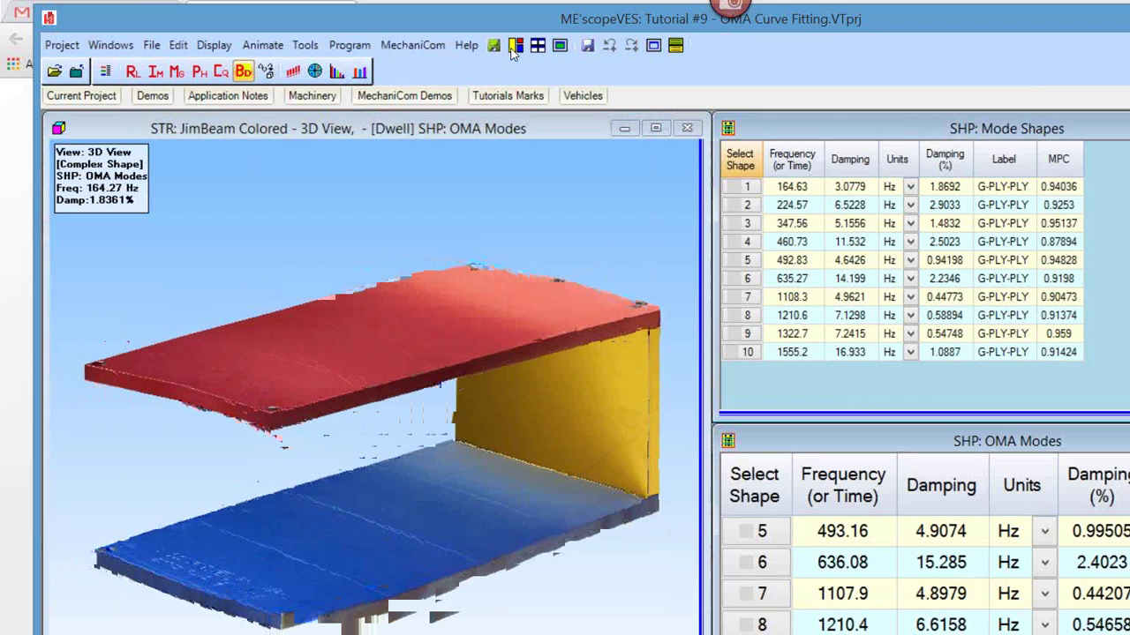
left_click(514, 48)
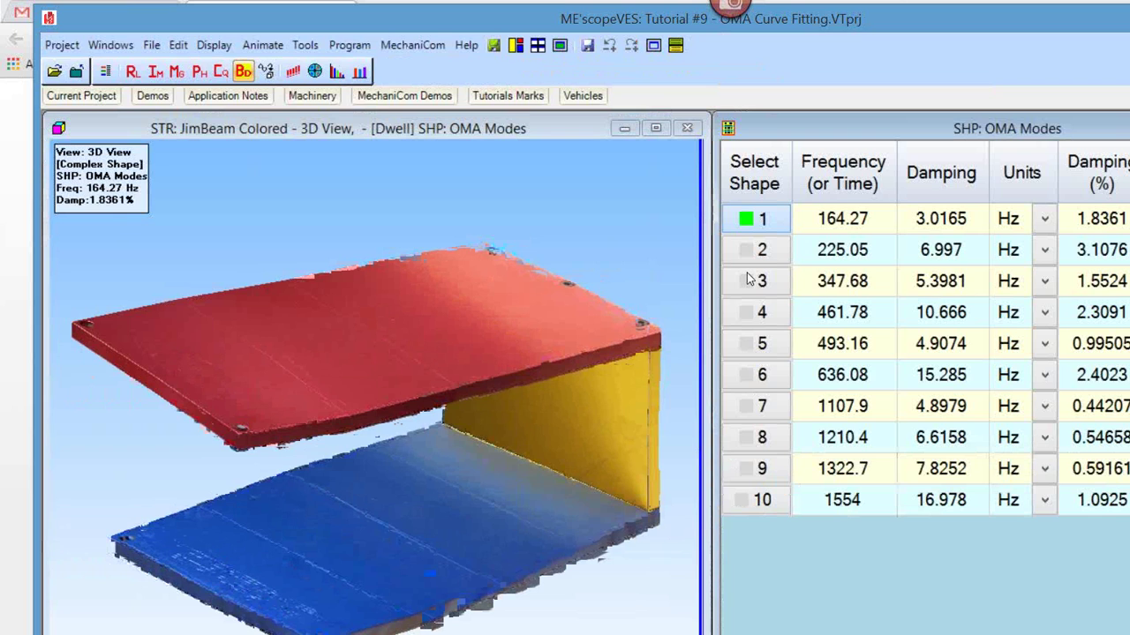
Step: View the animated OMA shapes 2 through 5 in turn, and shape 7 at 1107.9 Hz
key("Down")
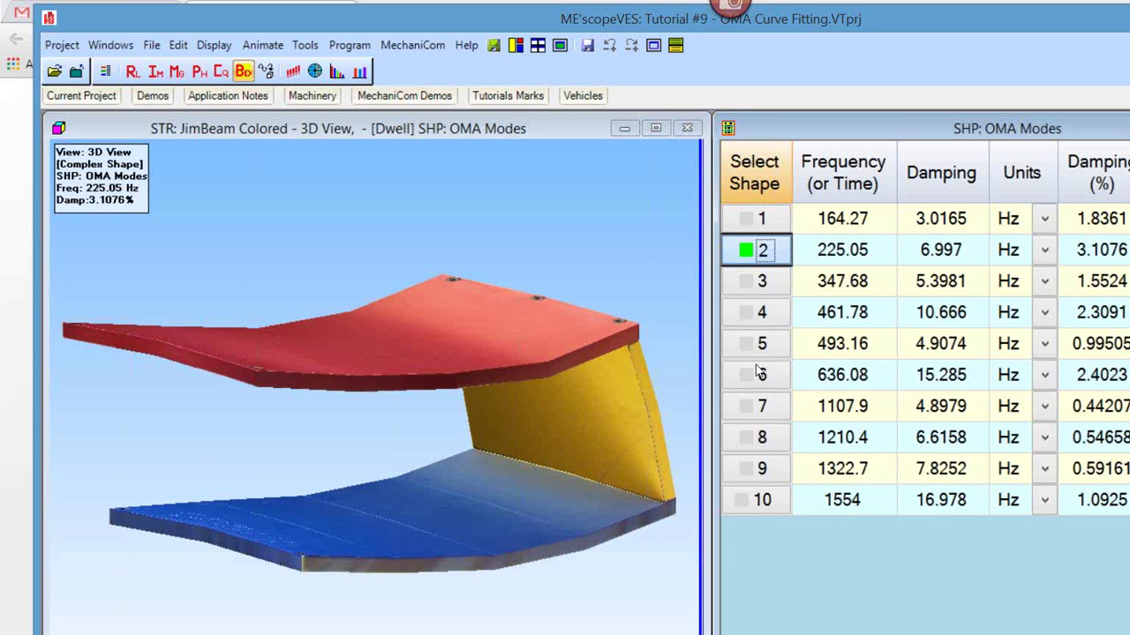
key("Down")
key("Down")
key("Down")
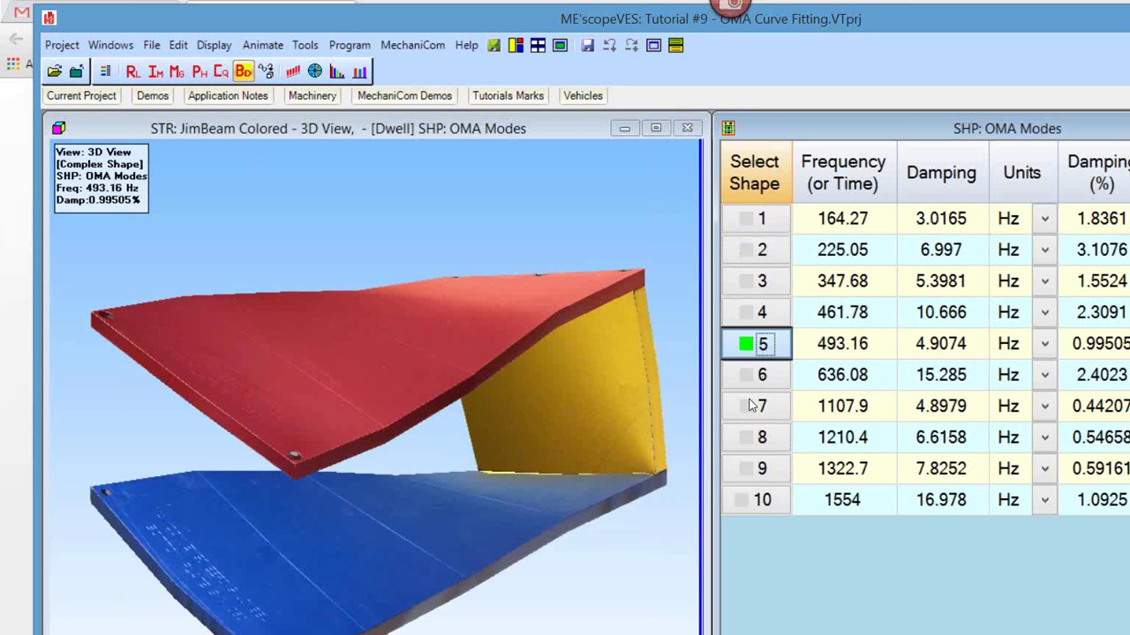
left_click(751, 405)
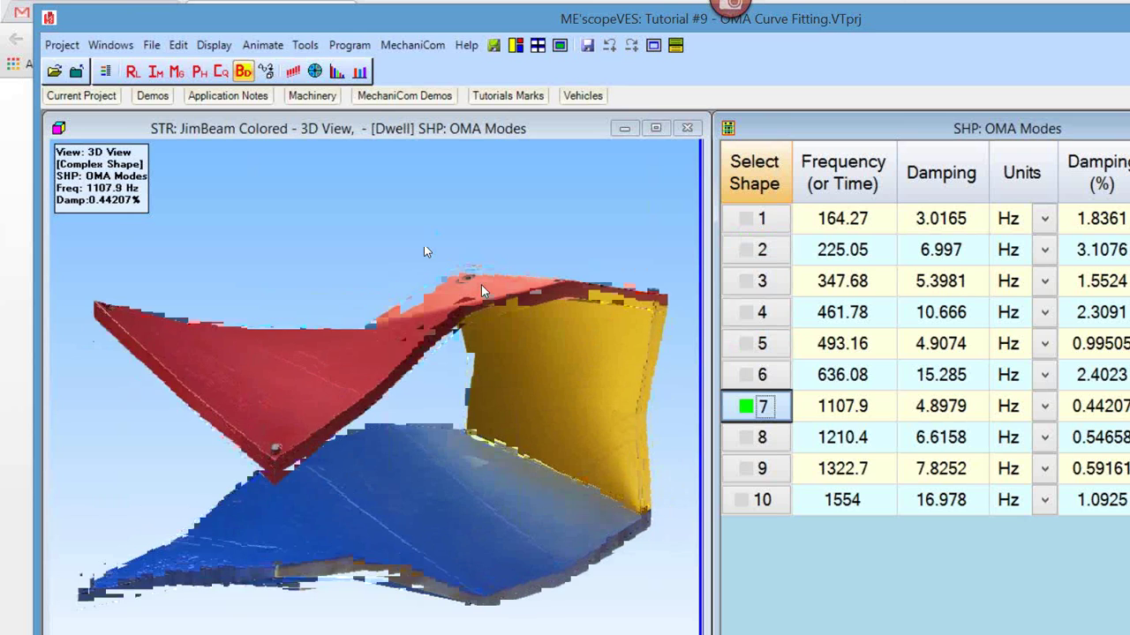
Step: Turn on Compare Shapes in the structure window to animate two shapes side by side
right_click(433, 229)
mouse_move(529, 285)
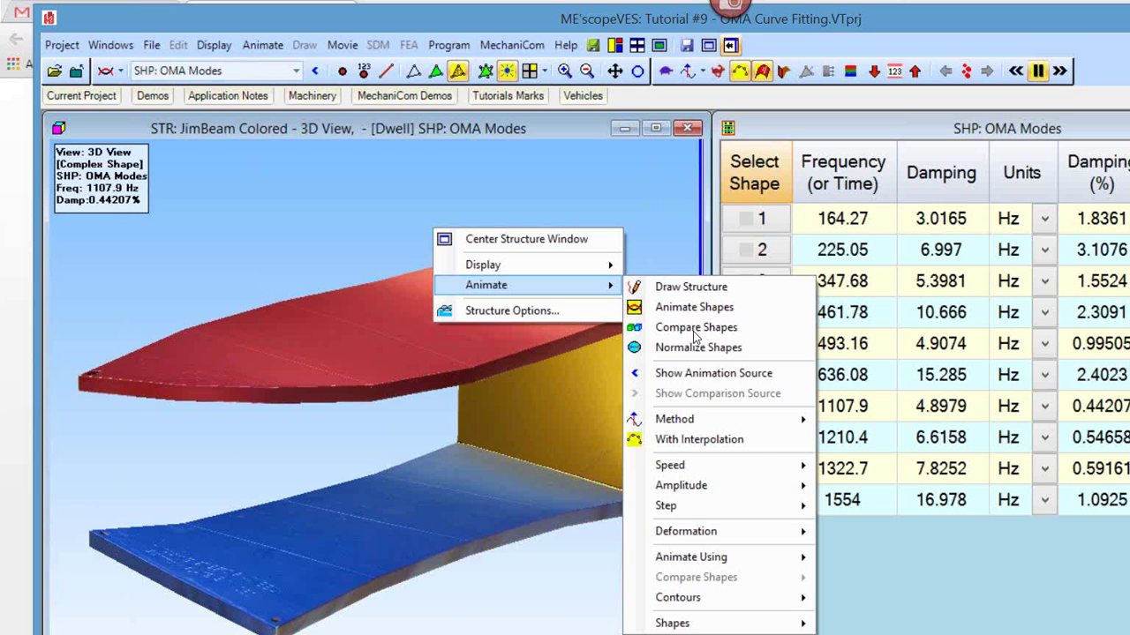
left_click(693, 332)
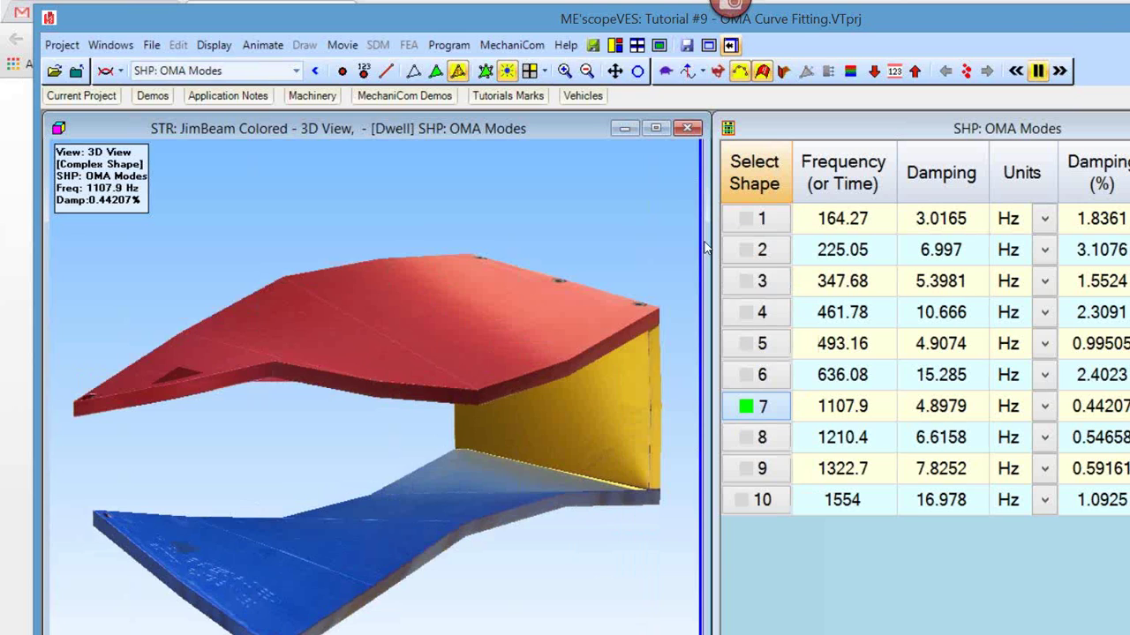
left_click(468, 344)
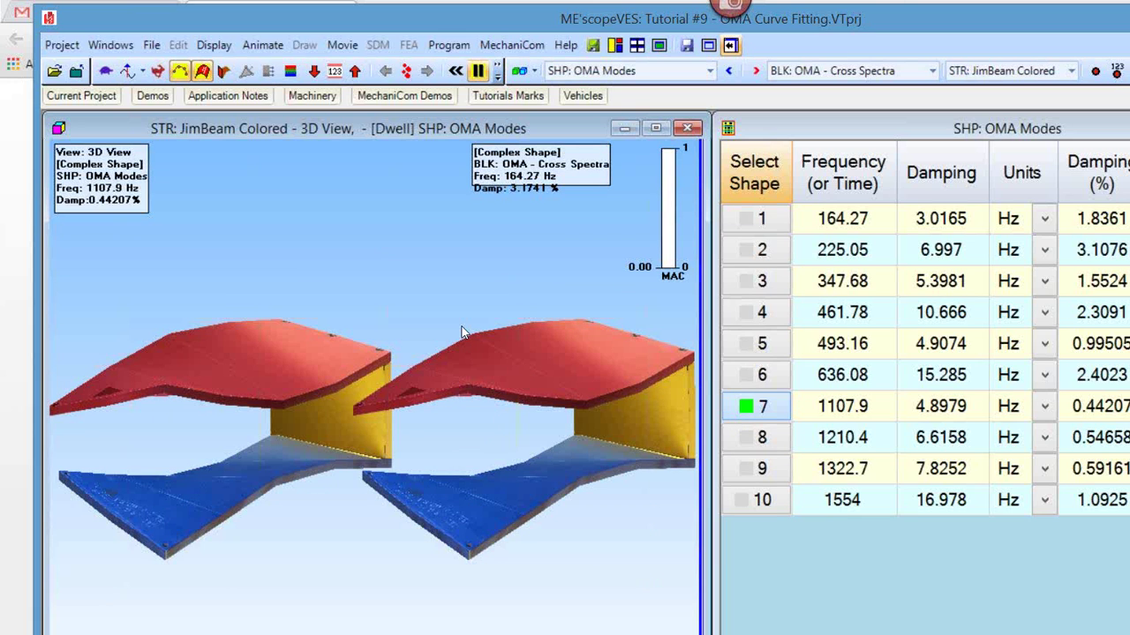
Step: Set the comparison source to SHP: Mode Shapes and arrange both shape tables beside the structure window
right_click(461, 332)
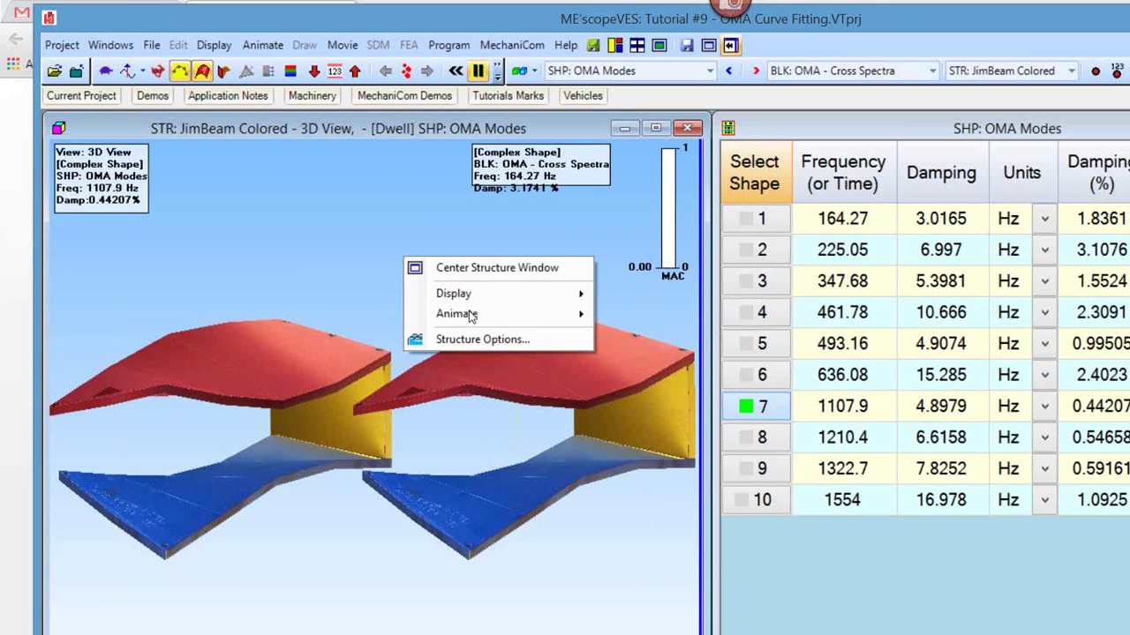
mouse_move(470, 316)
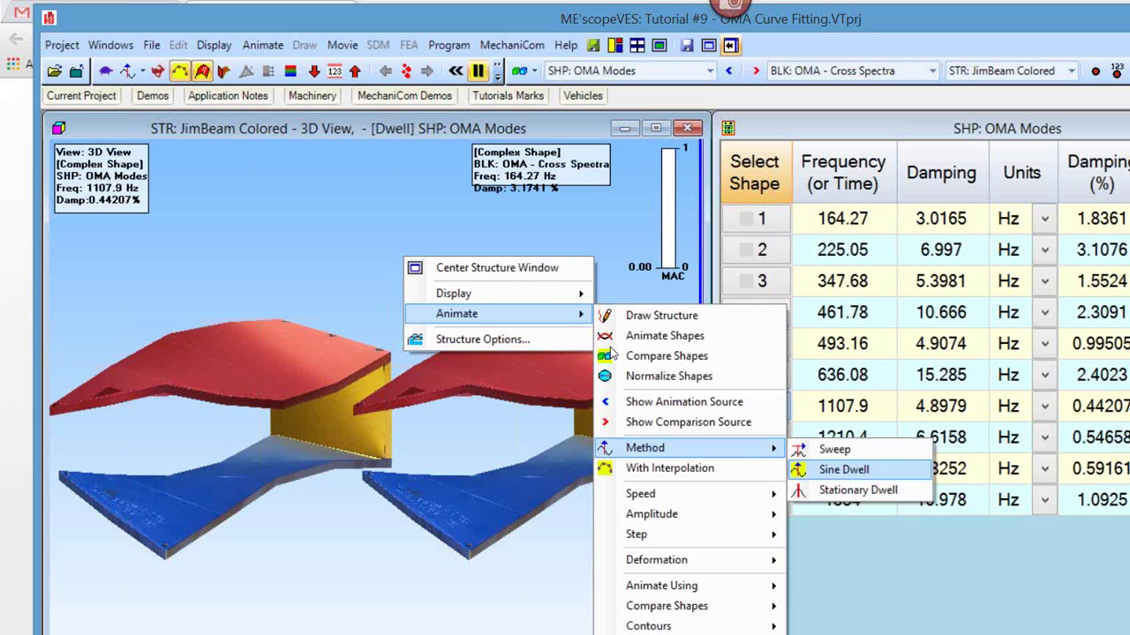
left_click(618, 50)
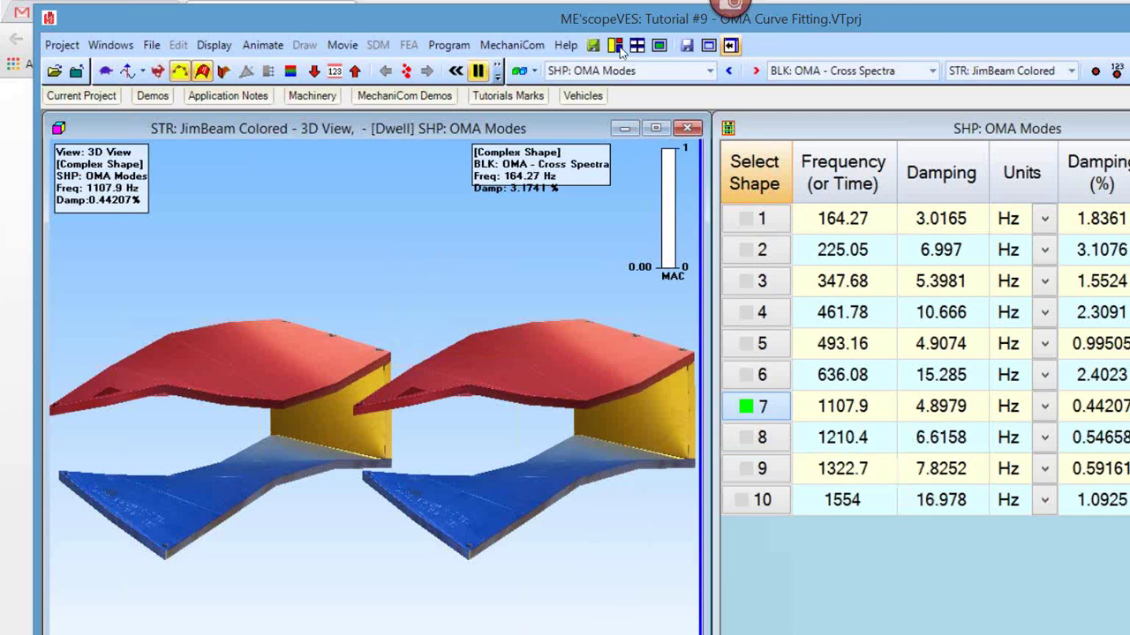
left_click(618, 48)
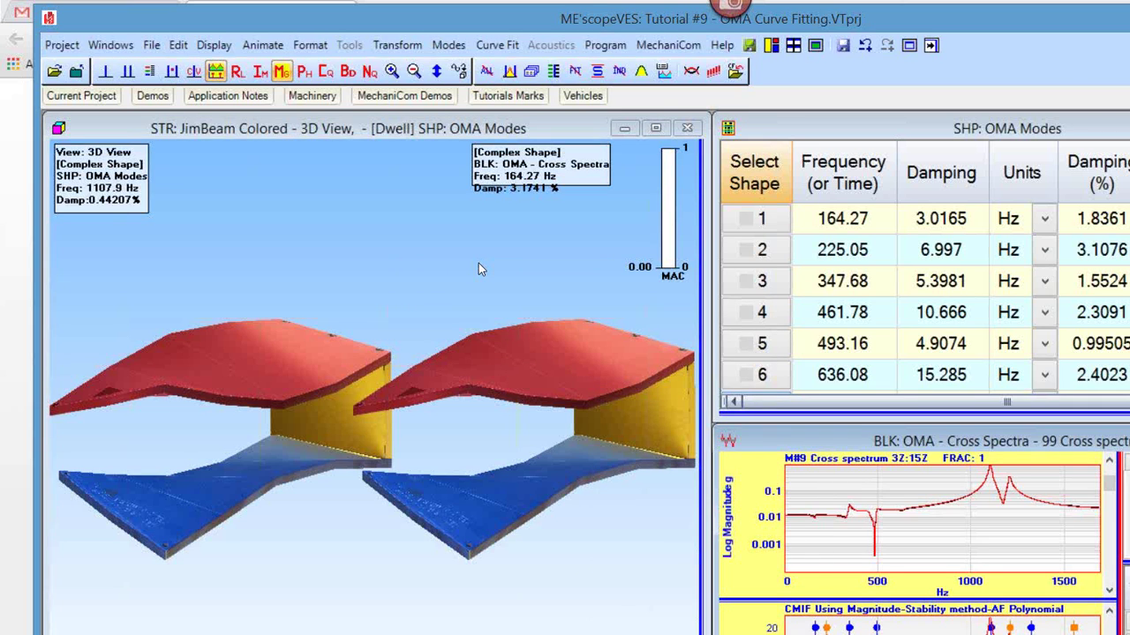
right_click(478, 263)
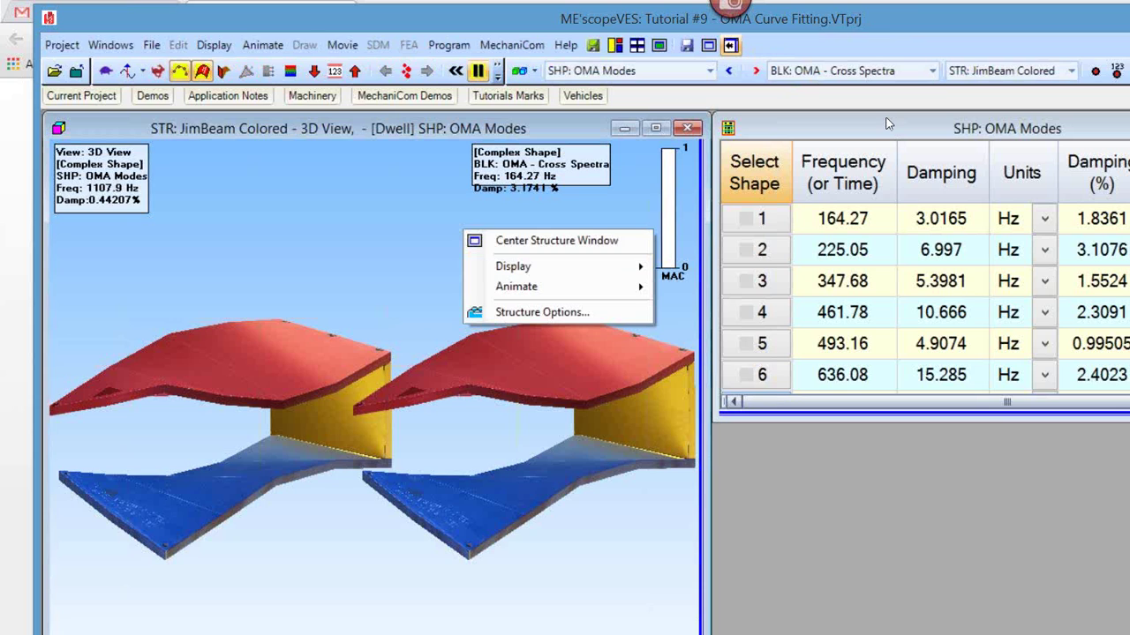
left_click(882, 70)
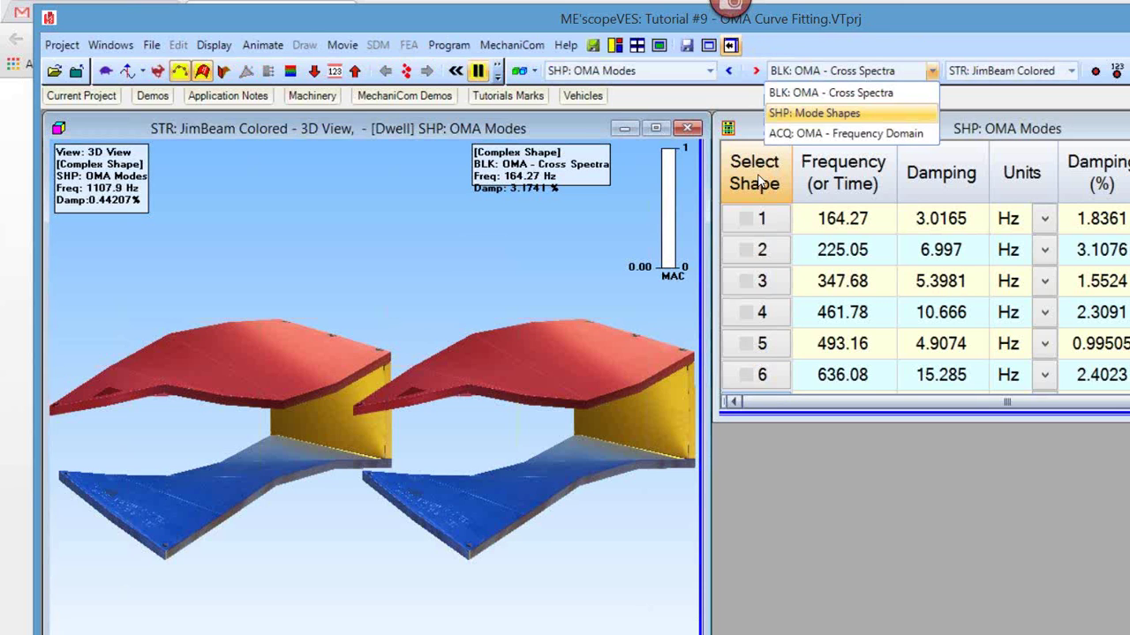
left_click(757, 181)
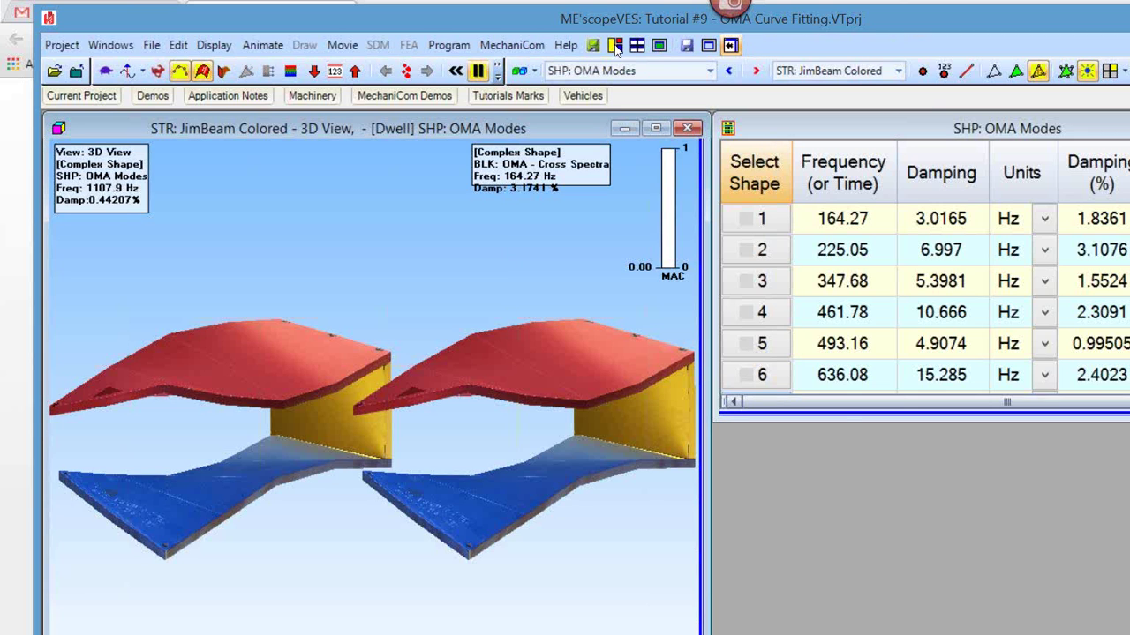
left_click(615, 49)
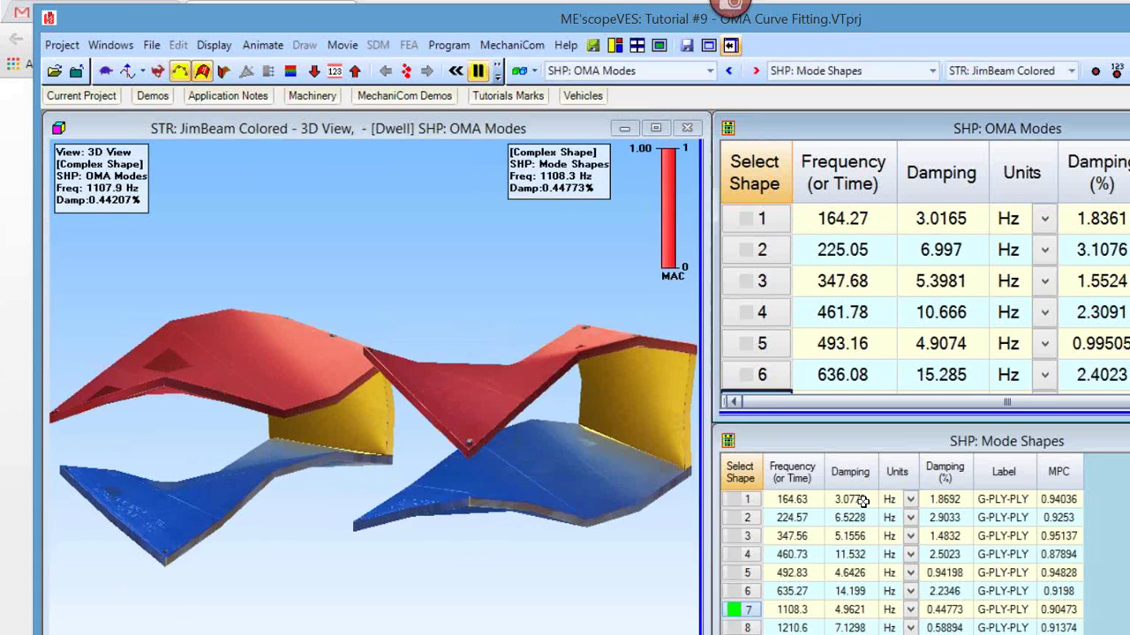
Step: Enlarge the Mode Shapes spreadsheet and widen the structure window for the side-by-side shape comparison
left_click(863, 500)
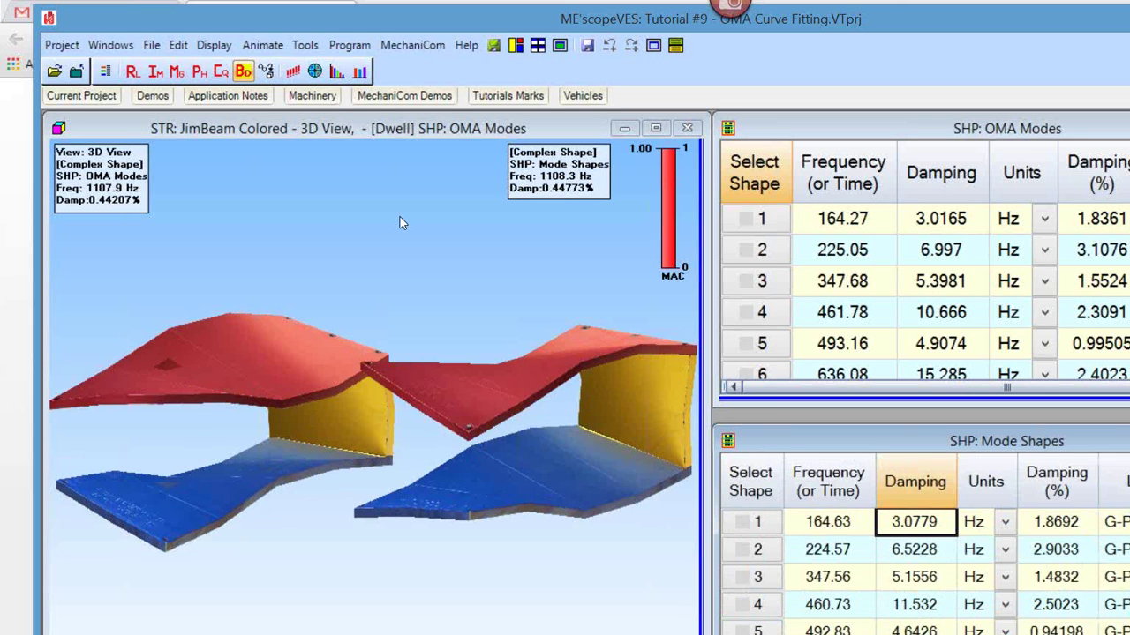
left_click(566, 249)
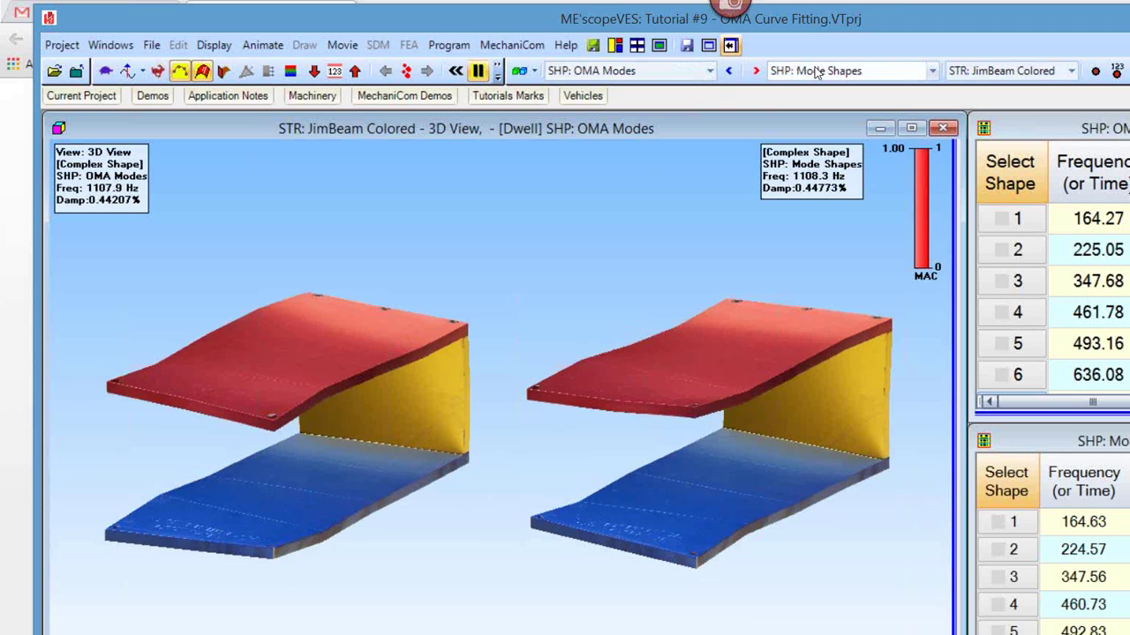
Step: Show the animation source and animate OMA shapes 1 and 2 in turn beside their counterparts in Mode Shapes
left_click(729, 72)
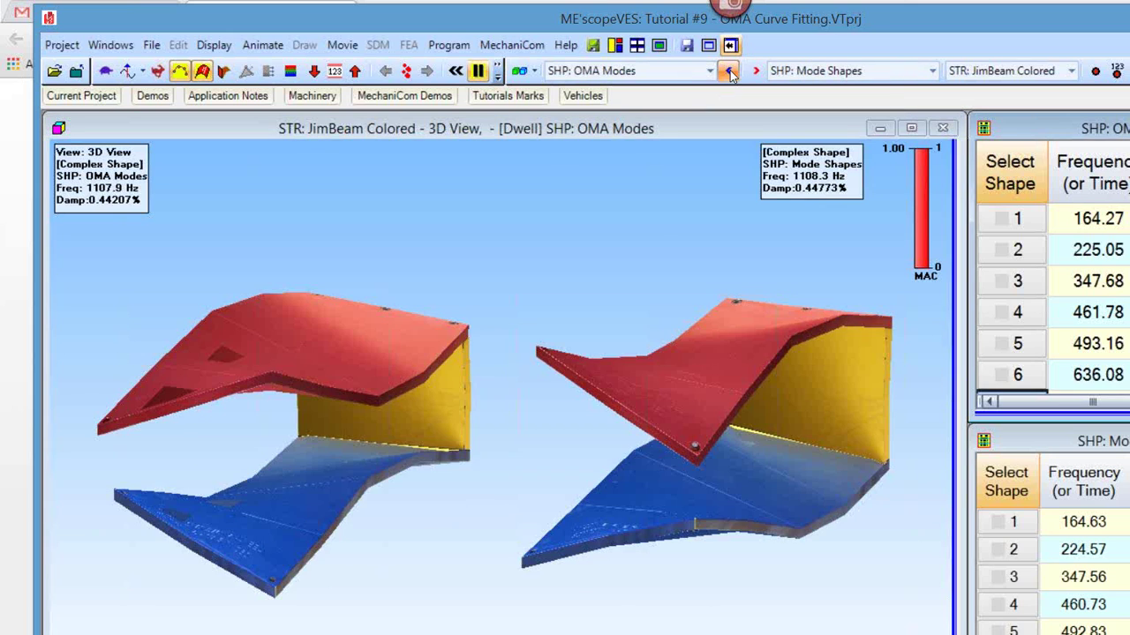
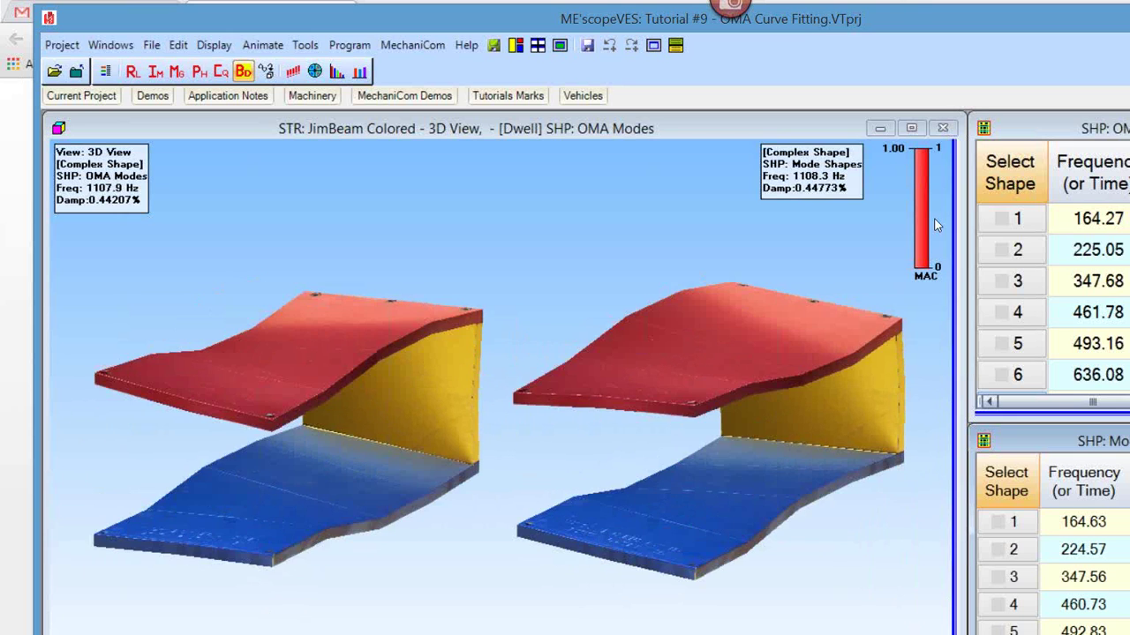
left_click(1034, 228)
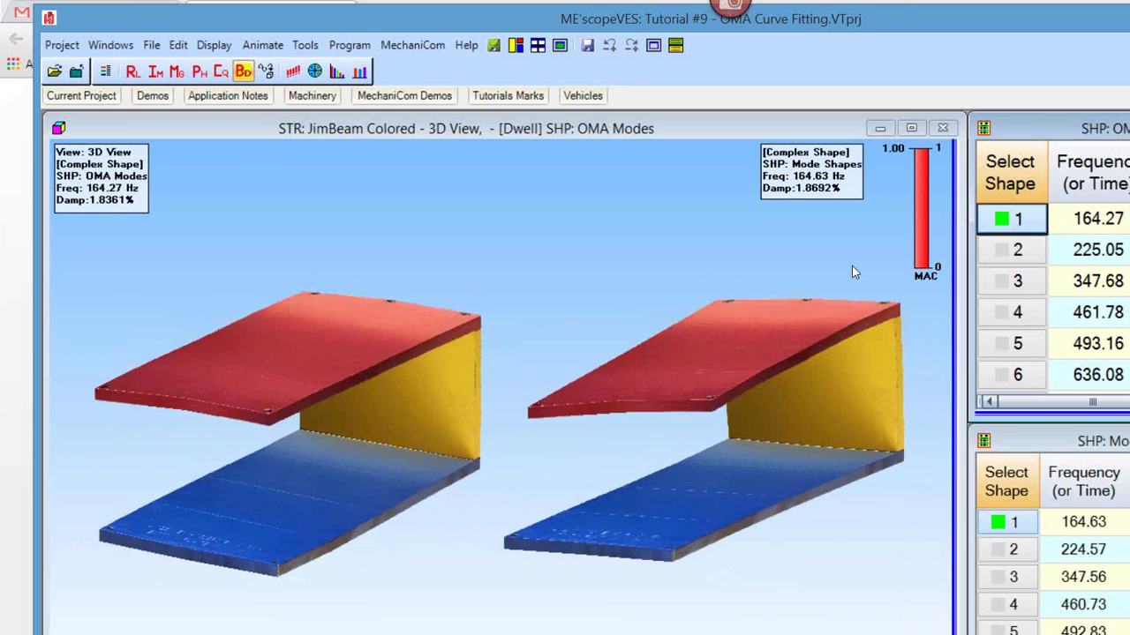
left_click(1018, 250)
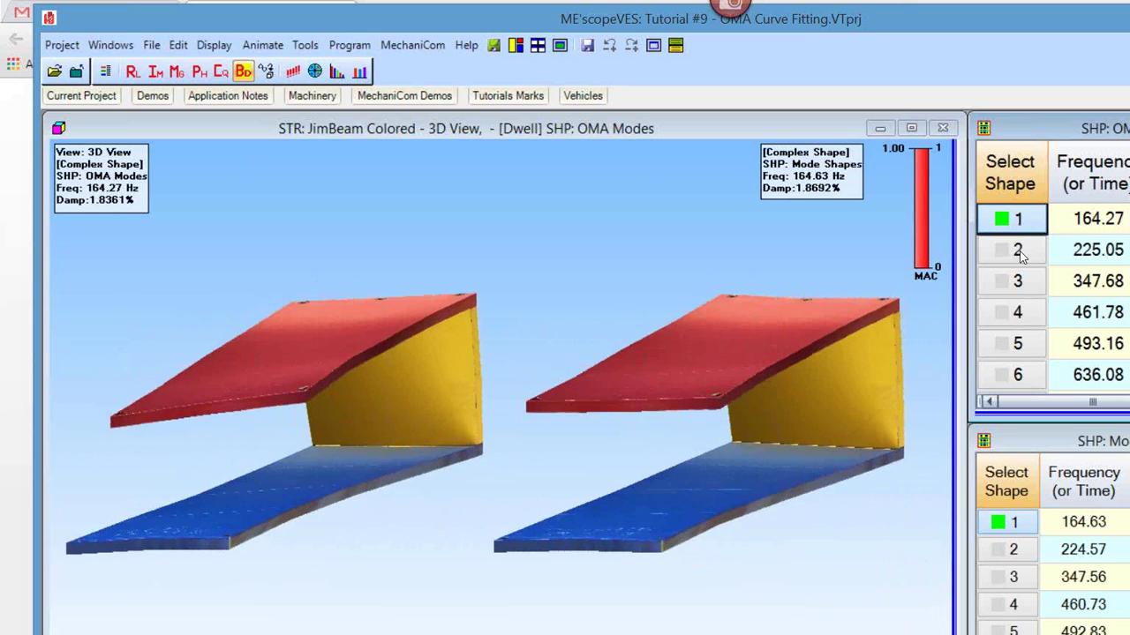
left_click(1018, 221)
left_click(1018, 221)
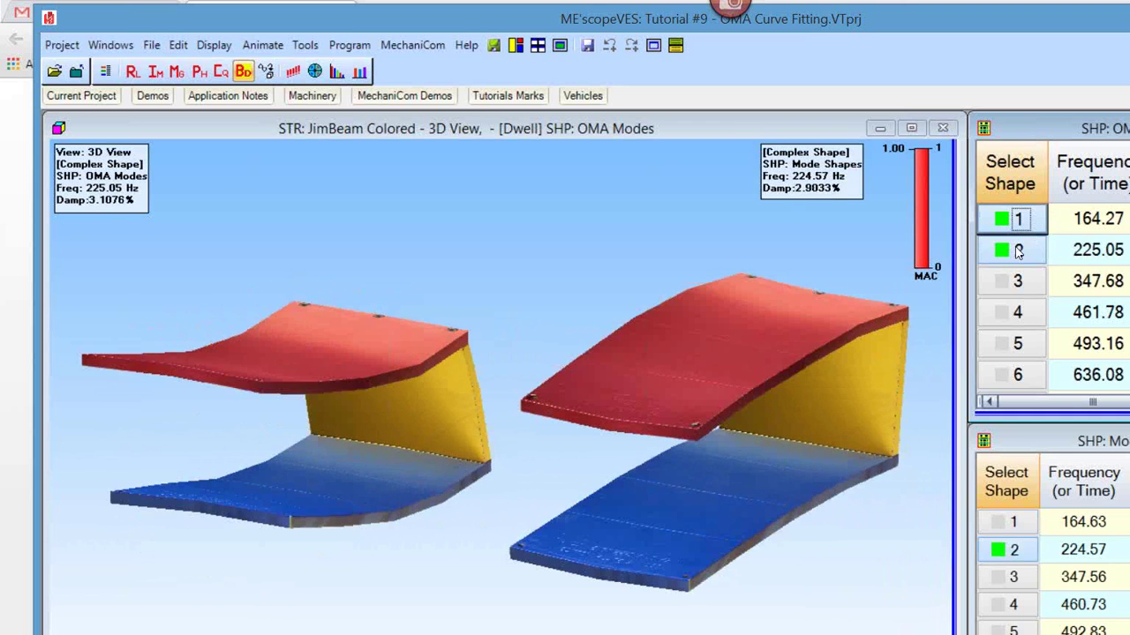
left_click(1017, 251)
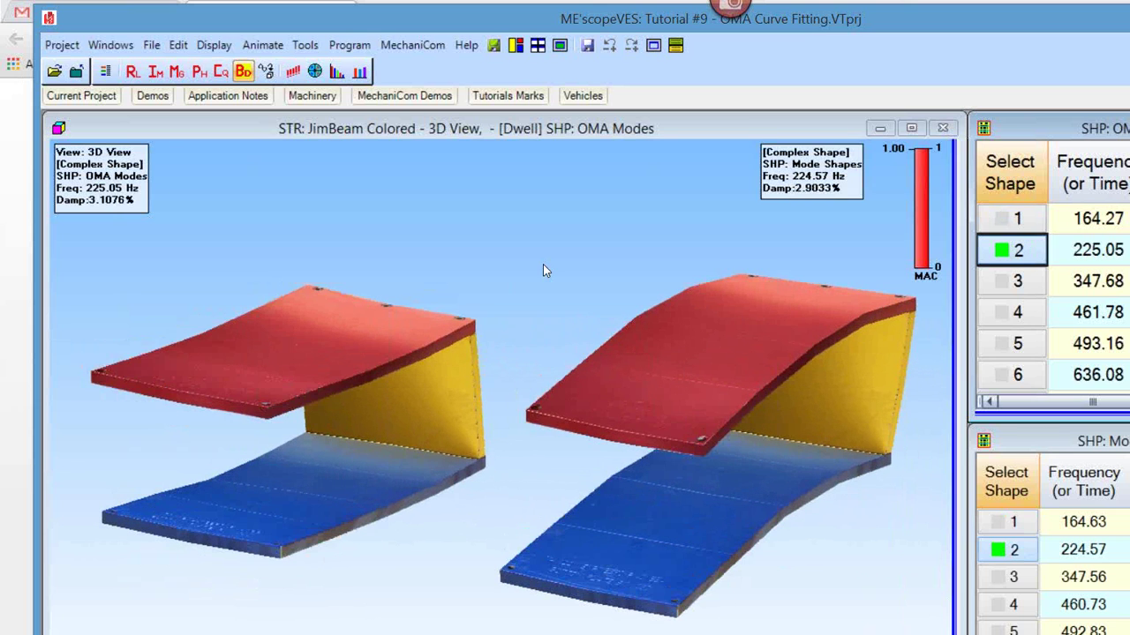
Step: Apply the Closest Frequency/Time option of Compare Shapes to the side-by-side animation
right_click(512, 255)
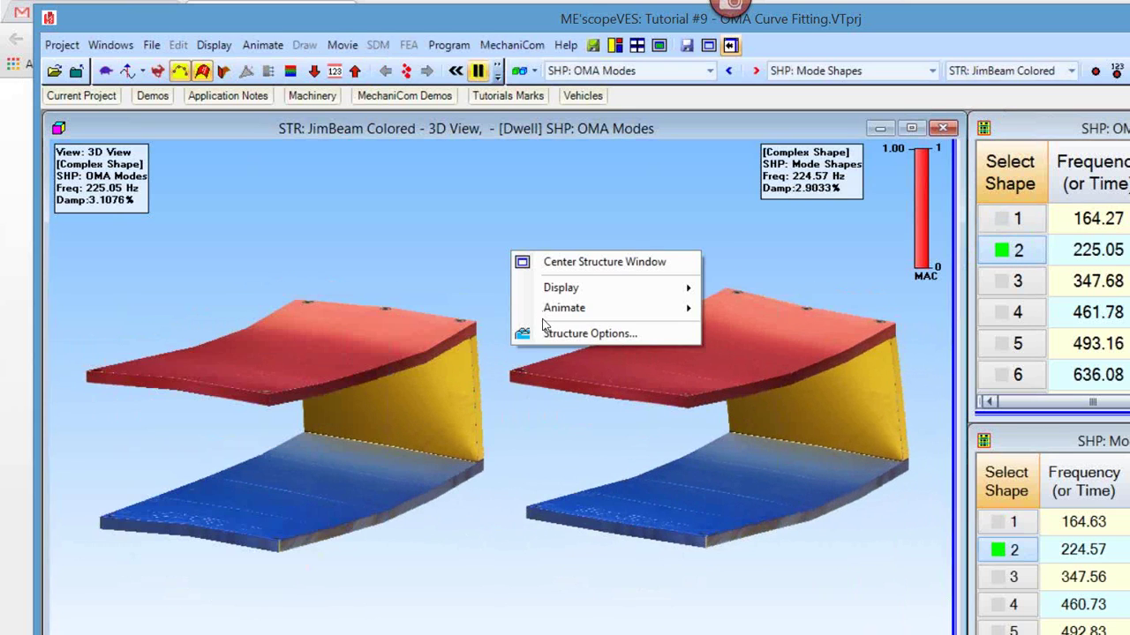
mouse_move(618, 287)
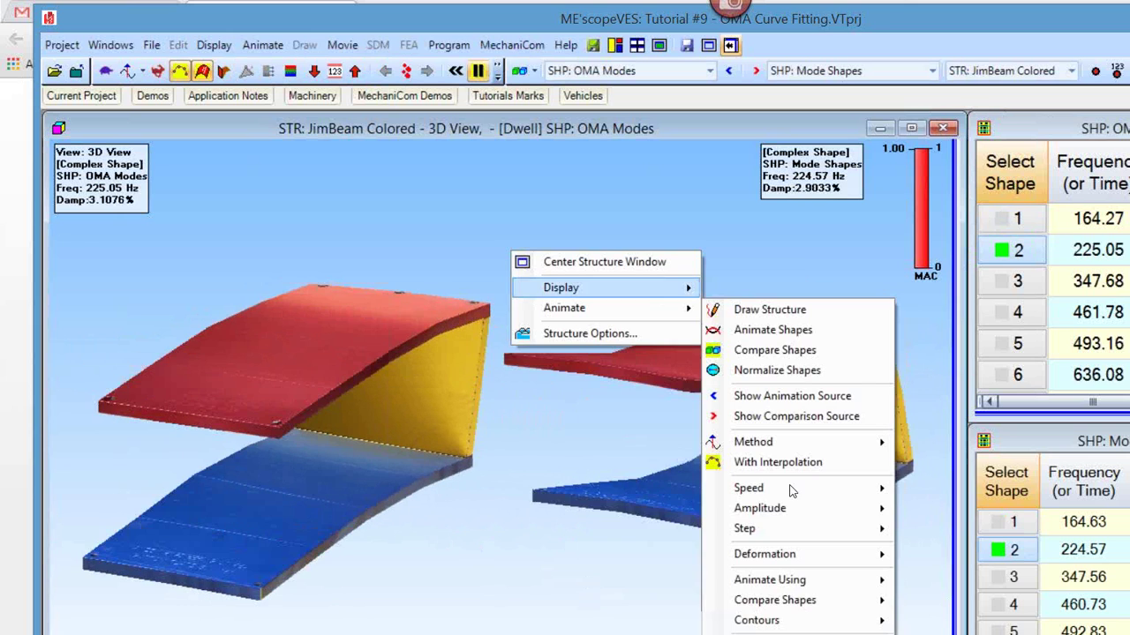
mouse_move(671, 308)
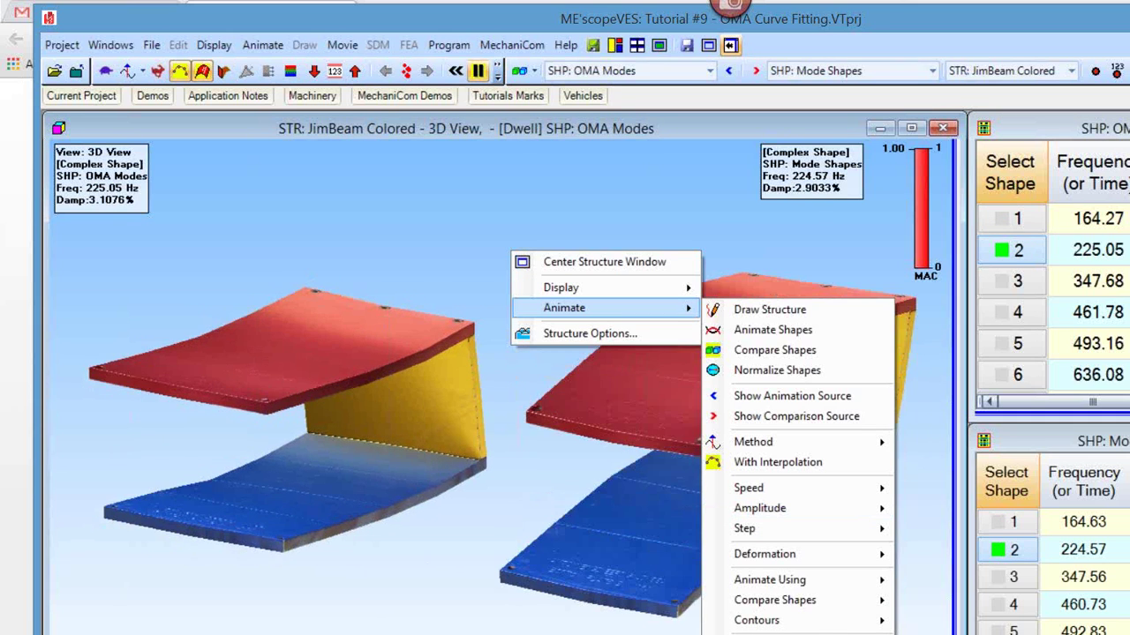
mouse_move(814, 606)
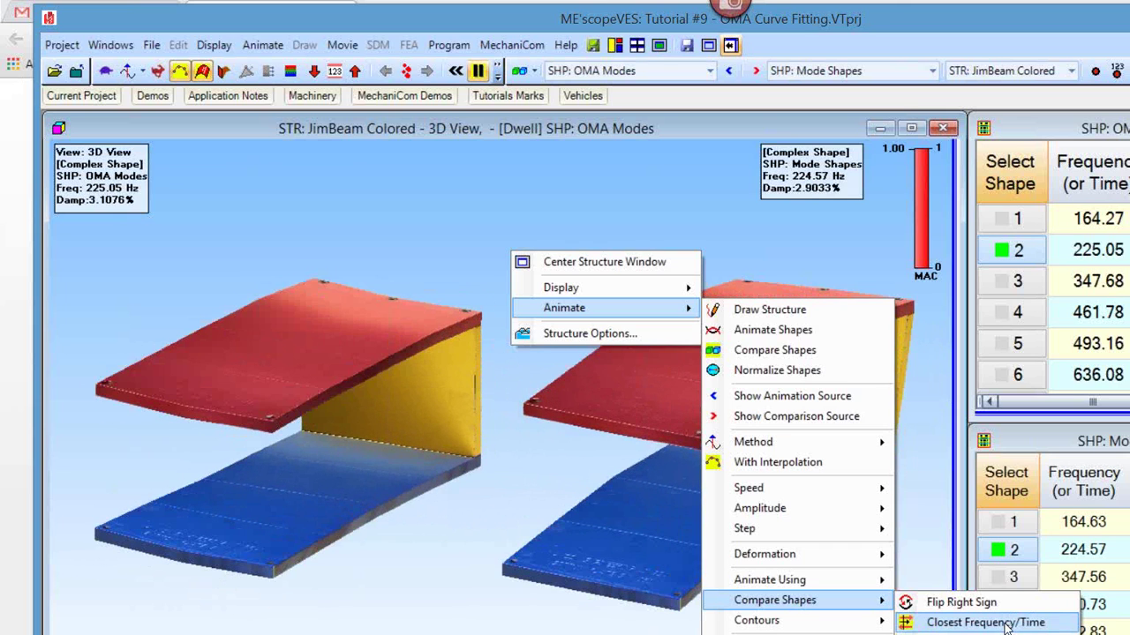
left_click(1002, 623)
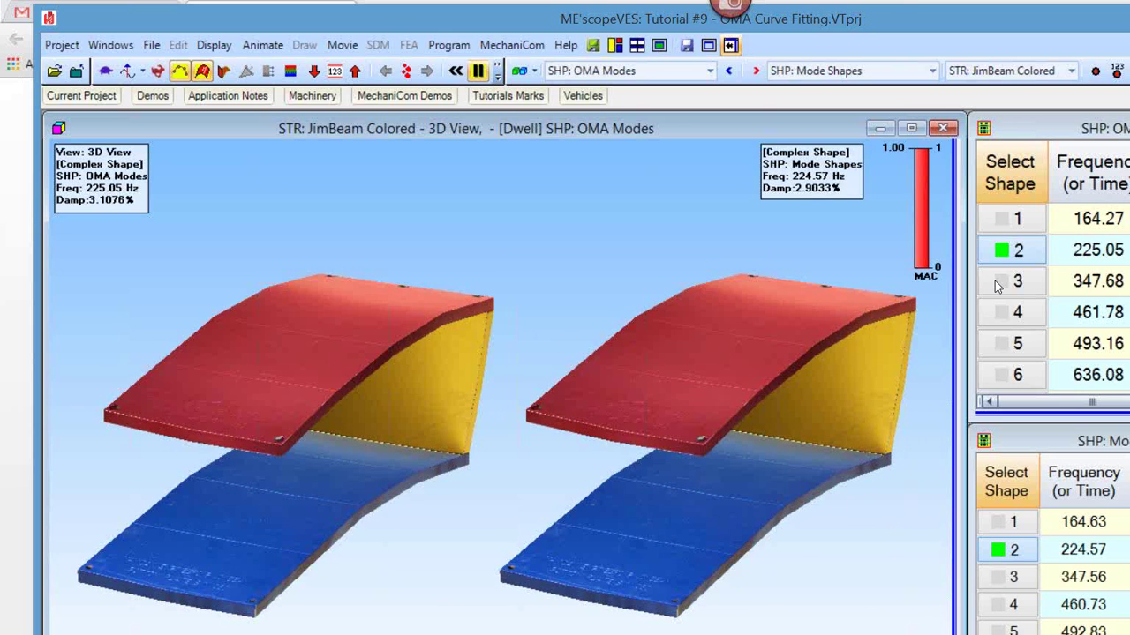
Step: Animate OMA shapes 3 through 6 one after another beside the matching Mode Shapes
left_click(1002, 283)
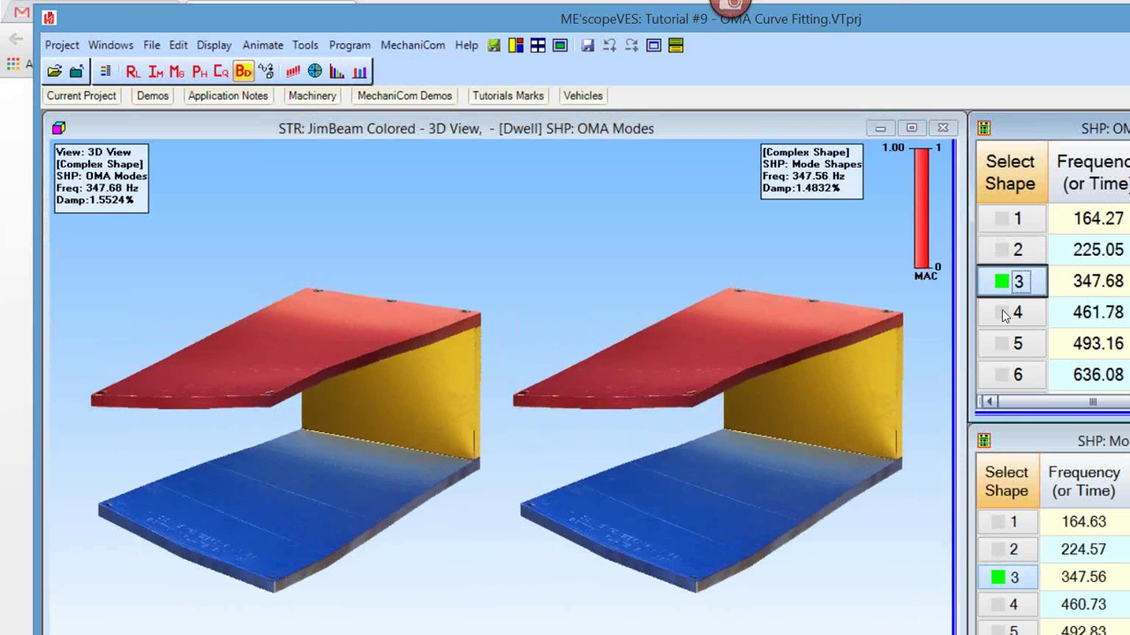
left_click(1003, 313)
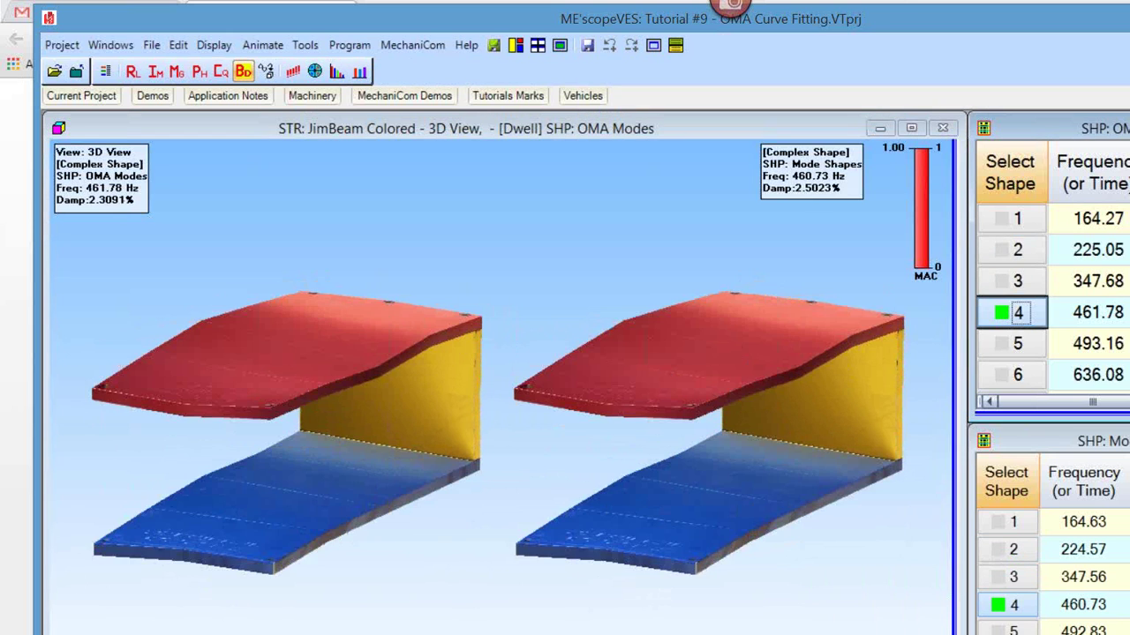
scroll(1050, 300, "down", 3)
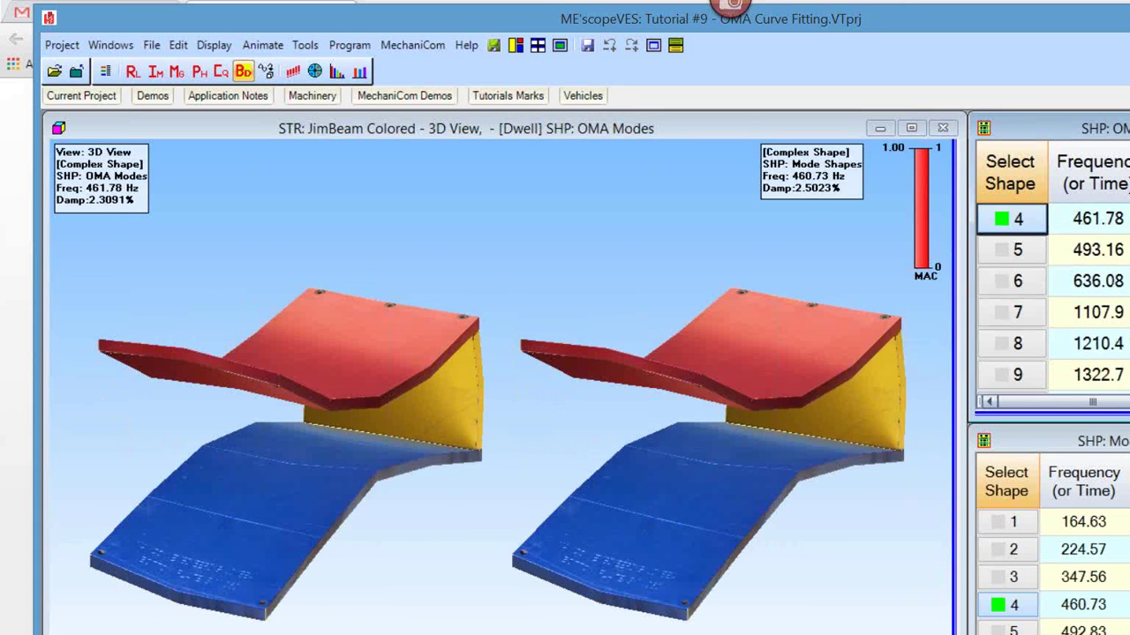
left_click(1029, 252)
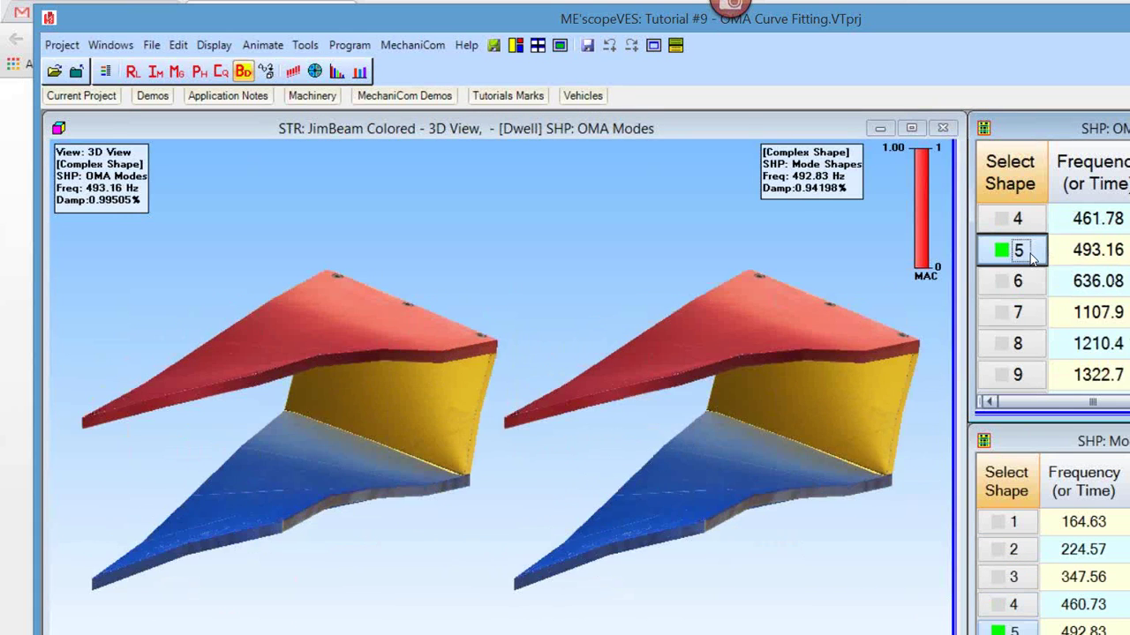
left_click(1030, 289)
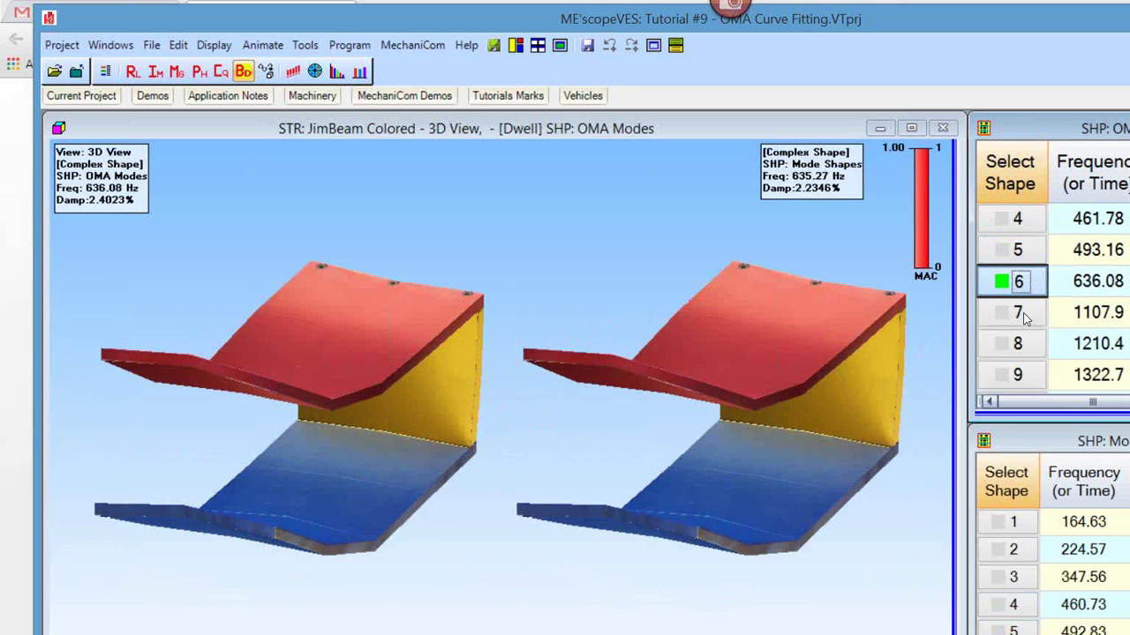
Step: Animate OMA shapes 7 through 10 one after another beside the matching Mode Shapes
left_click(1024, 316, "ctrl")
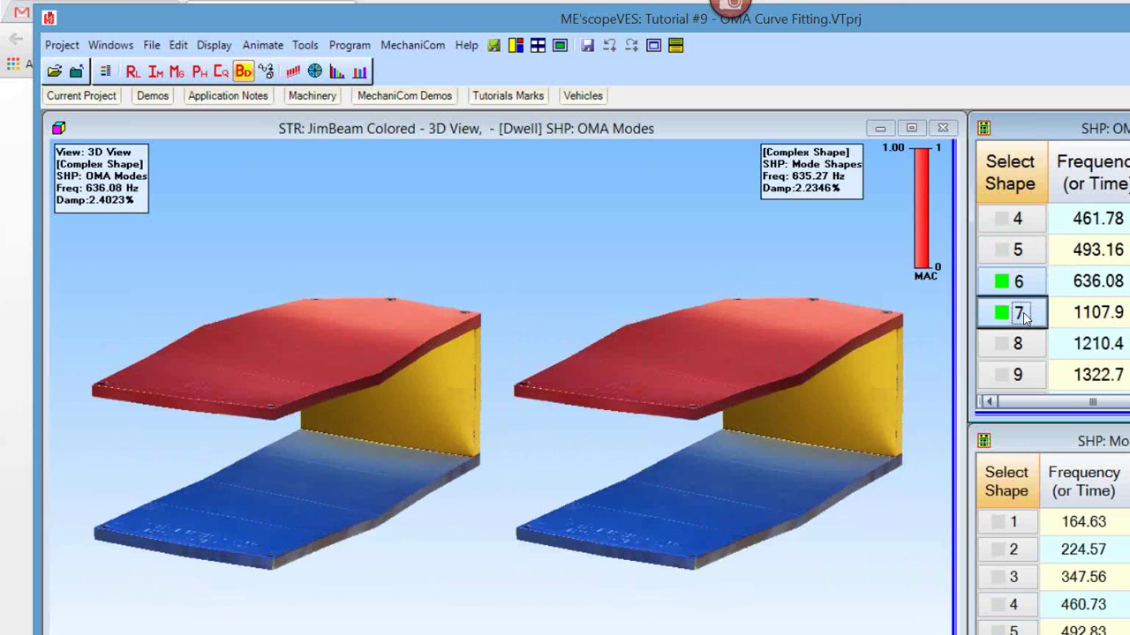
left_click(1024, 316)
left_click(1024, 346)
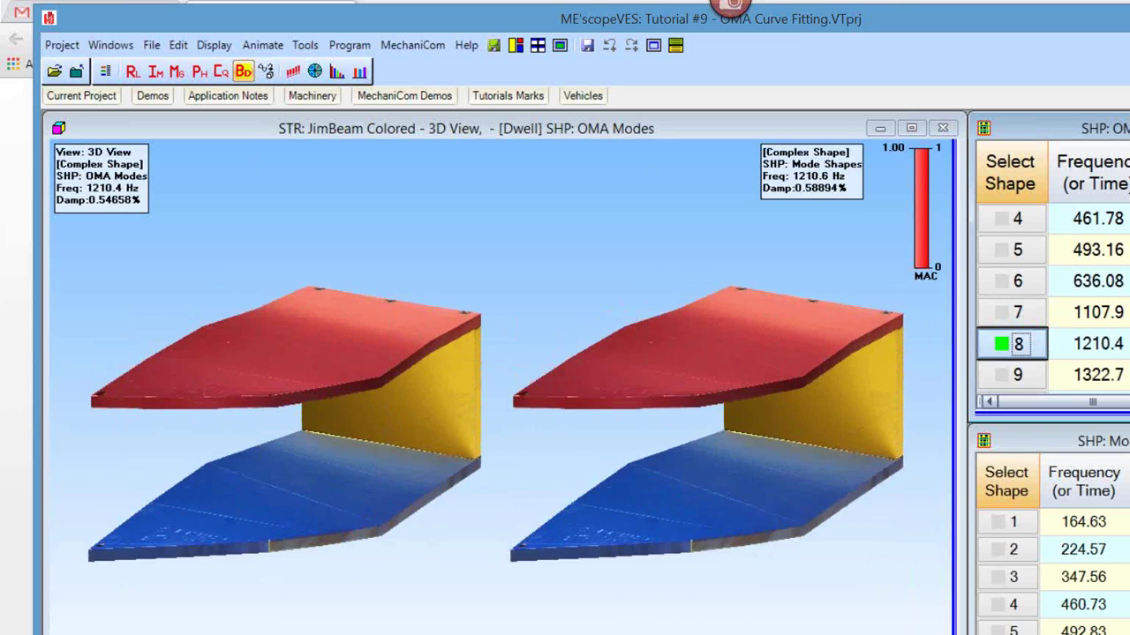
scroll(1015, 344, "down", 1)
left_click(1015, 344)
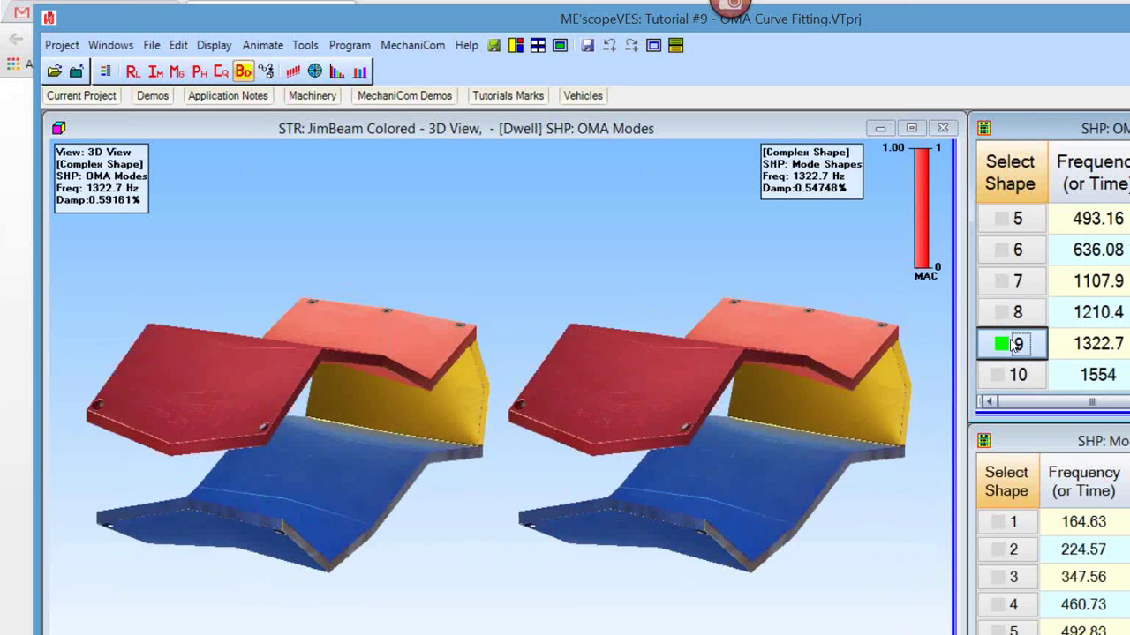
left_click(1024, 375)
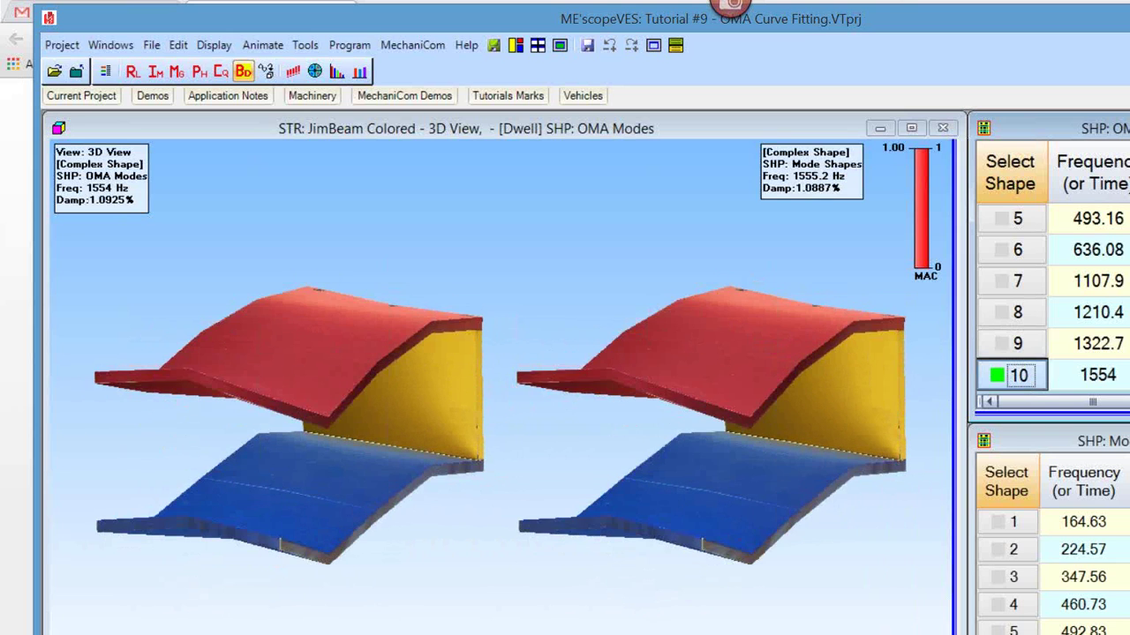
Step: Go back to the first OMA shapes and view the side-by-side animation of shapes 1 through 5 again
scroll(1117, 265, "up", 2)
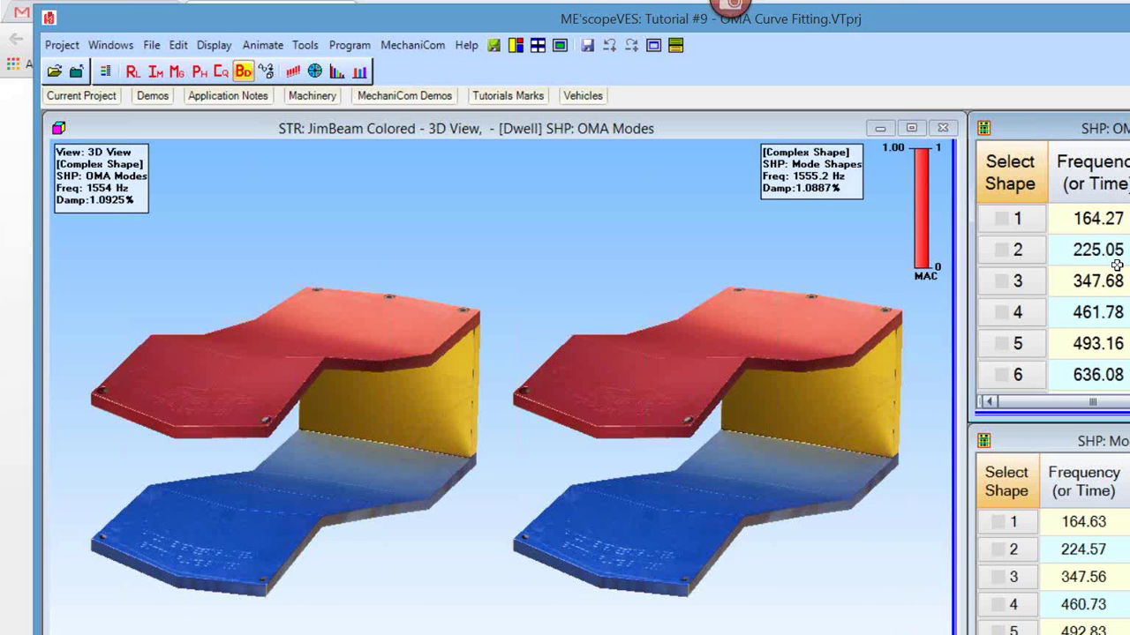
left_click(1020, 219)
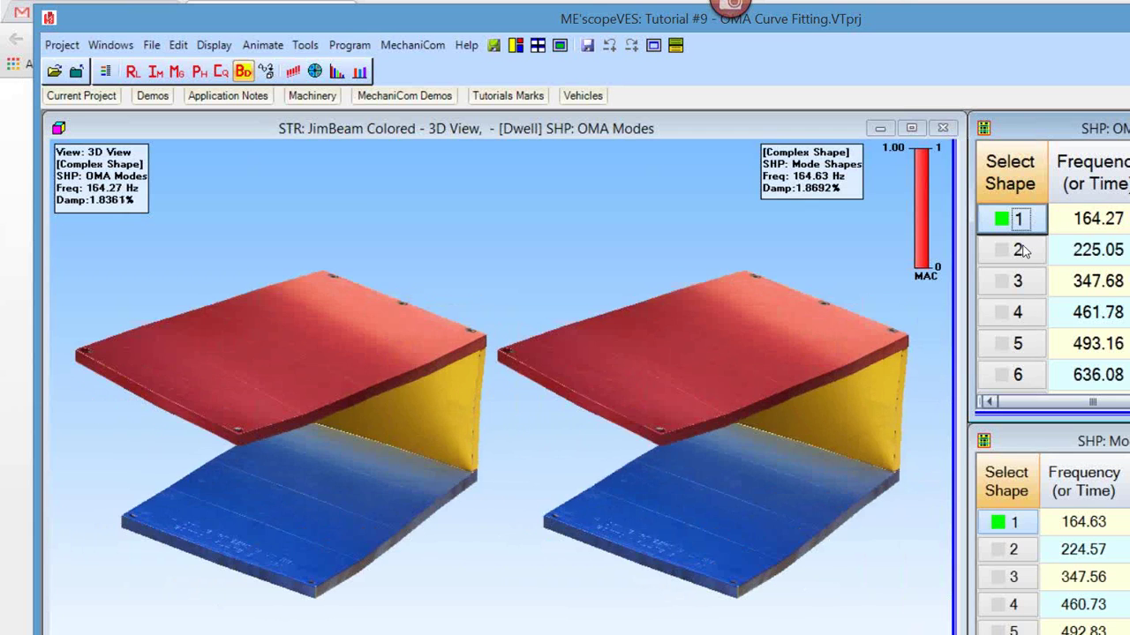
left_click(1020, 251)
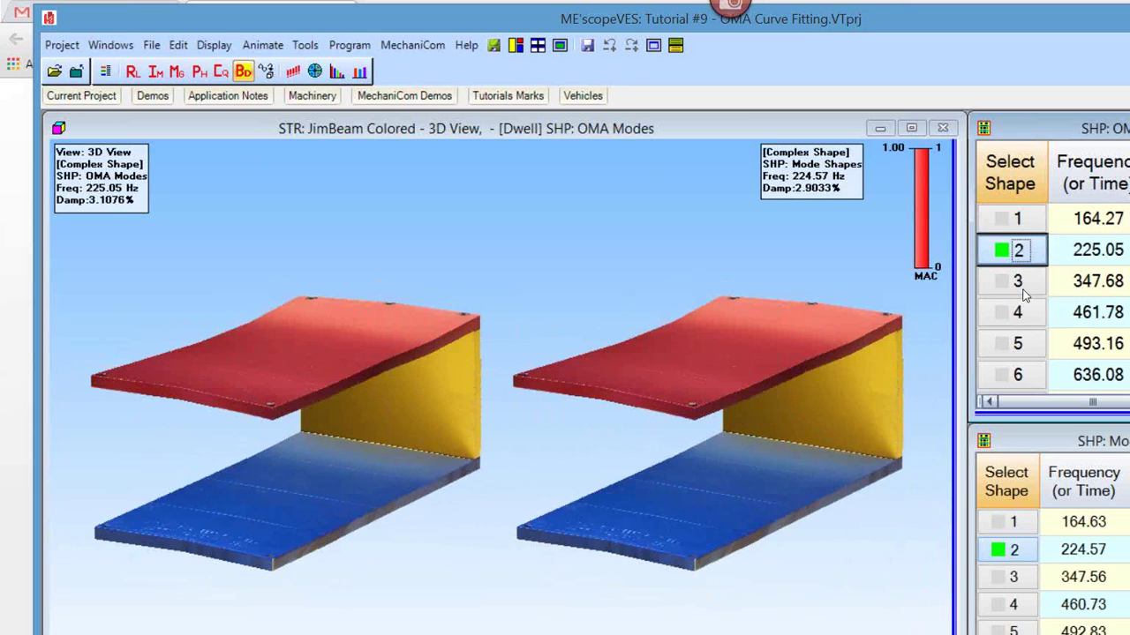
left_click(1021, 288)
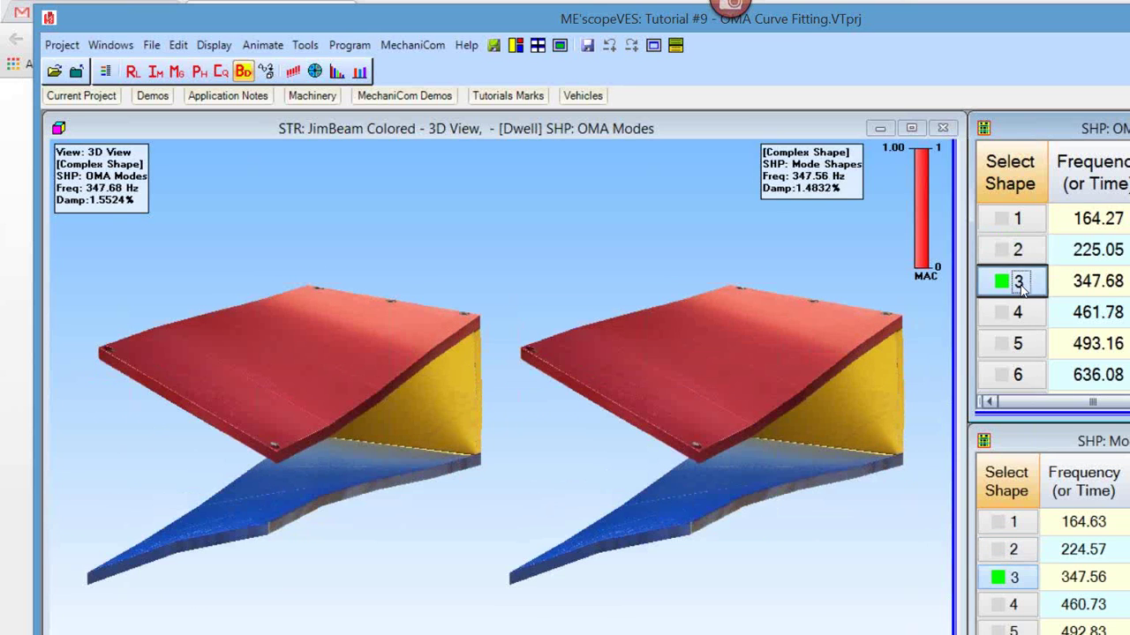
left_click(1017, 313)
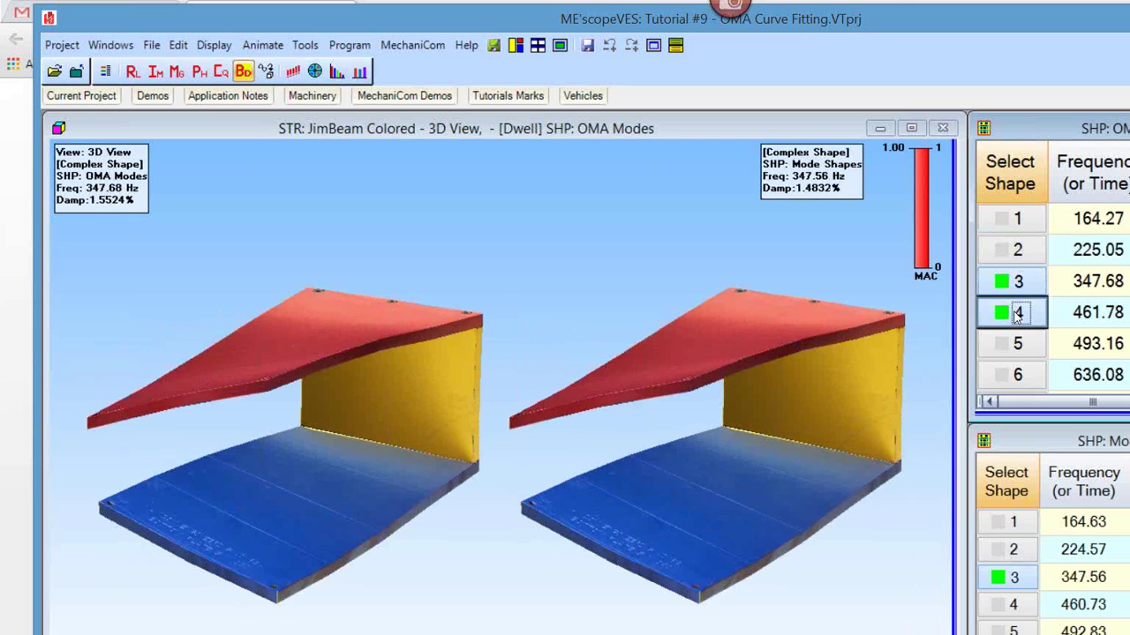
left_click(1018, 345)
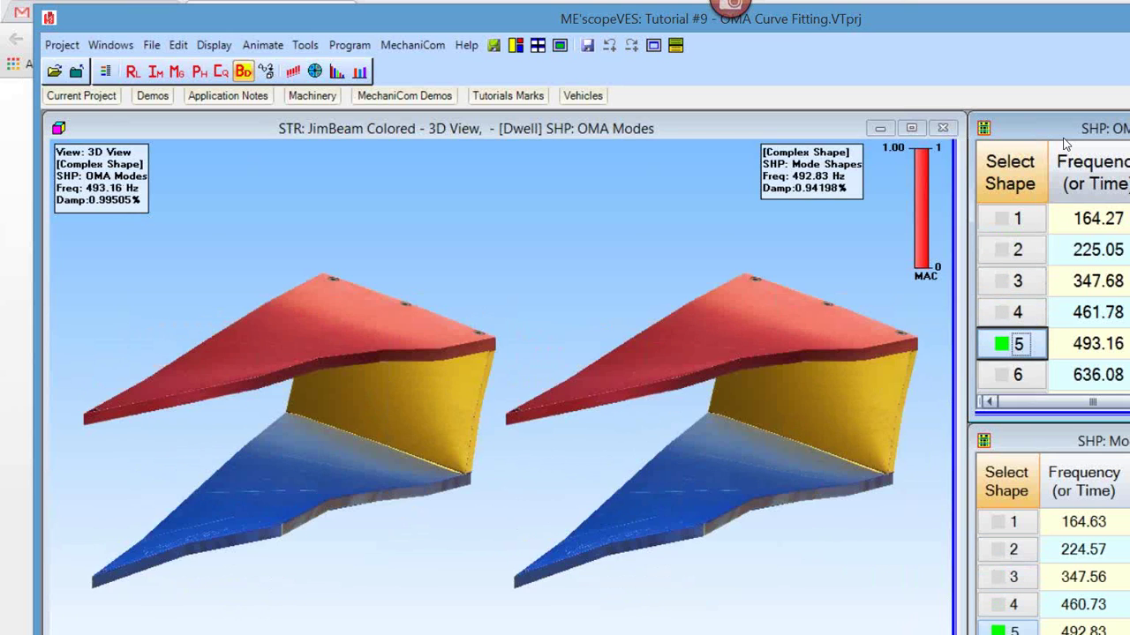
Step: Move the OMA Modes table aside and clear the structure animation window from the work area
left_click_drag(1063, 133, 145, 129)
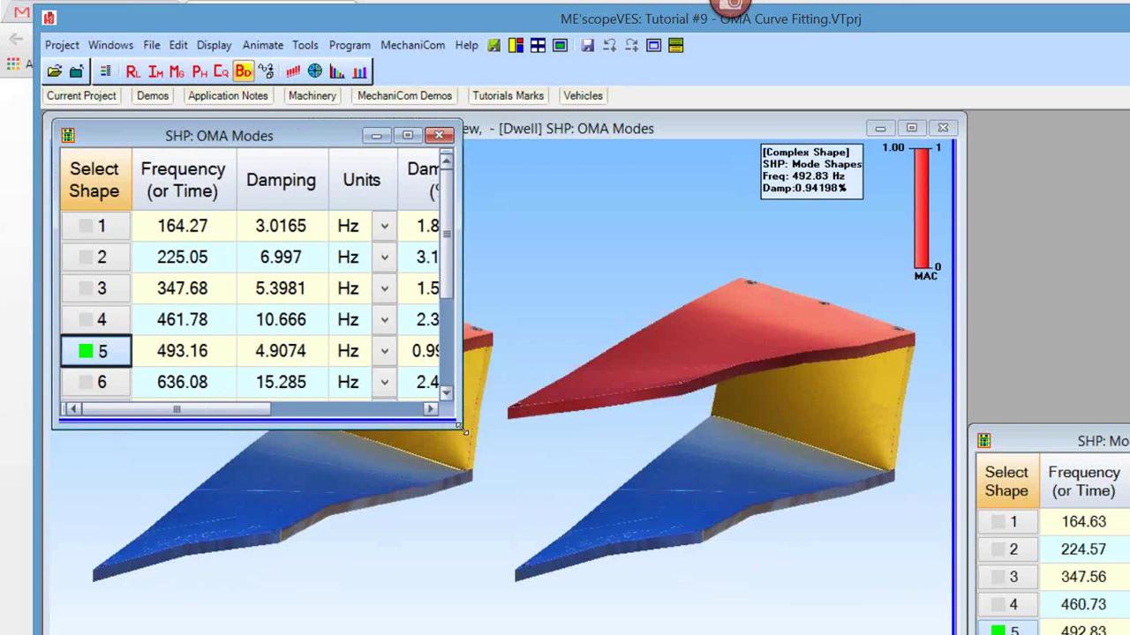
right_click(551, 270)
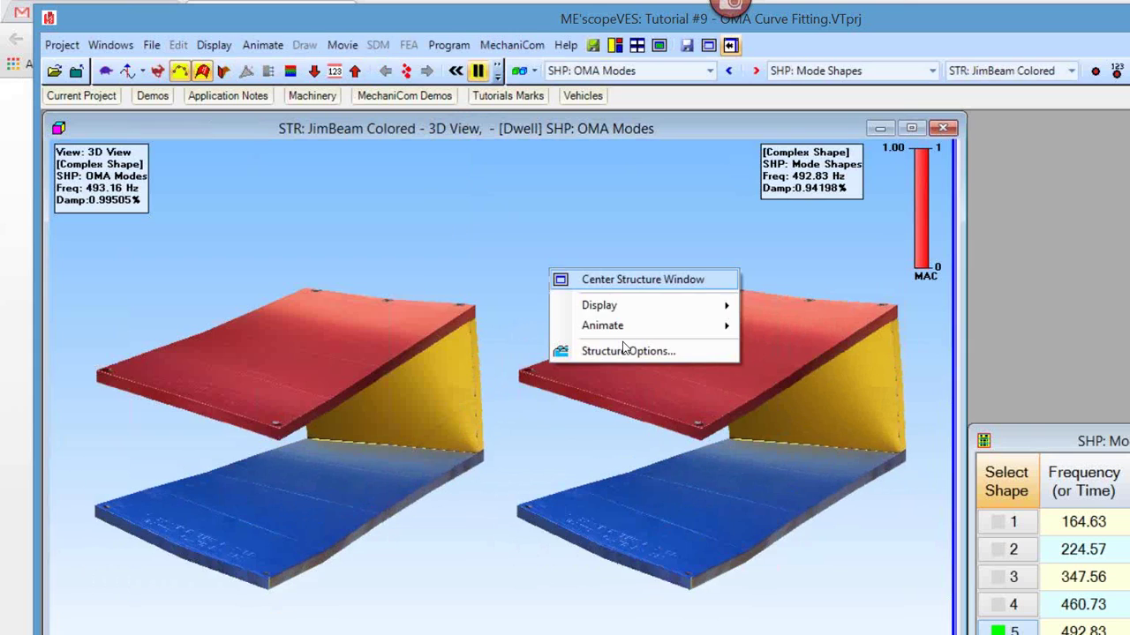
left_click(625, 327)
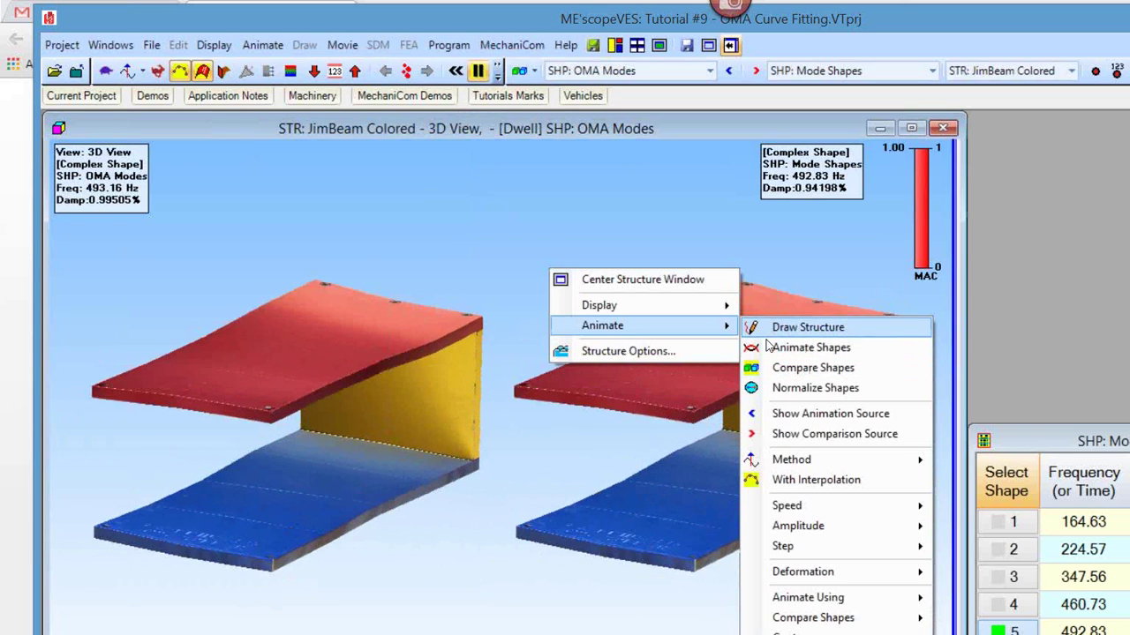
left_click(806, 347)
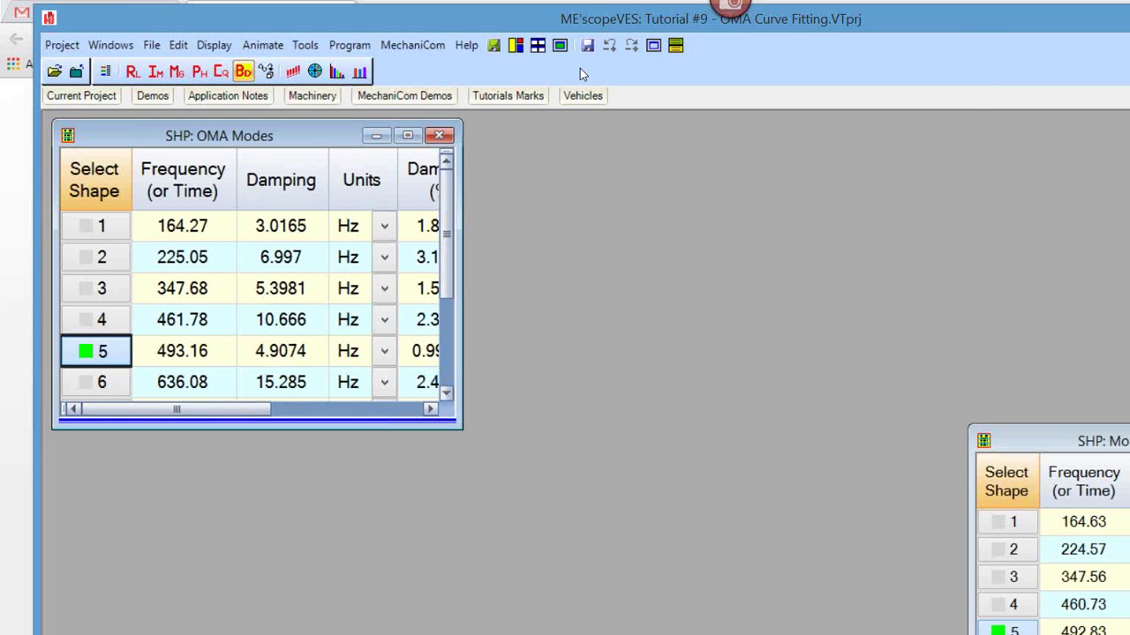
Step: Arrange the OMA Modes and Mode Shapes tables side by side, with OMA Modes wide enough to show its Label column
left_click(516, 46)
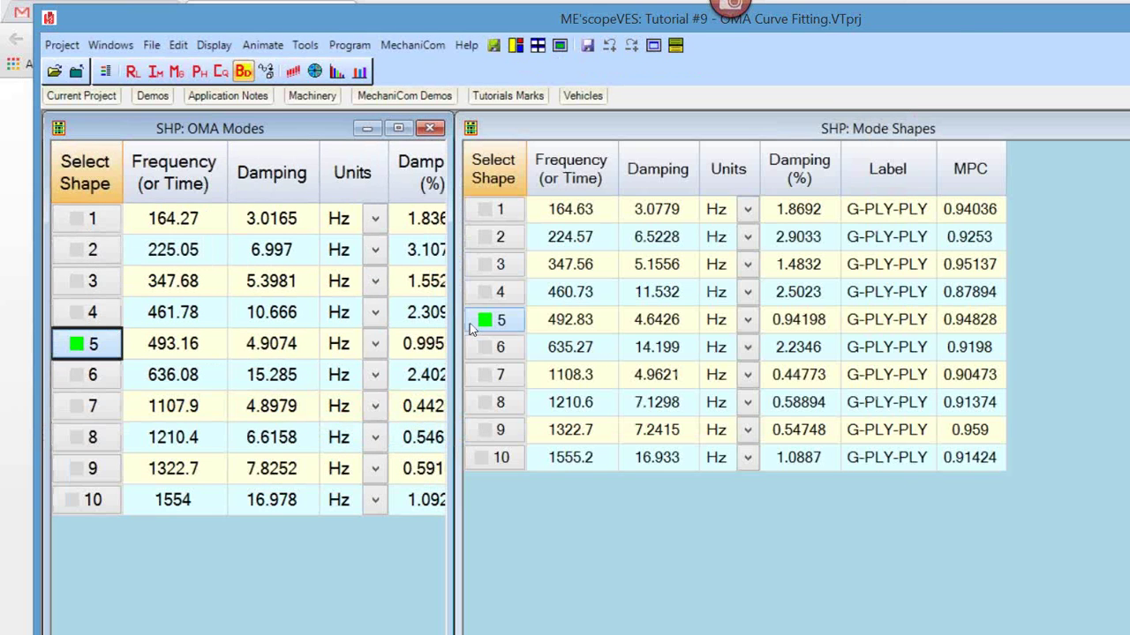
left_click(461, 325)
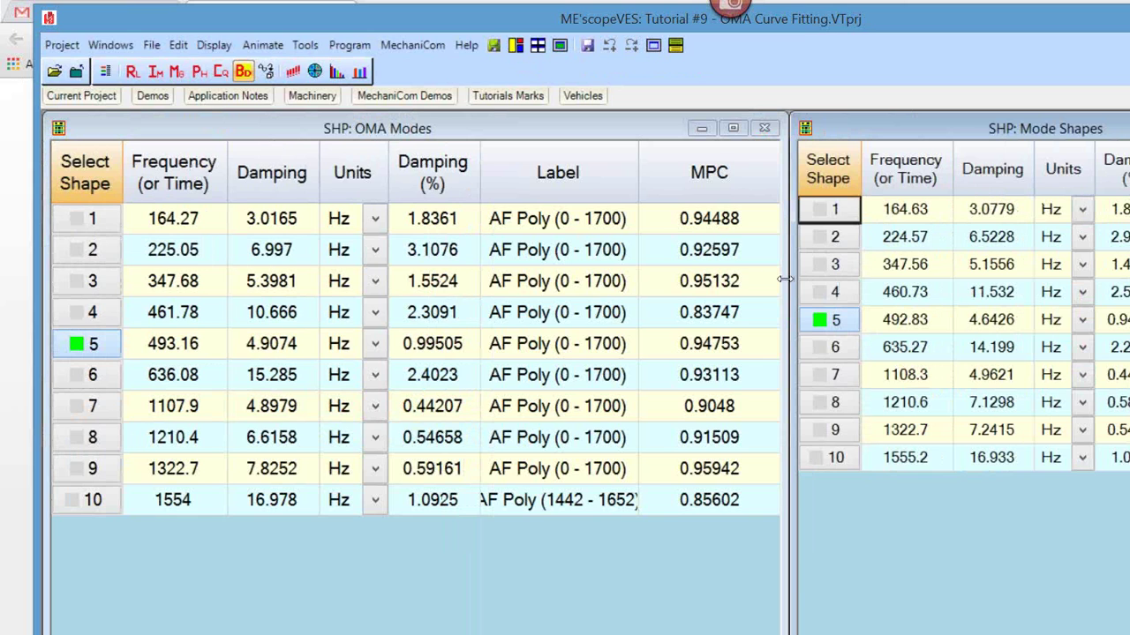
left_click_drag(785, 278, 674, 283)
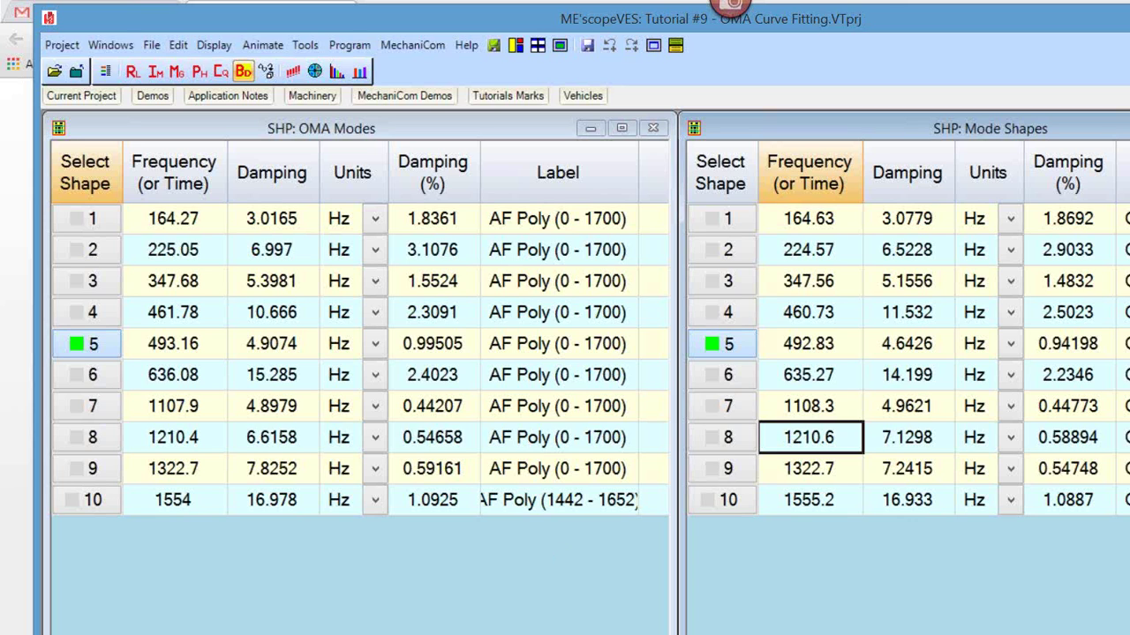
Step: Reveal the spreadsheets of shape magnitudes and phases per DOF beneath the OMA Modes and Mode Shapes tables
left_click(602, 485)
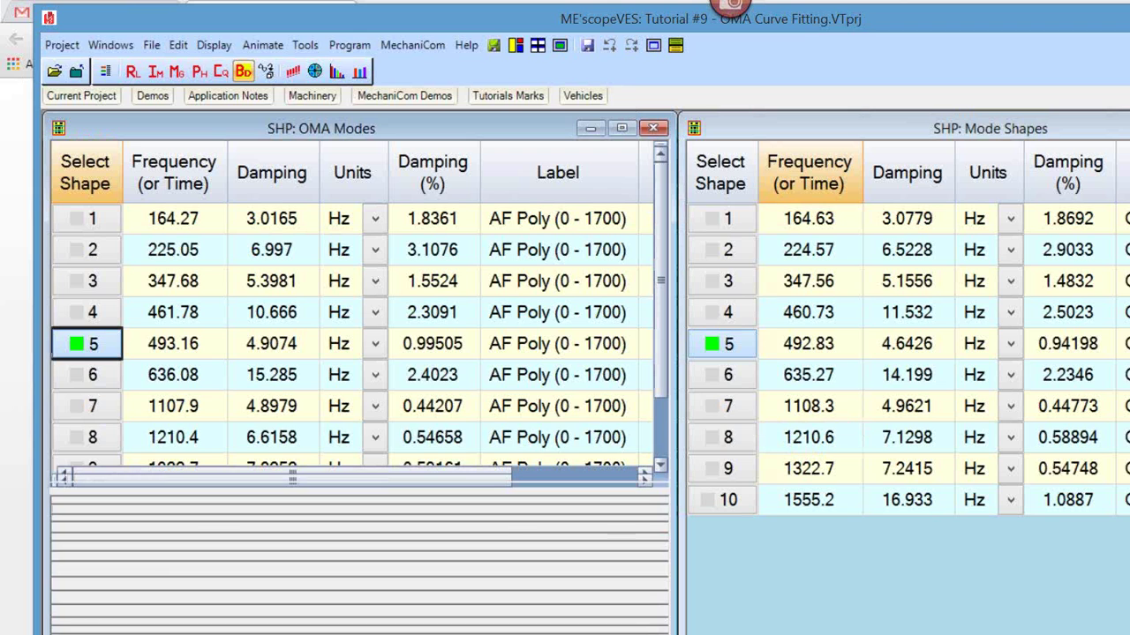
left_click_drag(602, 481, 883, 413)
left_click(883, 413)
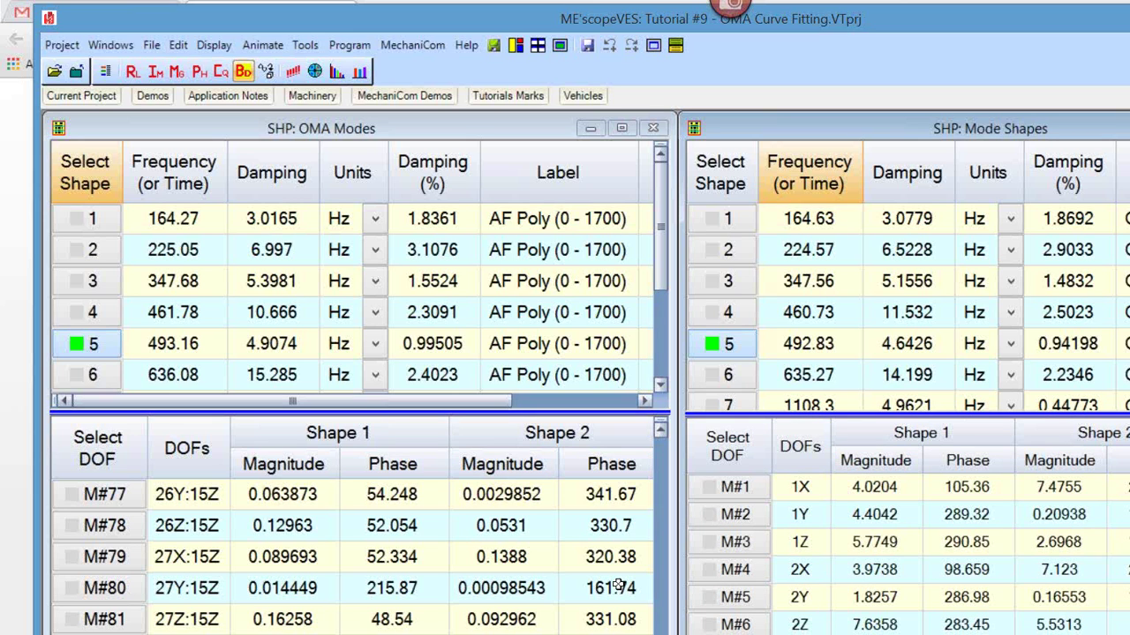
left_click(519, 412)
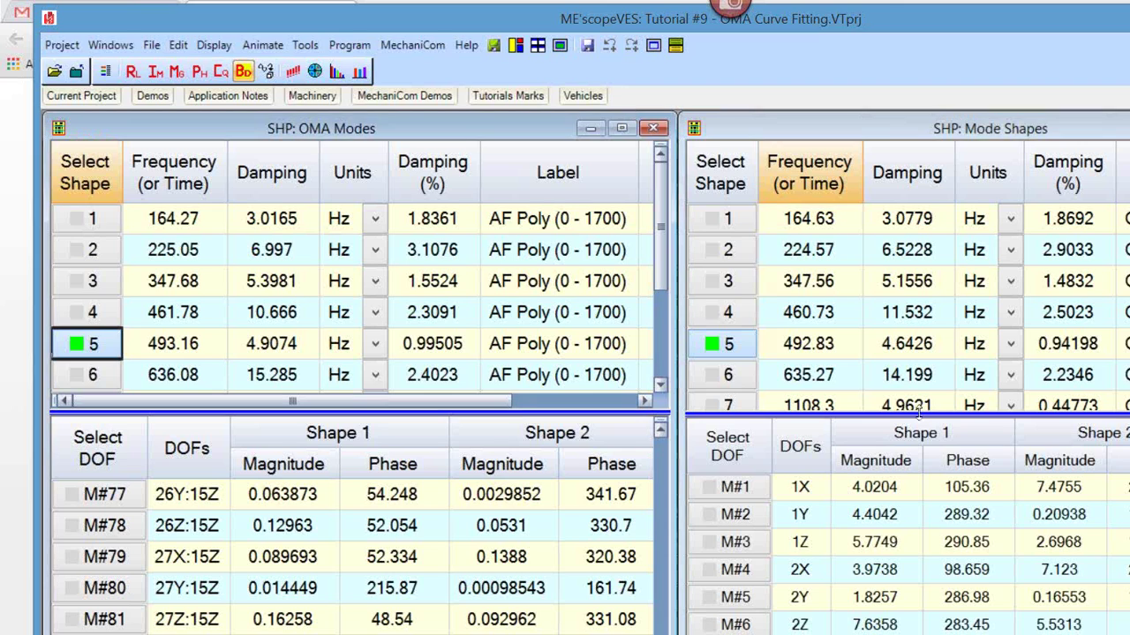